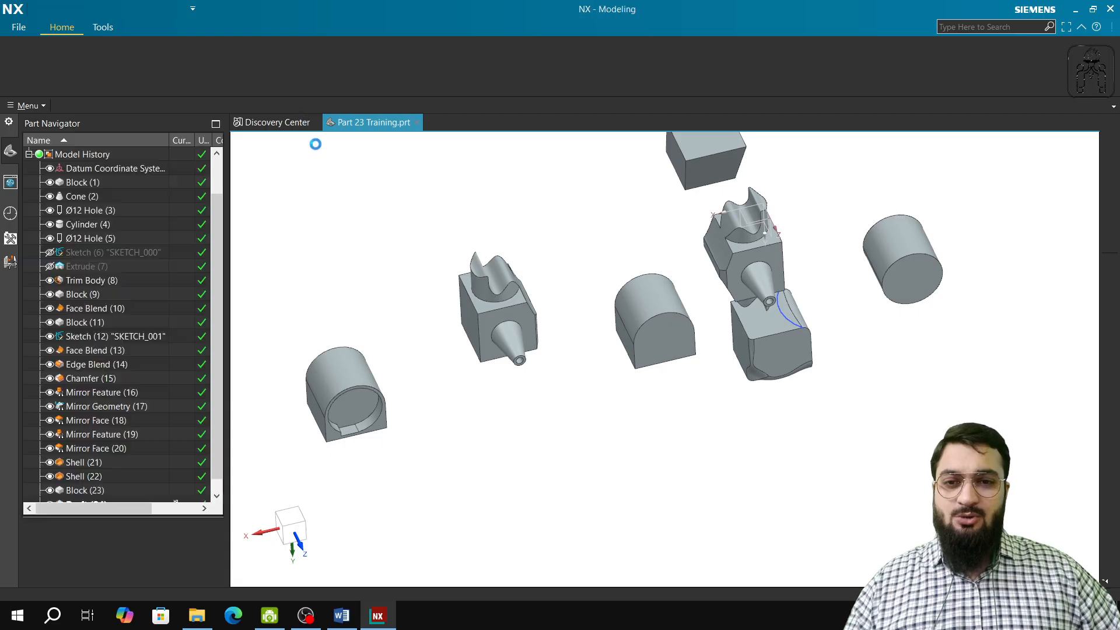
- Close the Discovery Center page and show the hidden Extrude (7) sheet in the part
click(302, 124)
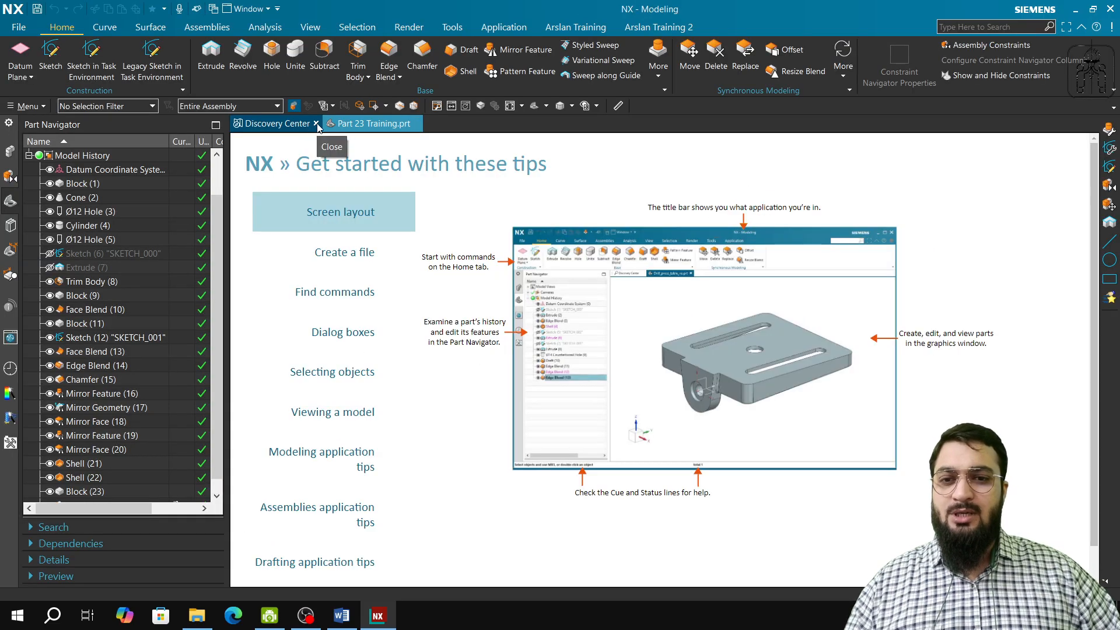
click(315, 125)
mouse_move(489, 414)
middle_down()
mouse_move(467, 353)
mouse_move(453, 360)
mouse_move(485, 408)
mouse_move(495, 381)
mouse_move(457, 405)
middle_up()
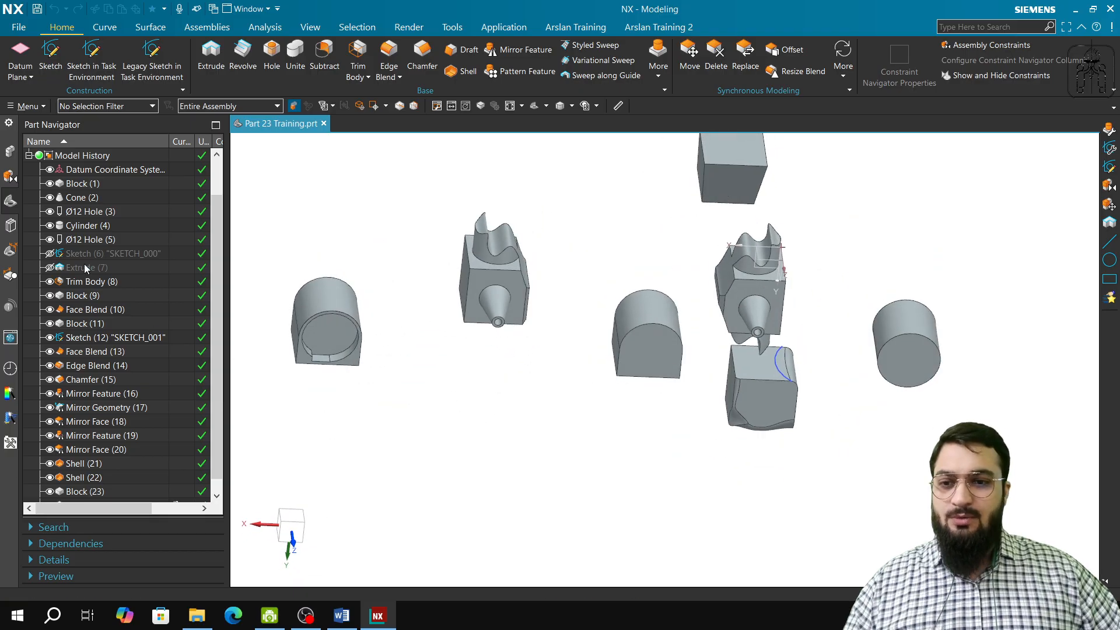
click(49, 268)
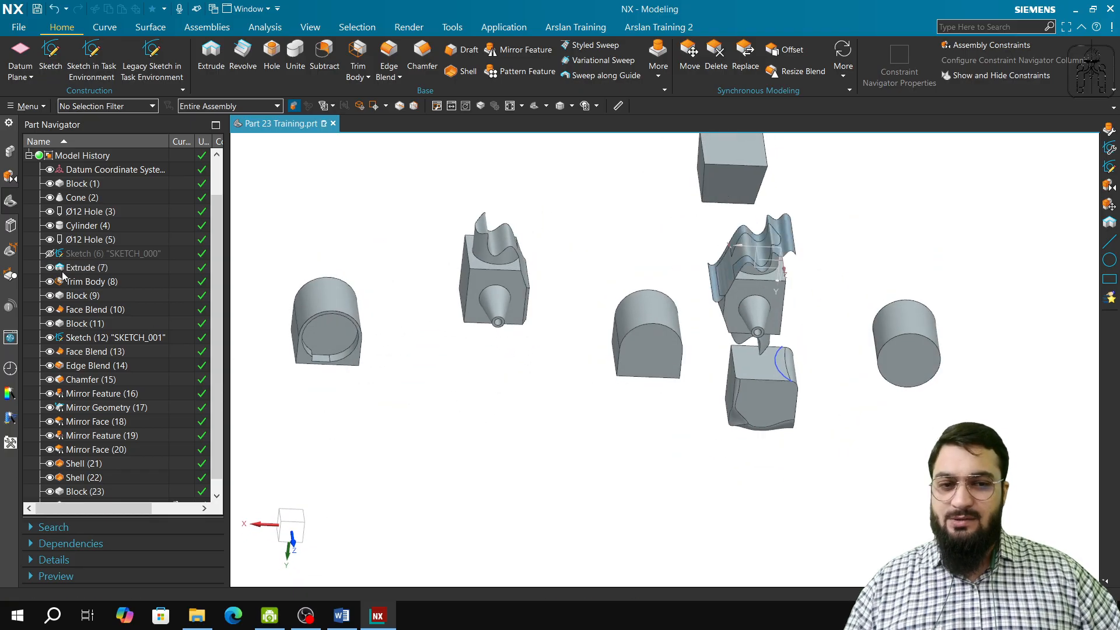
- Start a Pattern Feature and set its layout to Linear
mouse_move(617, 405)
middle_down()
mouse_move(641, 393)
mouse_move(595, 380)
mouse_move(612, 379)
mouse_move(600, 372)
mouse_move(635, 338)
mouse_move(595, 375)
mouse_move(630, 390)
mouse_move(624, 413)
mouse_move(605, 405)
mouse_move(653, 368)
middle_up()
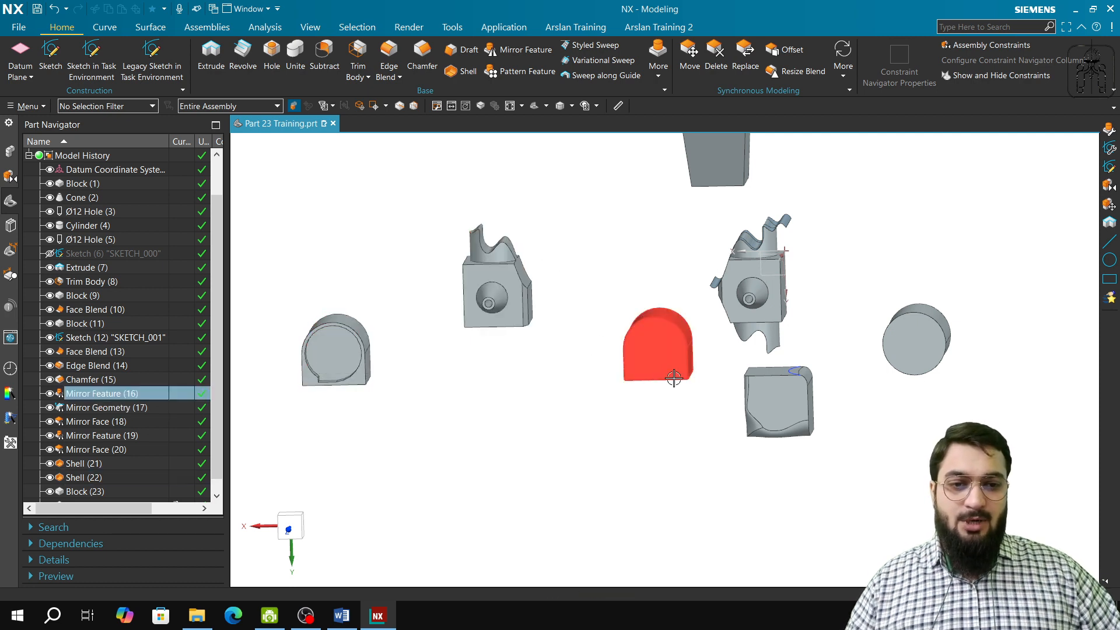
scroll(736, 350, up, 2)
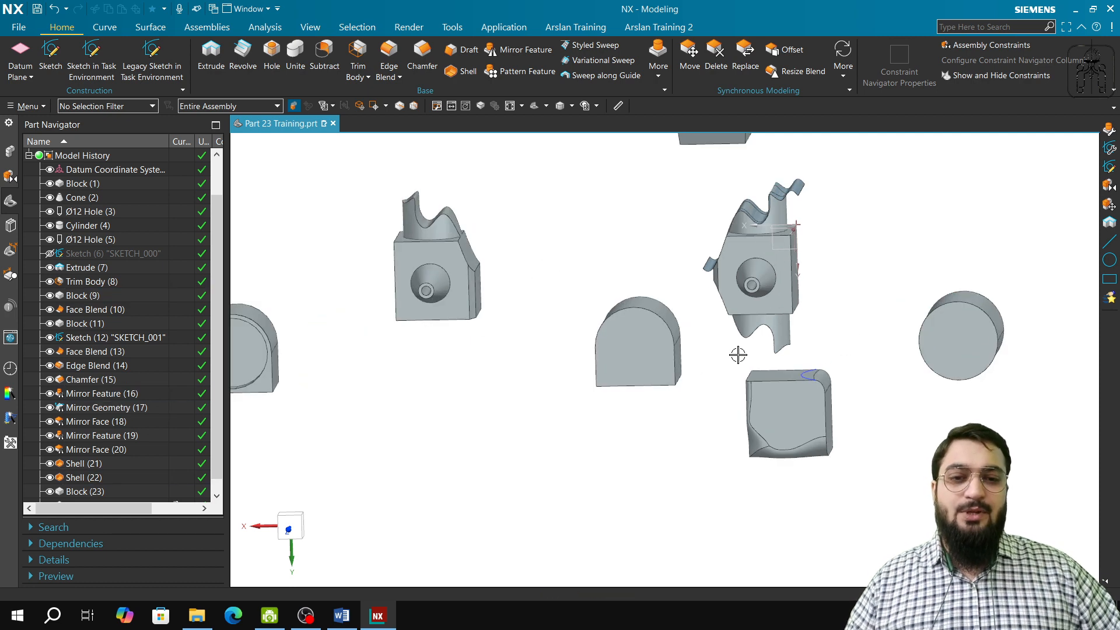
shift+middle_drag(733, 349, 556, 295)
scroll(589, 363, down, 3)
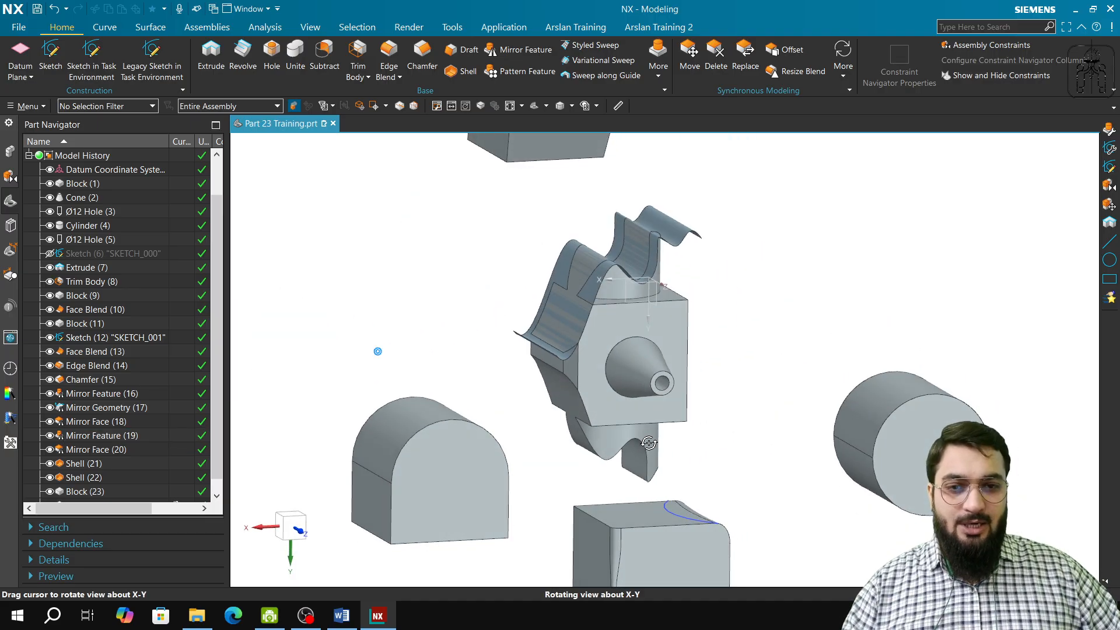
click(522, 71)
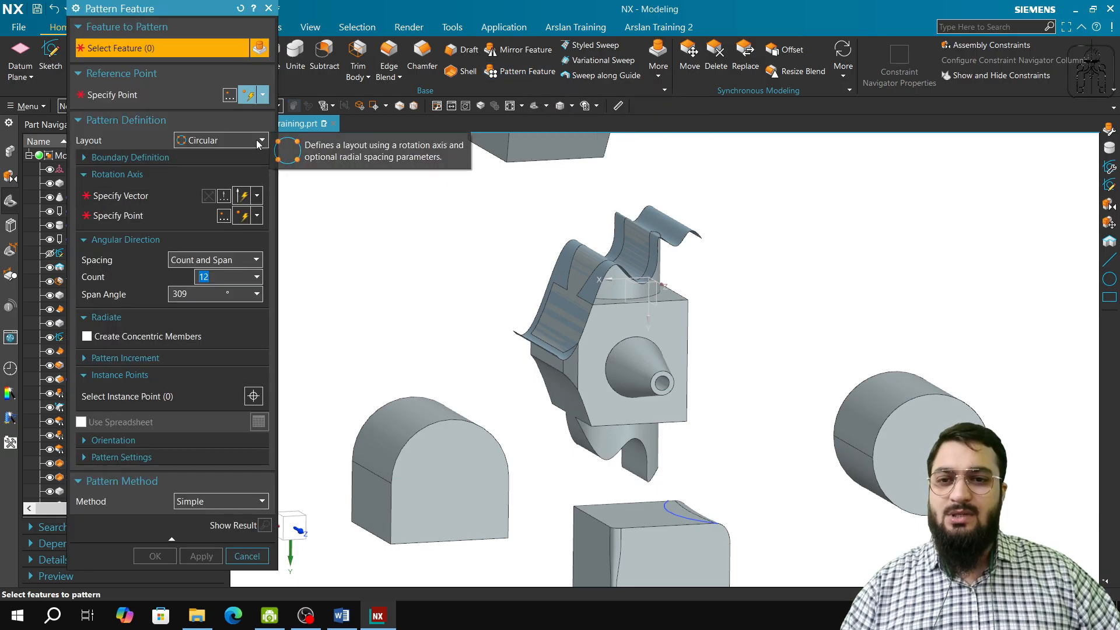
click(258, 143)
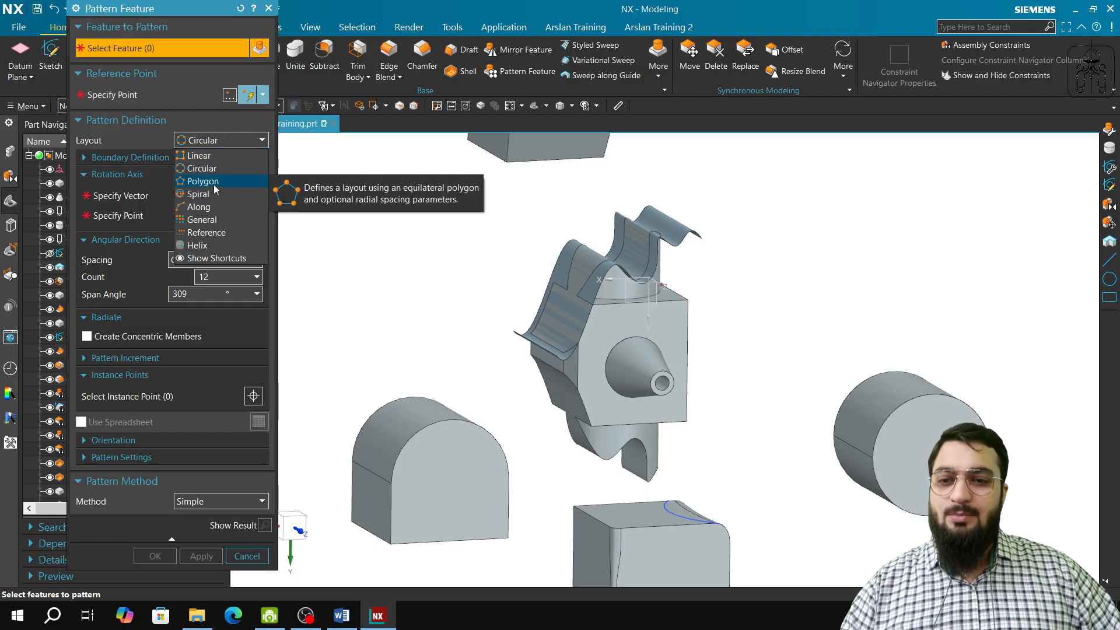
click(210, 156)
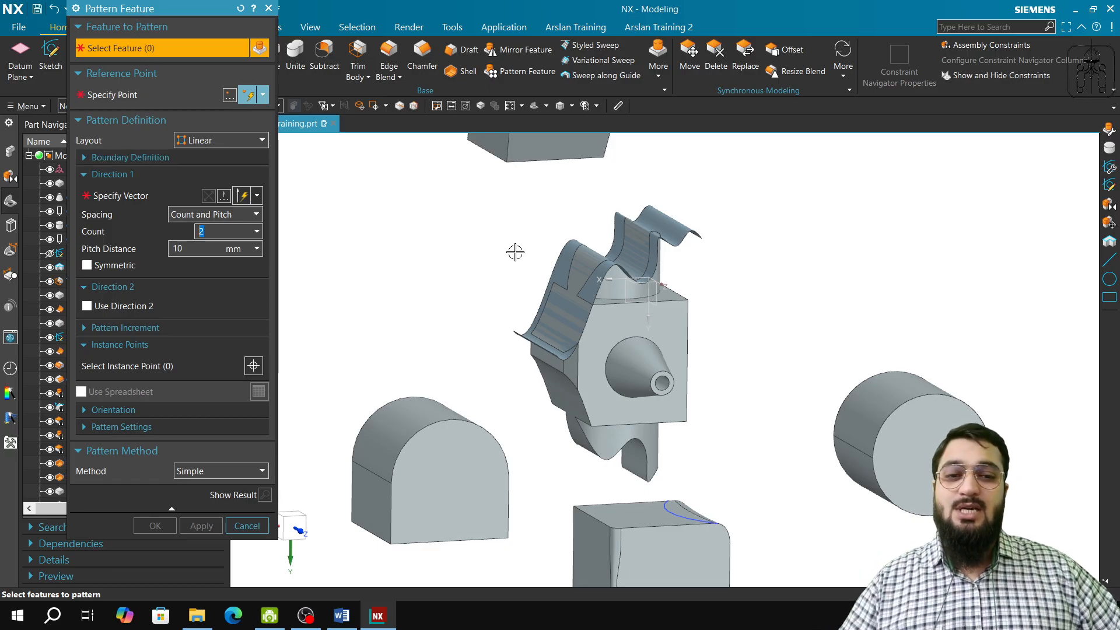
click(549, 351)
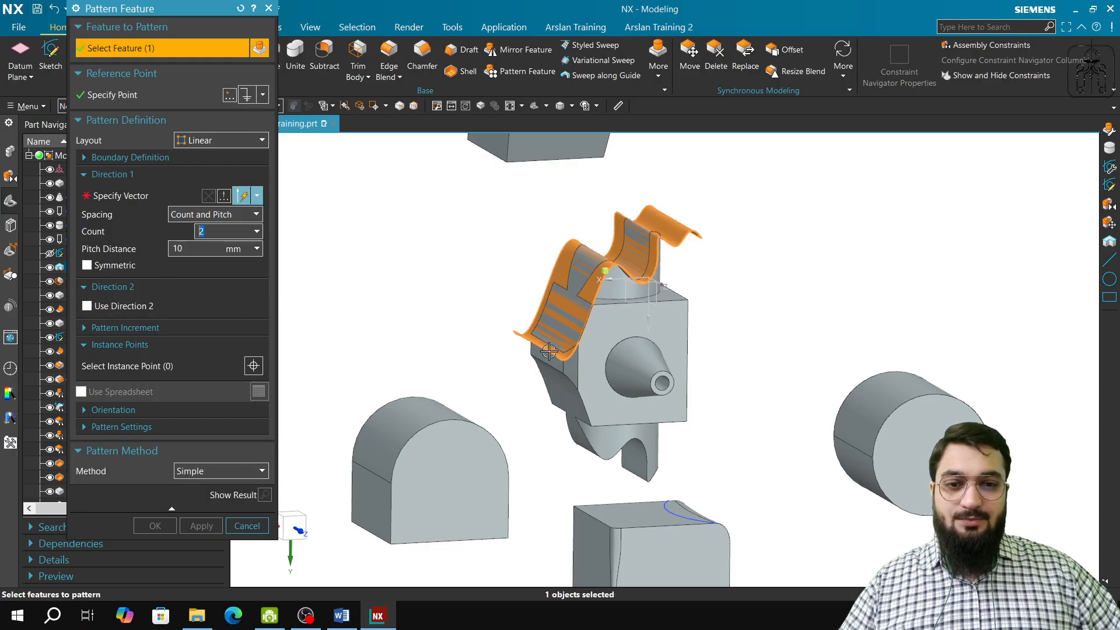
click(159, 99)
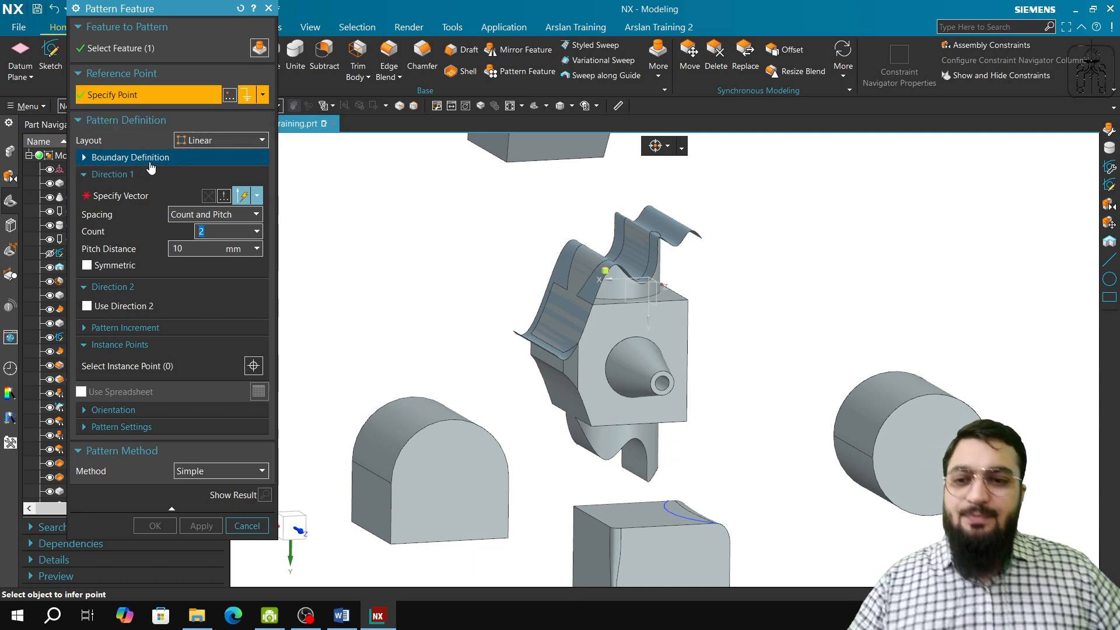
click(318, 622)
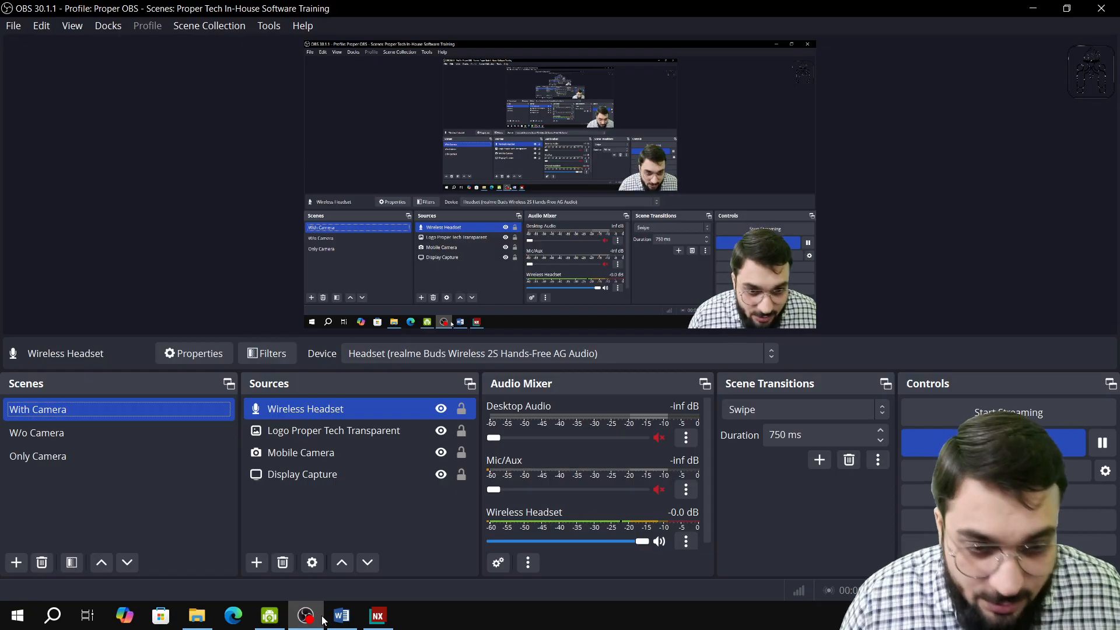
click(378, 615)
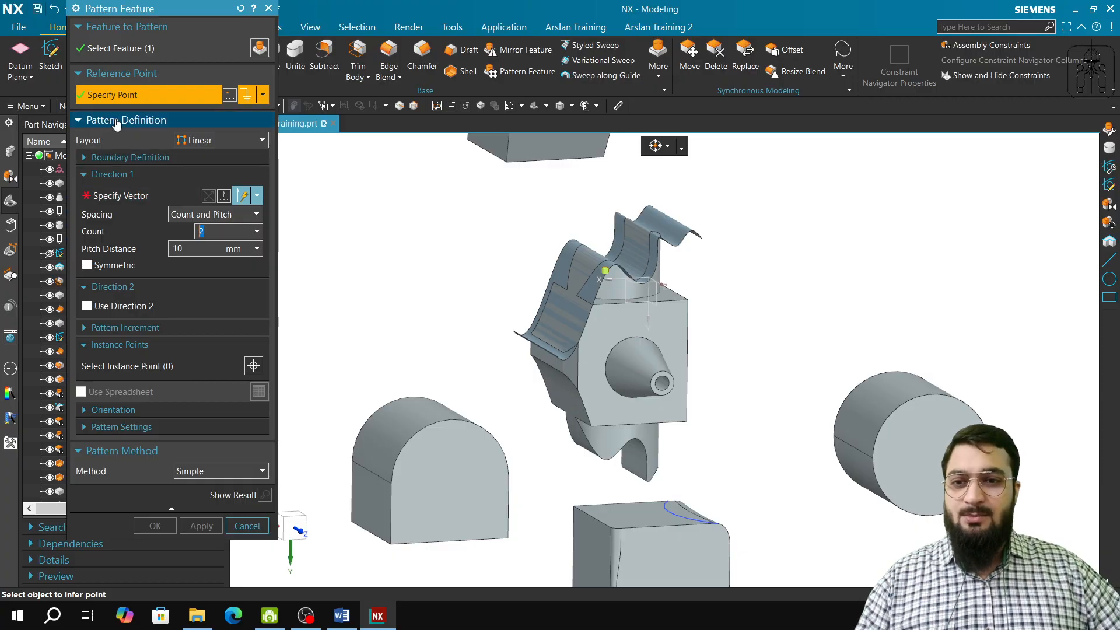
click(138, 197)
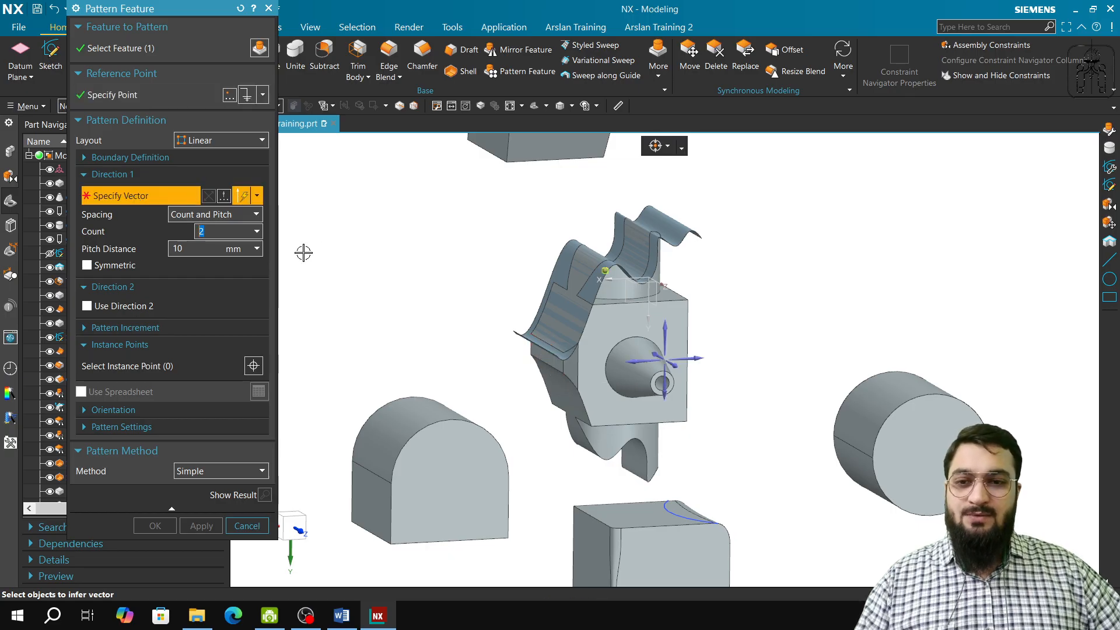
click(256, 195)
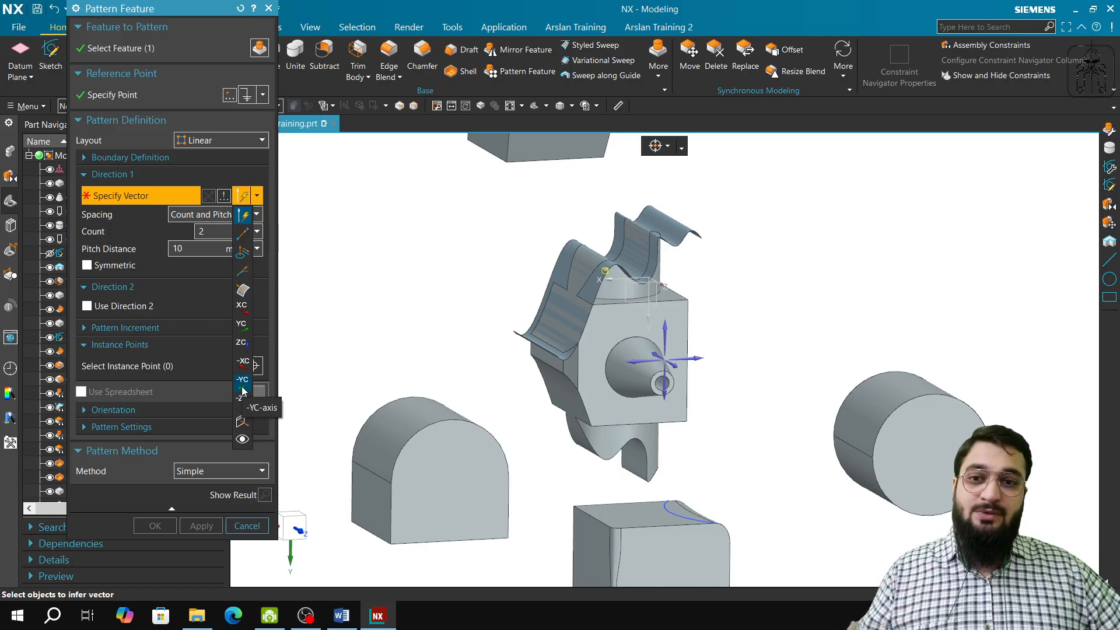
click(248, 237)
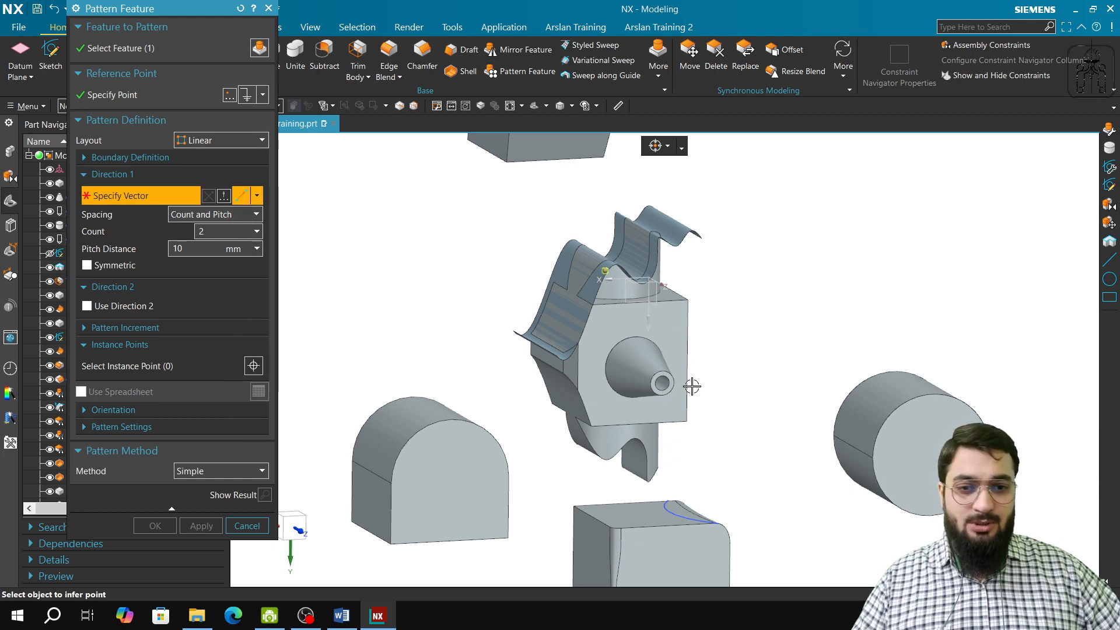
middle_drag(688, 382, 672, 386)
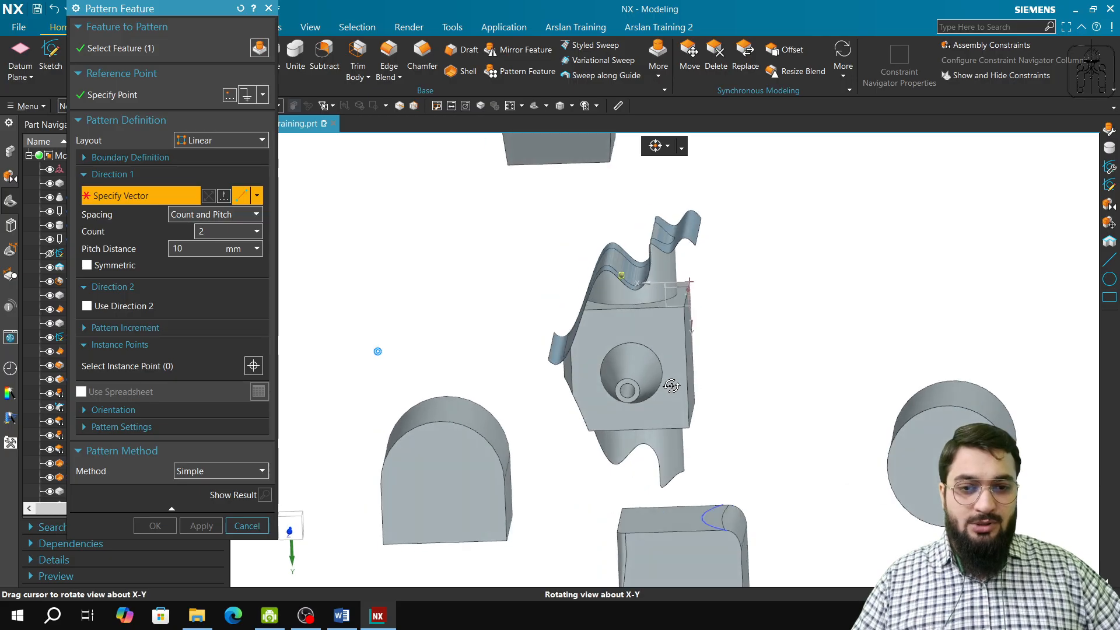
click(623, 274)
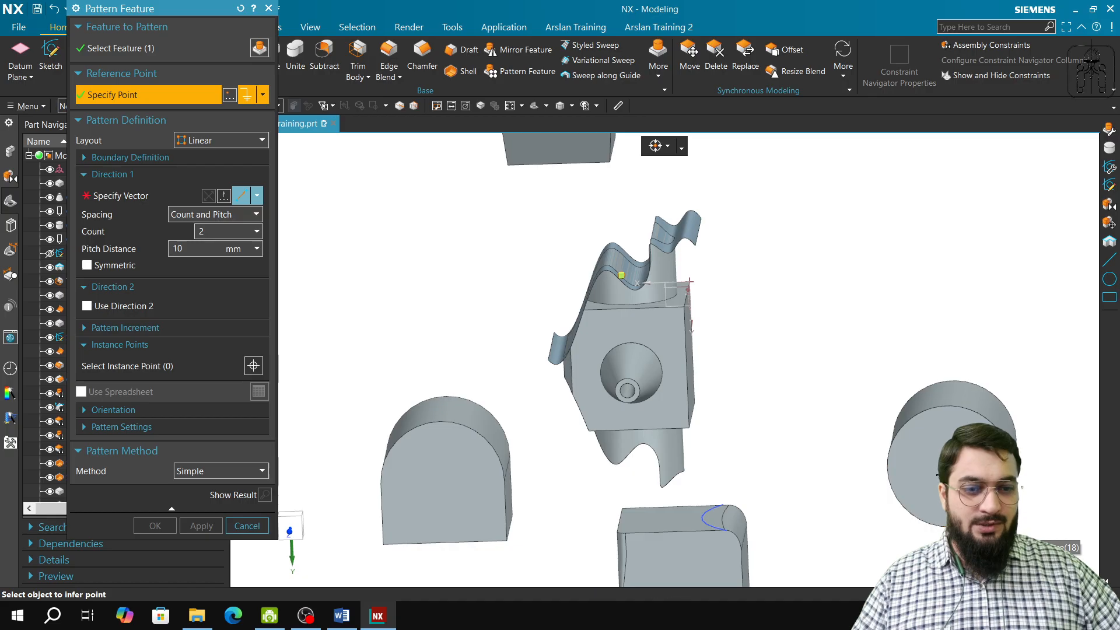
middle_click(552, 400)
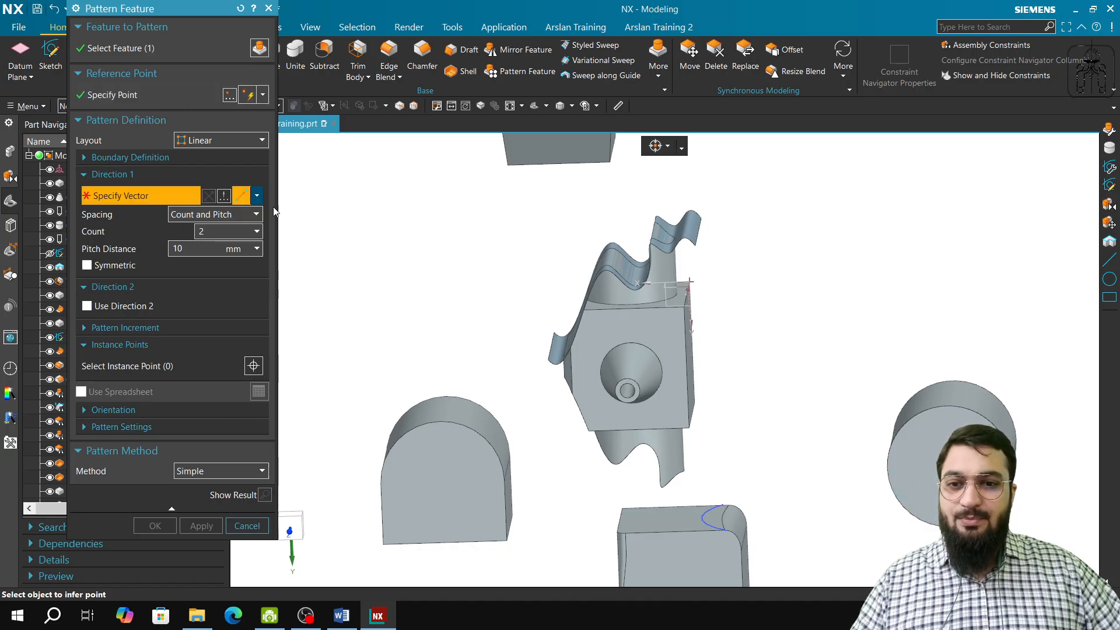
middle_drag(872, 517, 843, 502)
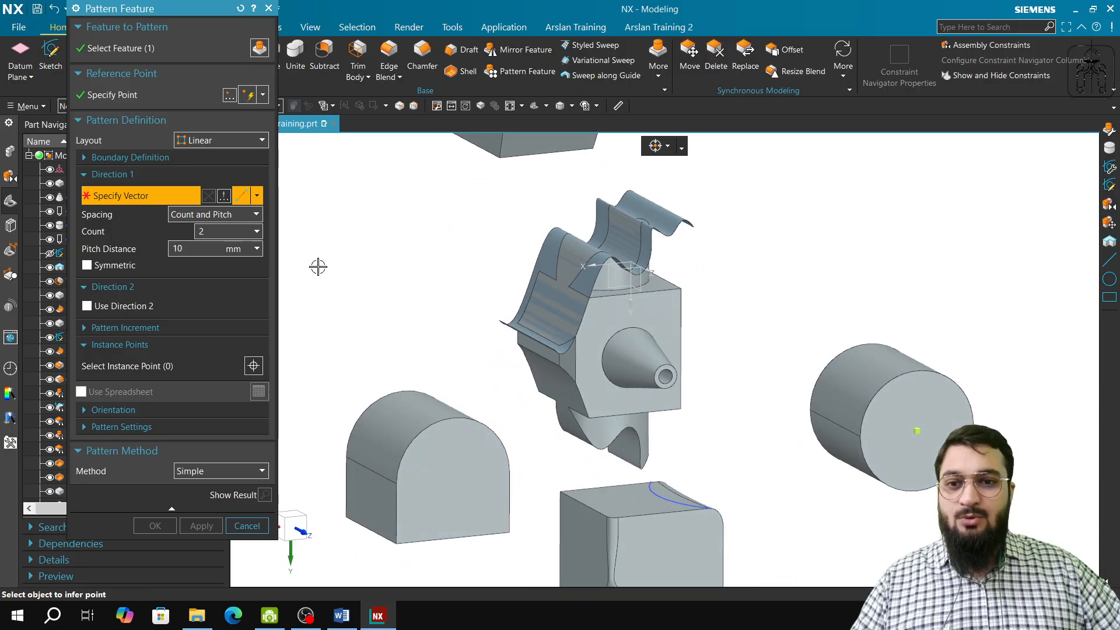
right_click(371, 288)
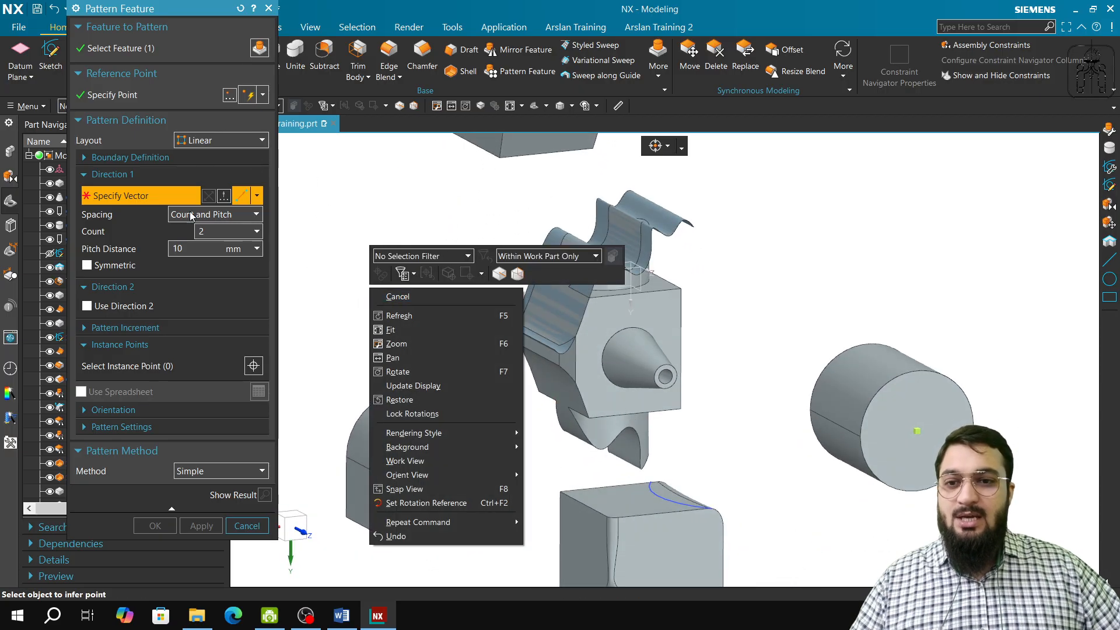
click(163, 202)
click(257, 196)
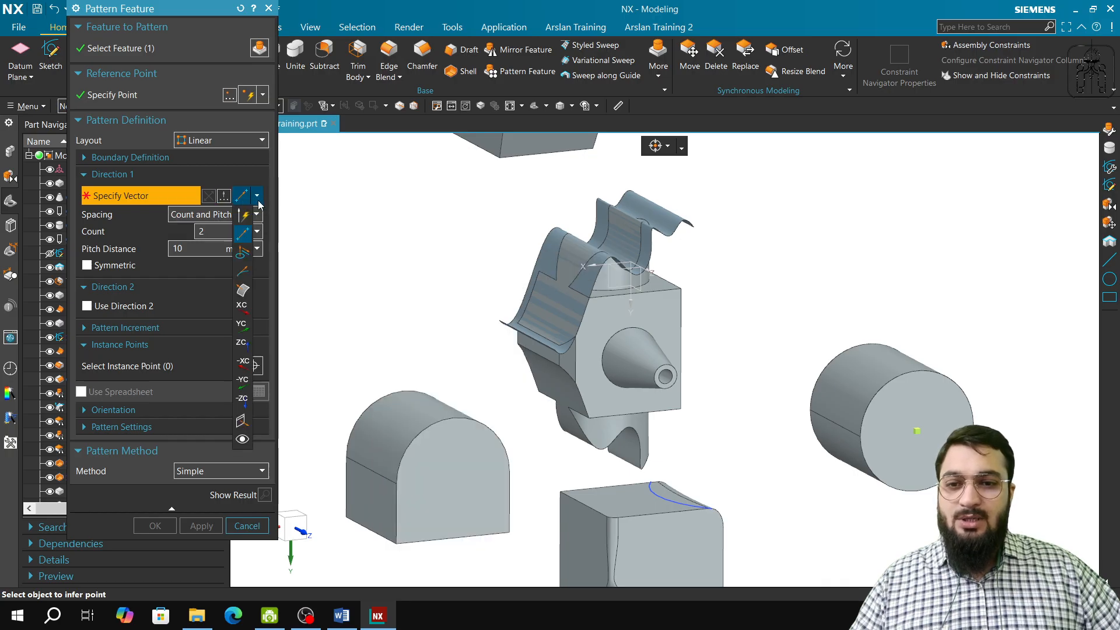
click(247, 256)
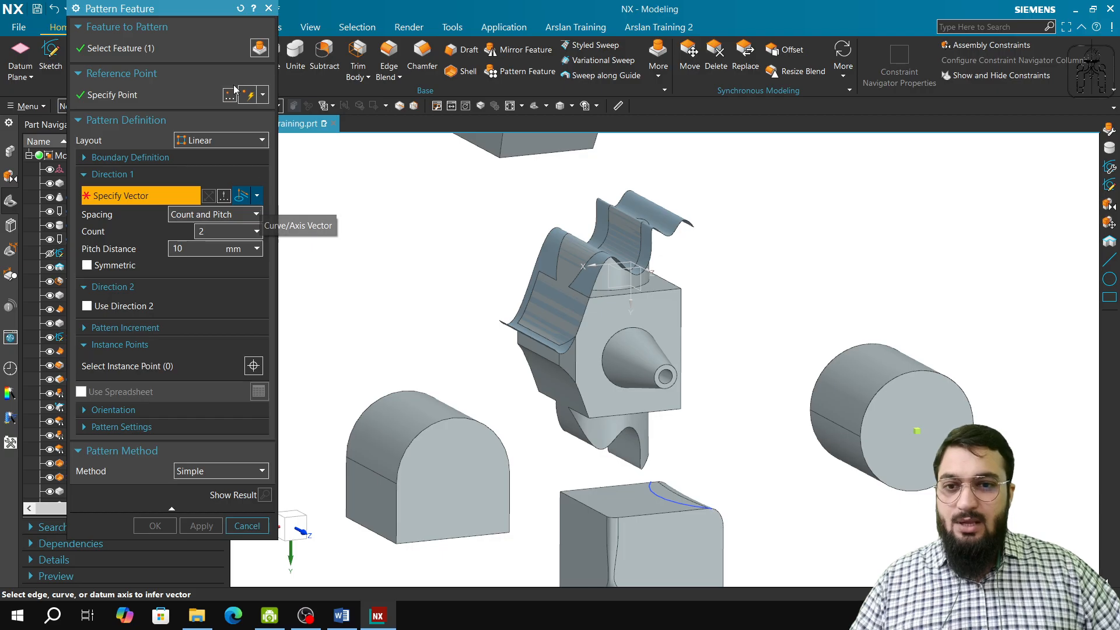
click(240, 8)
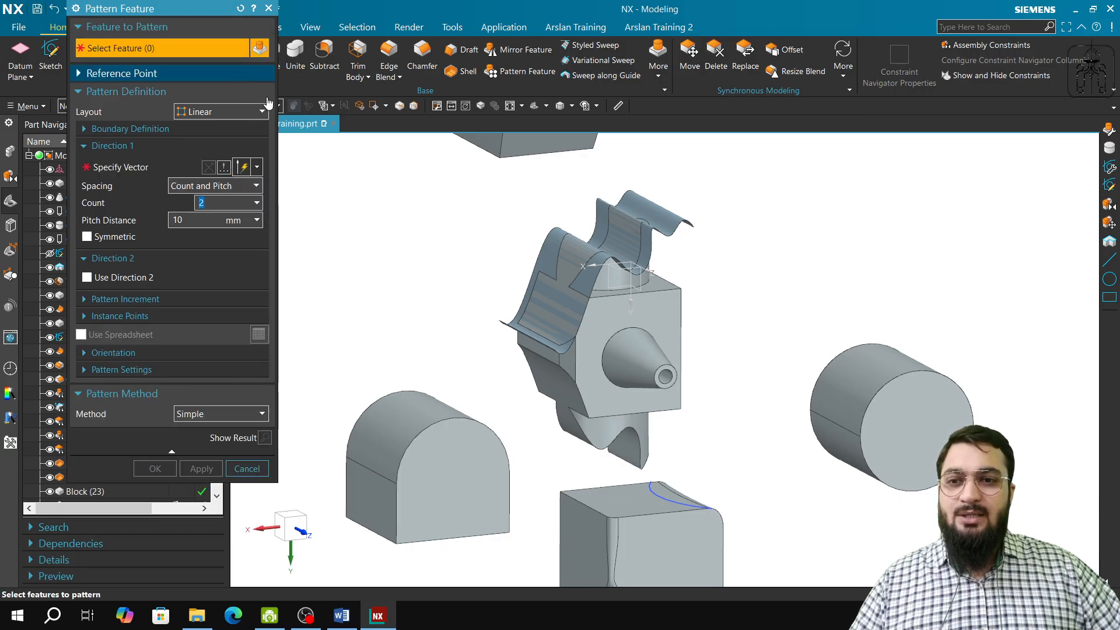
- Select the wavy extruded sheet to pattern and define Direction 1 by two points, from the cone's base centre to the separate cylinder's front face centre
click(694, 225)
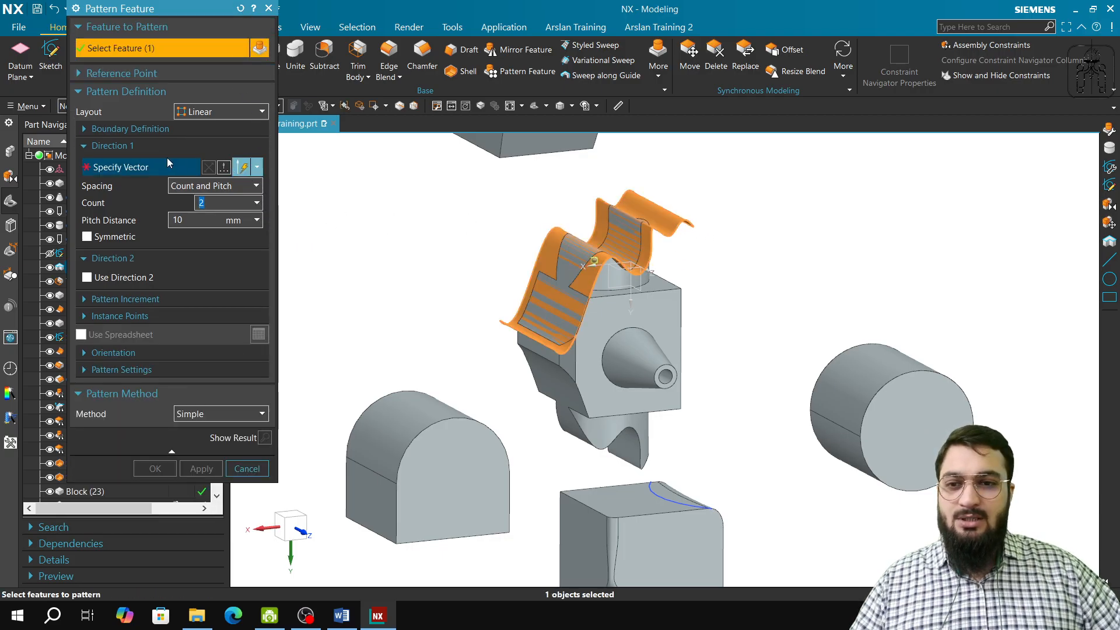
click(239, 172)
click(256, 168)
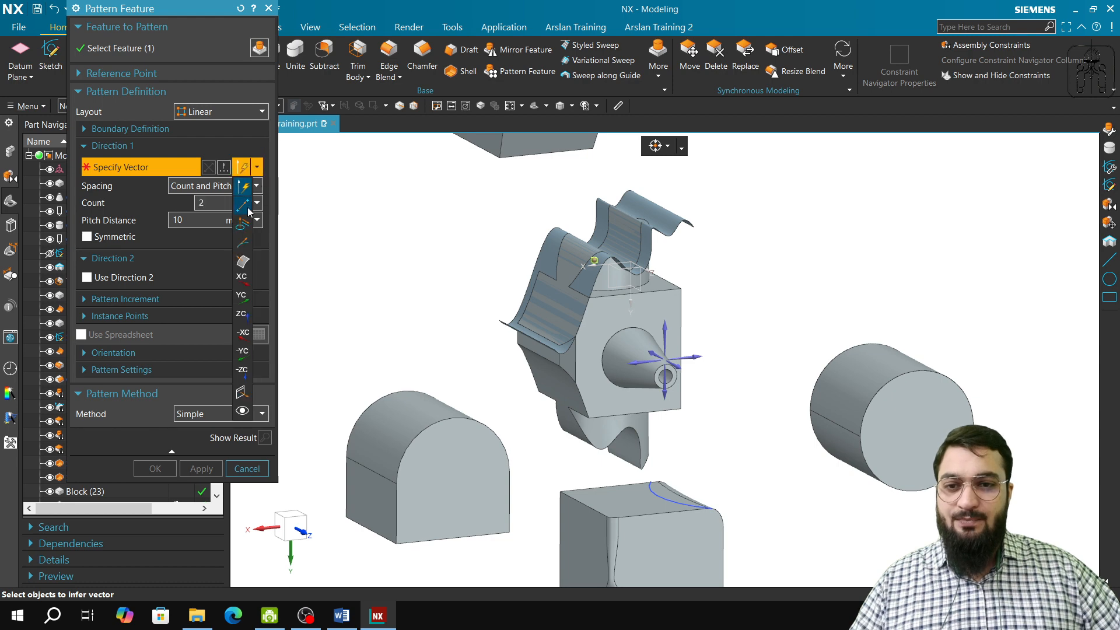
click(243, 205)
scroll(690, 268, up, 3)
middle_drag(561, 368, 509, 365)
scroll(505, 407, down, 5)
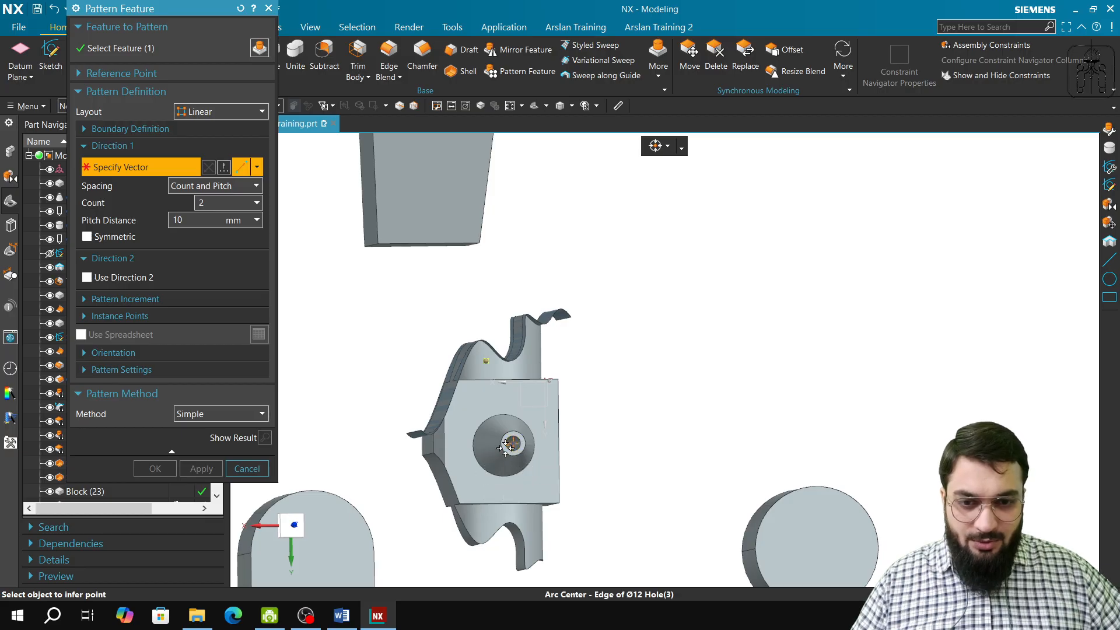
middle_drag(505, 447, 500, 408)
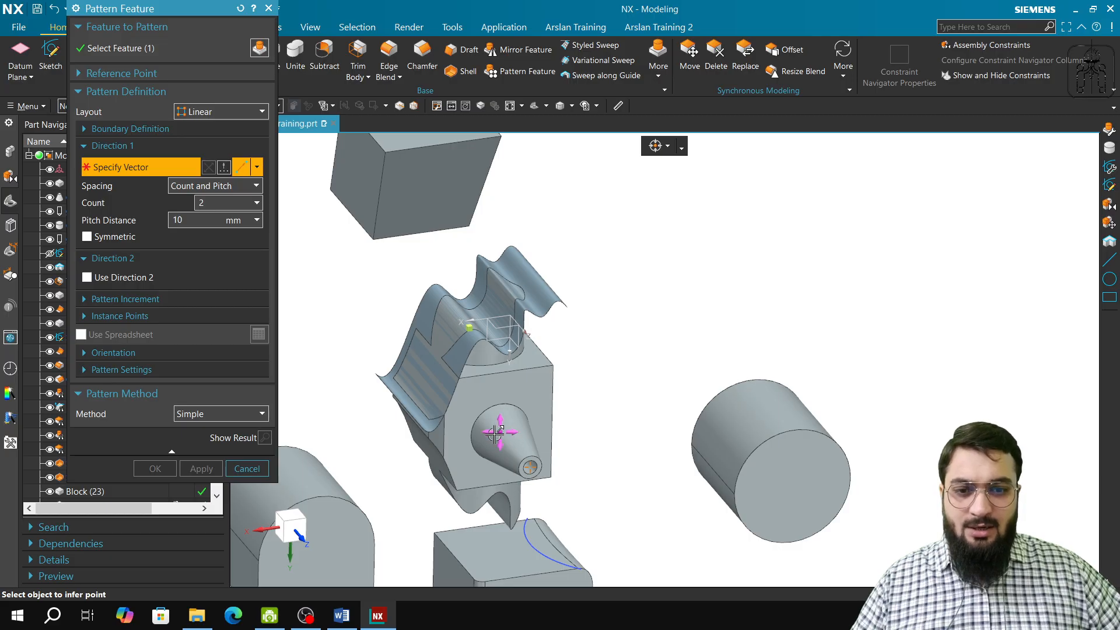
middle_drag(495, 432, 537, 442)
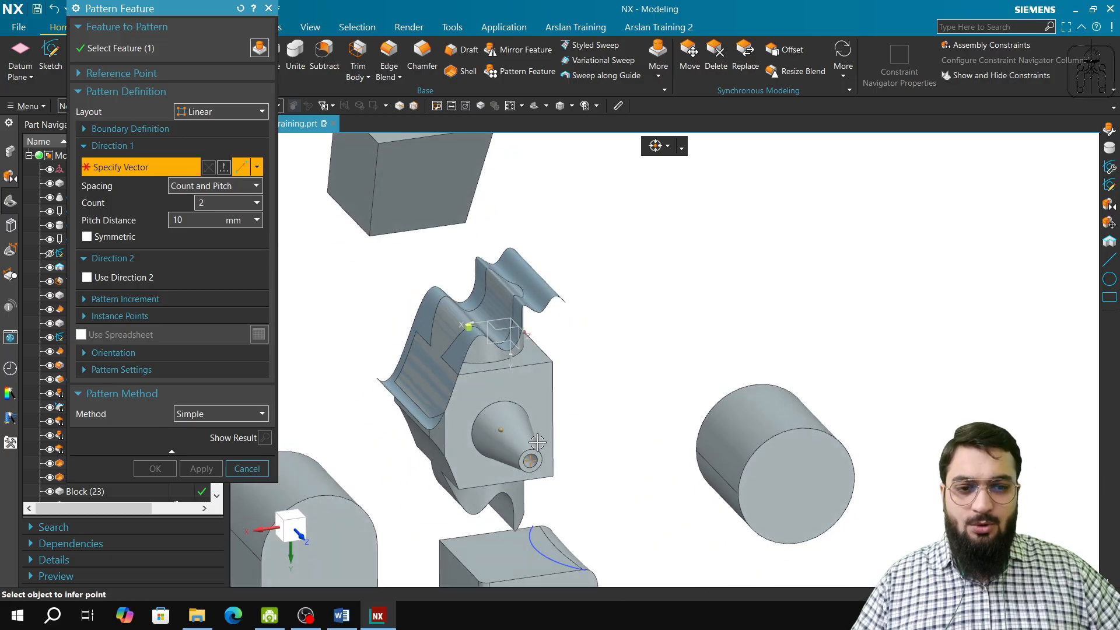
click(829, 434)
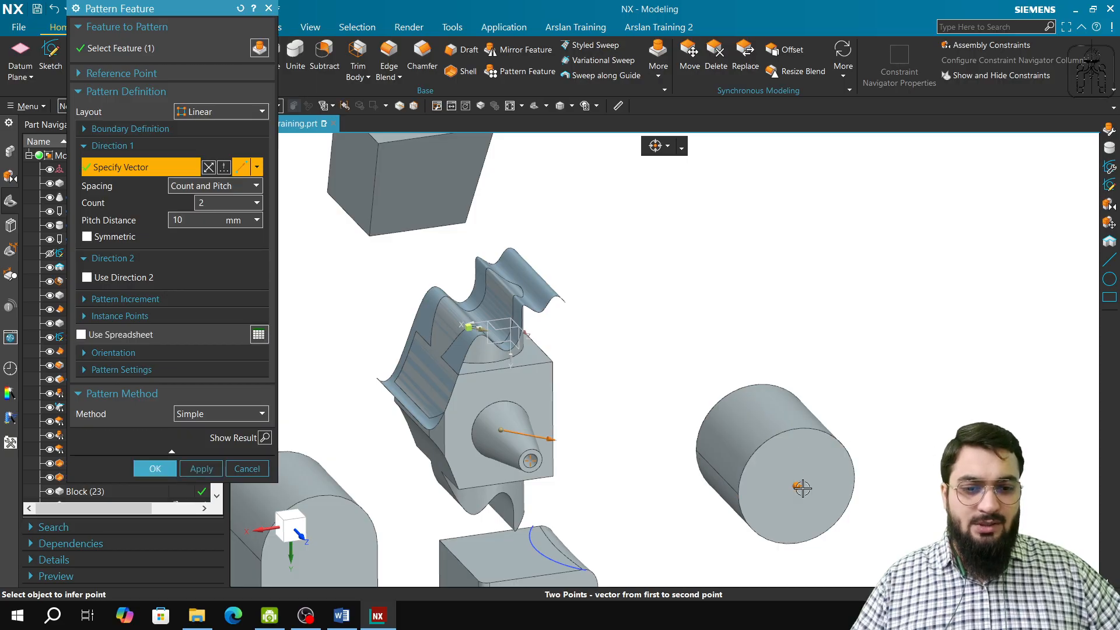
- Set the linear pattern's pitch distance to 100 mm
shift+middle_drag(662, 487, 663, 344)
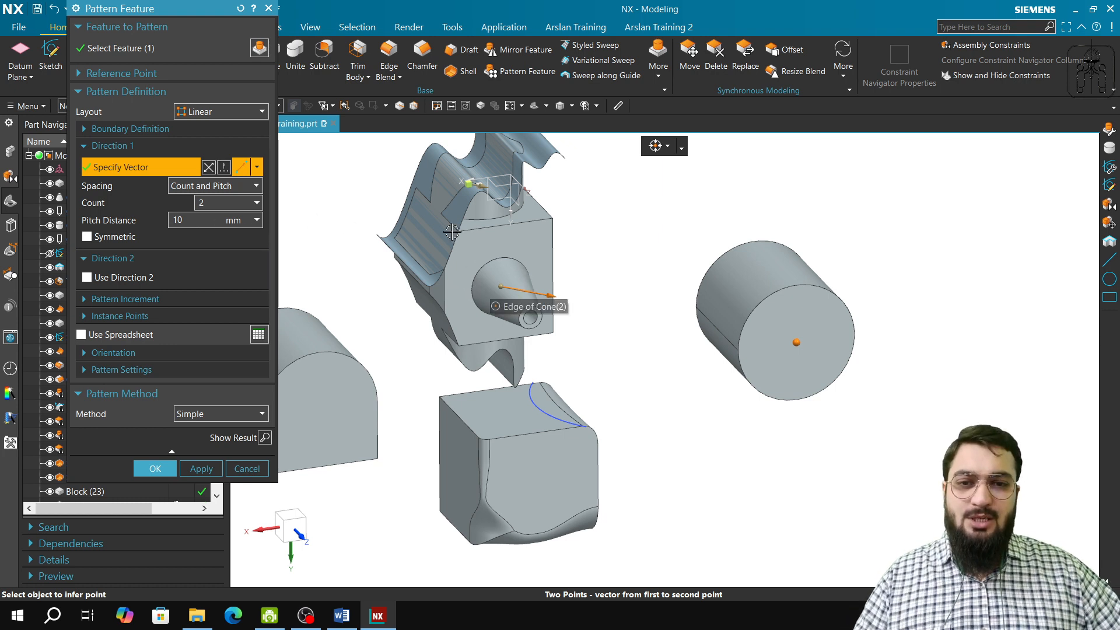
click(220, 217)
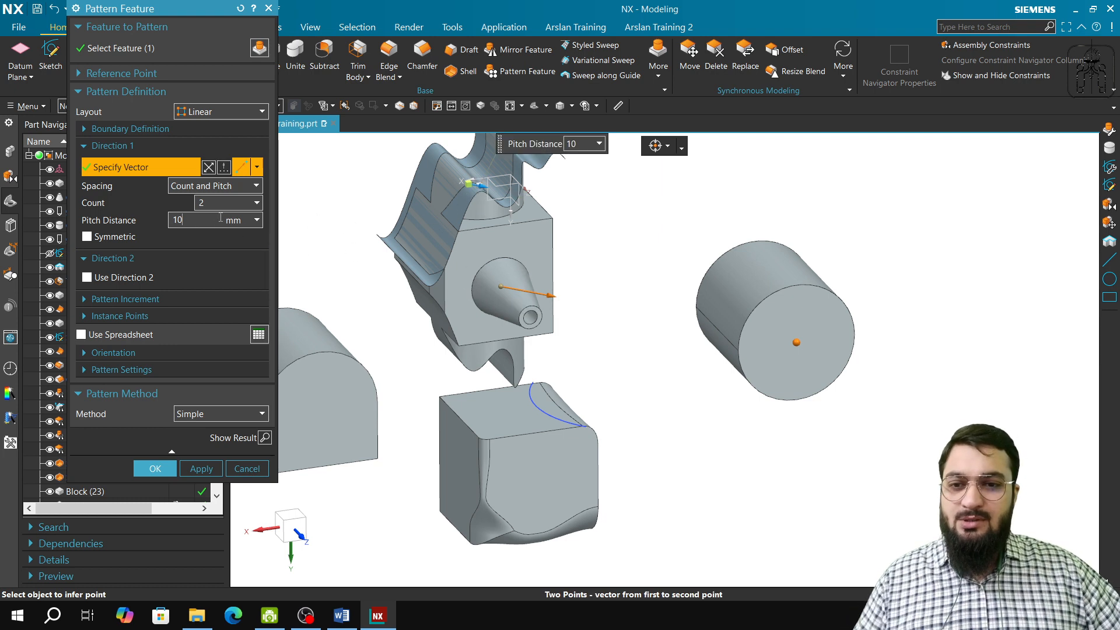
text(0)
key(Tab)
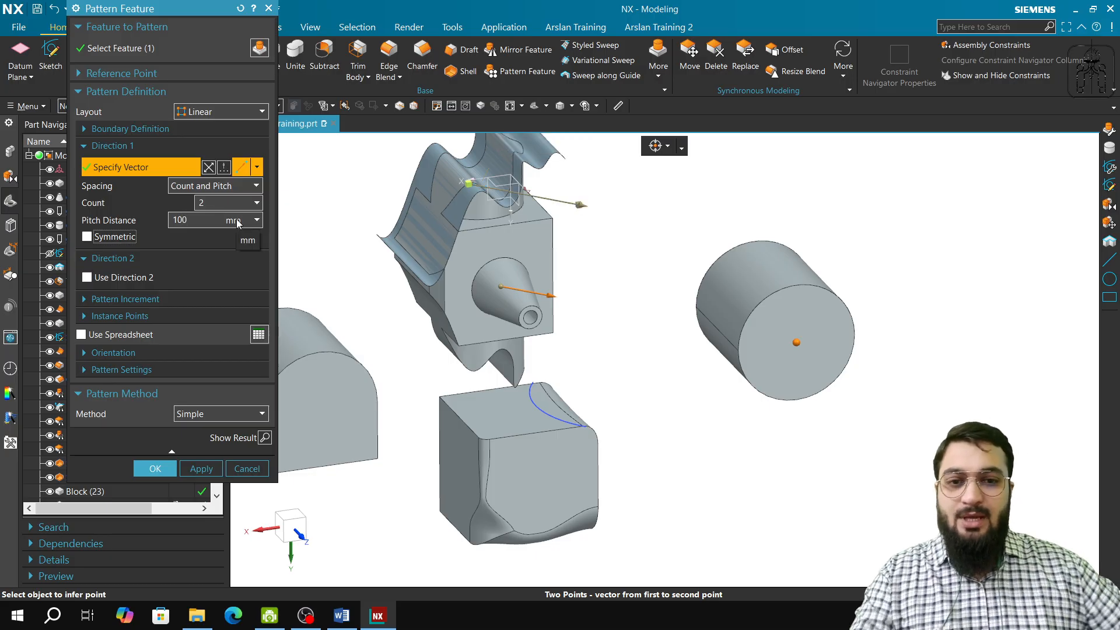
- Stretch the linear pattern's pitch distance toward the separate cylinder to 265 mm
middle_drag(562, 333, 539, 326)
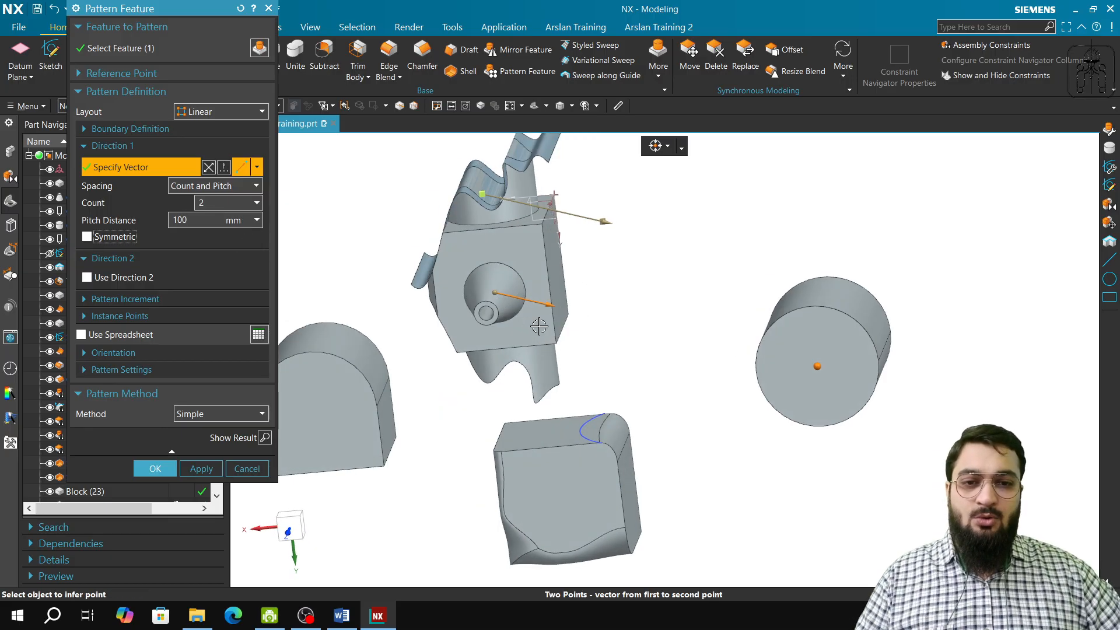
drag(612, 223, 812, 257)
middle_drag(815, 263, 837, 360)
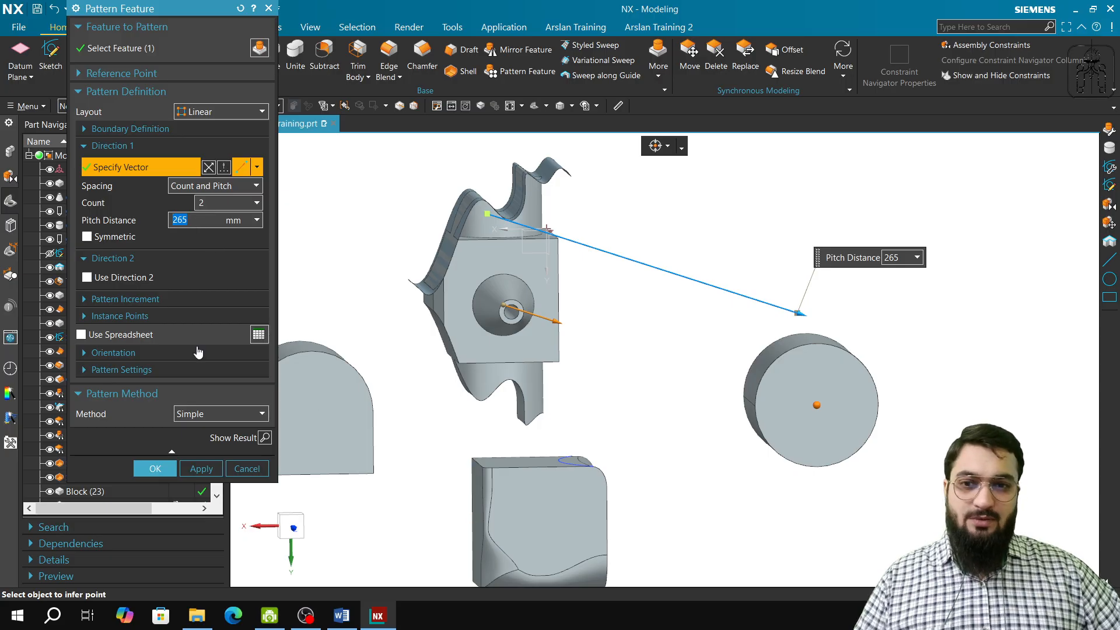
- Review the pattern curve and pattern feature topics in the Word training syllabus, and return to NX
click(225, 187)
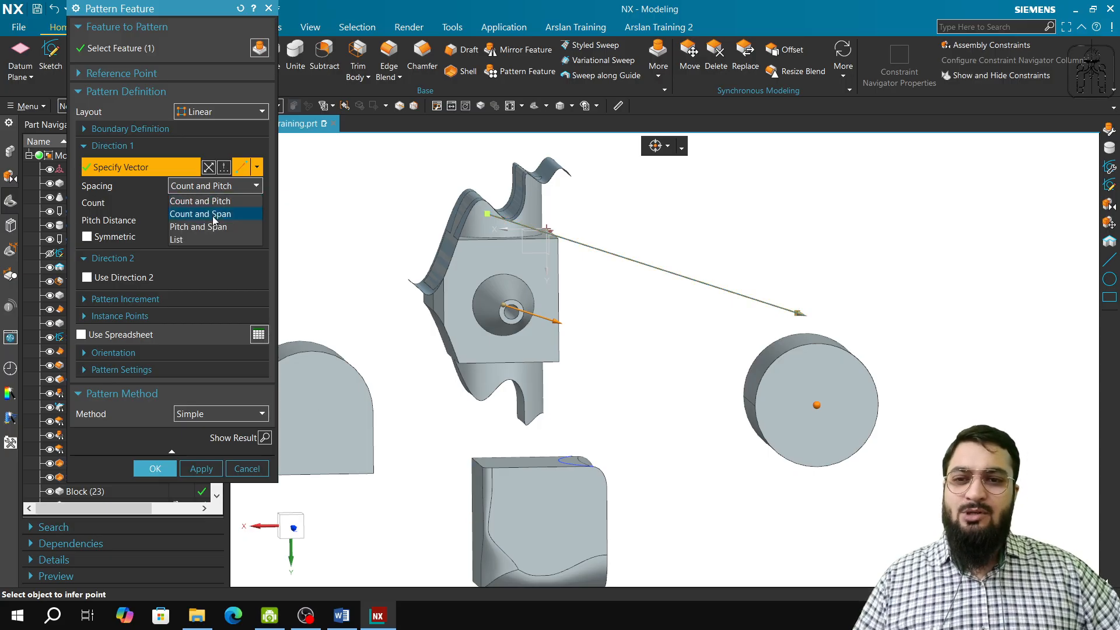
click(341, 616)
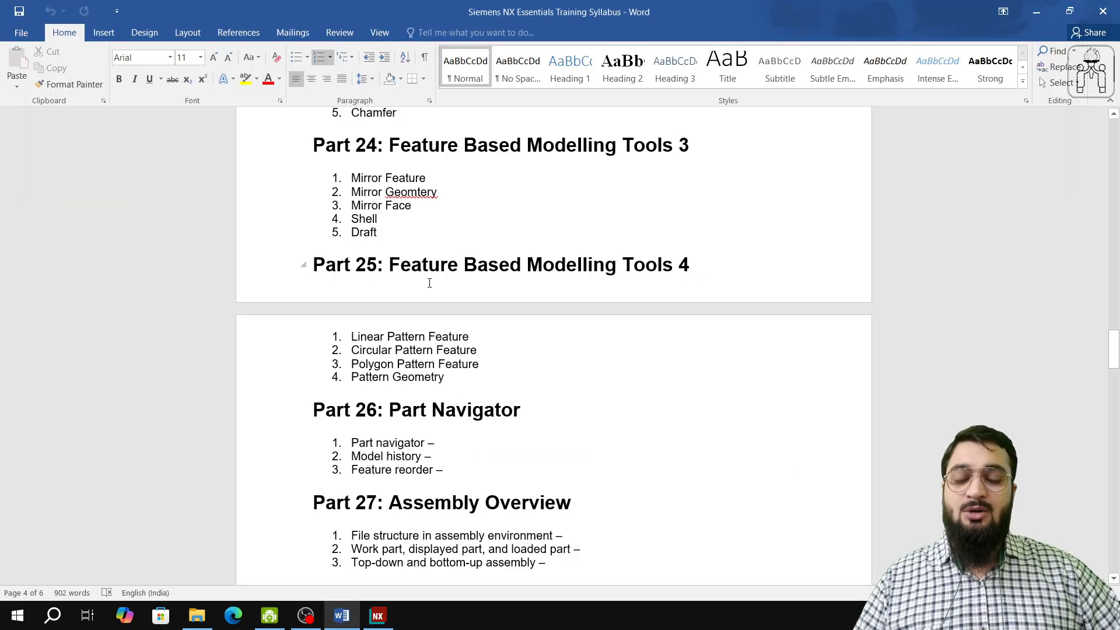
scroll(429, 283, up, 5)
scroll(429, 283, up, 10)
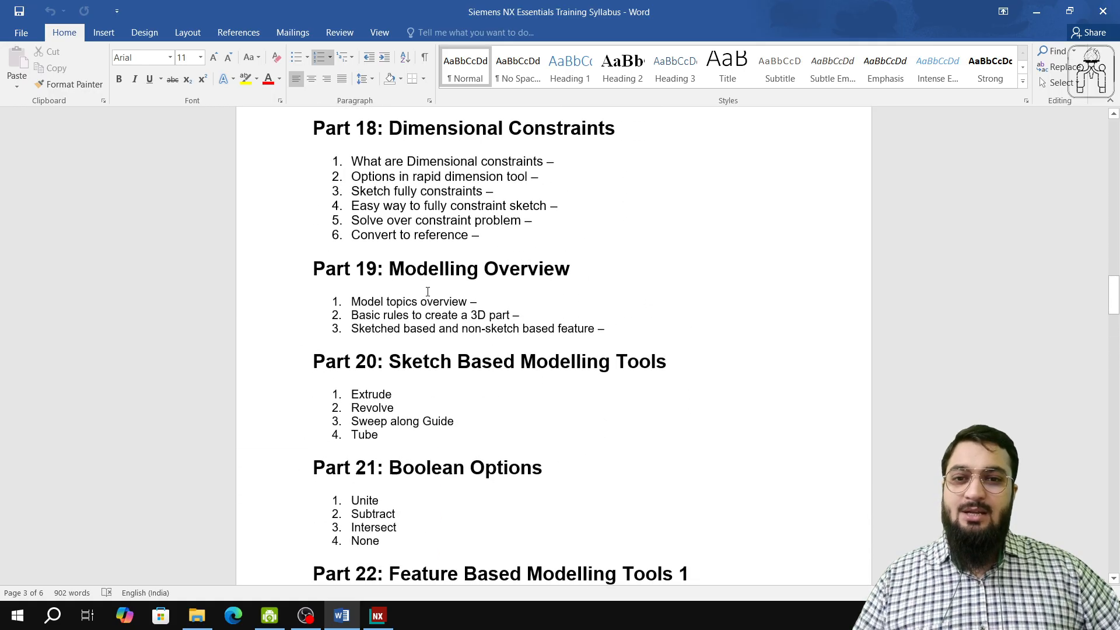
scroll(427, 291, up, 9)
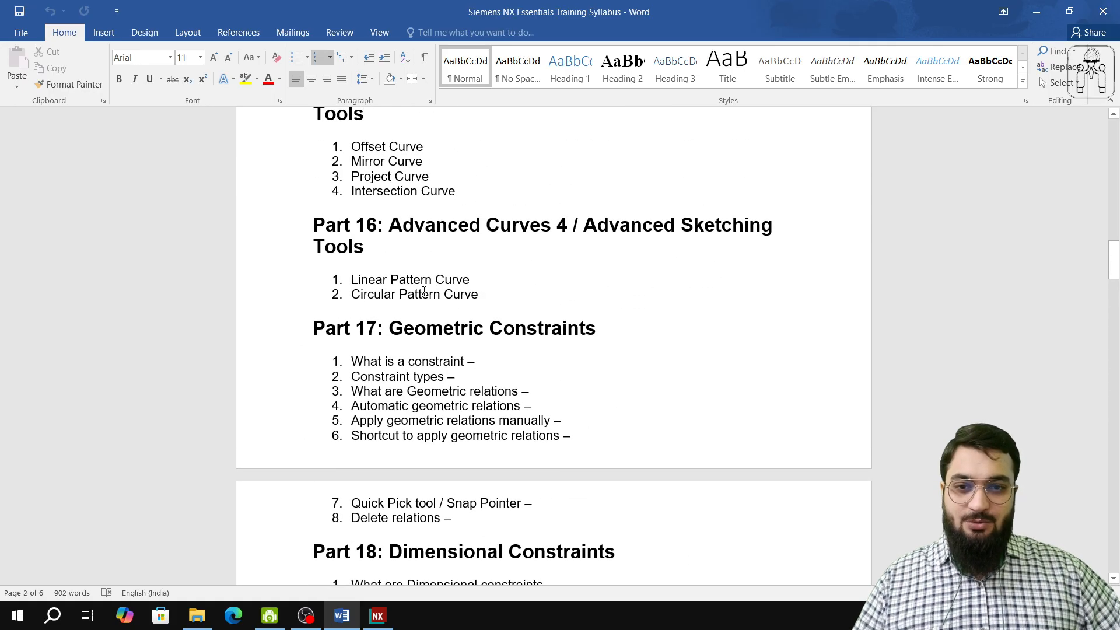
scroll(440, 296, down, 10)
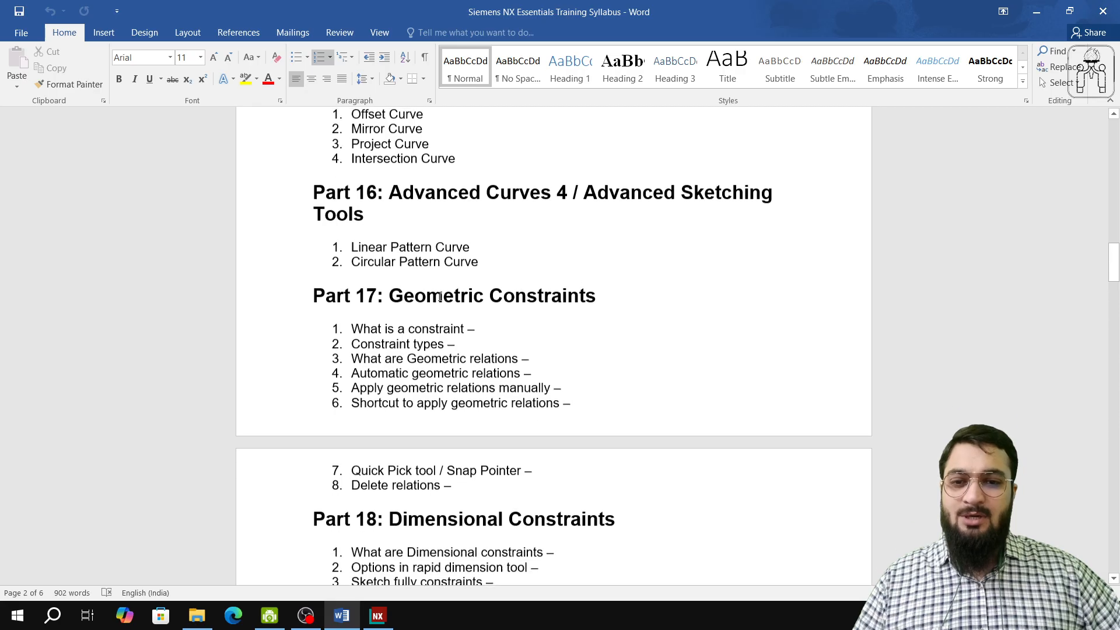
scroll(399, 447, down, 20)
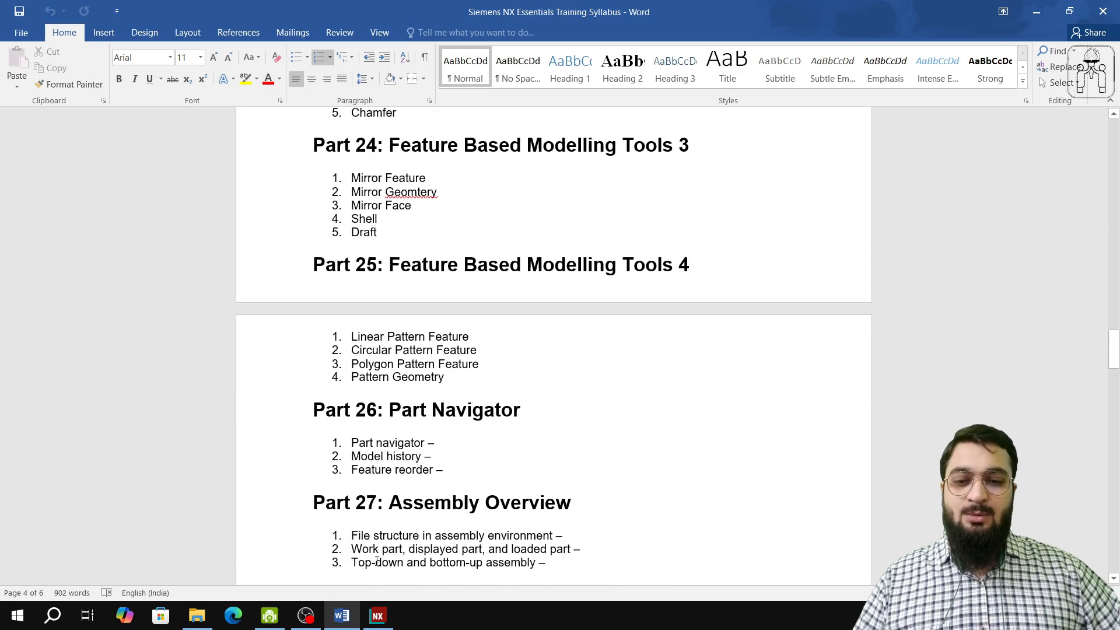
click(378, 615)
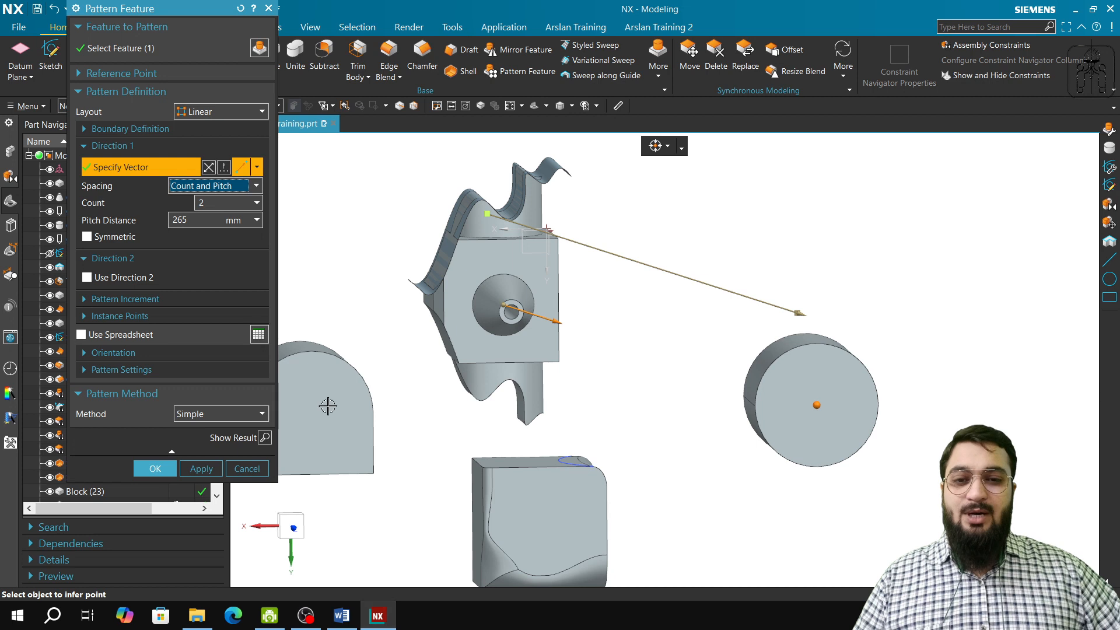
- Create the linear pattern of the wavy sheet with a count of 2 and close the pattern command
click(201, 468)
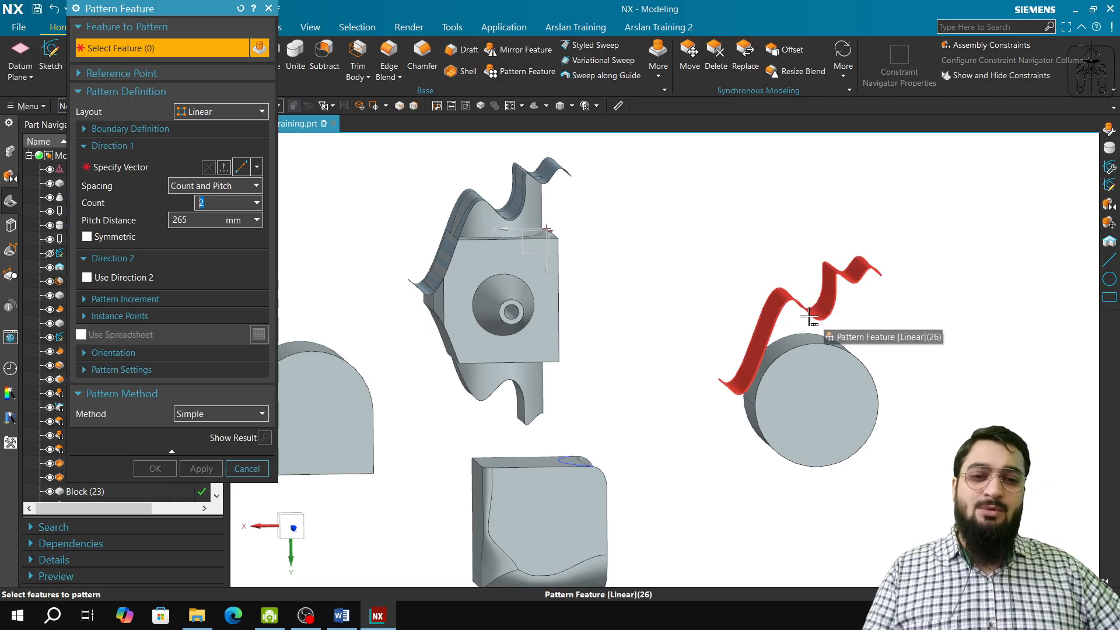
click(247, 468)
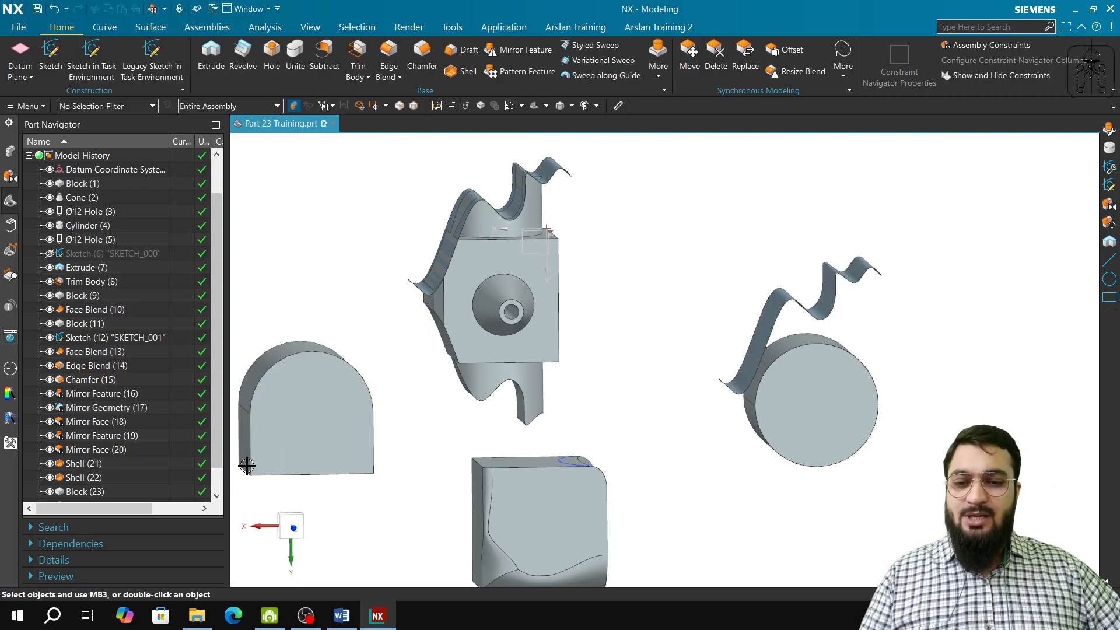
- Edit the linear pattern's Direction 1 so that its first point is the centre of the cylinder edge beneath the wavy sheet
scroll(140, 417, down, 1)
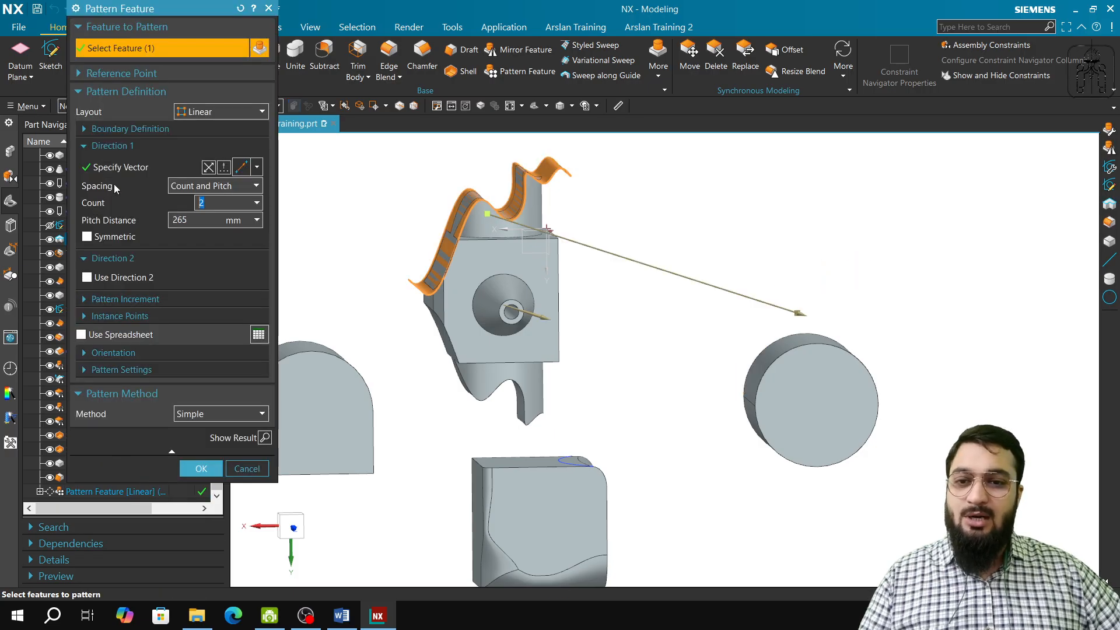
click(165, 171)
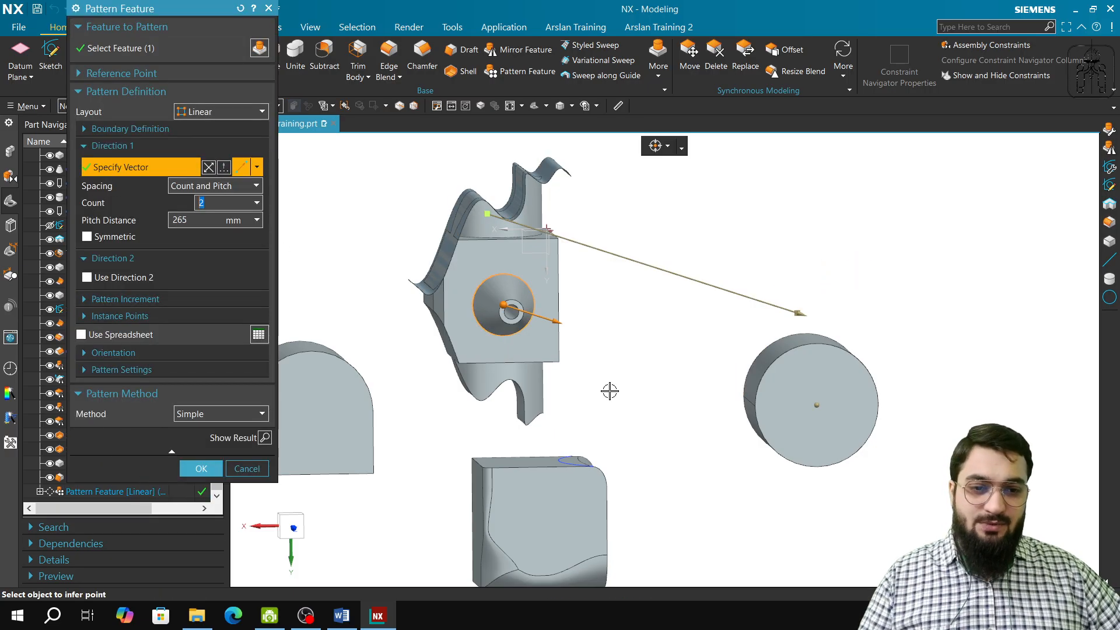
middle_drag(507, 257, 504, 264)
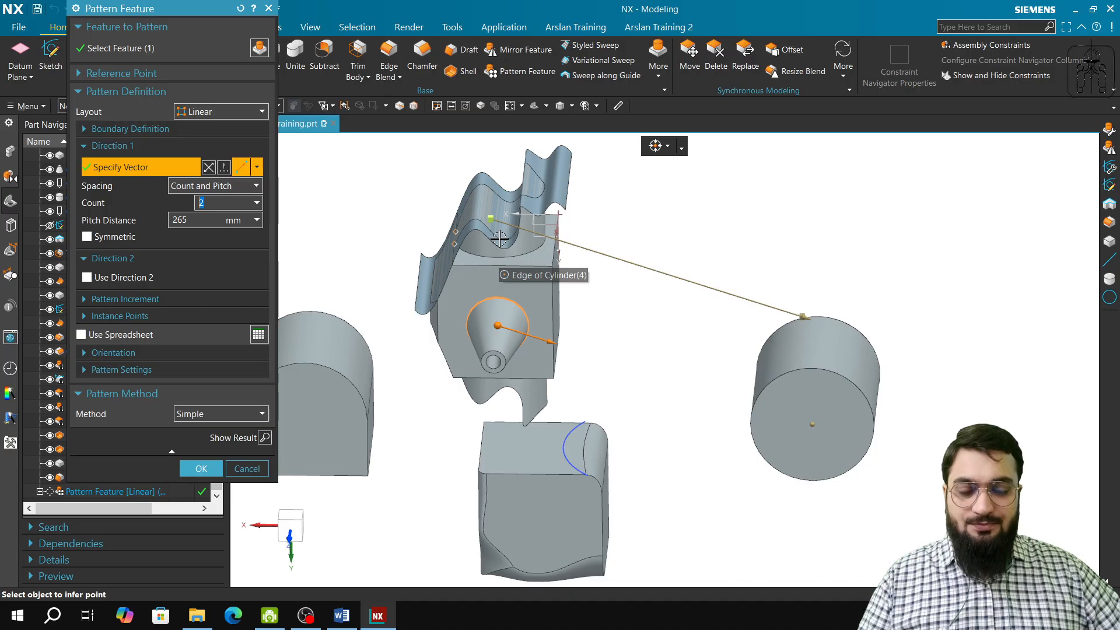
click(500, 240)
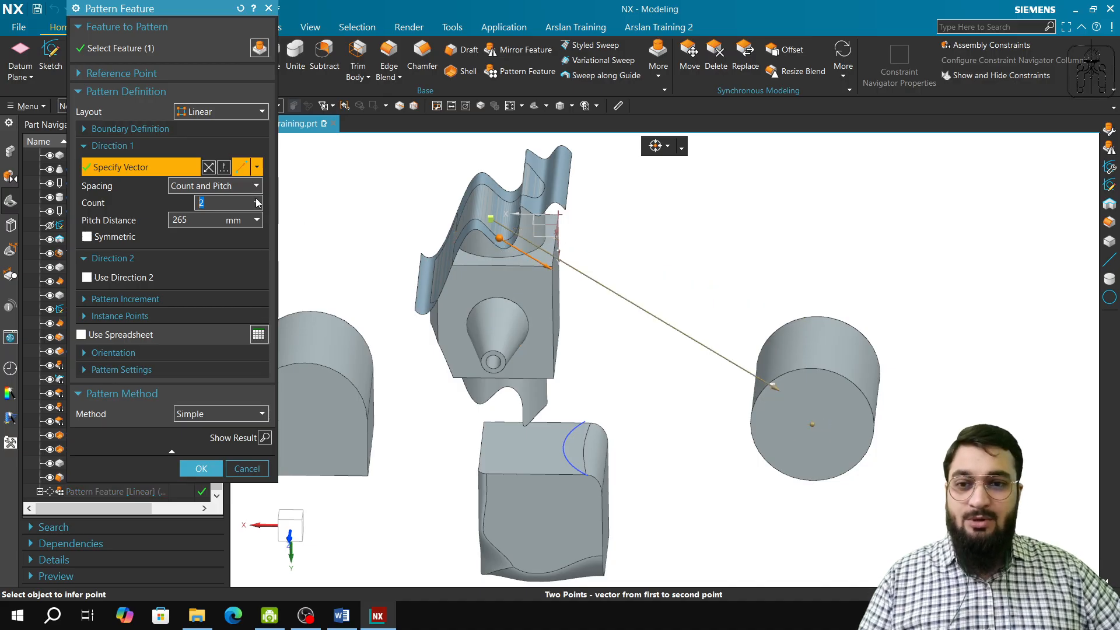
click(214, 467)
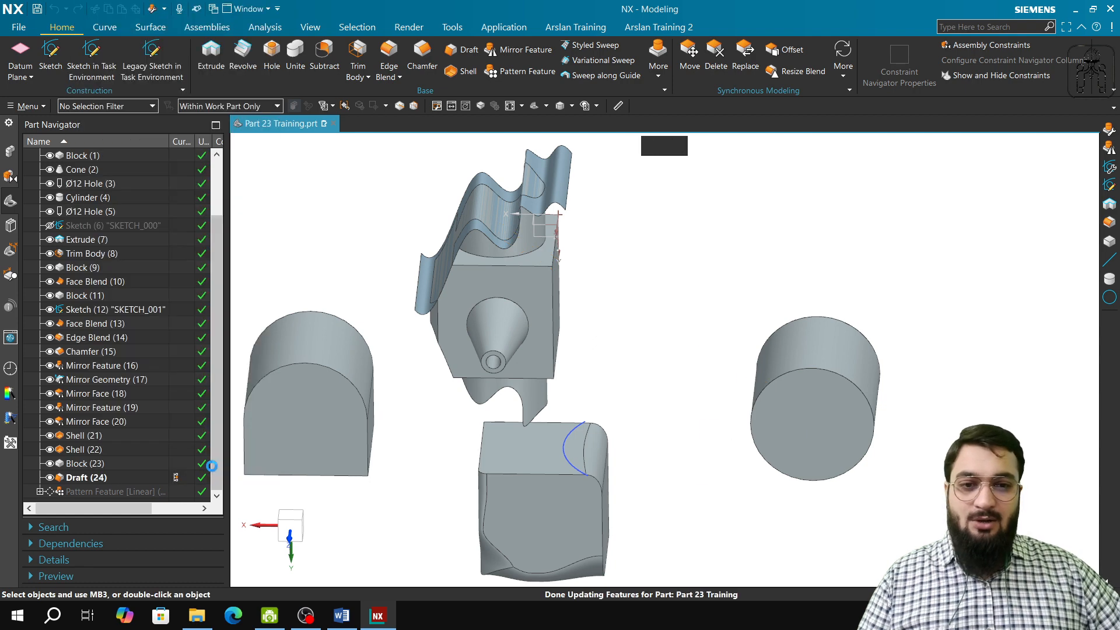
middle_drag(387, 439, 401, 414)
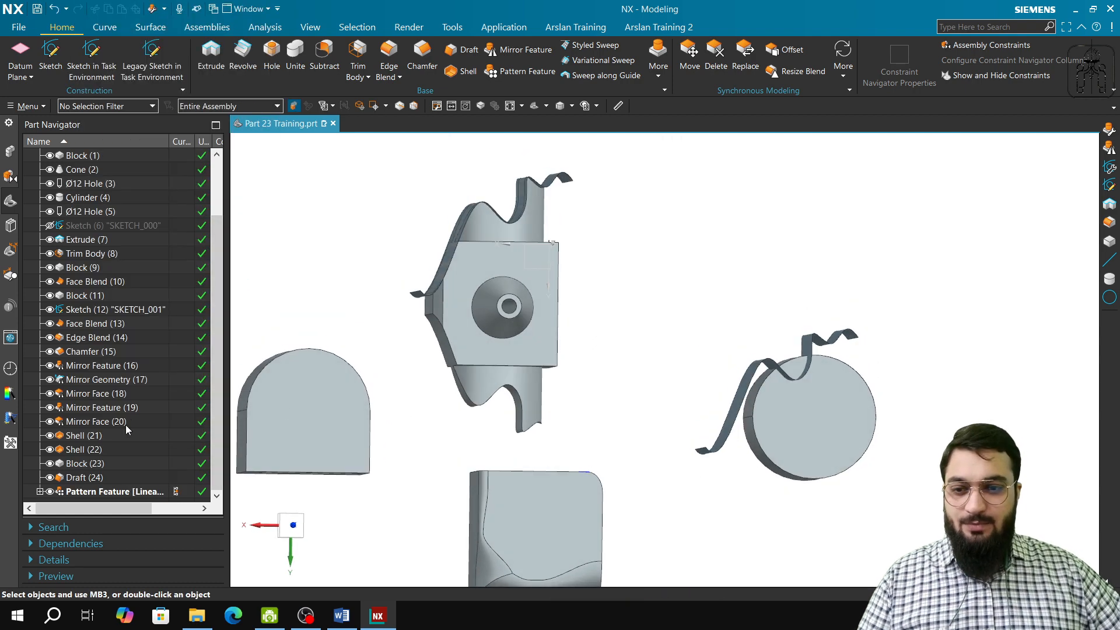
- Edit the linear pattern again and stretch its pitch distance to 305 mm toward the separate cylinder
click(115, 494)
click(117, 492)
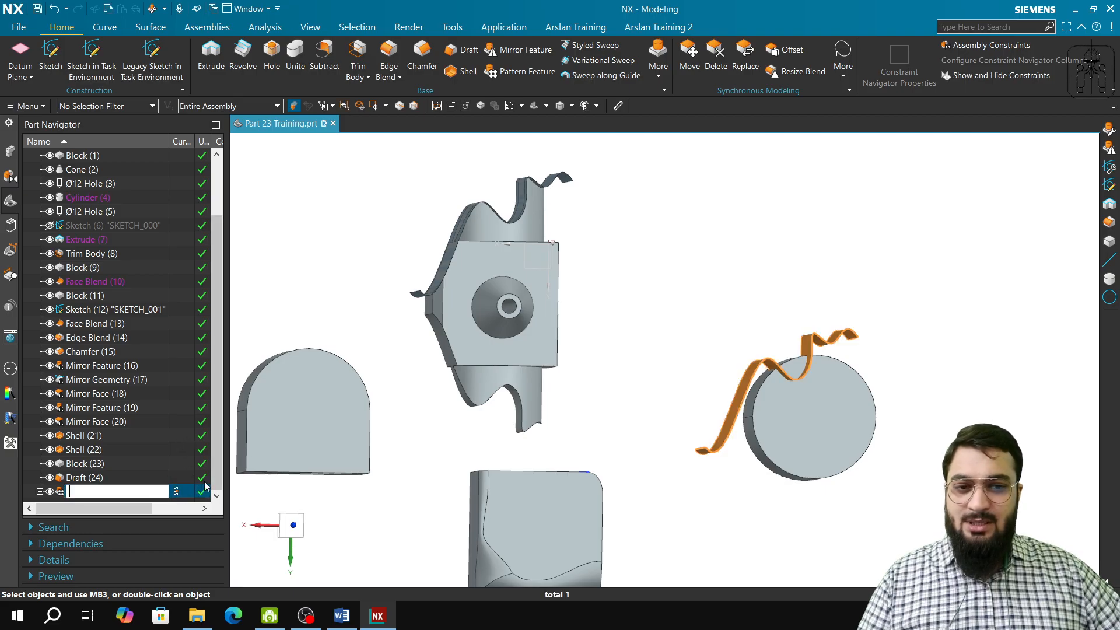
key(Escape)
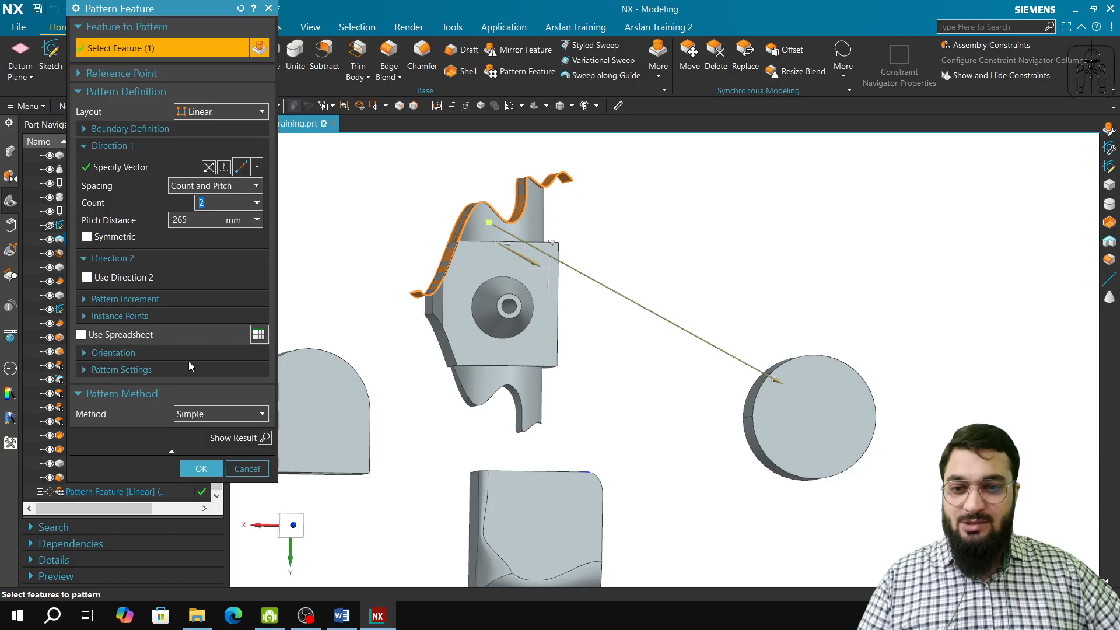
middle_drag(705, 435, 693, 435)
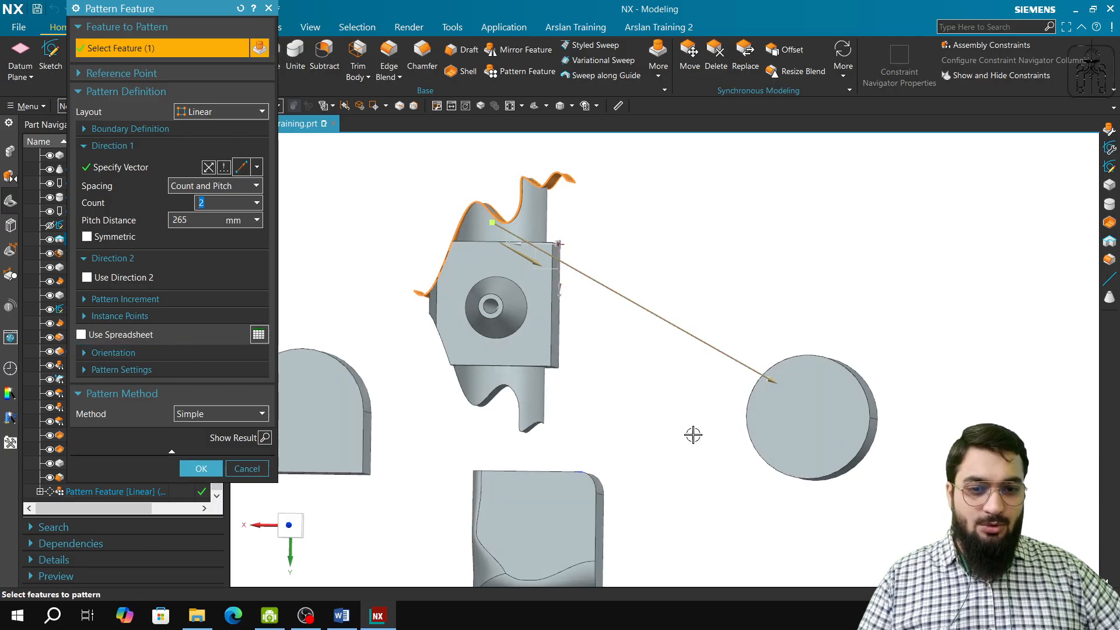
drag(772, 383, 807, 445)
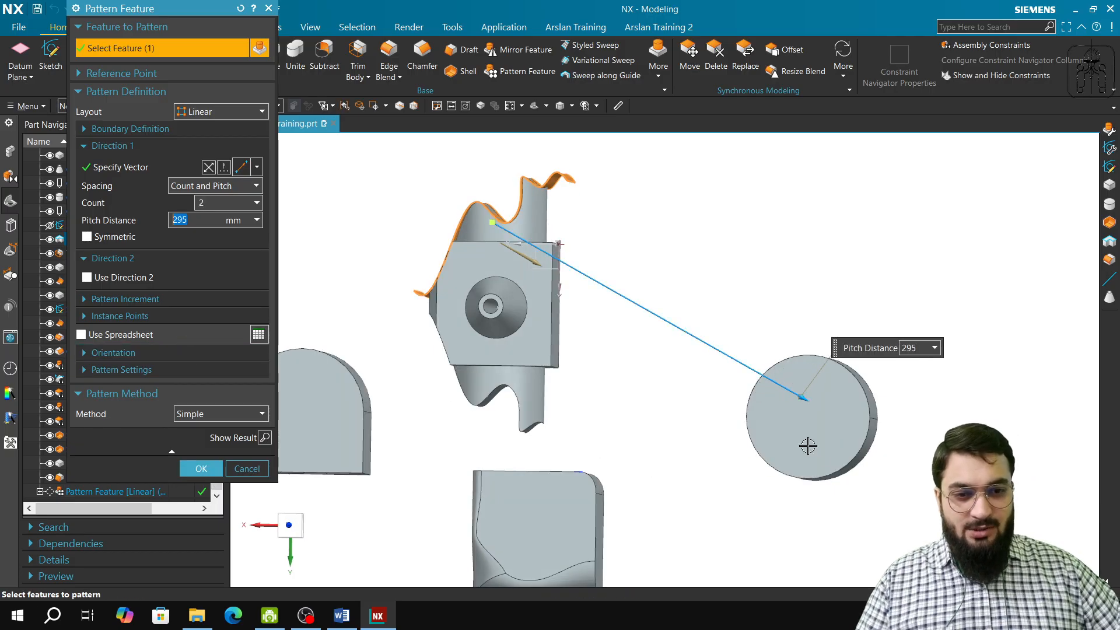
middle_drag(807, 445, 831, 460)
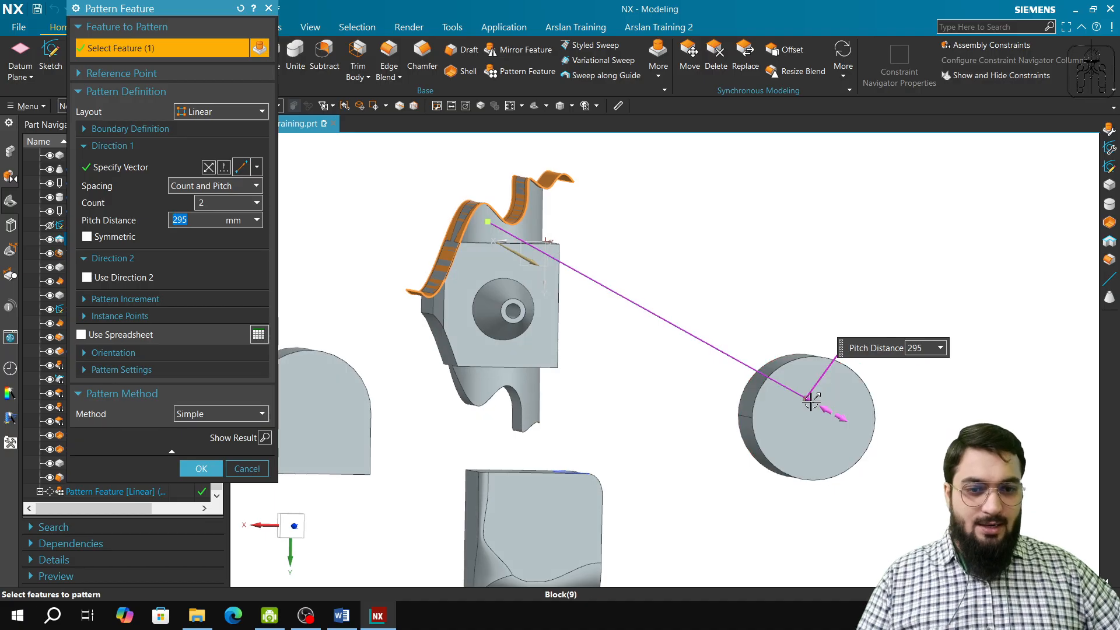
drag(812, 400, 821, 408)
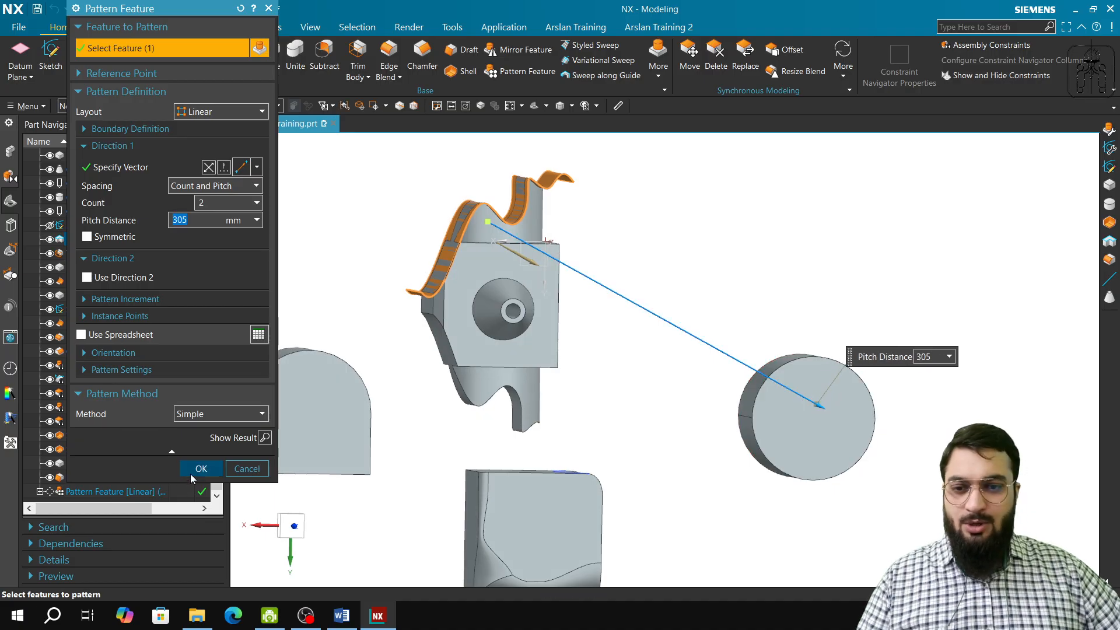
click(191, 473)
middle_drag(530, 482, 519, 475)
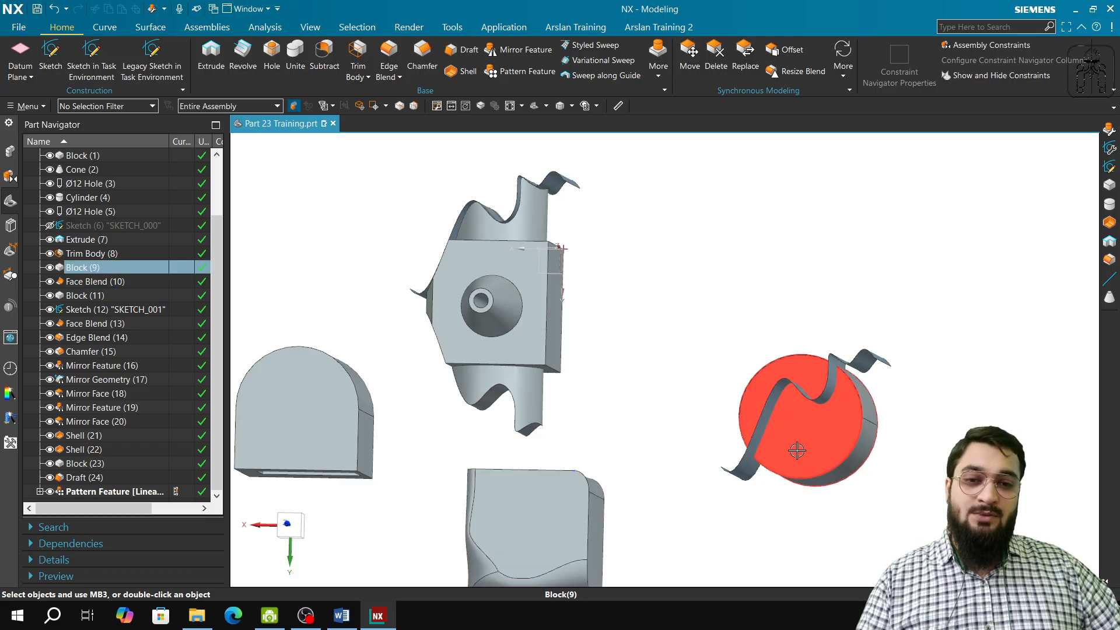
mouse_move(797, 450)
middle_down()
mouse_move(824, 460)
mouse_move(816, 453)
middle_up()
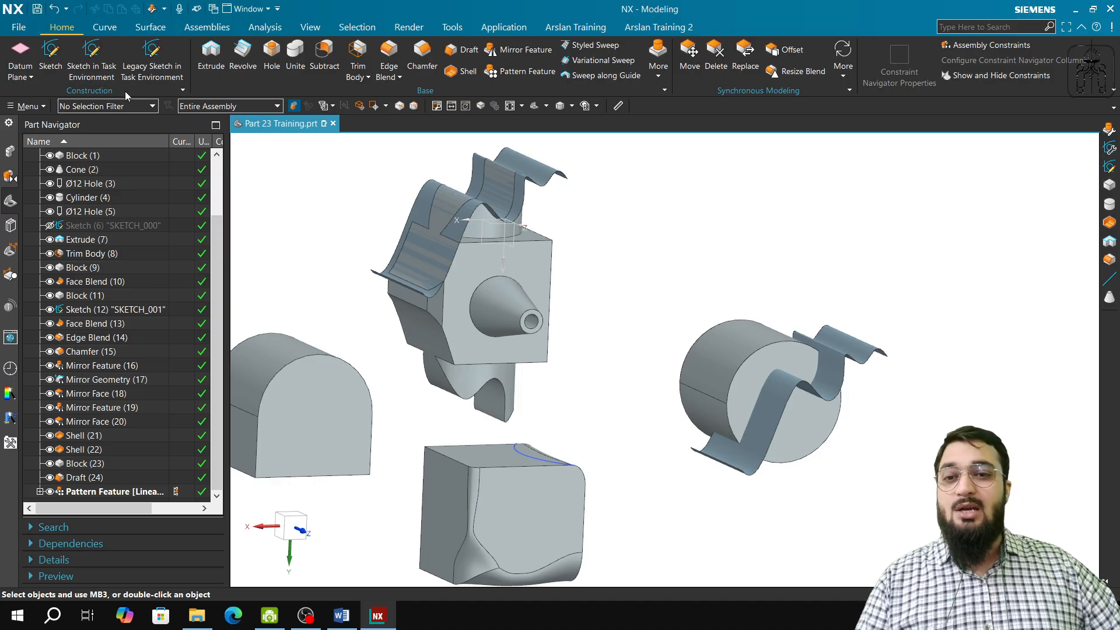
- Create a sketch in the task environment on the separate cylinder's front face
click(104, 73)
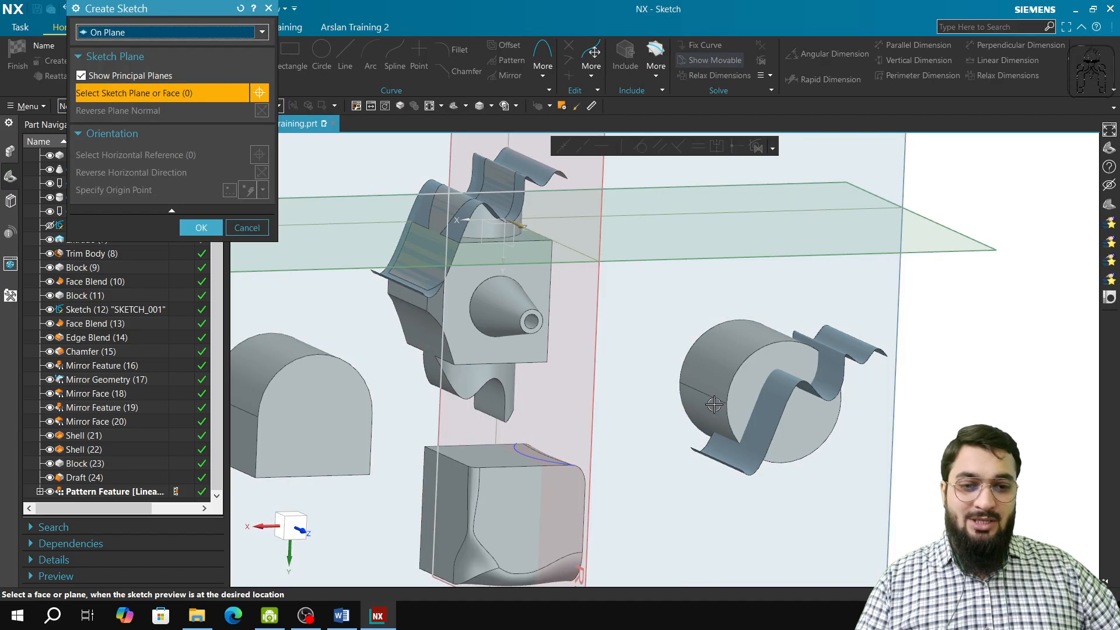
click(752, 381)
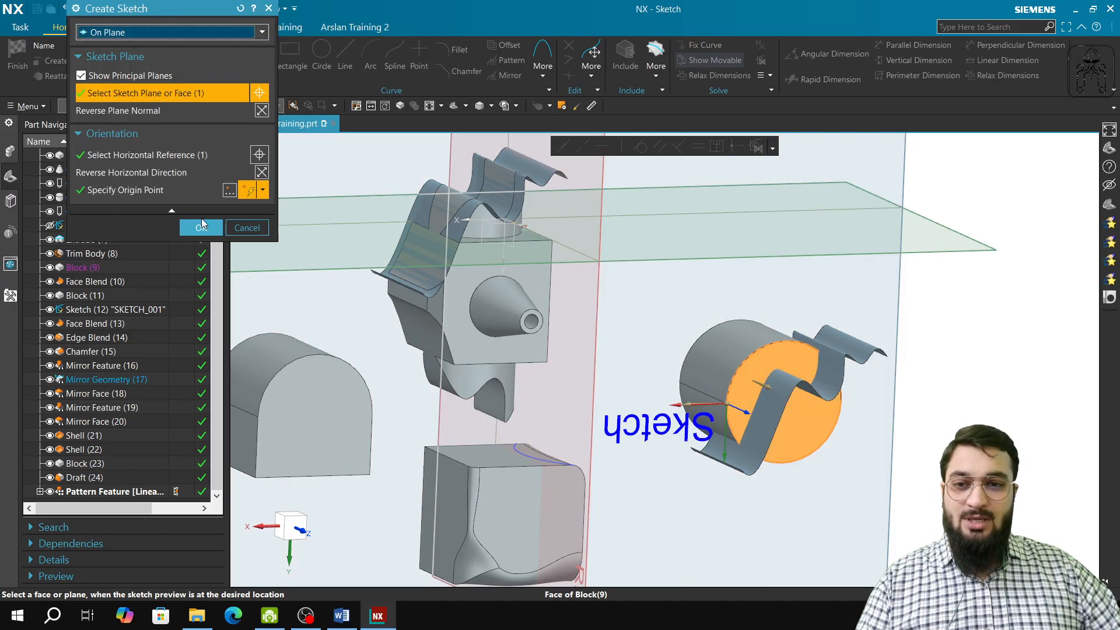
click(201, 222)
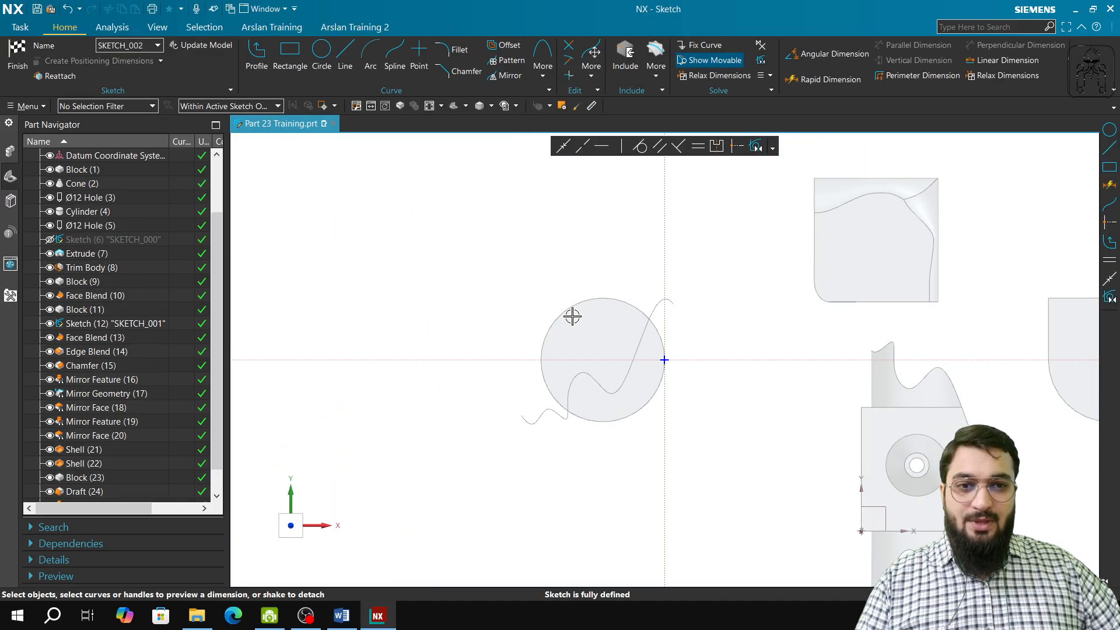
- Project the patterned wavy sheet's front edge onto the sketch plane with Project Curve, using the Single Curve rule
middle_drag(572, 316, 592, 318)
click(542, 77)
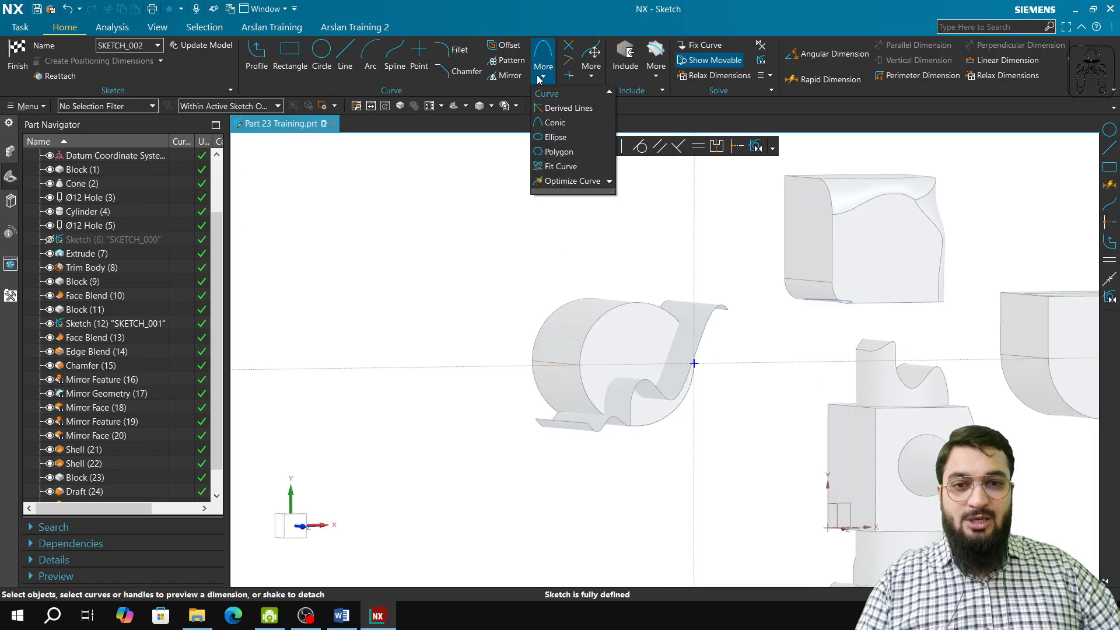
click(594, 71)
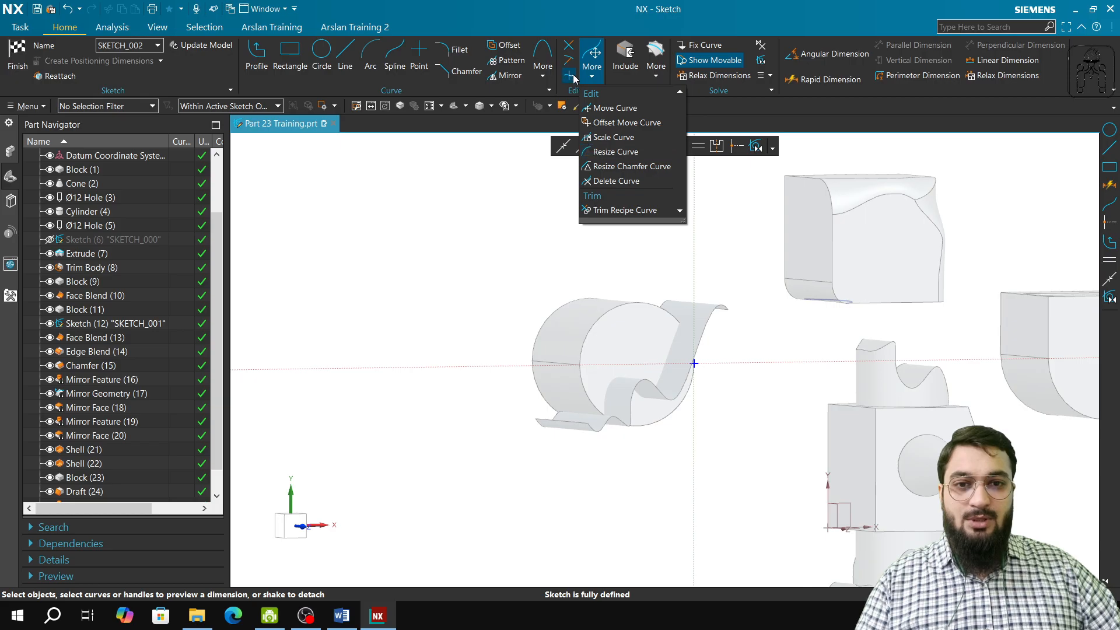
click(572, 79)
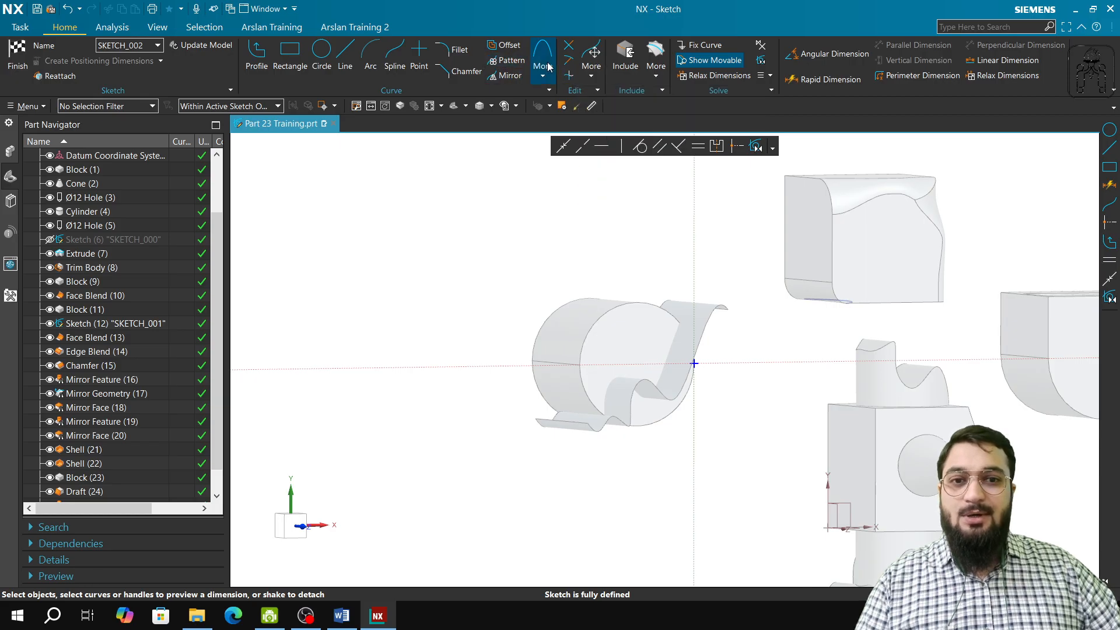
click(592, 74)
click(661, 76)
click(661, 76)
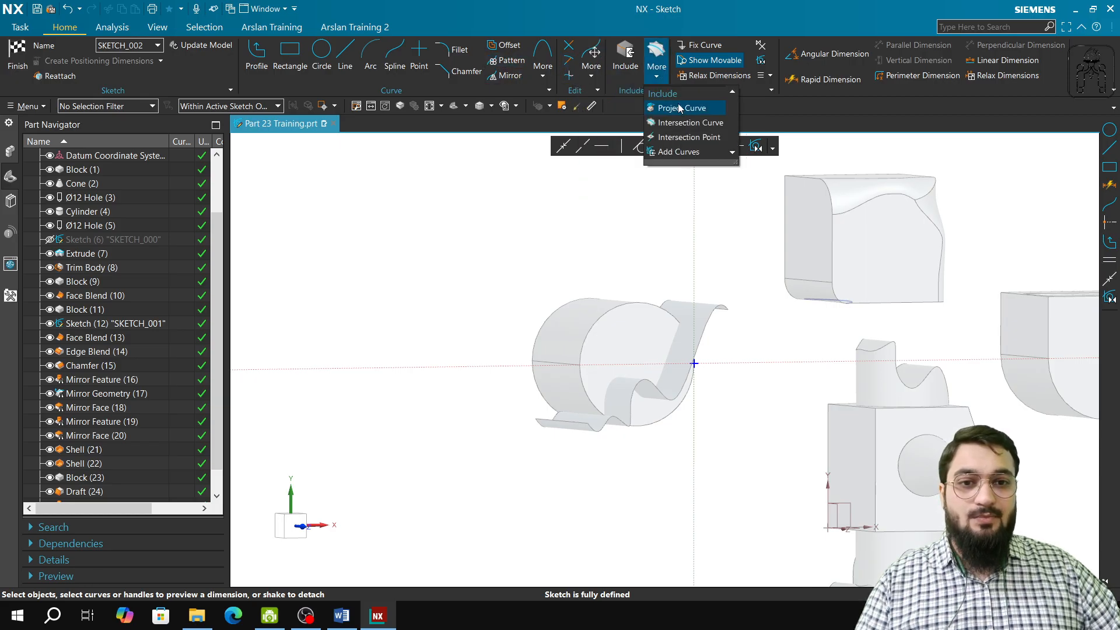
click(679, 109)
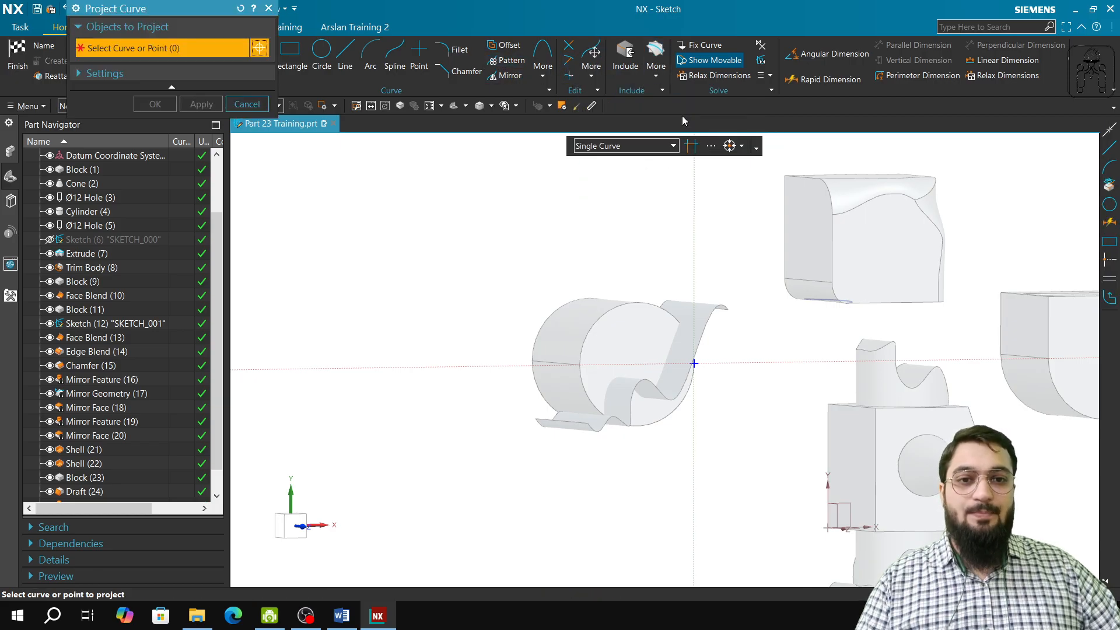
click(634, 150)
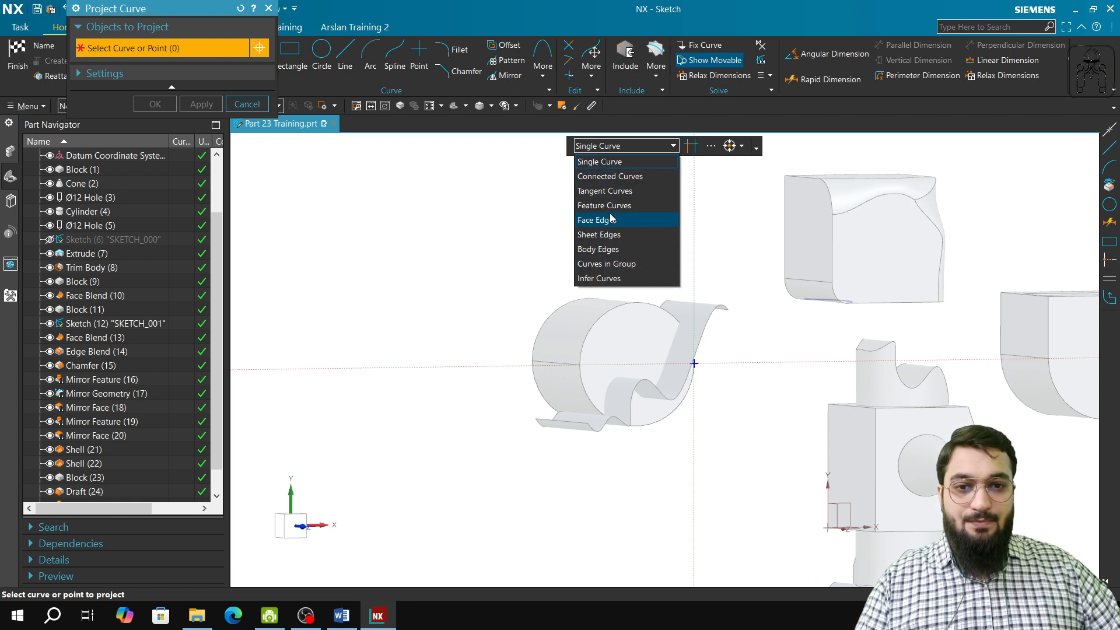
click(607, 161)
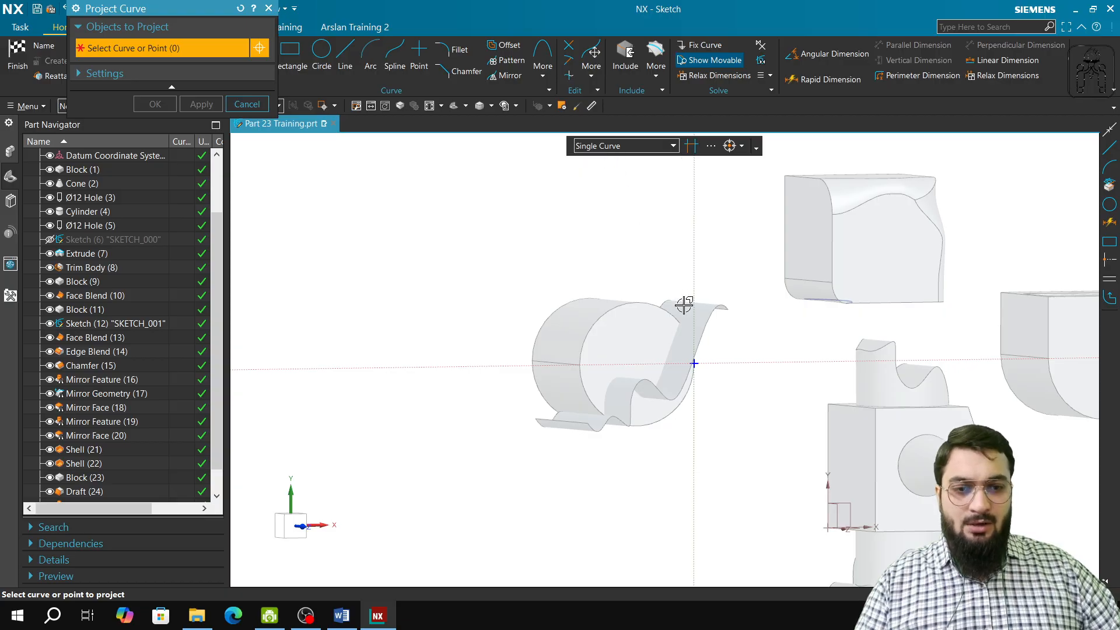
click(696, 343)
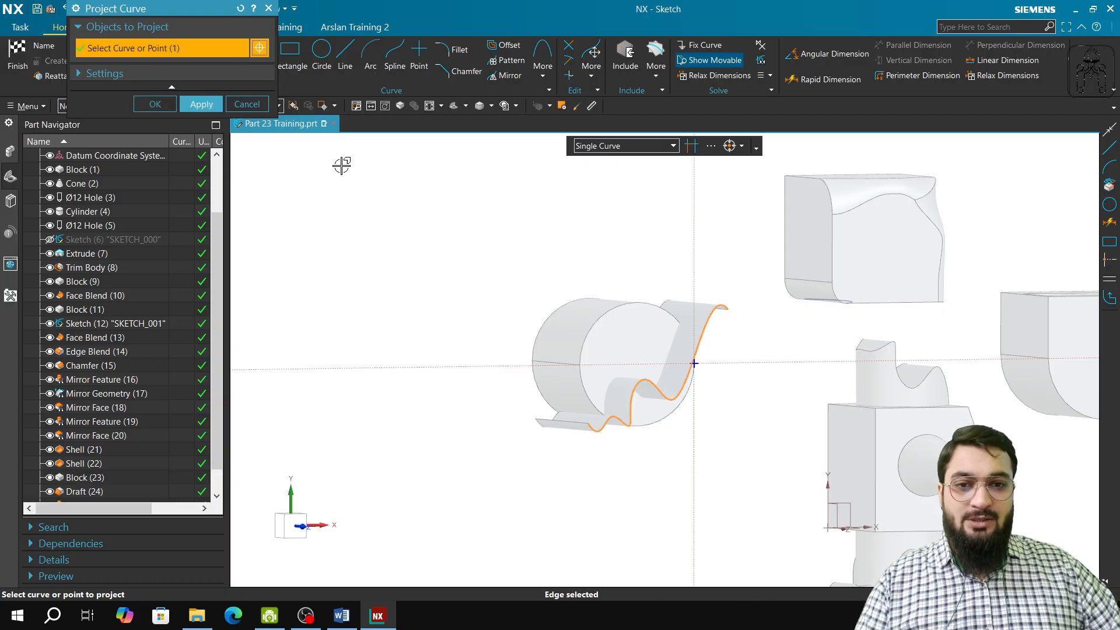
click(201, 103)
click(247, 103)
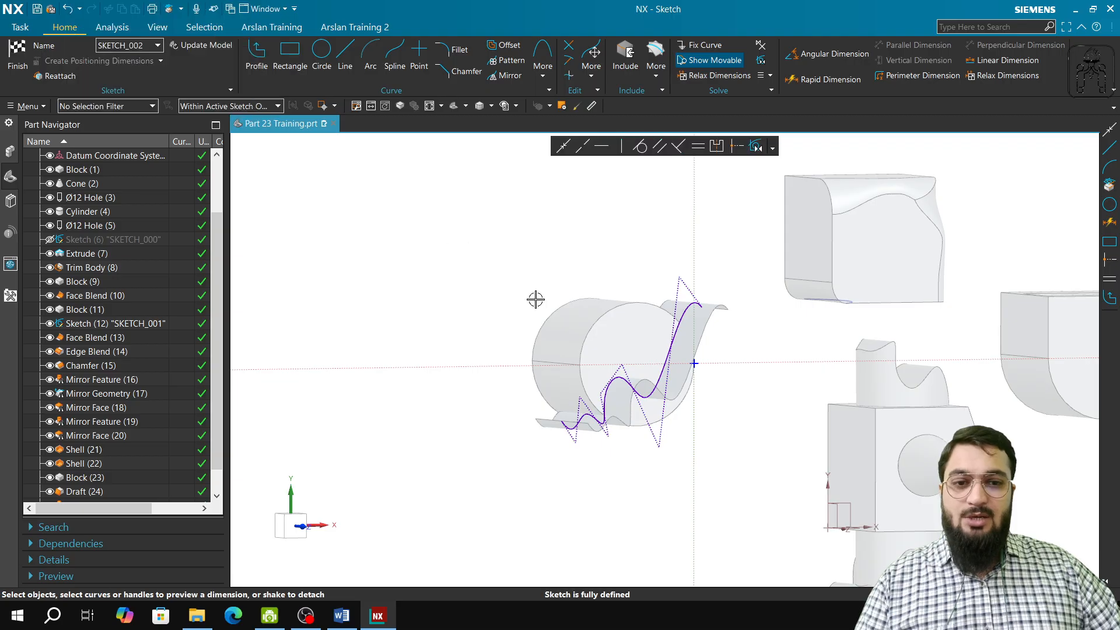
- Hide the linear pattern feature of the wavy sheet and finish the sketch on the cylinder's front face
mouse_move(643, 390)
middle_down()
mouse_move(606, 396)
mouse_move(616, 397)
middle_up()
scroll(86, 451, down, 1)
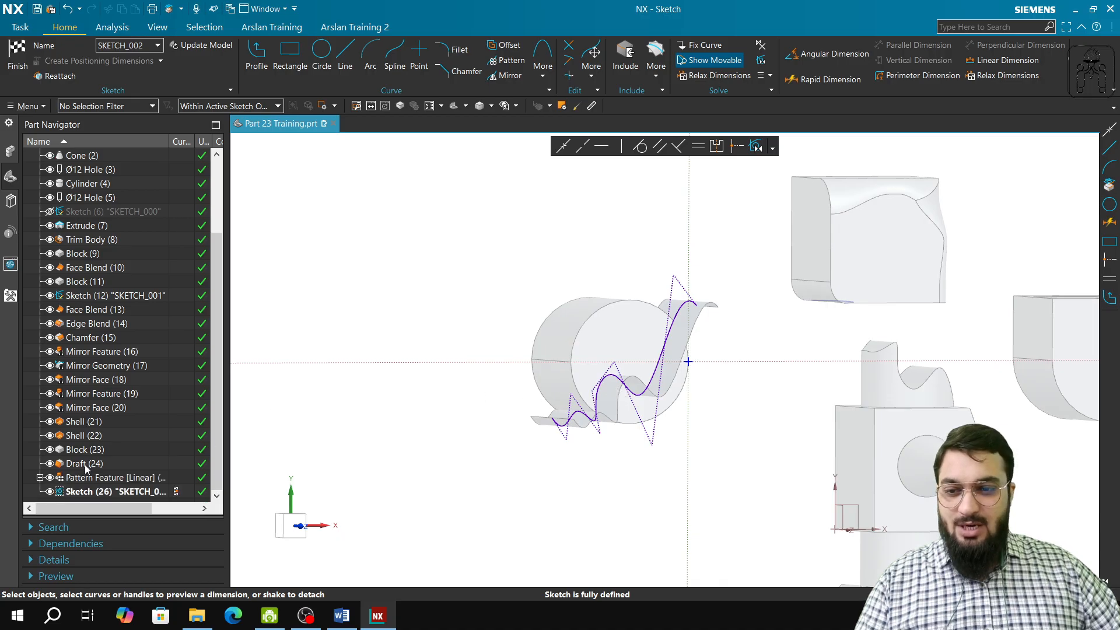
click(50, 478)
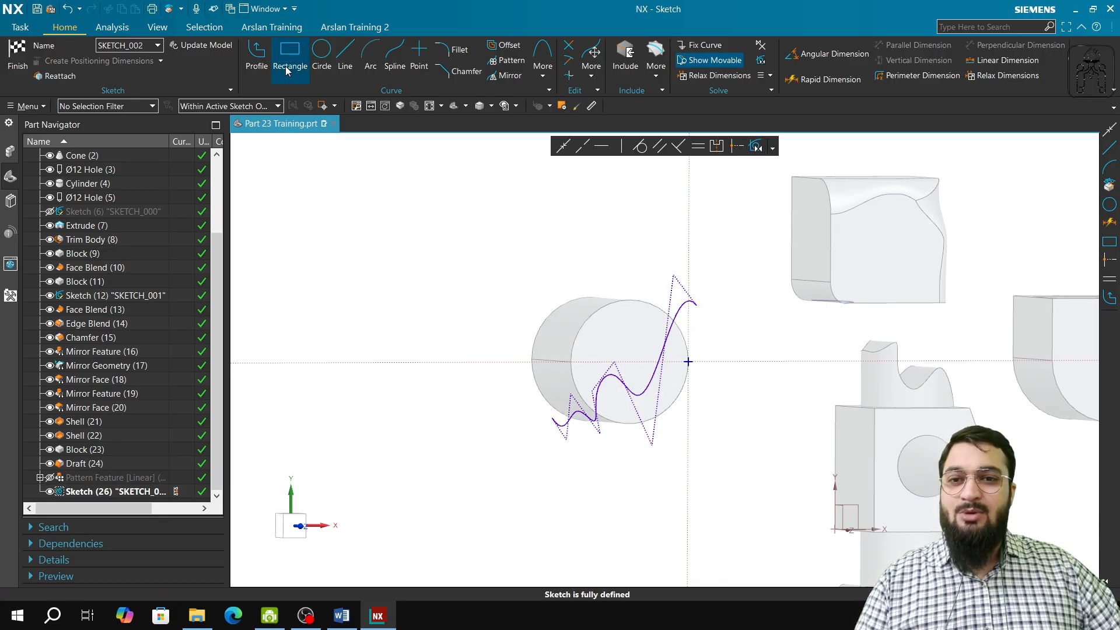
click(9, 62)
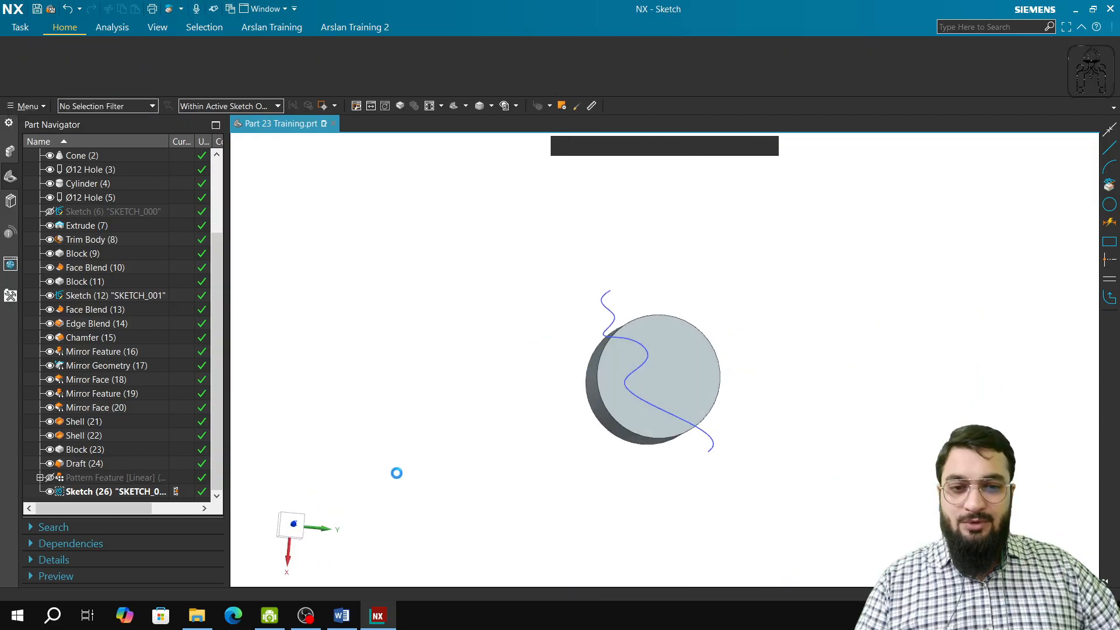
- Extrude the projected wavy curve through the separate cylinder in the reversed direction, with the end limit Until Extended to the cylinder's back face
click(219, 76)
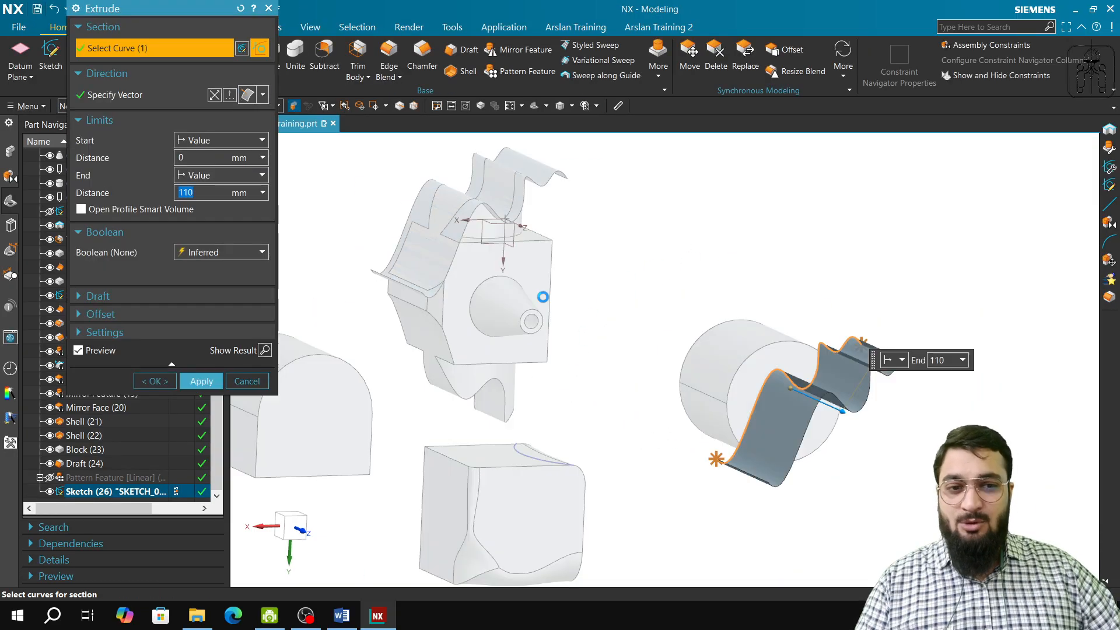
click(215, 95)
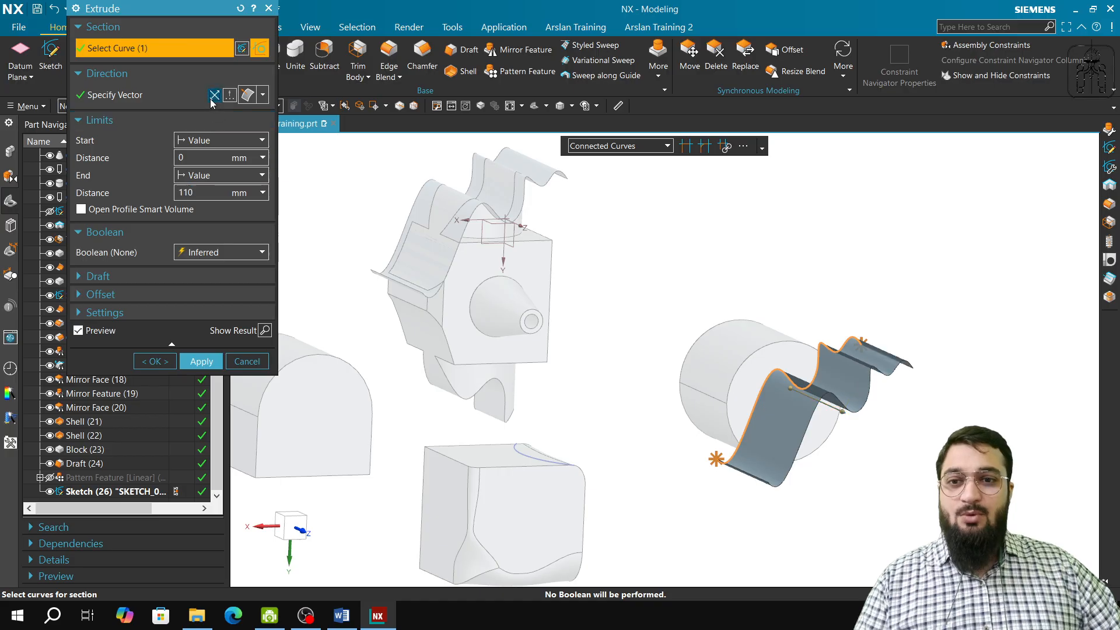
click(206, 174)
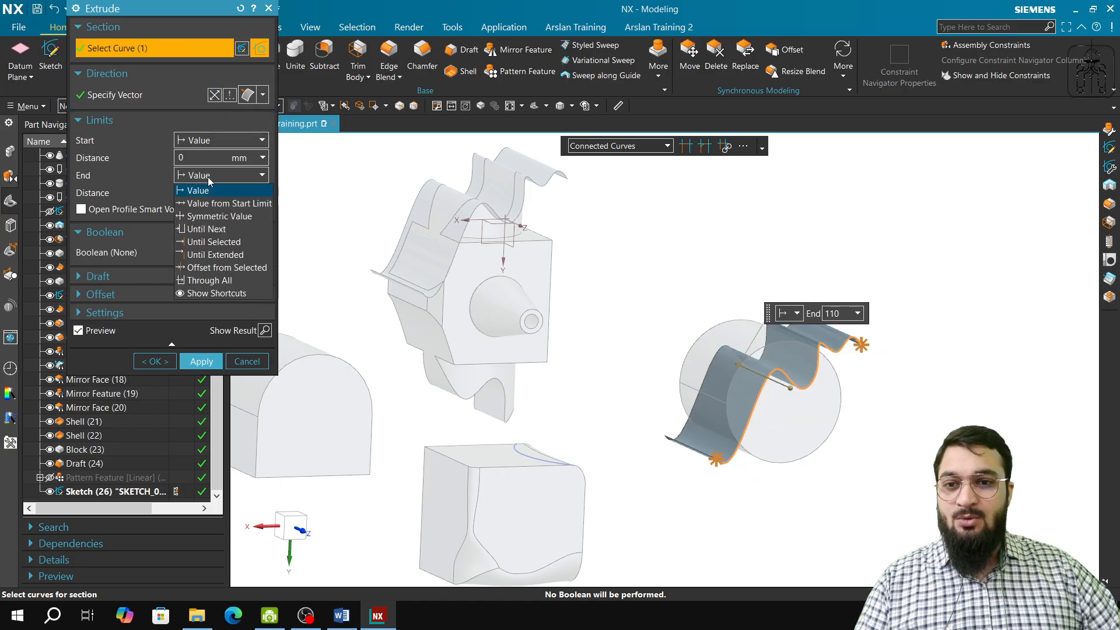
click(210, 254)
middle_drag(723, 508, 330, 271)
click(331, 271)
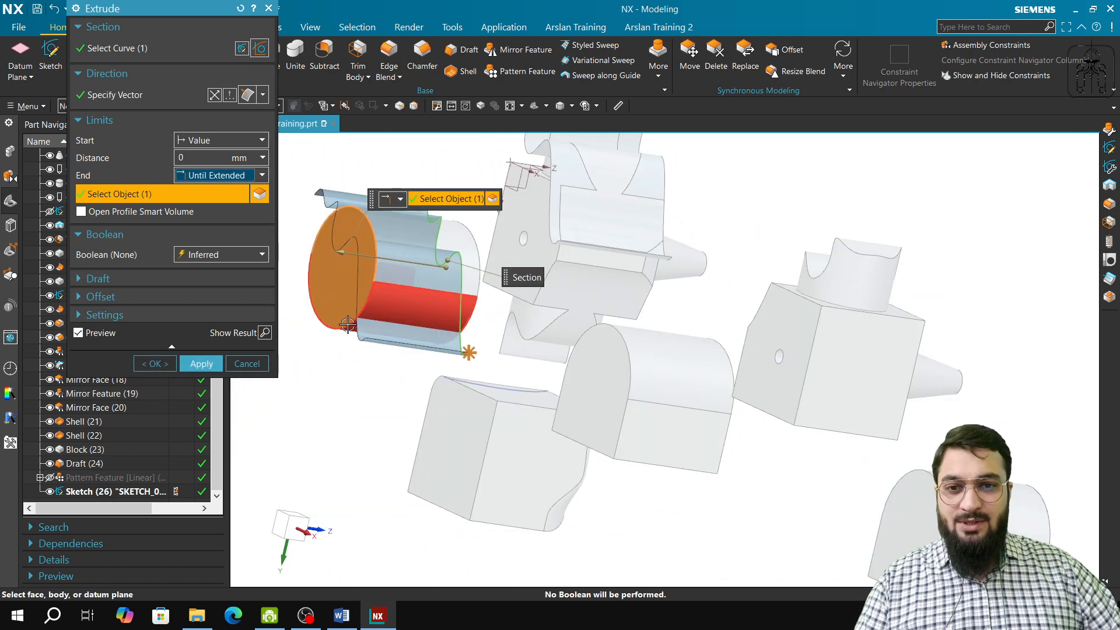
click(201, 364)
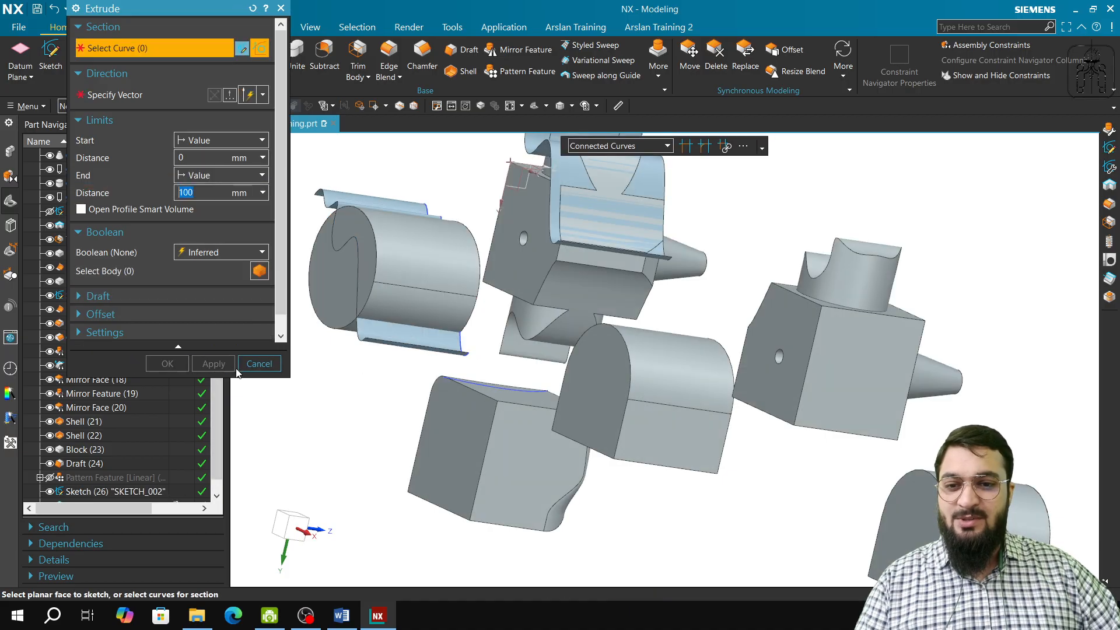
click(254, 365)
- Trim the separate cylinder with Trim Body, using the newly extruded wavy sheet as the tool face and keeping the portion beneath it
middle_drag(670, 531, 590, 445)
shift+middle_drag(777, 489, 513, 455)
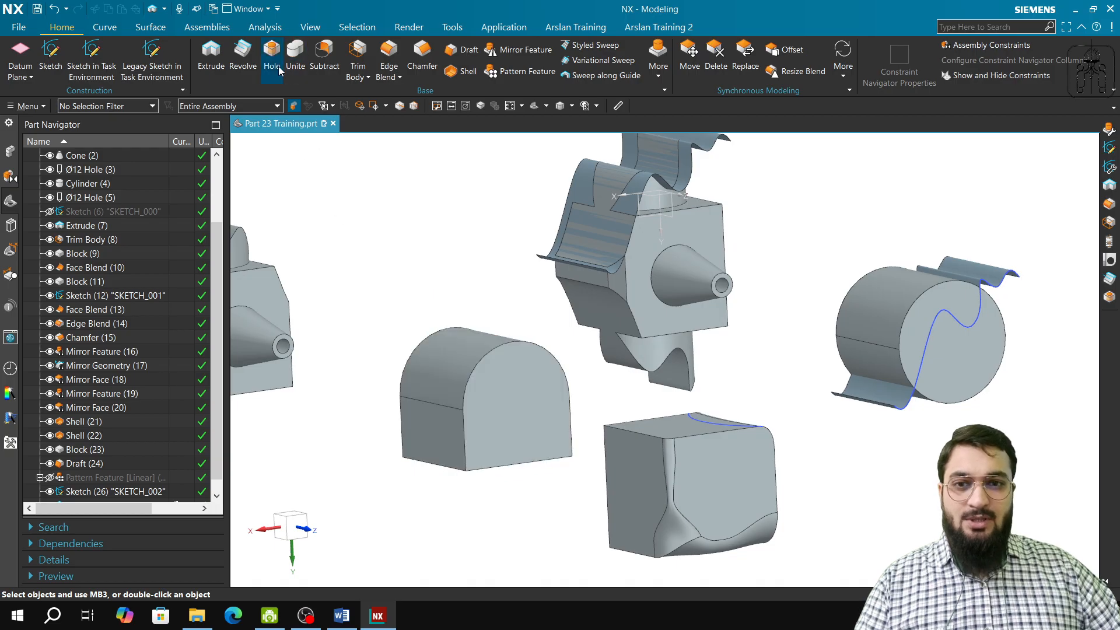
click(356, 53)
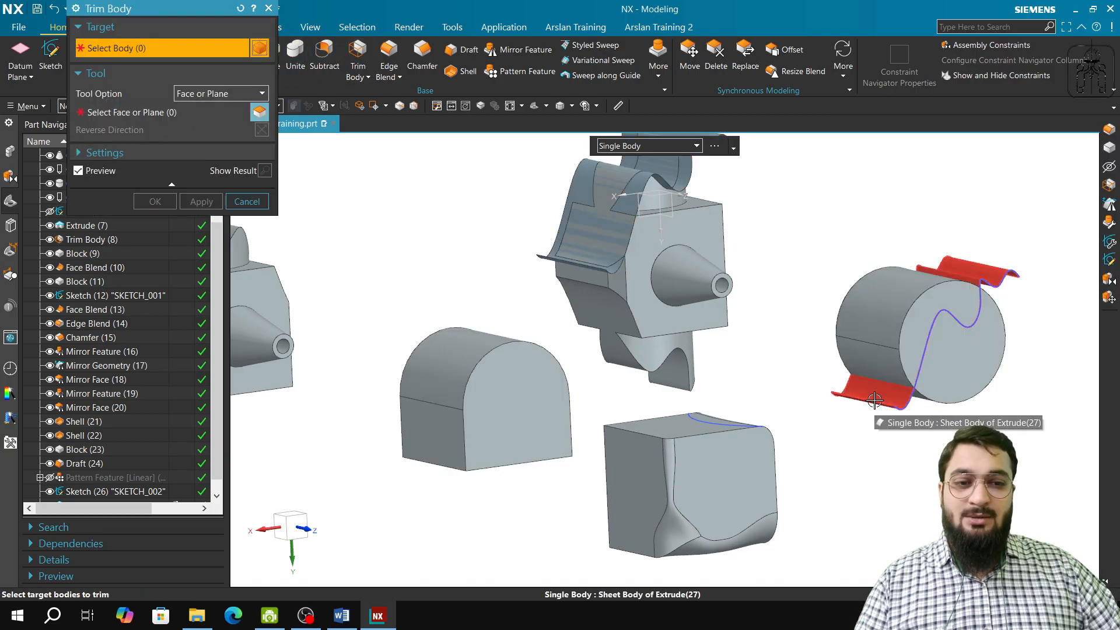
click(959, 382)
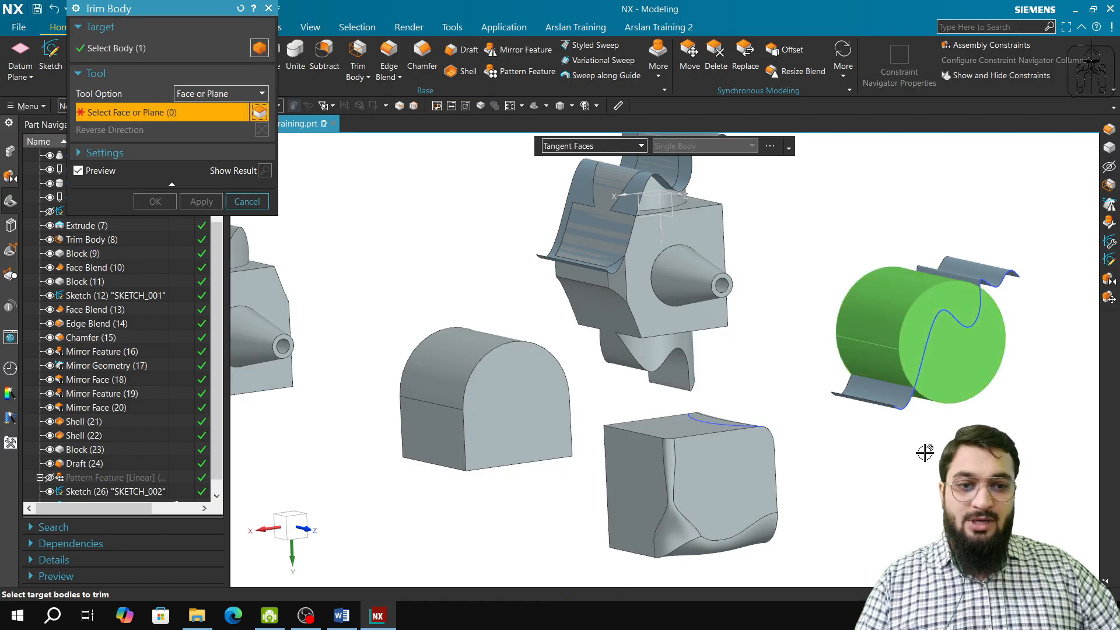
click(873, 394)
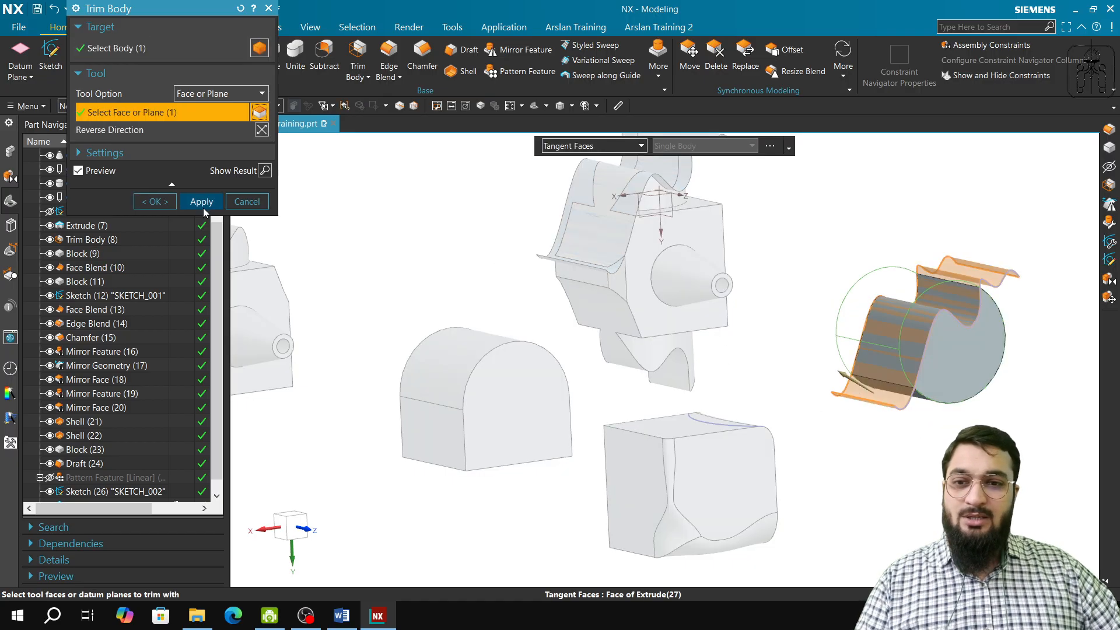
click(262, 132)
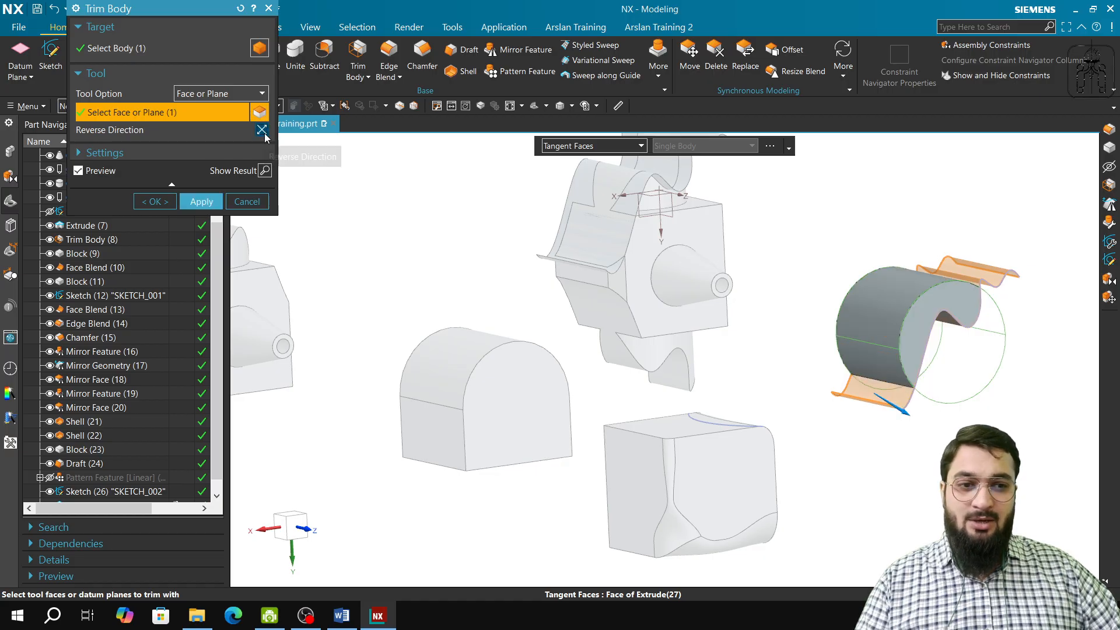
click(262, 132)
click(262, 131)
click(262, 130)
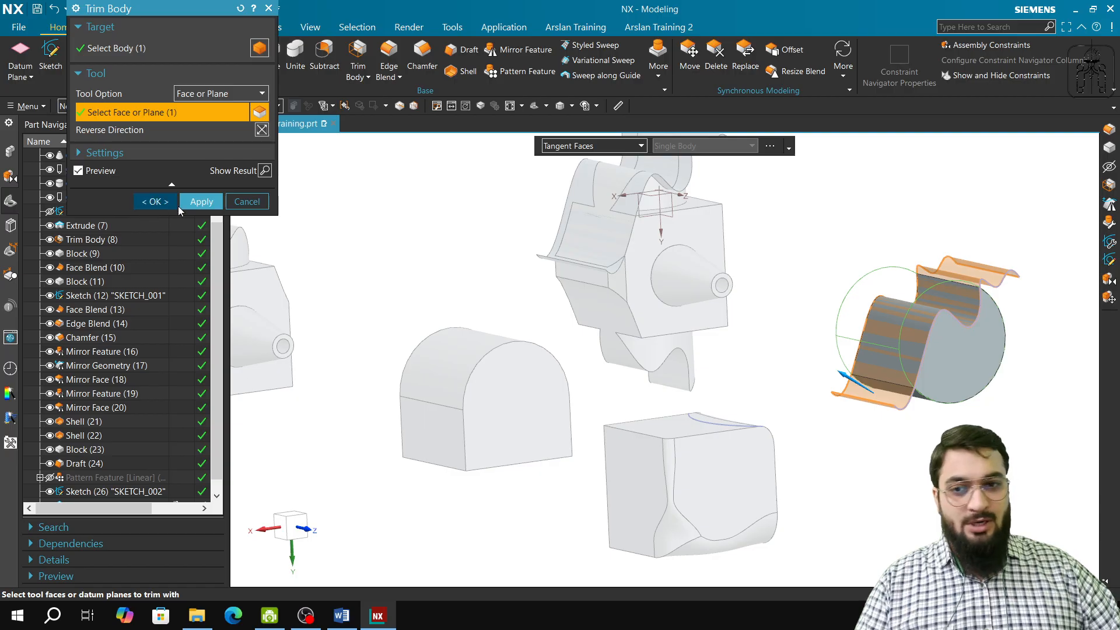
click(201, 201)
click(246, 201)
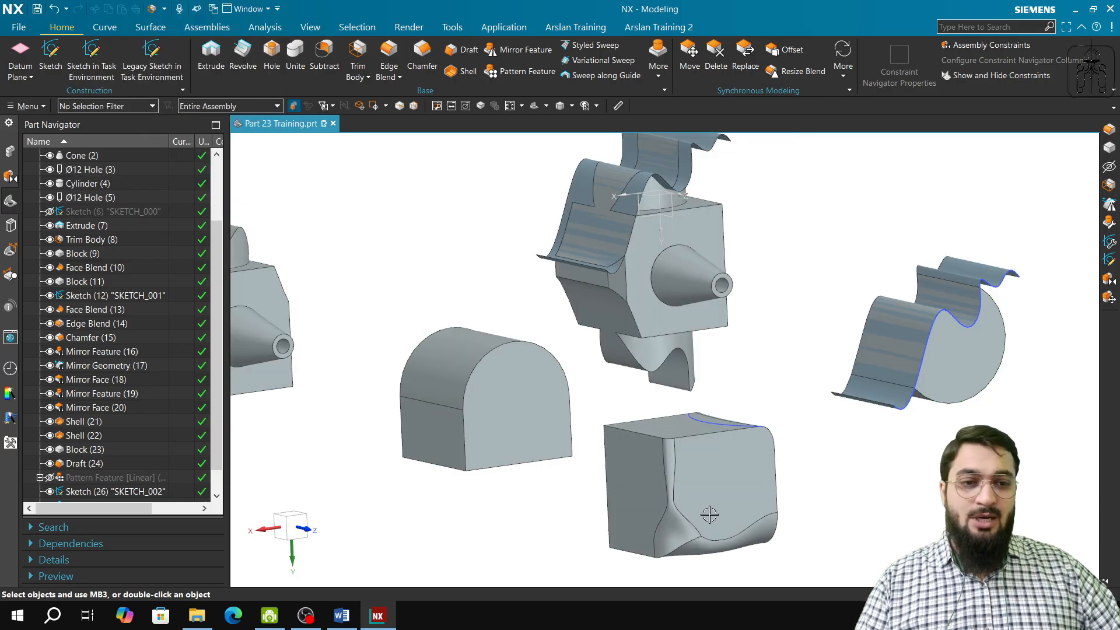
- Hide the projected curve's sketch SKETCH_002 and the extruded wavy sheet used for trimming
middle_drag(710, 515, 700, 484)
scroll(71, 488, down, 1)
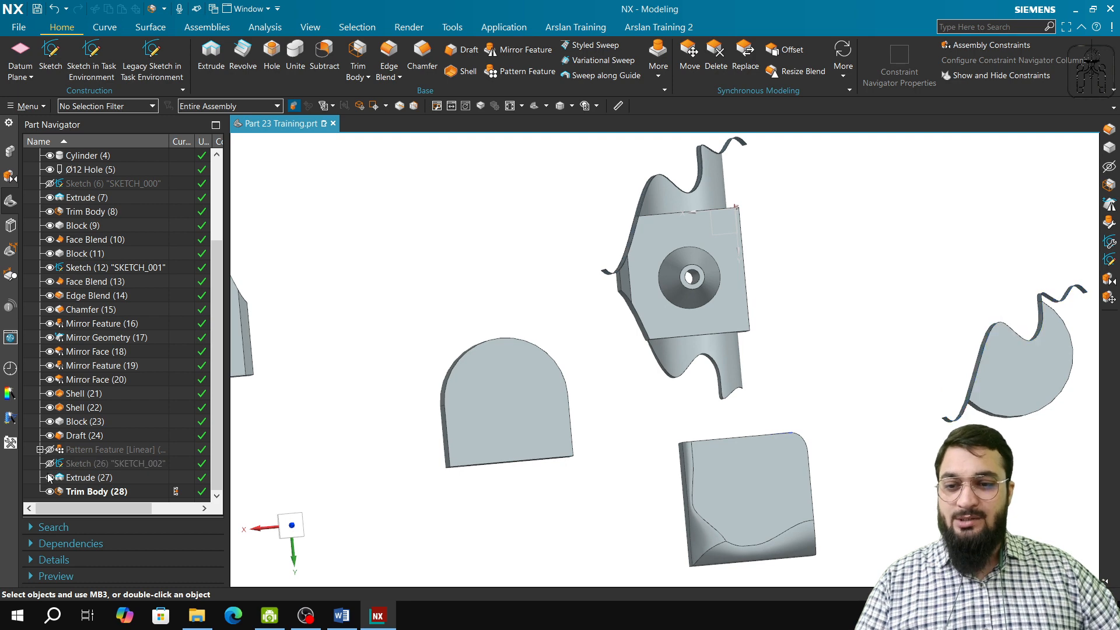
middle_drag(664, 570, 675, 574)
mouse_move(777, 430)
middle_down()
mouse_move(771, 443)
mouse_move(785, 440)
middle_up()
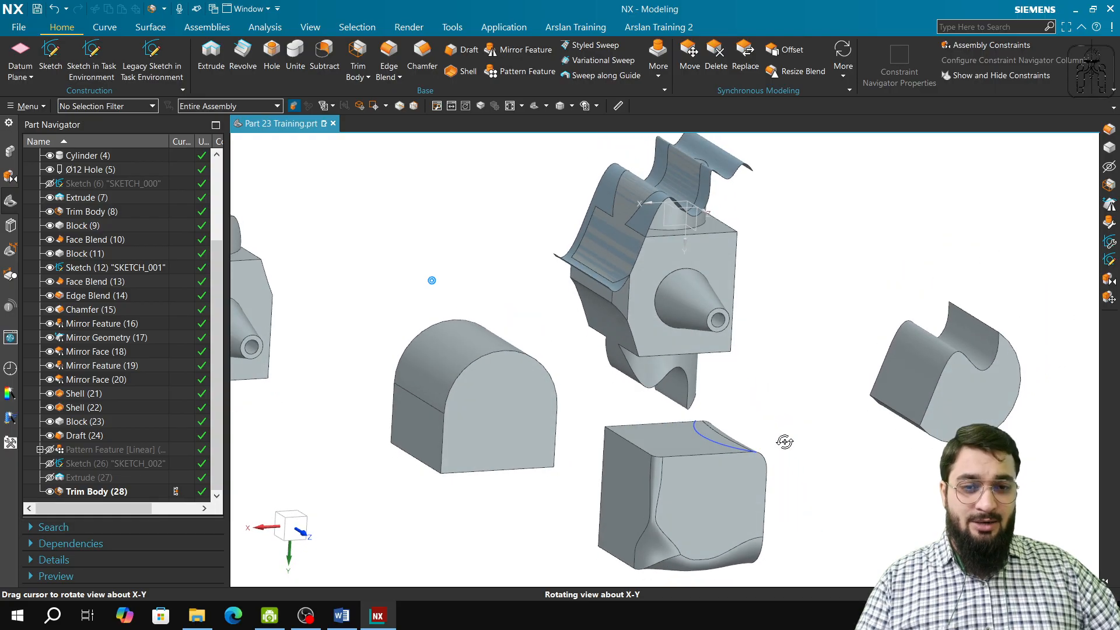
shift+middle_drag(842, 472, 741, 497)
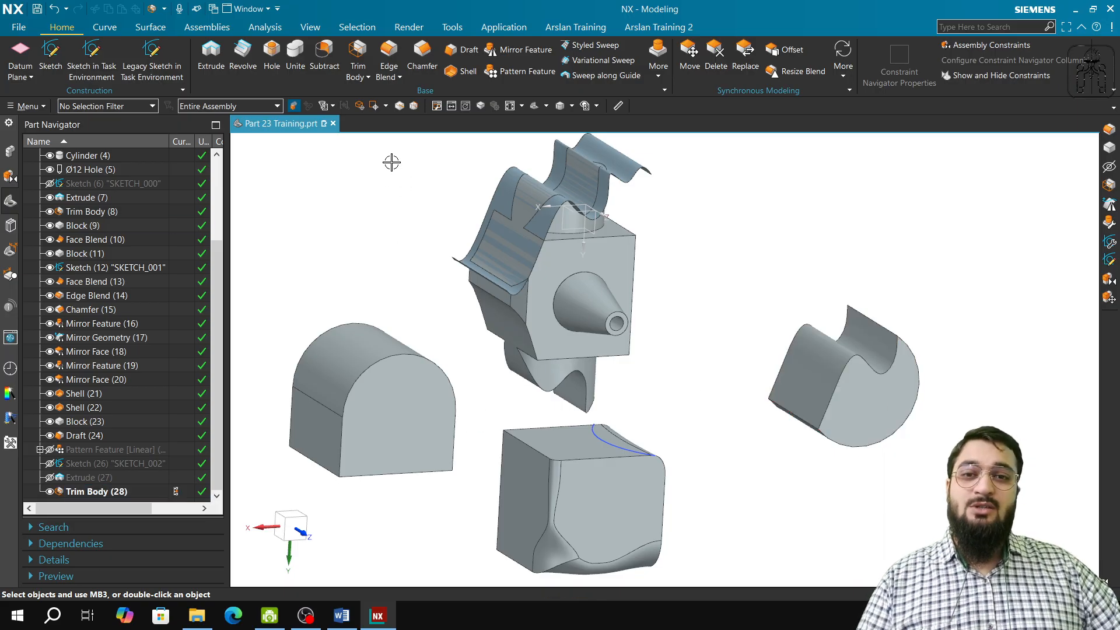
- Start a Pattern Feature with its settings reset to defaults, and select the block beneath the main body as the feature to pattern
click(493, 71)
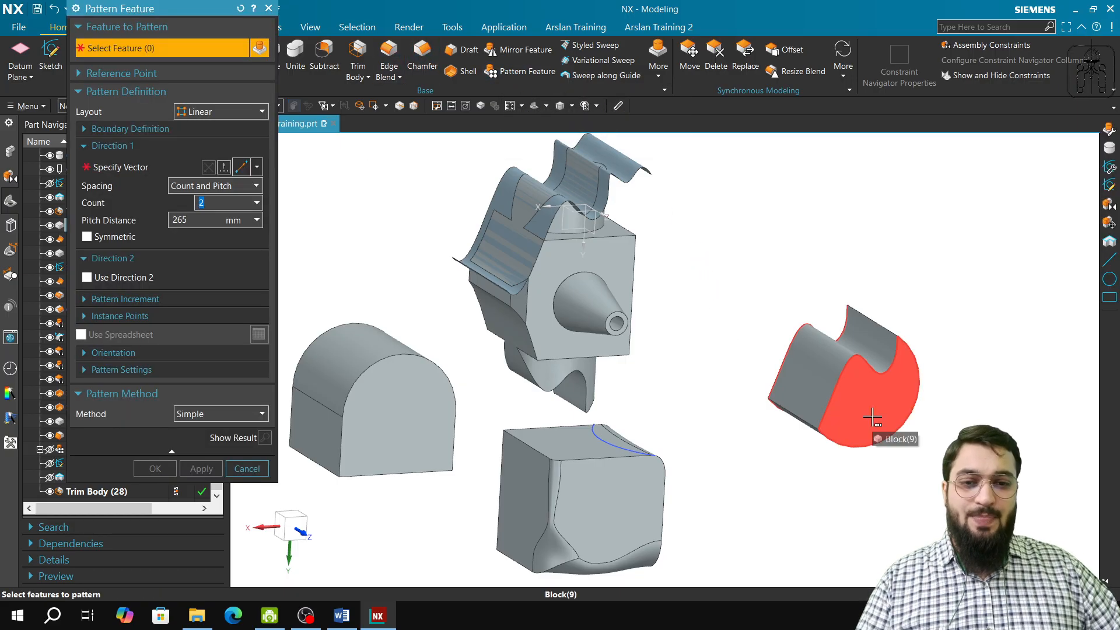
scroll(512, 379, down, 2)
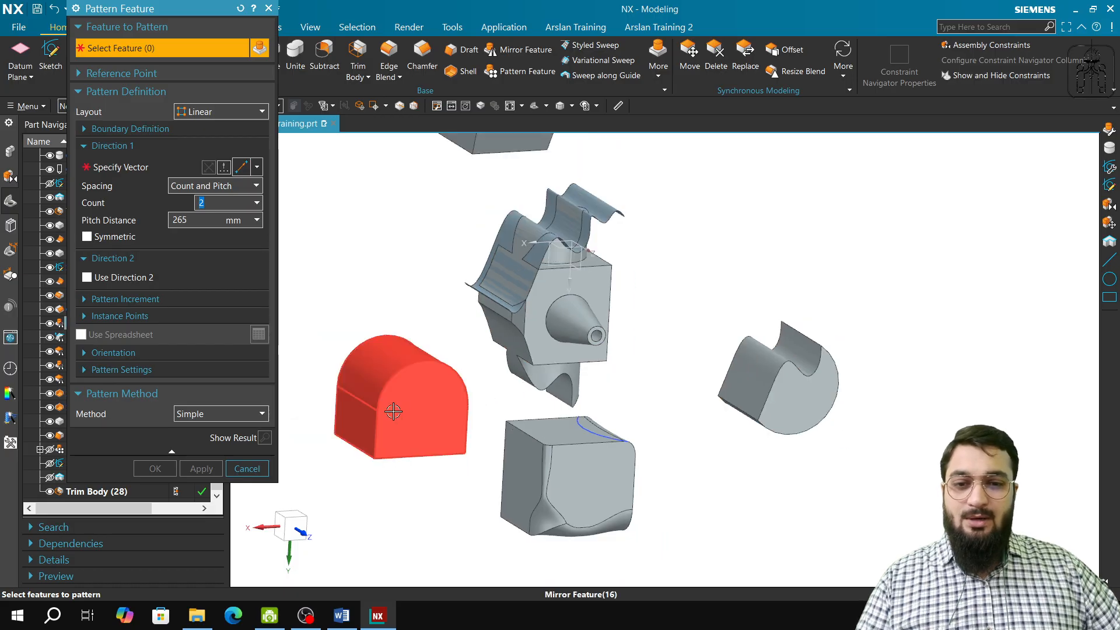
click(412, 412)
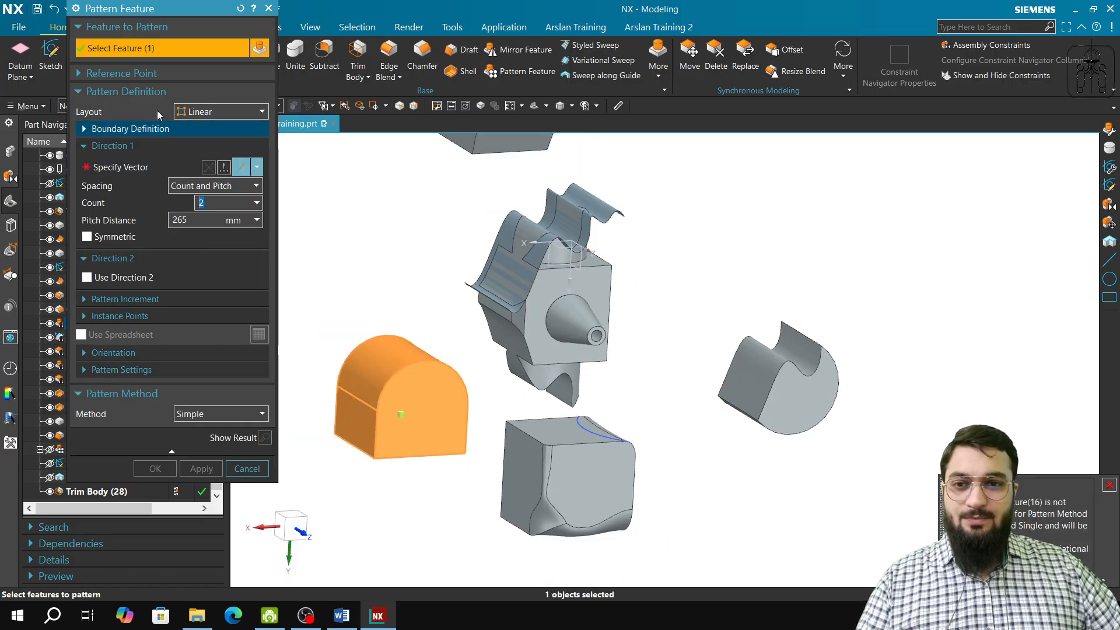
click(239, 10)
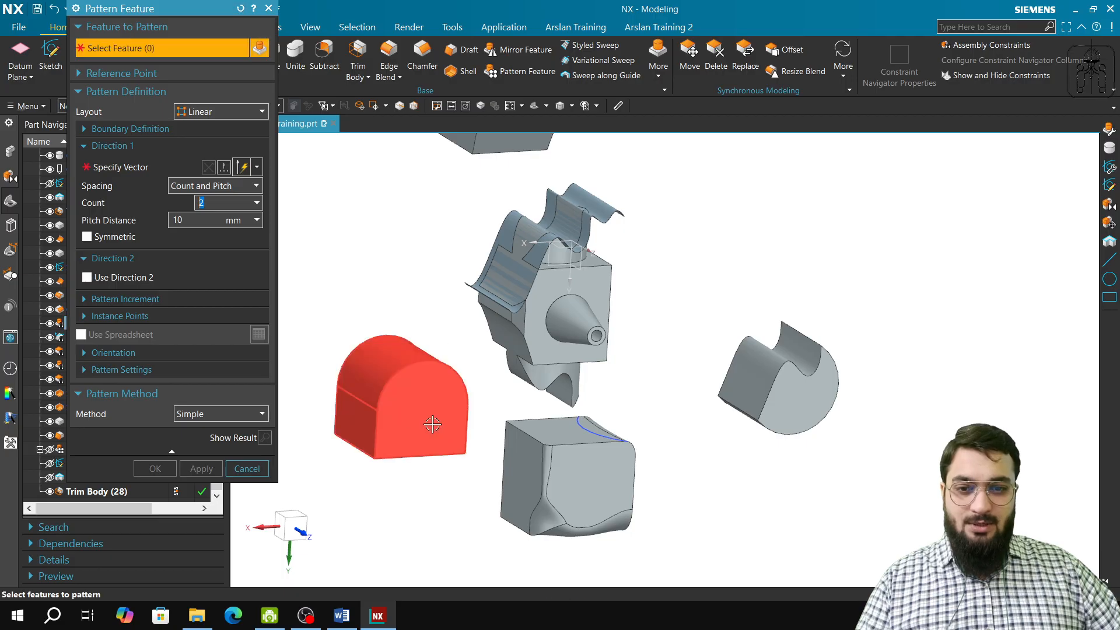
middle_drag(420, 449, 436, 424)
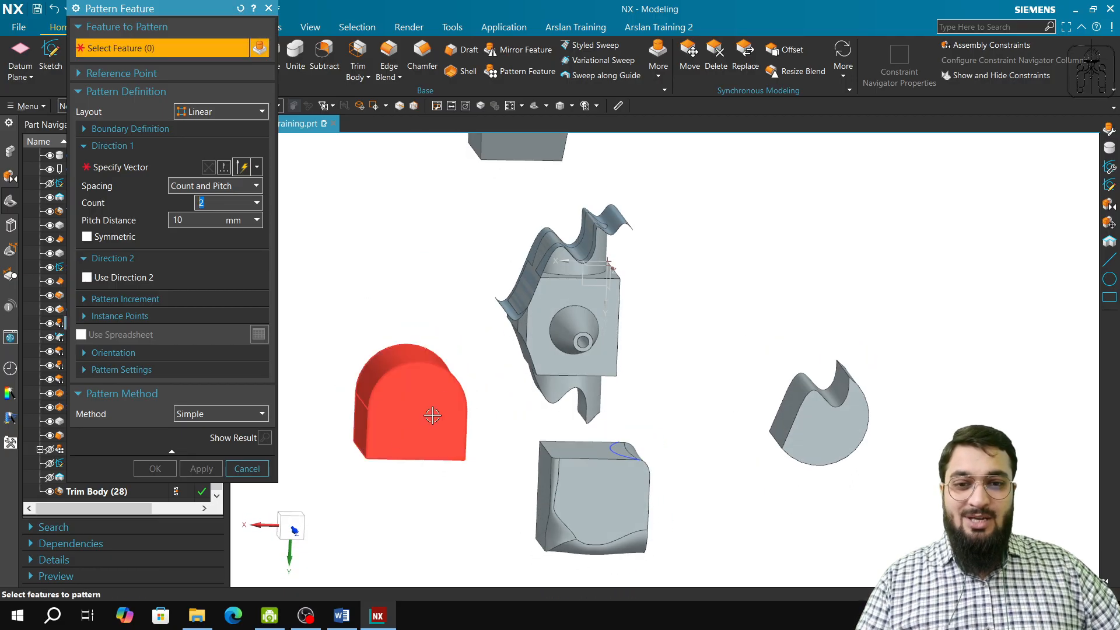
click(596, 501)
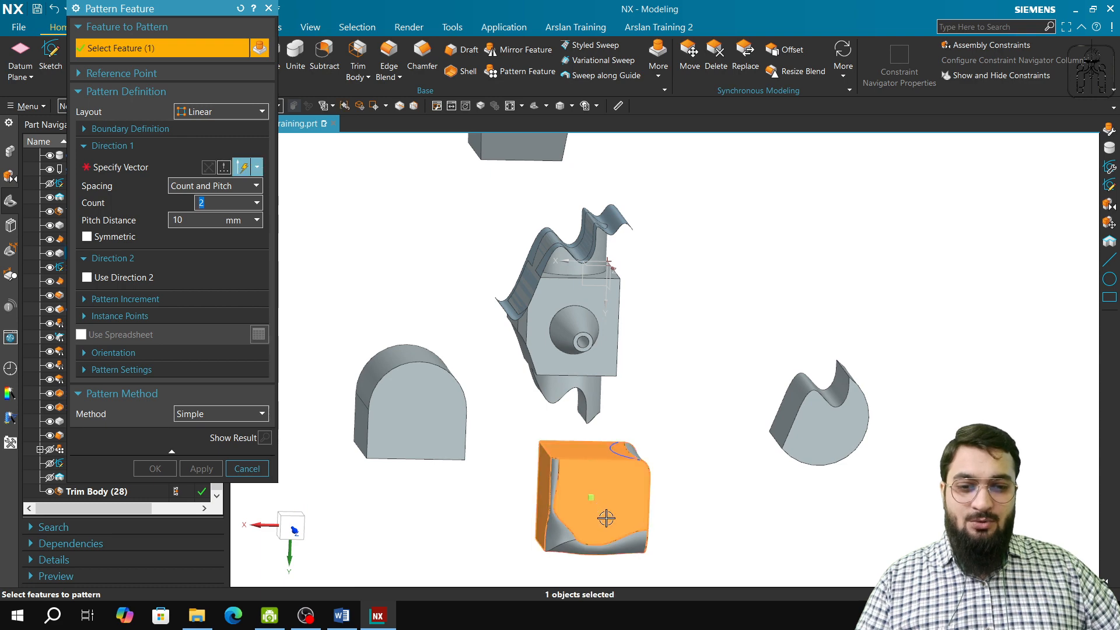
middle_drag(609, 516, 694, 430)
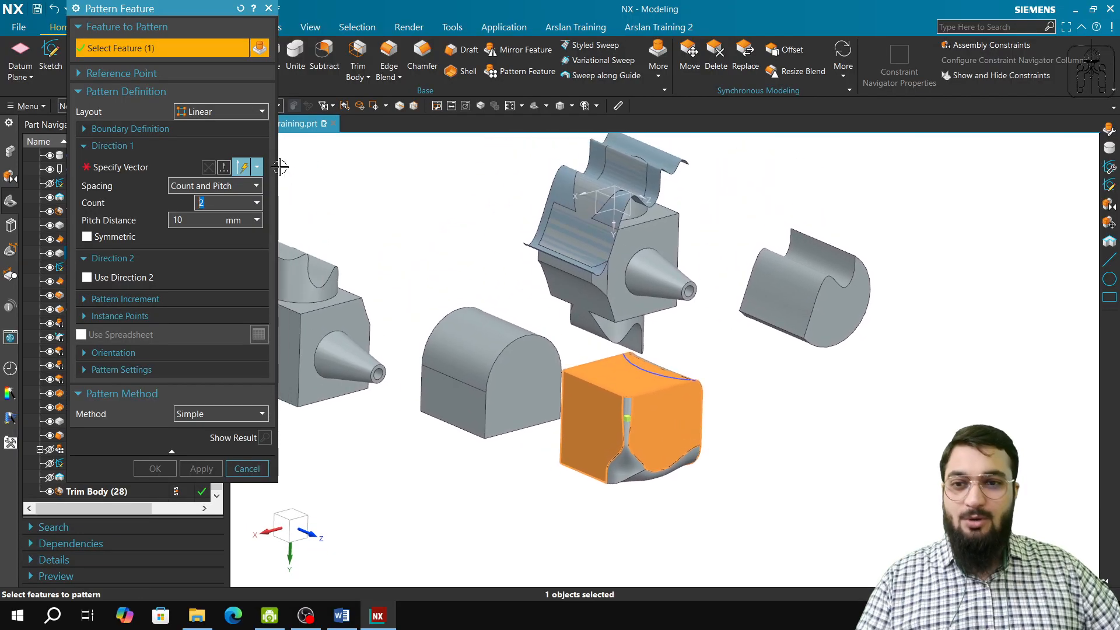
- Define Direction 1 with a Curve/Axis Vector along the arched body's vertical front edge, and stretch the pitch distance to 75 mm
click(223, 187)
click(223, 187)
click(219, 192)
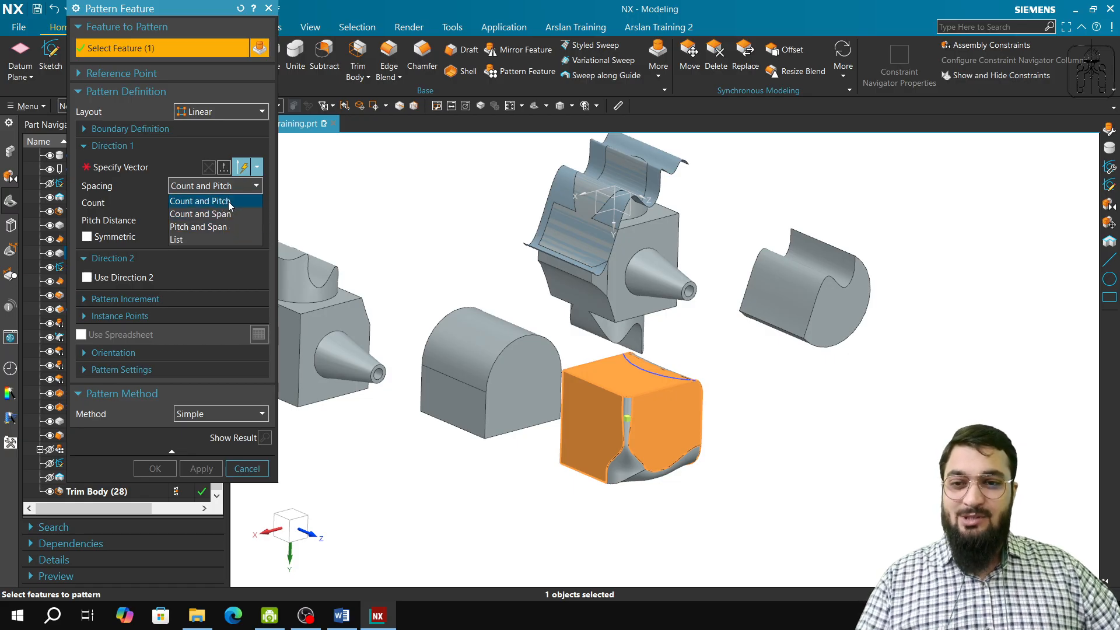
click(154, 174)
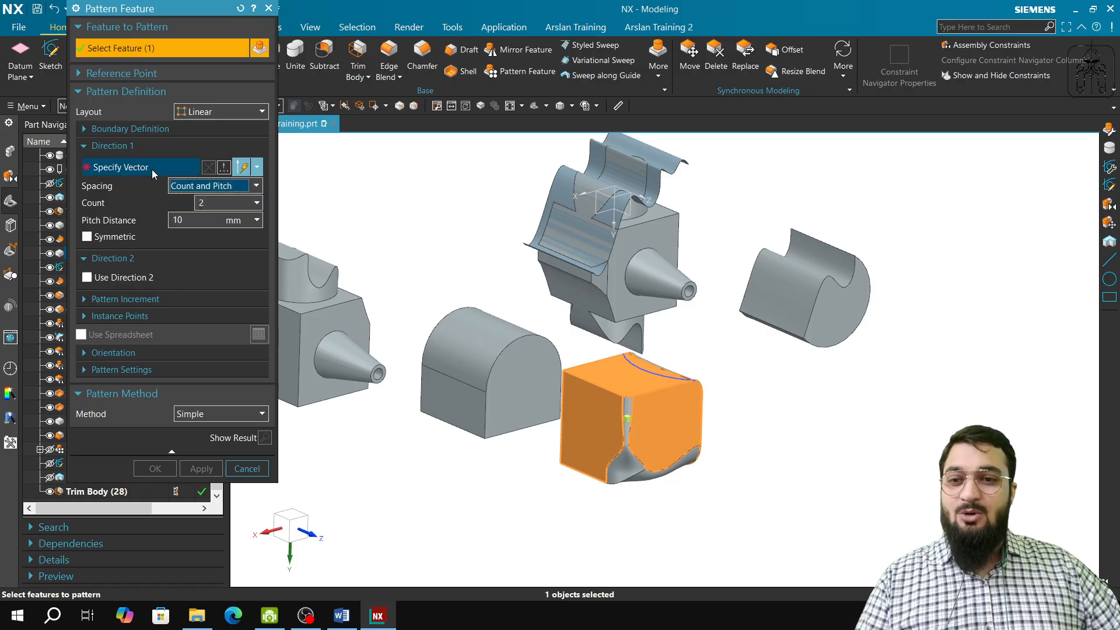
click(257, 166)
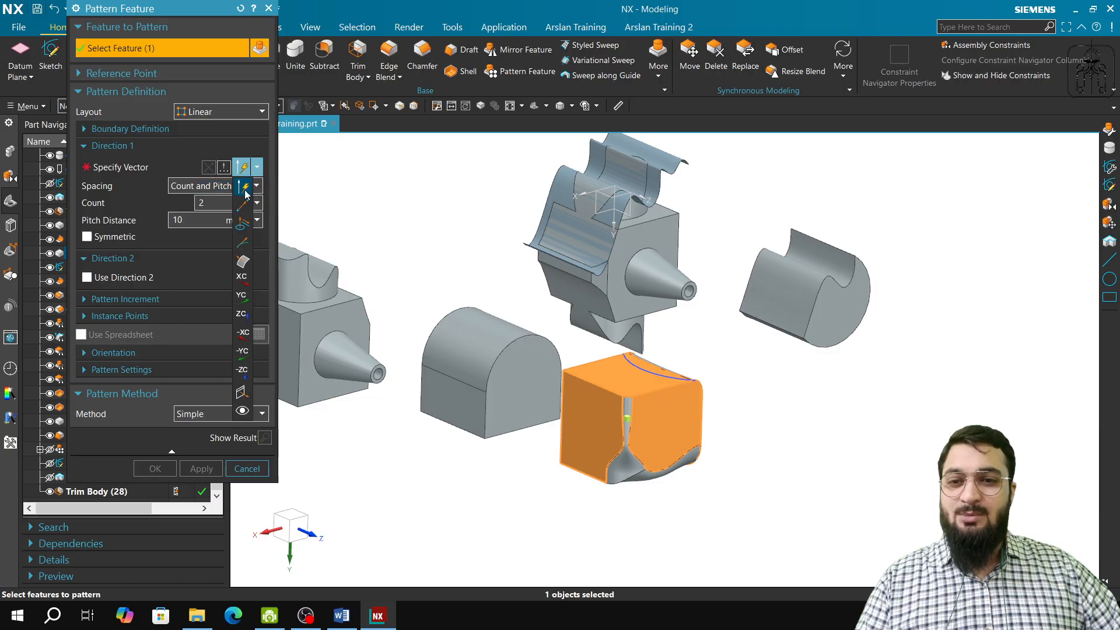
click(247, 225)
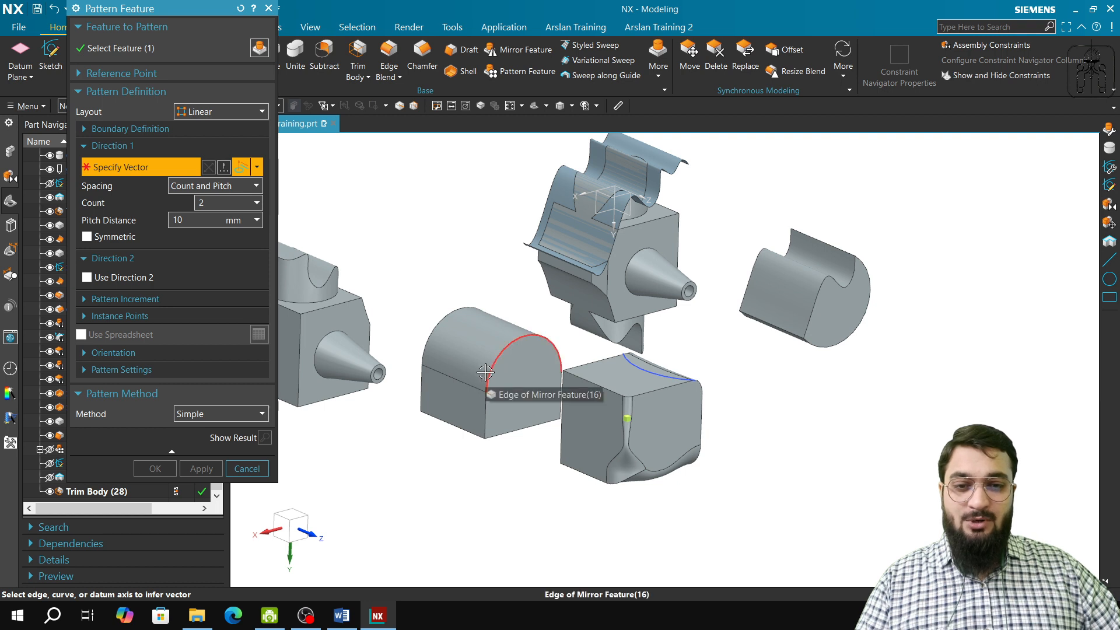
click(493, 415)
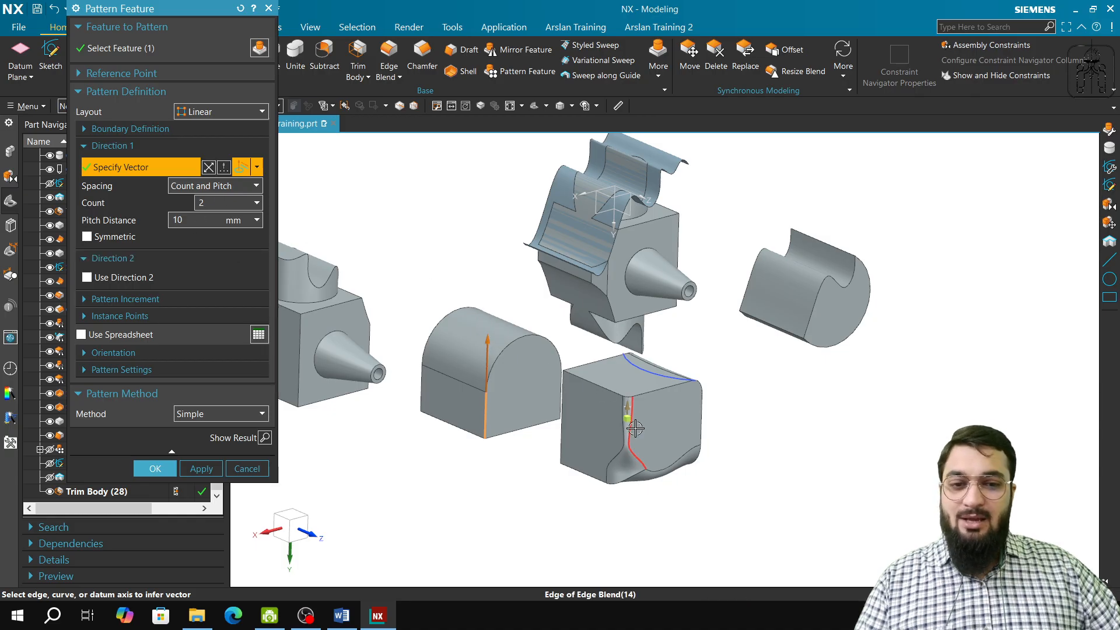
drag(627, 411, 629, 348)
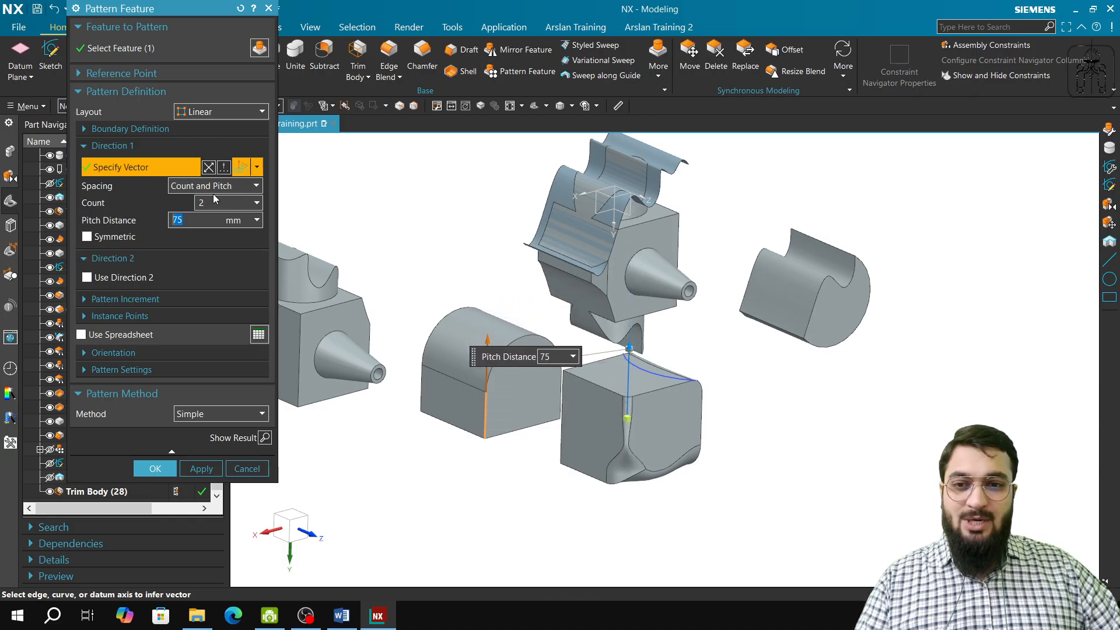
- Define Direction 1 with an On Curve Vector on the arched body's front arc at arc length 100.8, and stretch the pitch distance to 135 mm
click(256, 167)
click(239, 243)
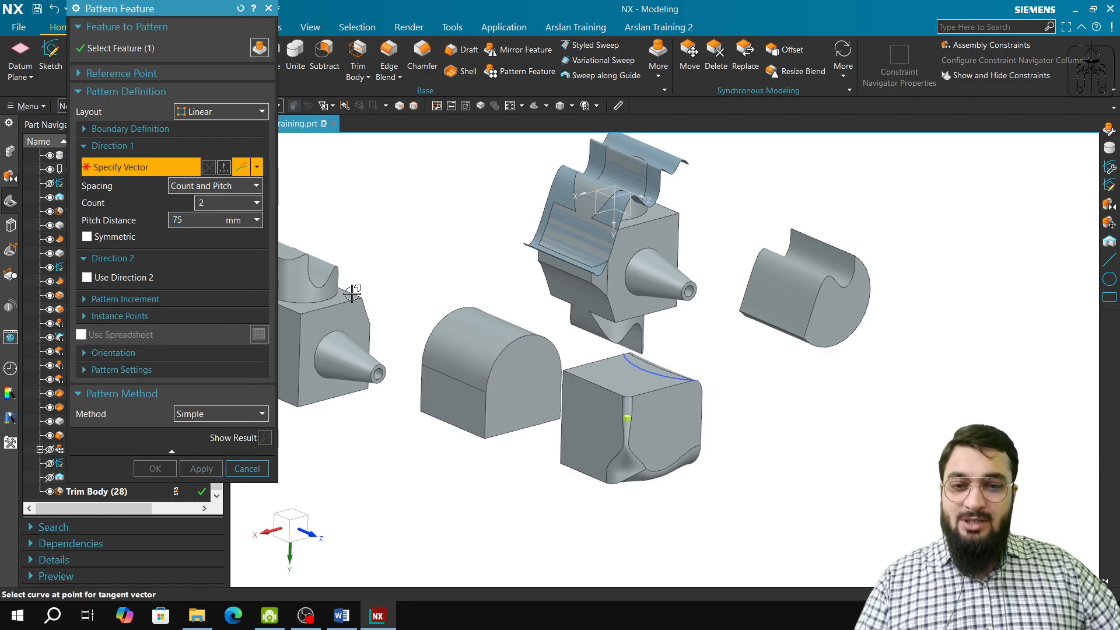
click(520, 349)
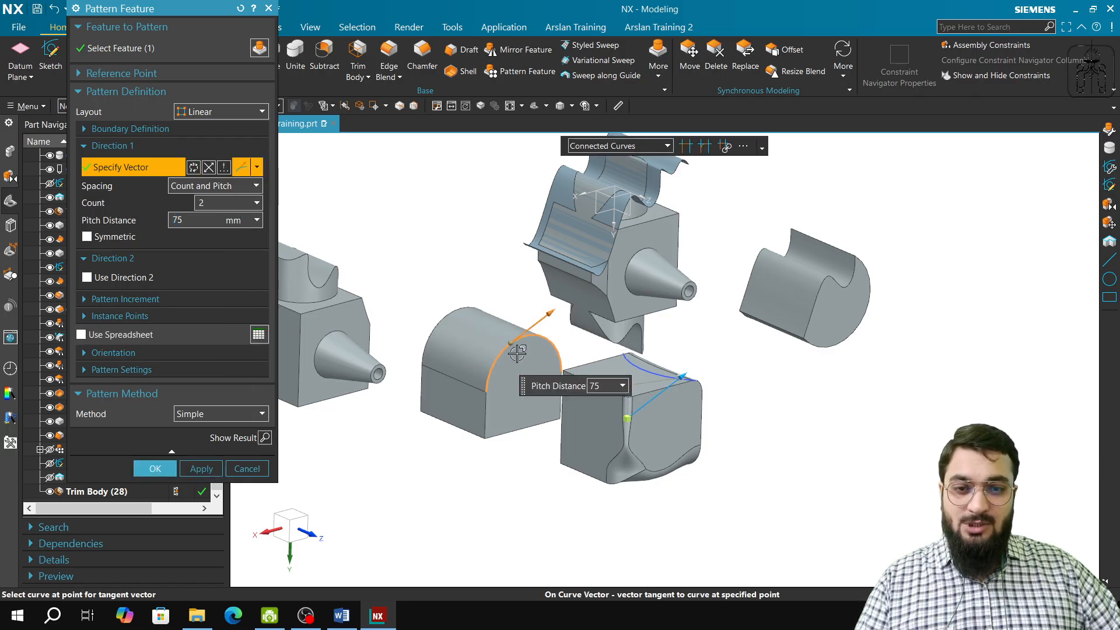
mouse_move(513, 346)
mouse_down()
mouse_move(489, 370)
mouse_move(494, 380)
mouse_move(525, 340)
mouse_move(495, 362)
mouse_move(529, 353)
mouse_up()
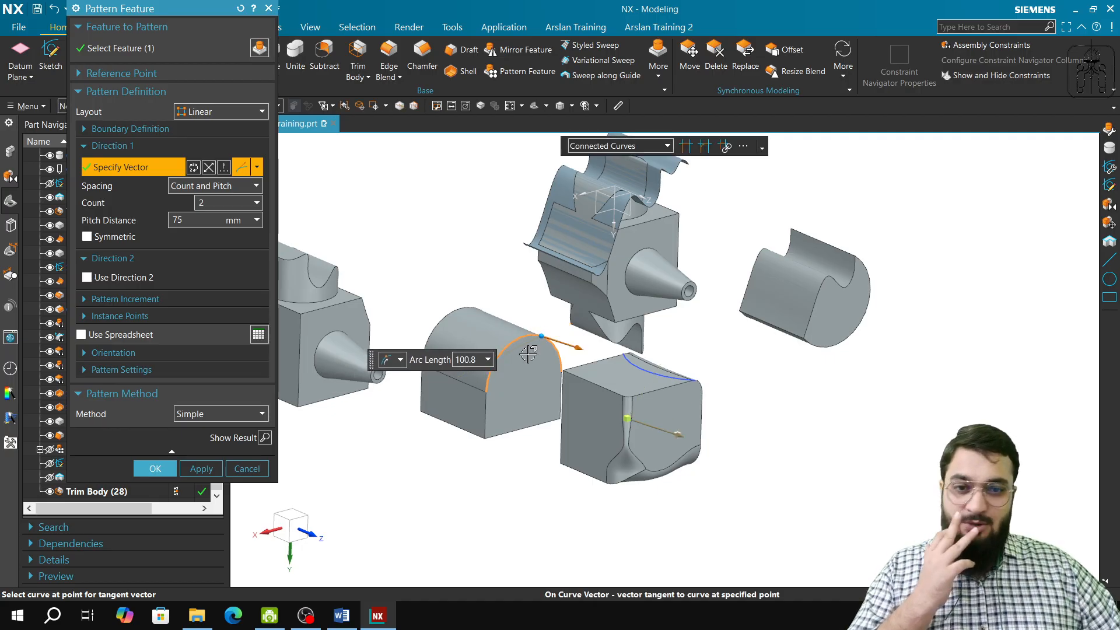
drag(690, 438, 718, 440)
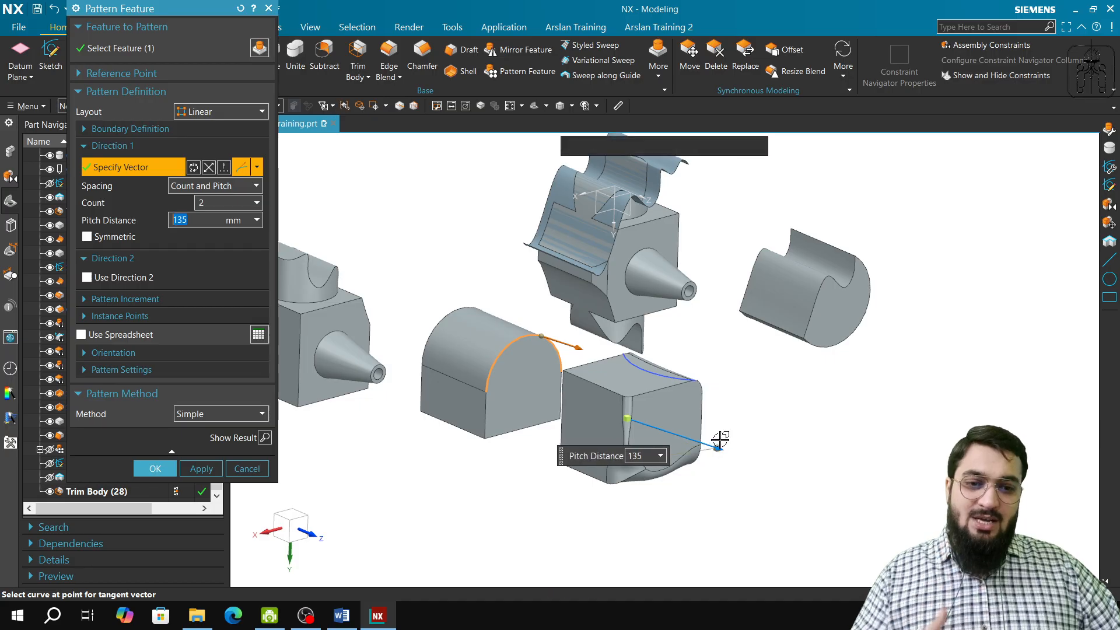
- Define Direction 1 with a Face/Plane Normal vector on the arched body's flat front face
click(256, 167)
click(242, 261)
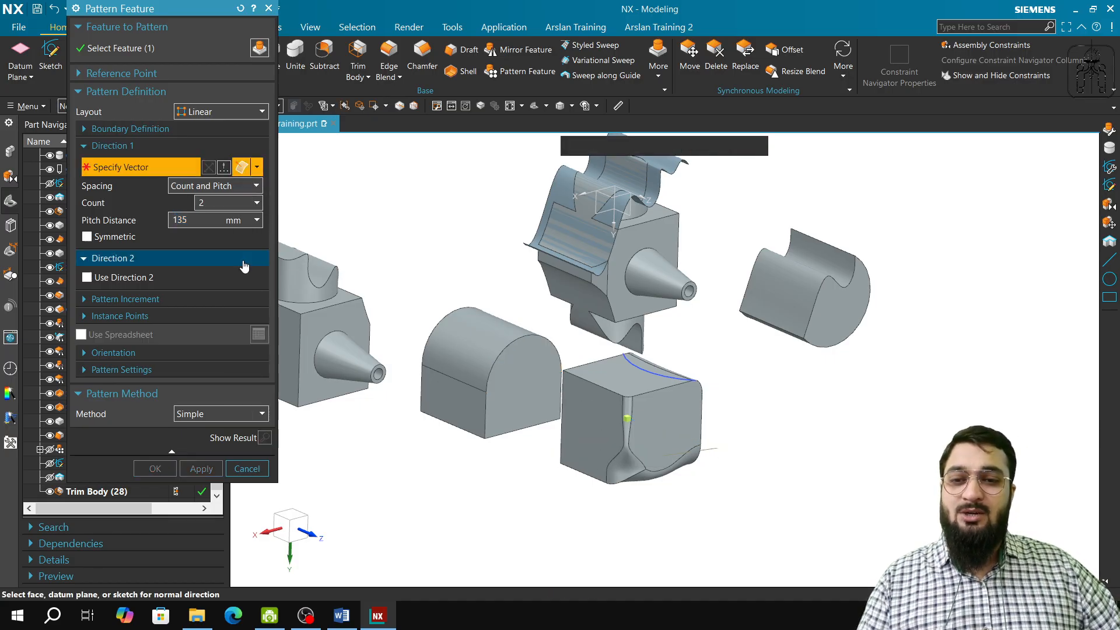
click(523, 391)
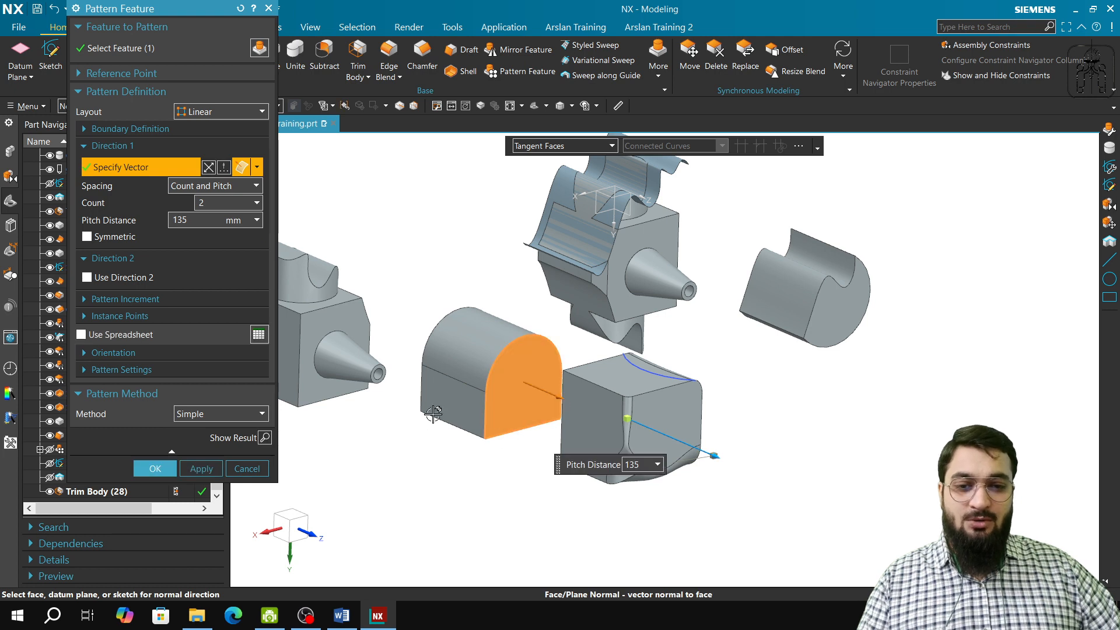
- Define Direction 1 with a View Direction vector, keeping the 135 mm pitch distance
click(257, 168)
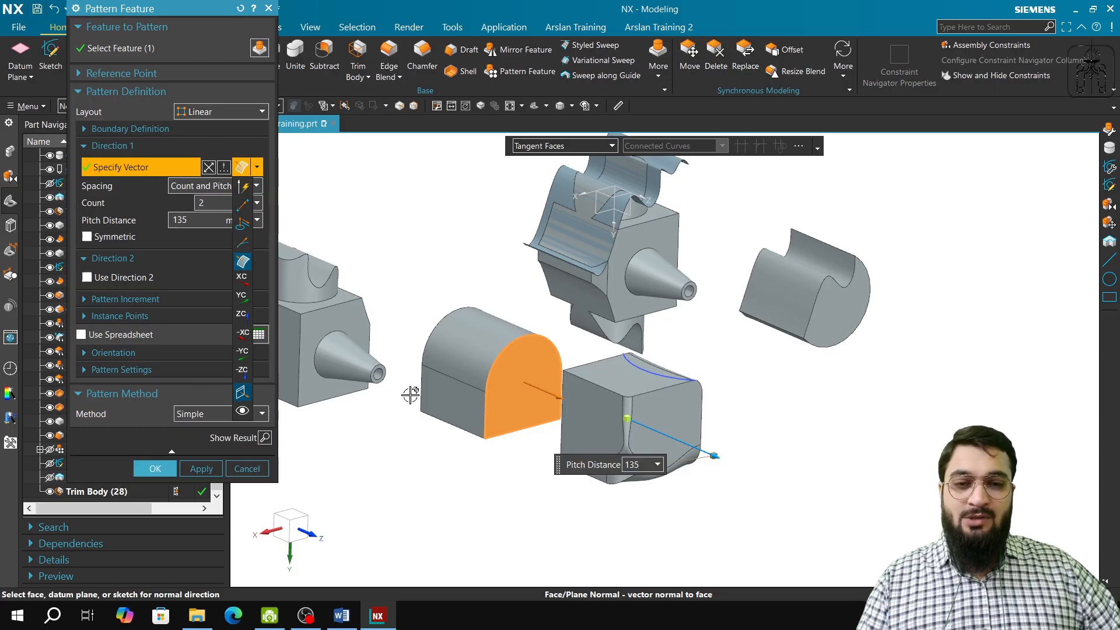
click(244, 394)
middle_drag(560, 466, 471, 451)
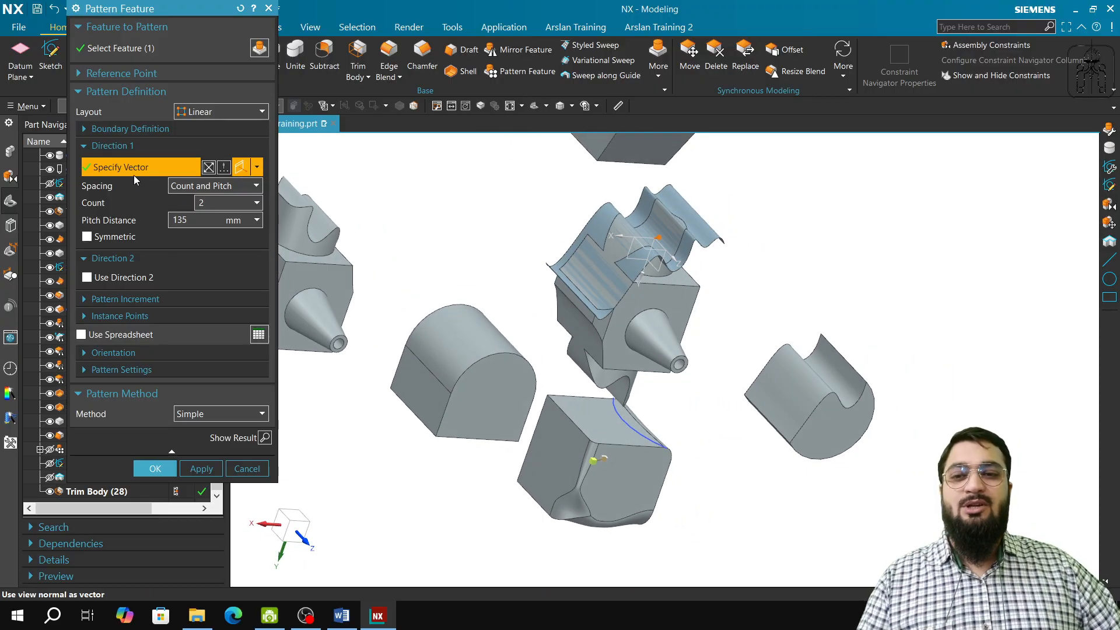
- Try out the Symmetric option and a second pattern direction, leaving both turned off, and expand the Pattern Increment settings
click(85, 239)
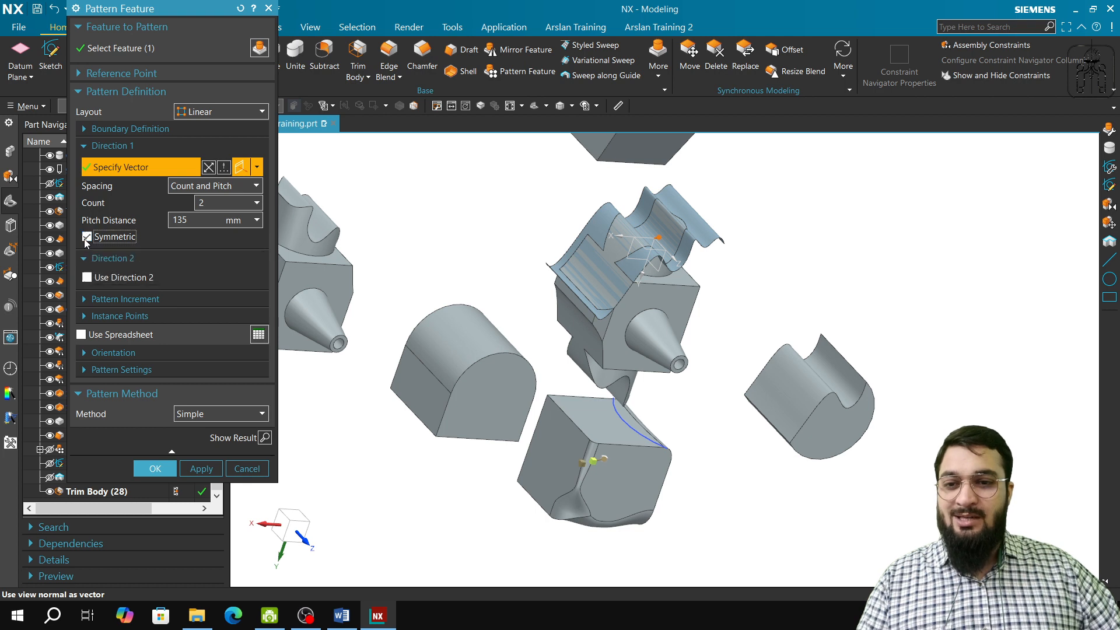
click(85, 239)
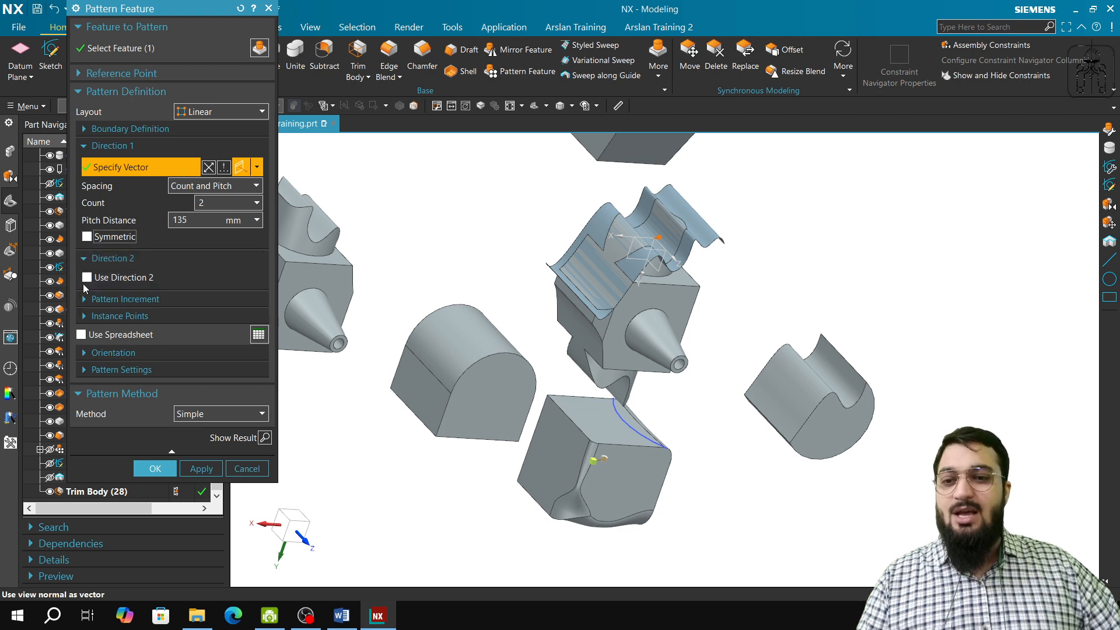
click(87, 278)
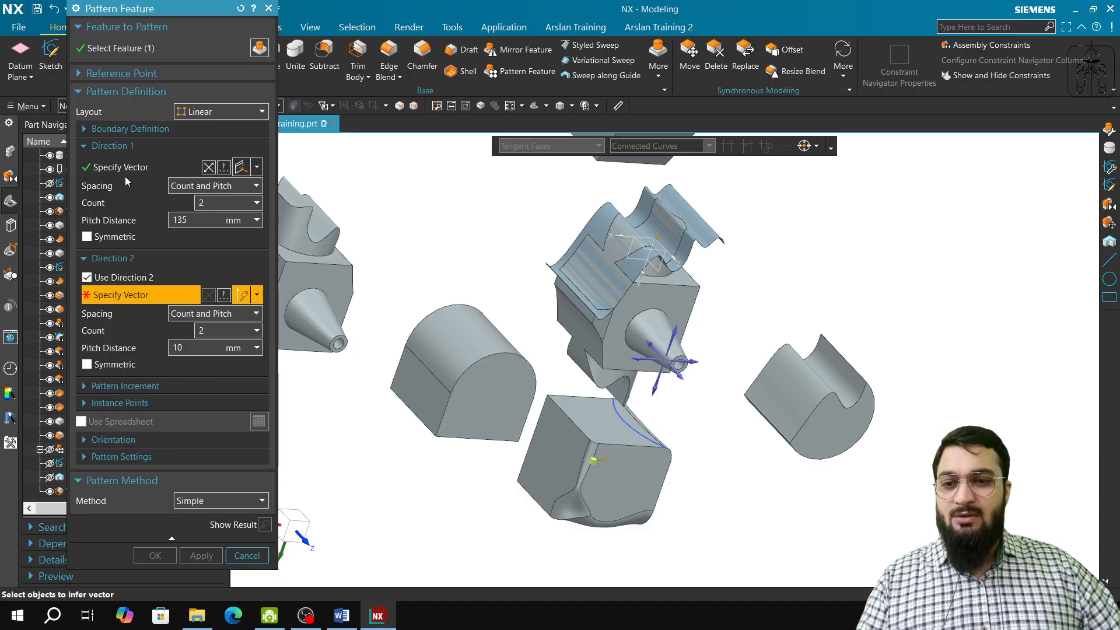
click(127, 389)
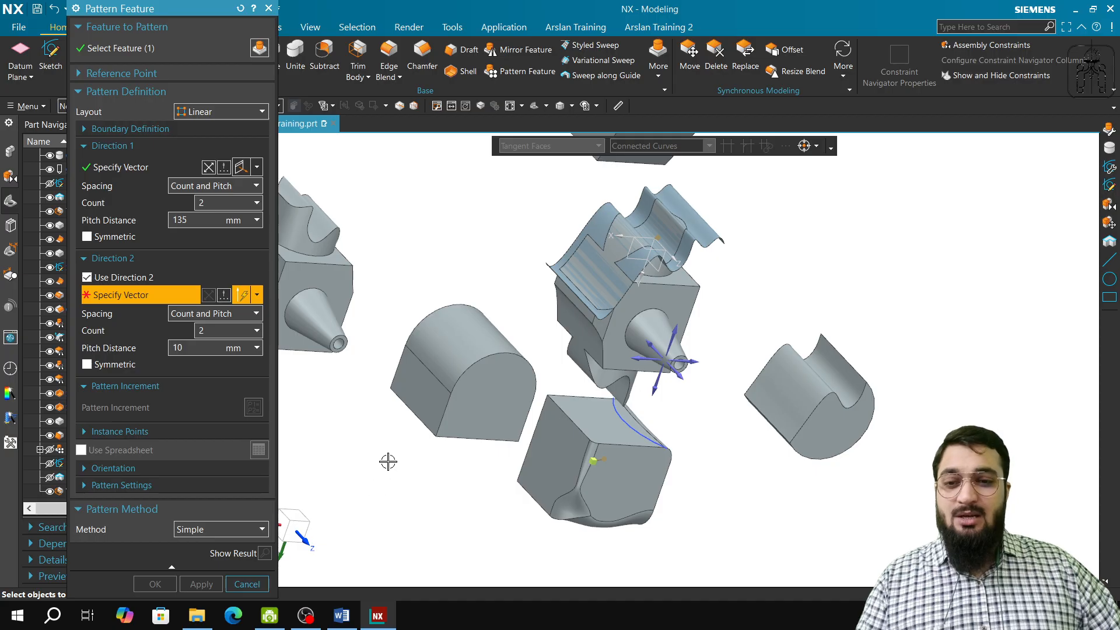
click(88, 278)
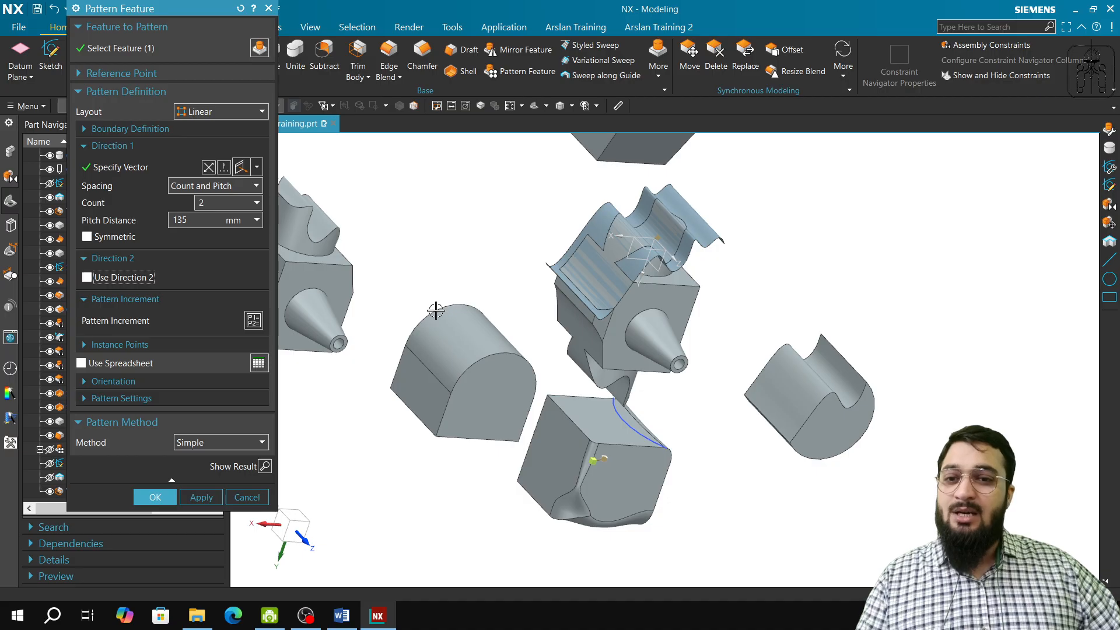
- Review the pattern's Instance Points, Orientation, Pattern Settings and method options, keeping the Simple method
click(130, 344)
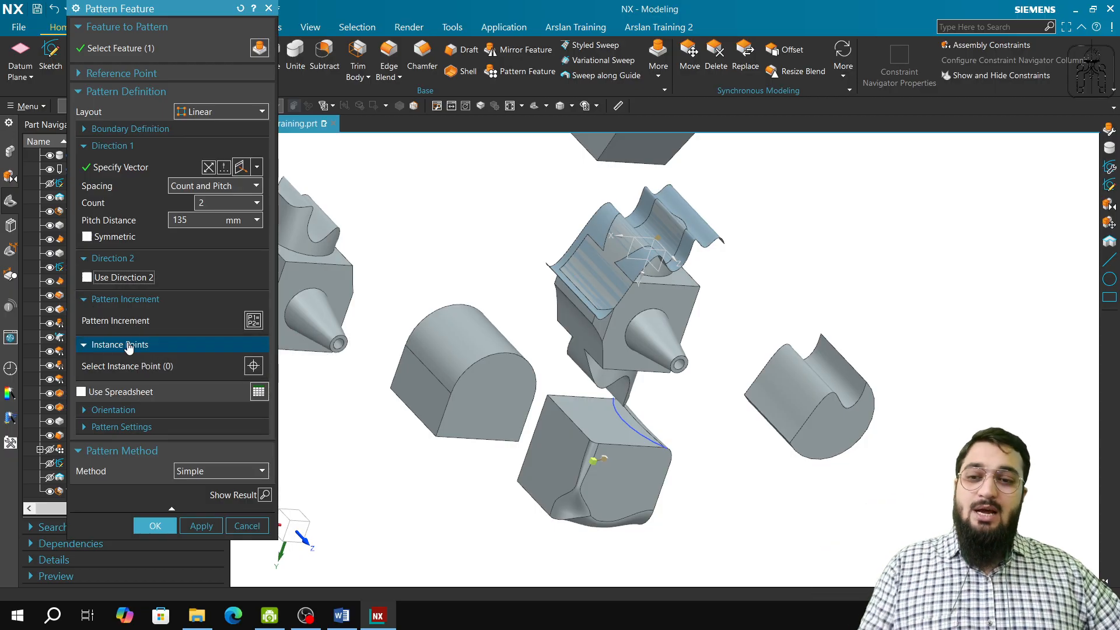
click(155, 412)
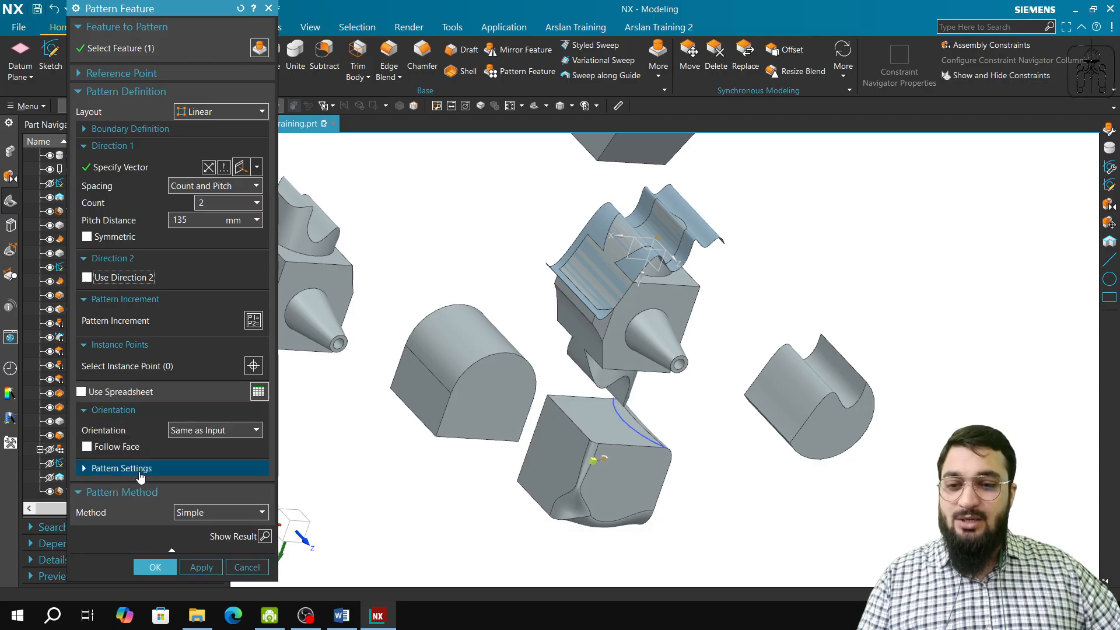
click(140, 472)
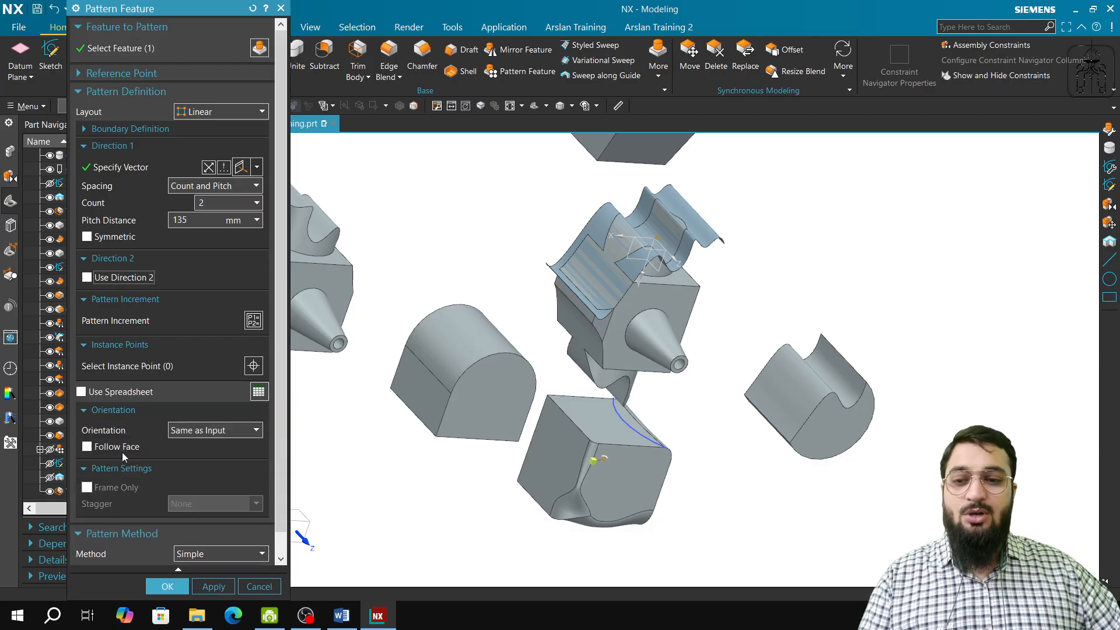
click(117, 414)
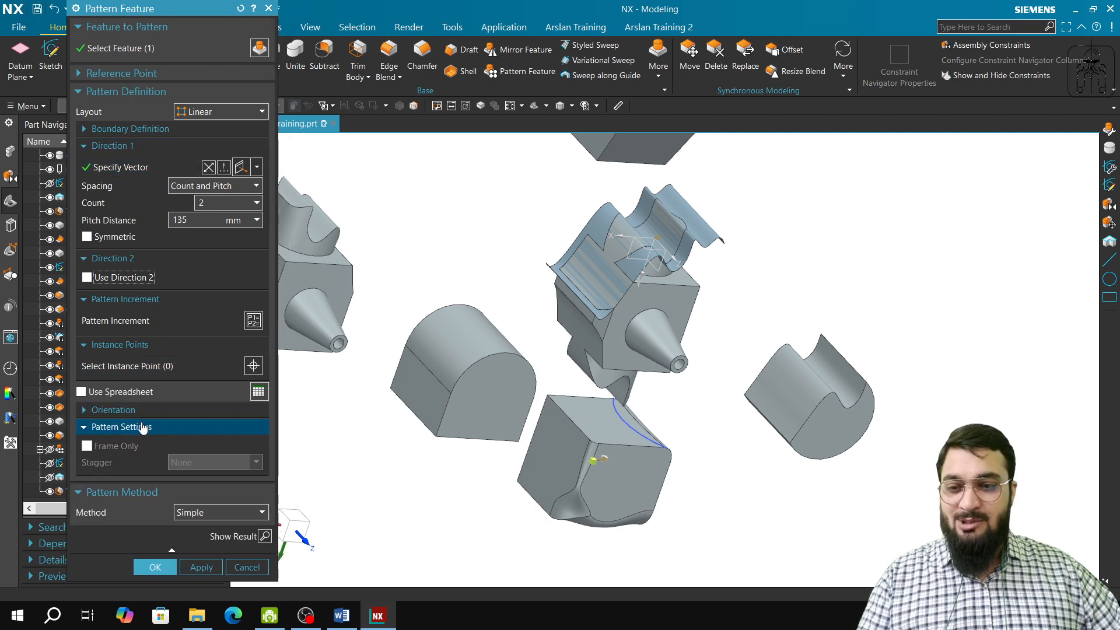
click(141, 426)
click(217, 470)
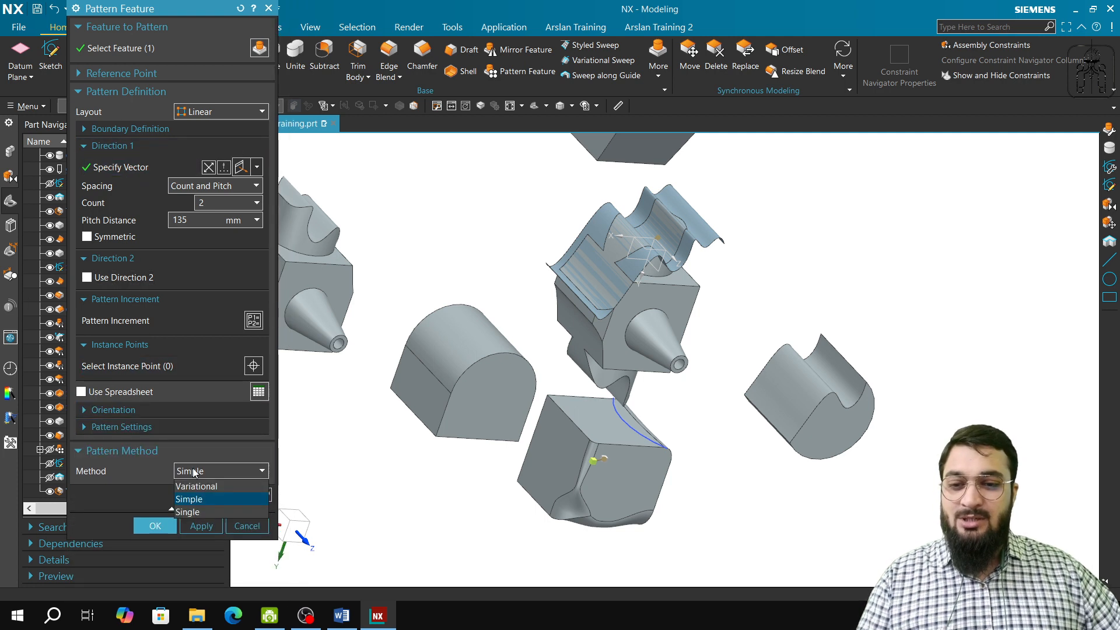
click(205, 501)
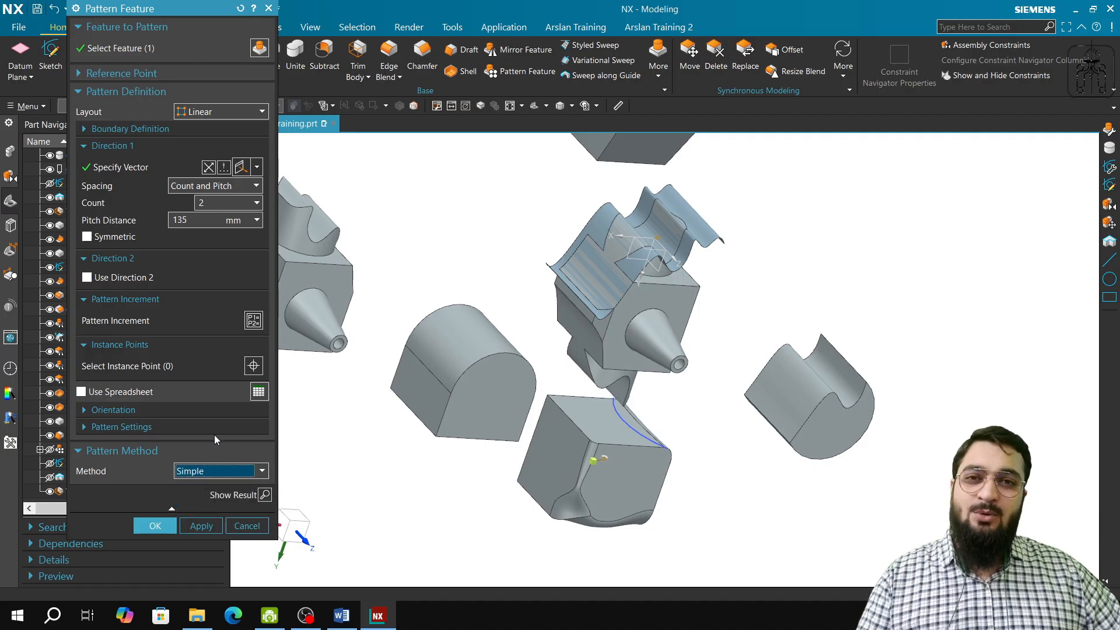
- Apply the linear pattern of the block with count 2 and a 135 mm pitch, and close Pattern Feature
mouse_move(447, 467)
middle_down()
mouse_move(410, 445)
mouse_move(427, 442)
mouse_move(419, 461)
mouse_move(395, 439)
middle_up()
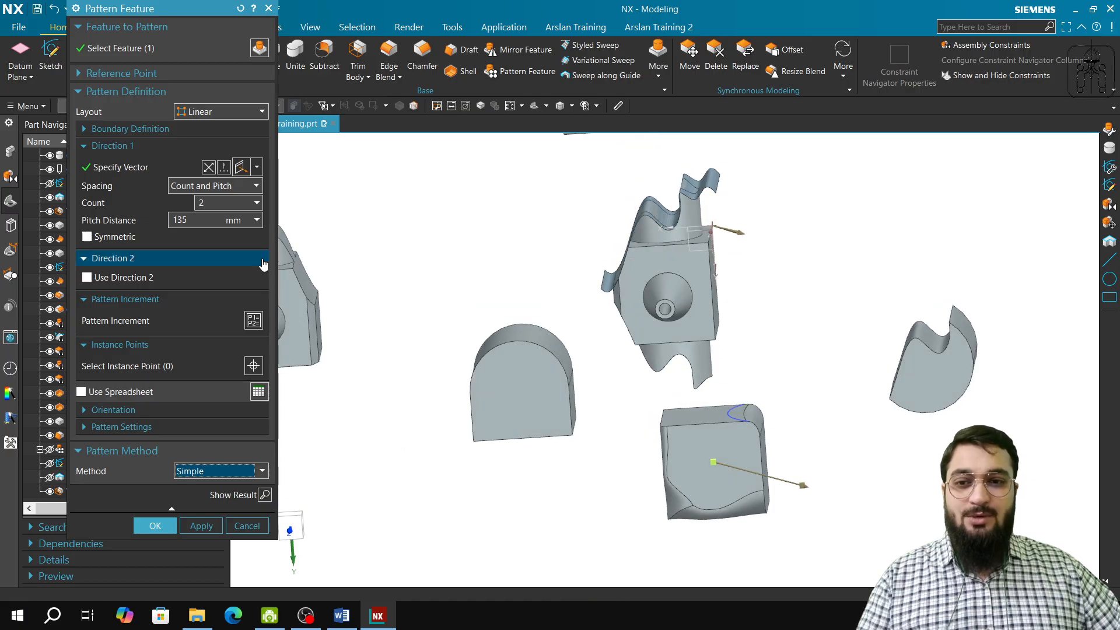
click(206, 527)
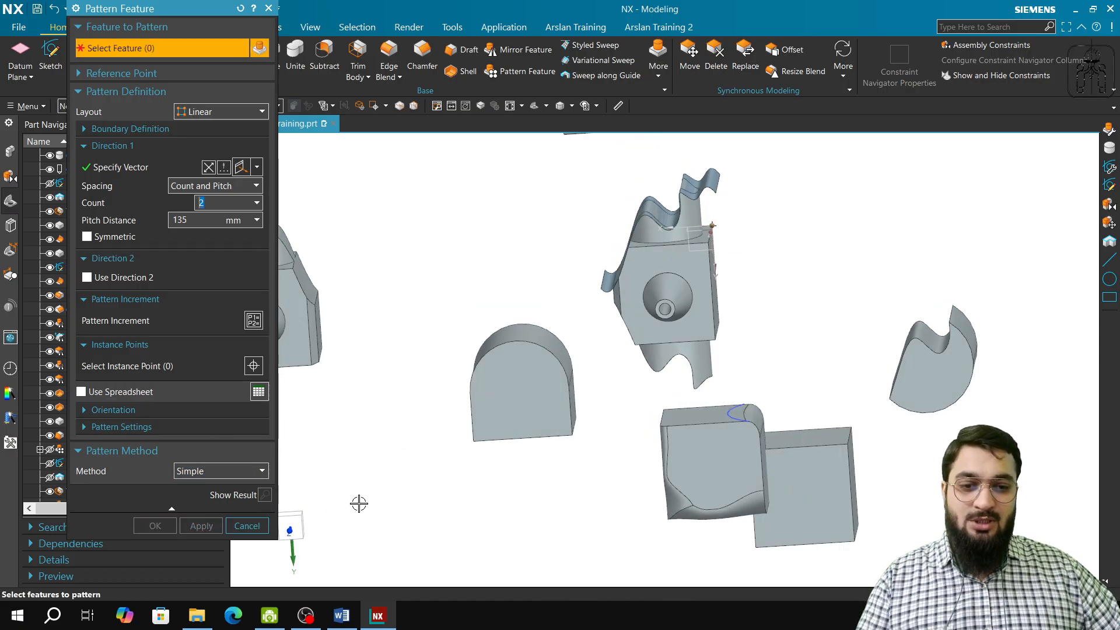
middle_drag(357, 502, 563, 452)
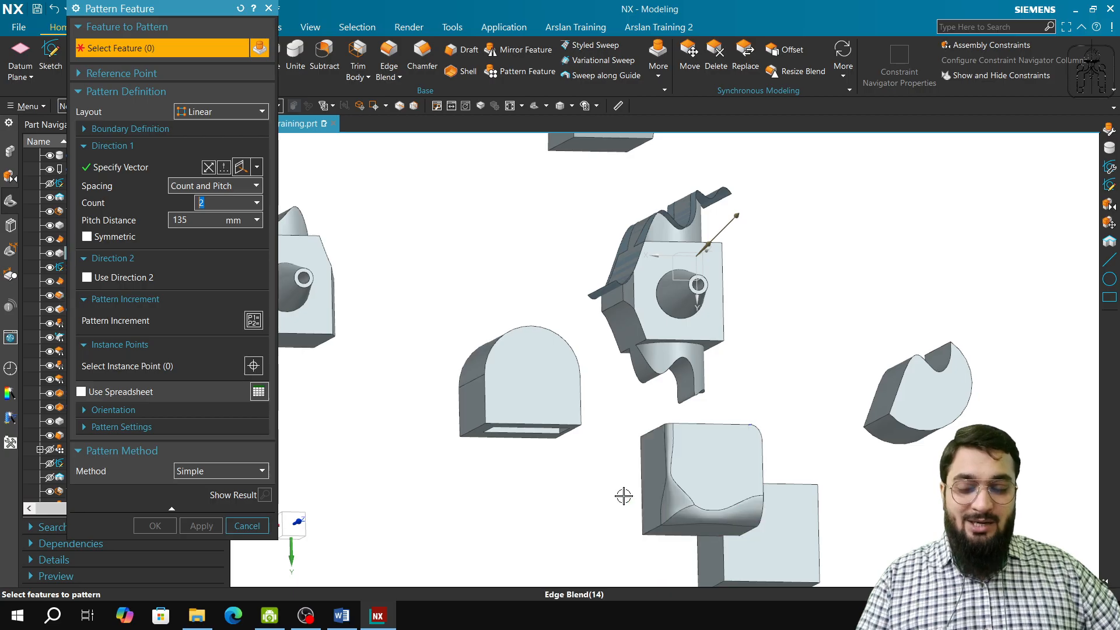
mouse_move(803, 519)
middle_down()
mouse_move(797, 545)
mouse_move(808, 531)
middle_up()
click(246, 525)
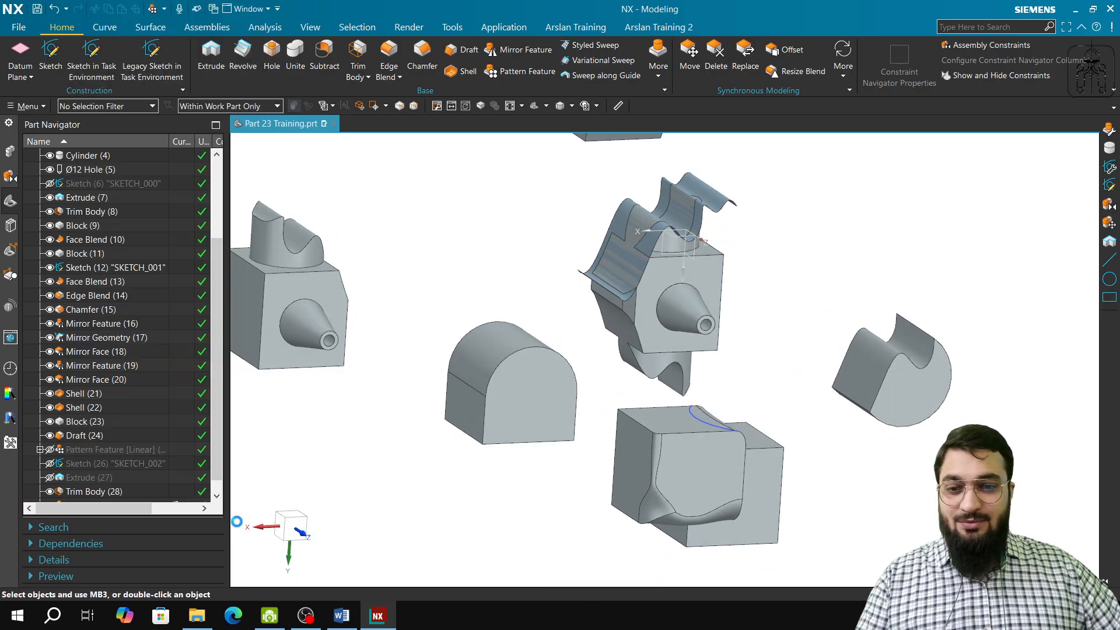
- Edit the new linear pattern and stretch its pitch distance so the copied block sits farther from the original
scroll(99, 443, down, 1)
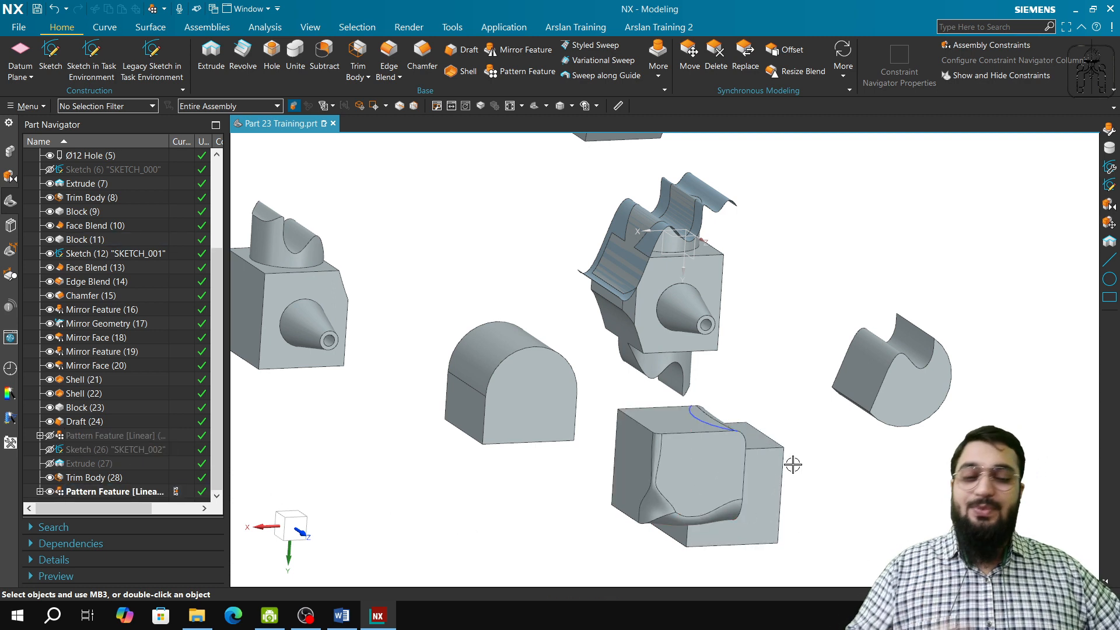
double_click(113, 492)
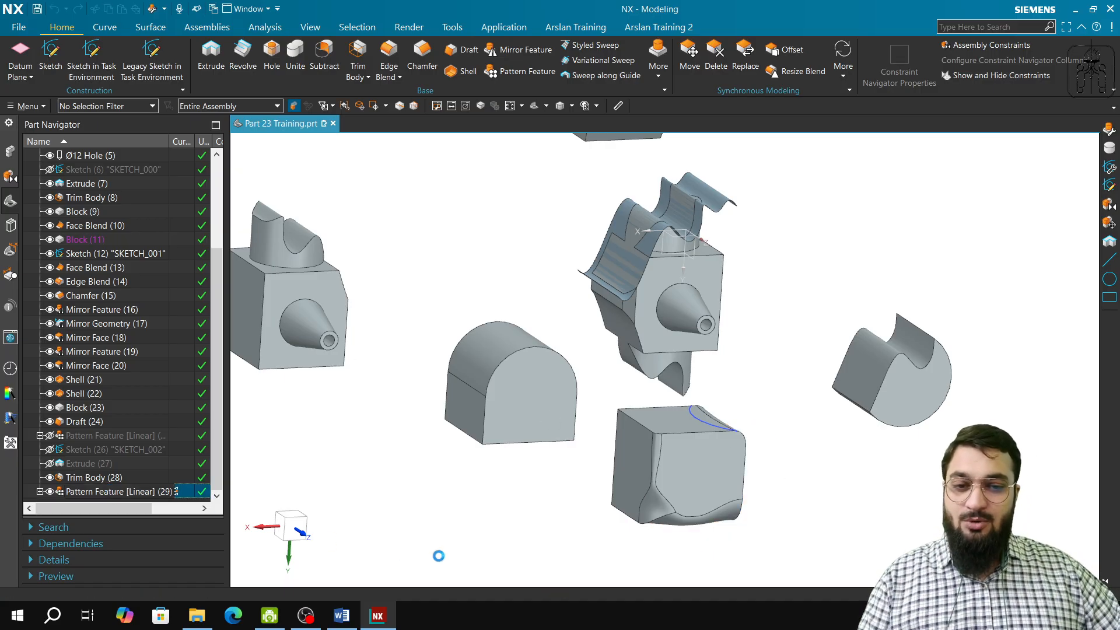
middle_drag(493, 548, 451, 528)
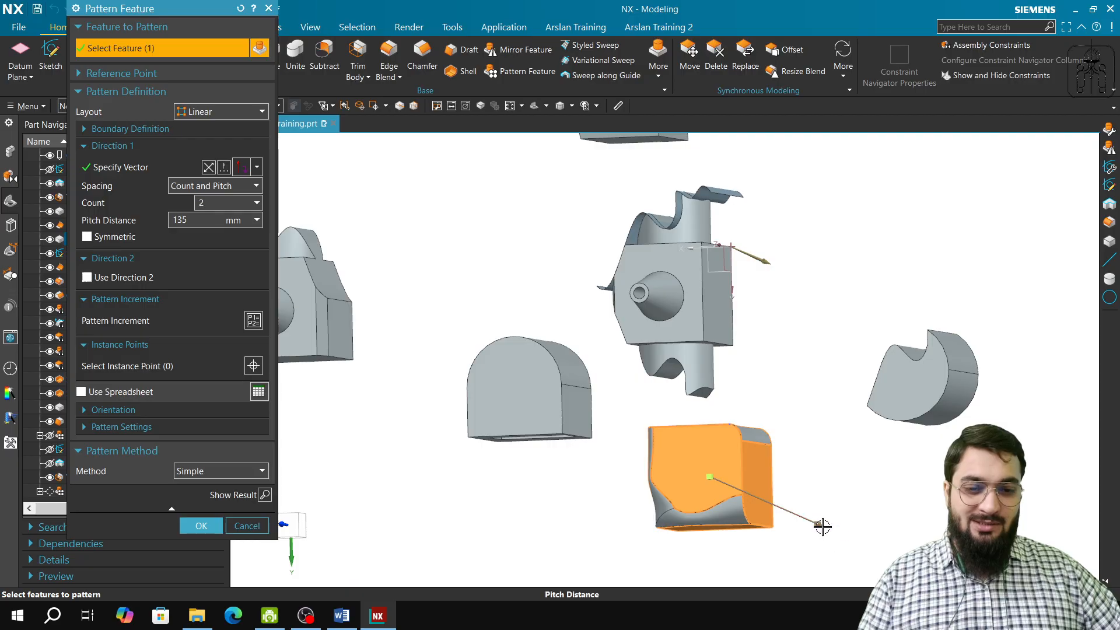
drag(821, 526, 864, 536)
click(200, 526)
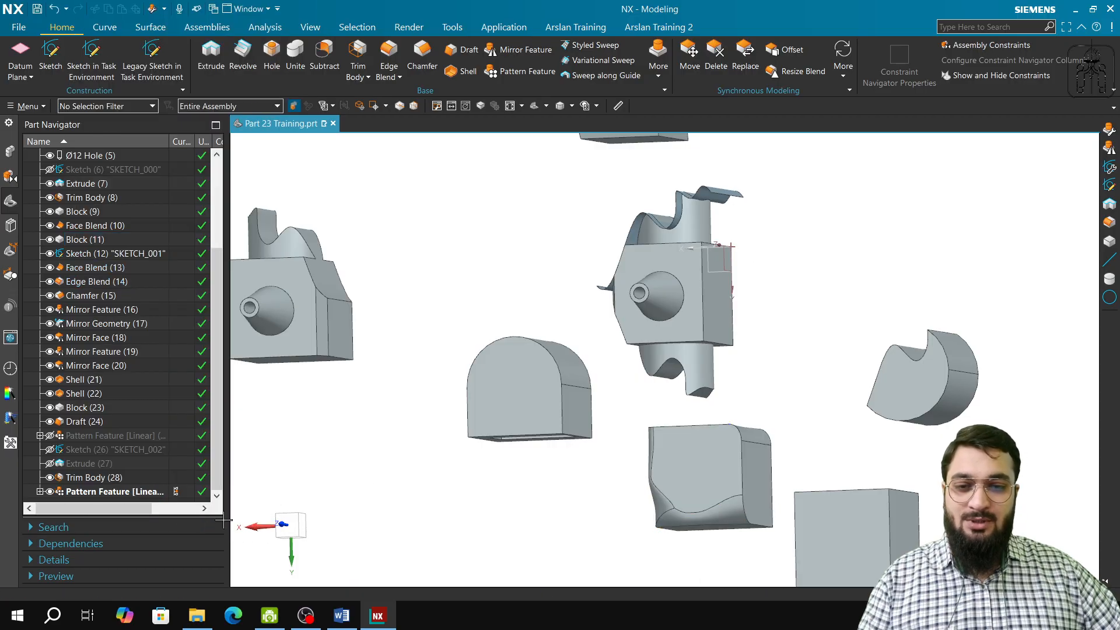
- Start a Pattern Feature with Circular layout, and select the main body's cone and the Ø12 hole through it
middle_drag(474, 540, 430, 428)
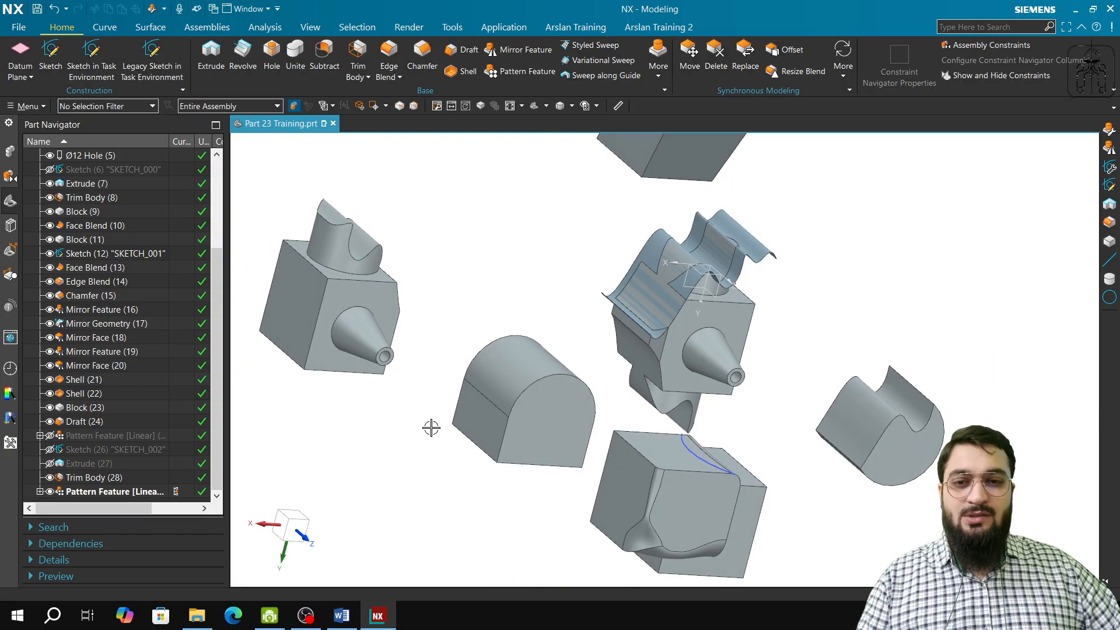
click(502, 73)
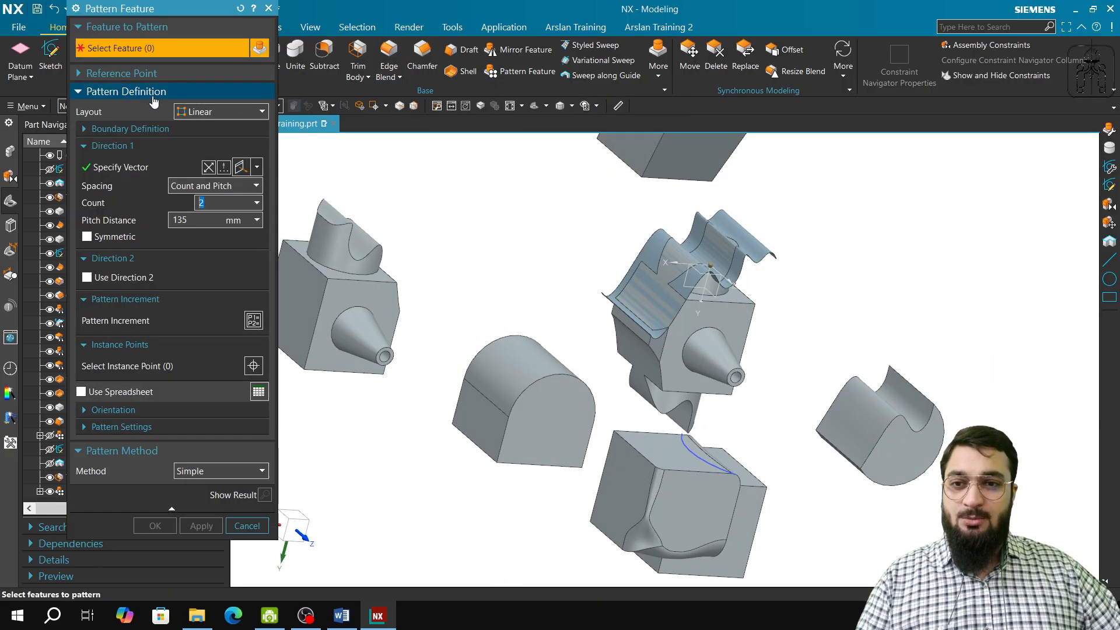
click(222, 111)
click(210, 138)
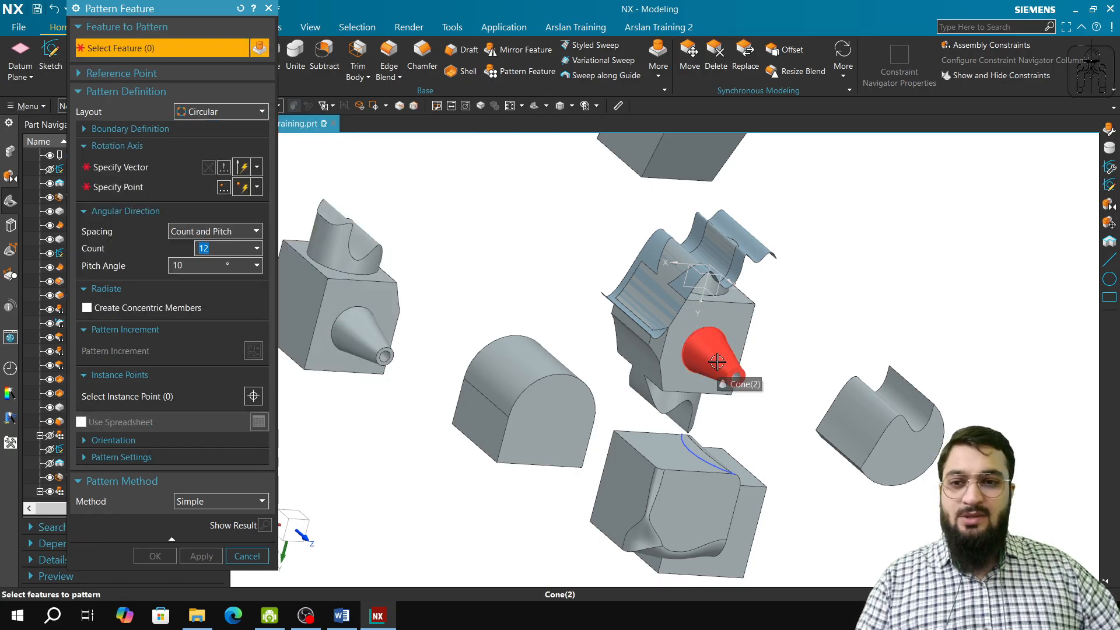
mouse_move(717, 362)
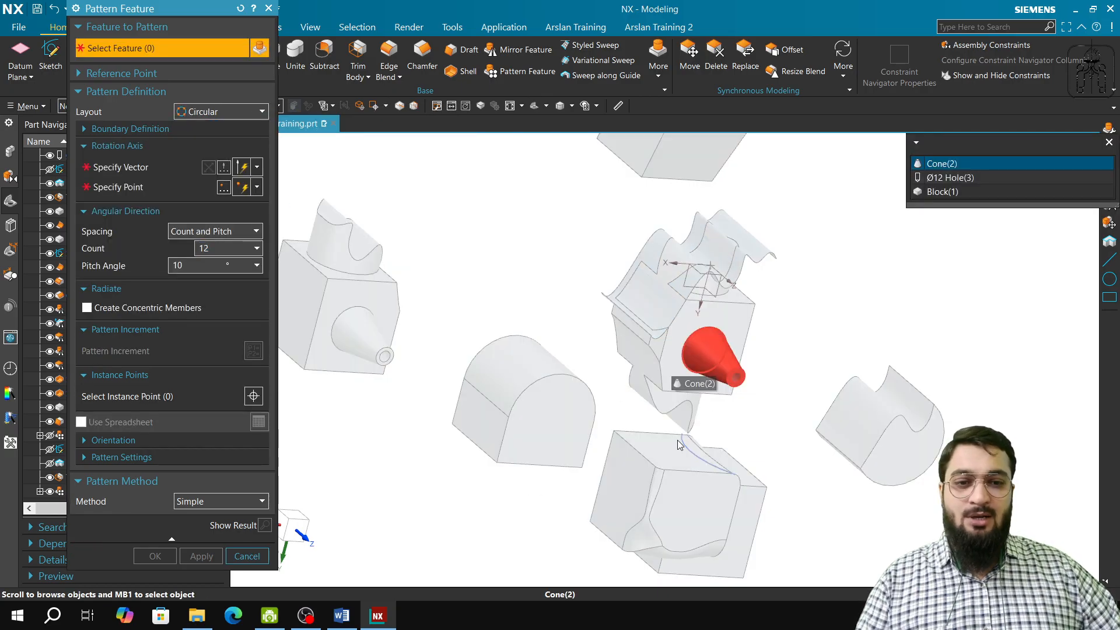
click(934, 163)
scroll(728, 381, up, 5)
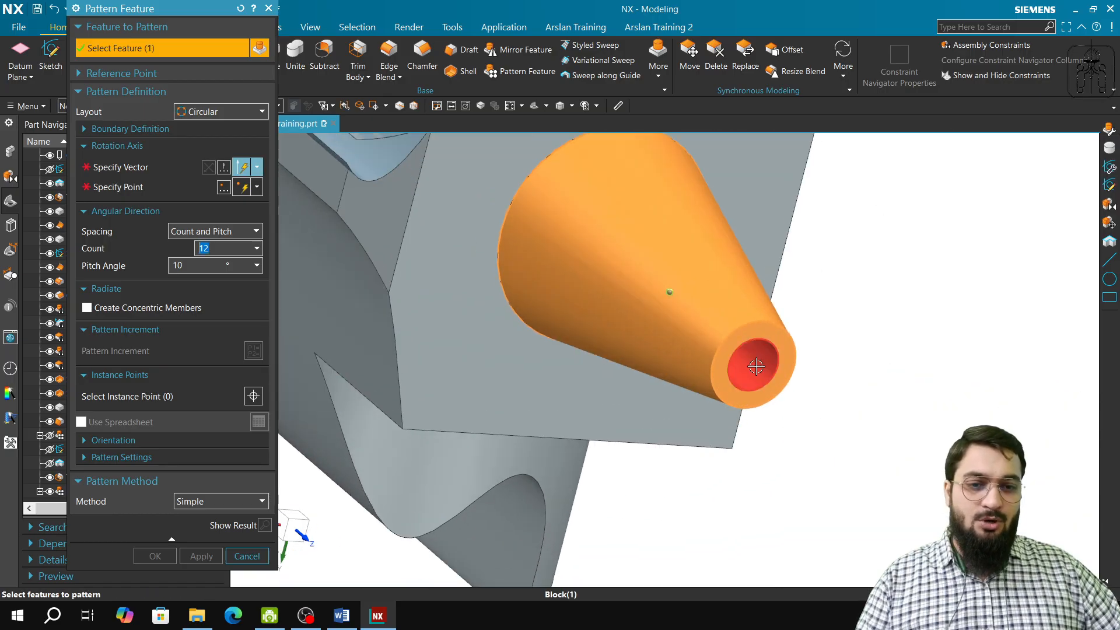
click(759, 363)
scroll(600, 369, down, 3)
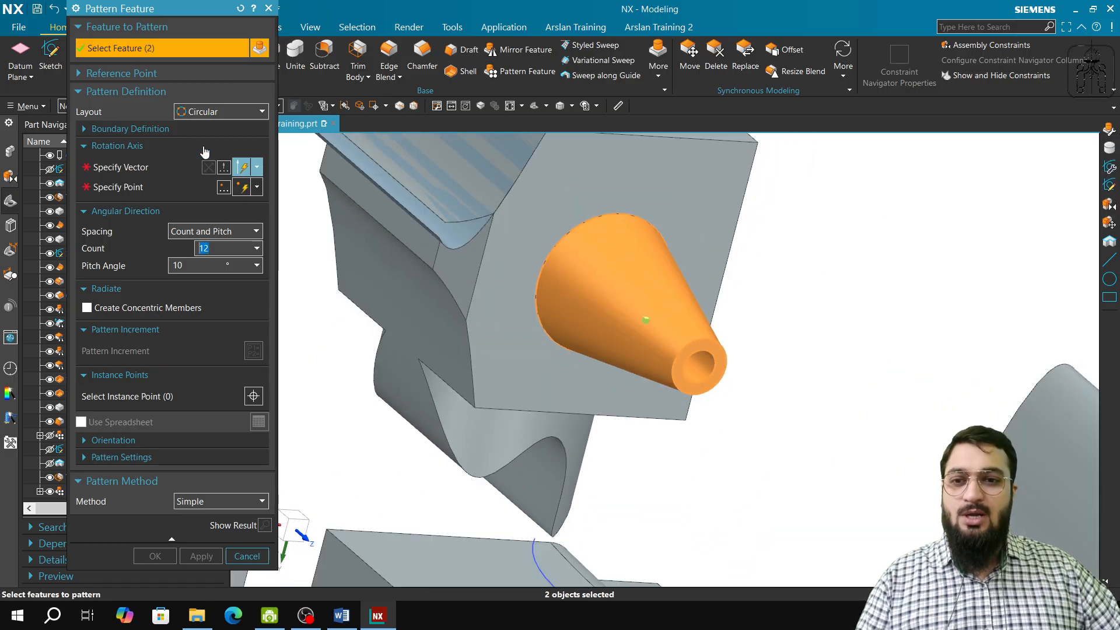
- Define the rotation axis with a vector along Z through an endpoint on the trimmed cylinder's lower front edge
click(136, 167)
middle_drag(459, 440, 522, 466)
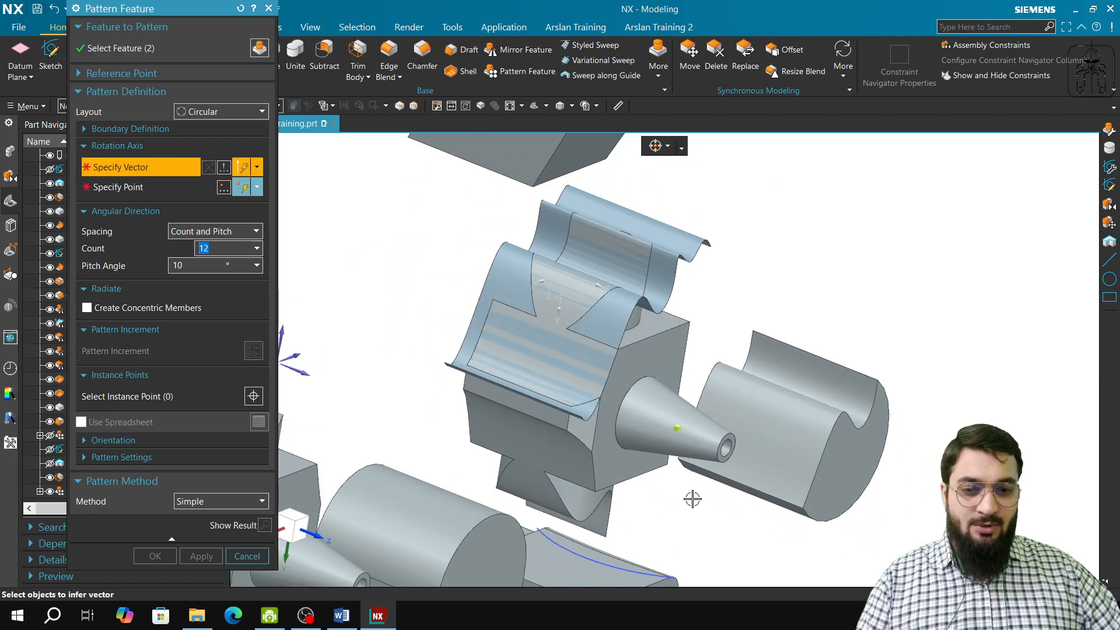
click(315, 378)
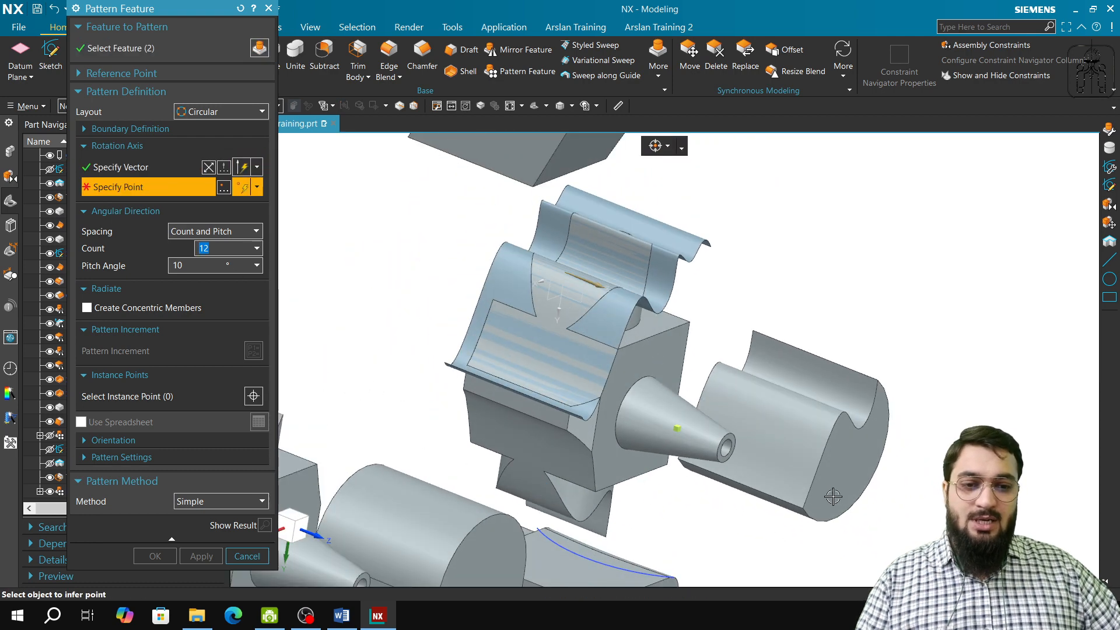
click(848, 539)
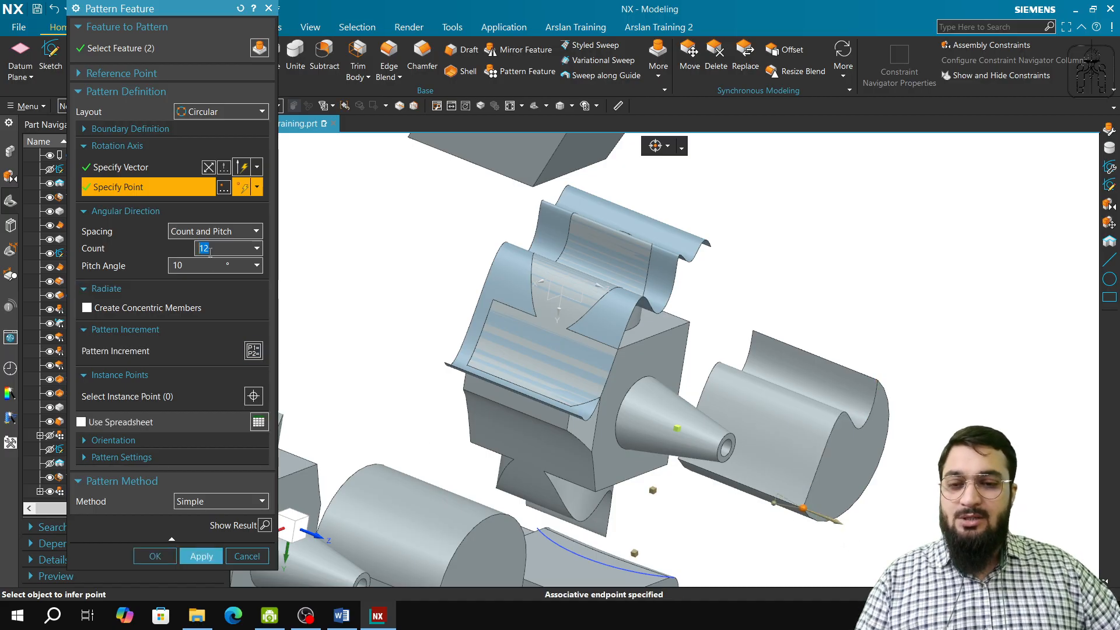
- Relocate the rotation axis point to a fixed free point just outside the trimmed cylinder's lower edge
mouse_move(487, 460)
middle_down()
mouse_move(554, 408)
mouse_move(670, 379)
mouse_move(737, 401)
mouse_move(718, 403)
mouse_move(702, 371)
mouse_move(688, 373)
mouse_move(715, 422)
middle_up()
shift+middle_drag(790, 438, 592, 326)
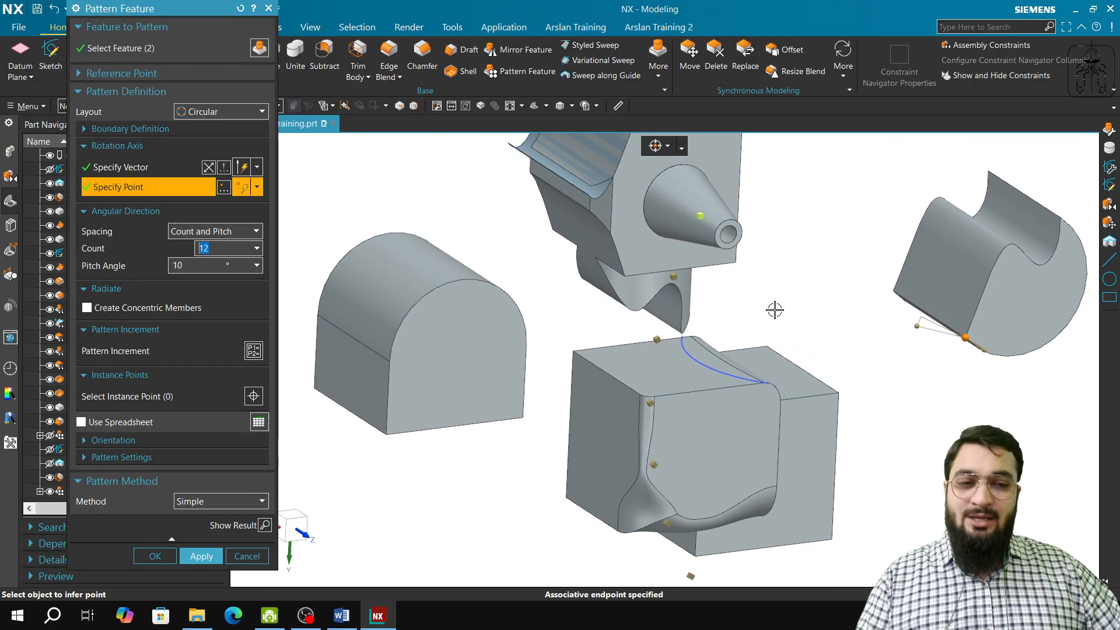
click(919, 328)
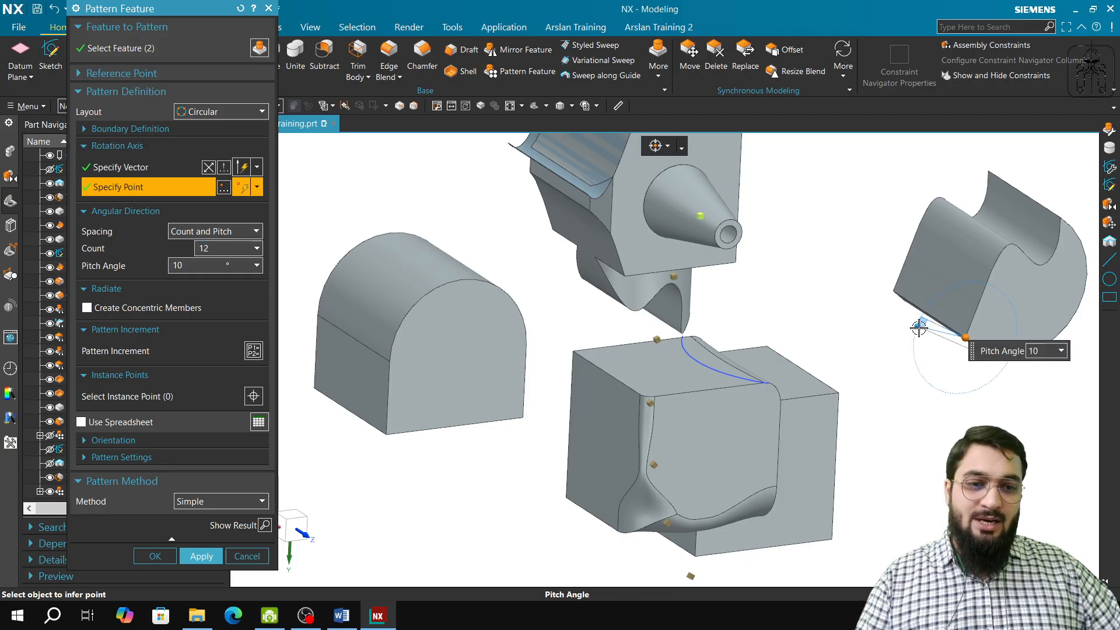
click(930, 345)
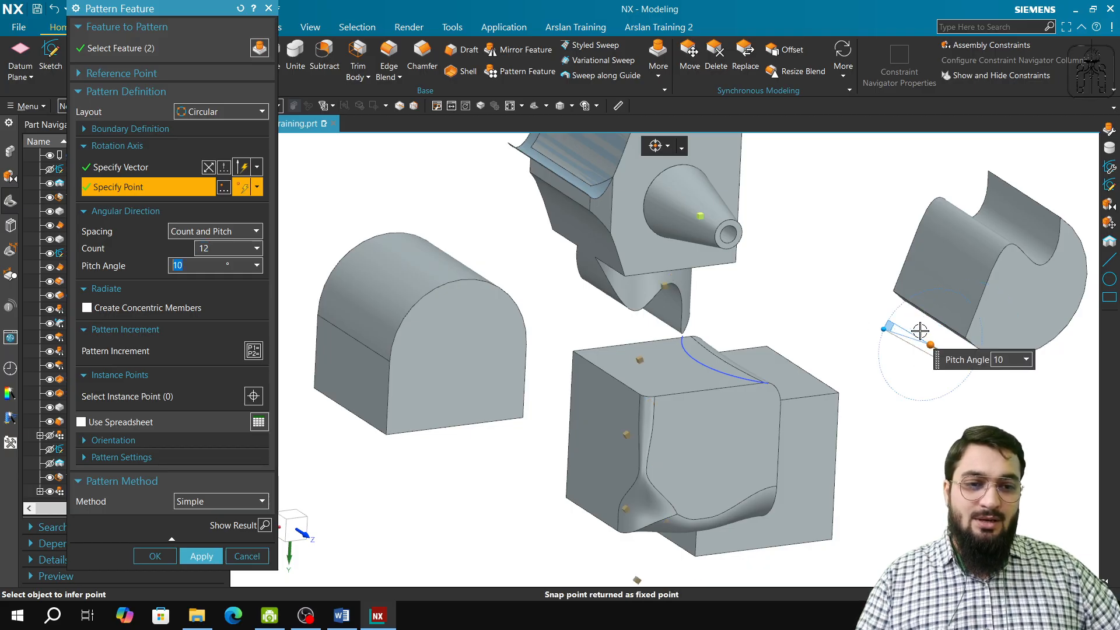
- Create the 12-count circular pattern with a 45° pitch angle about the endpoint on the trimmed cylinder's lower front edge
click(963, 336)
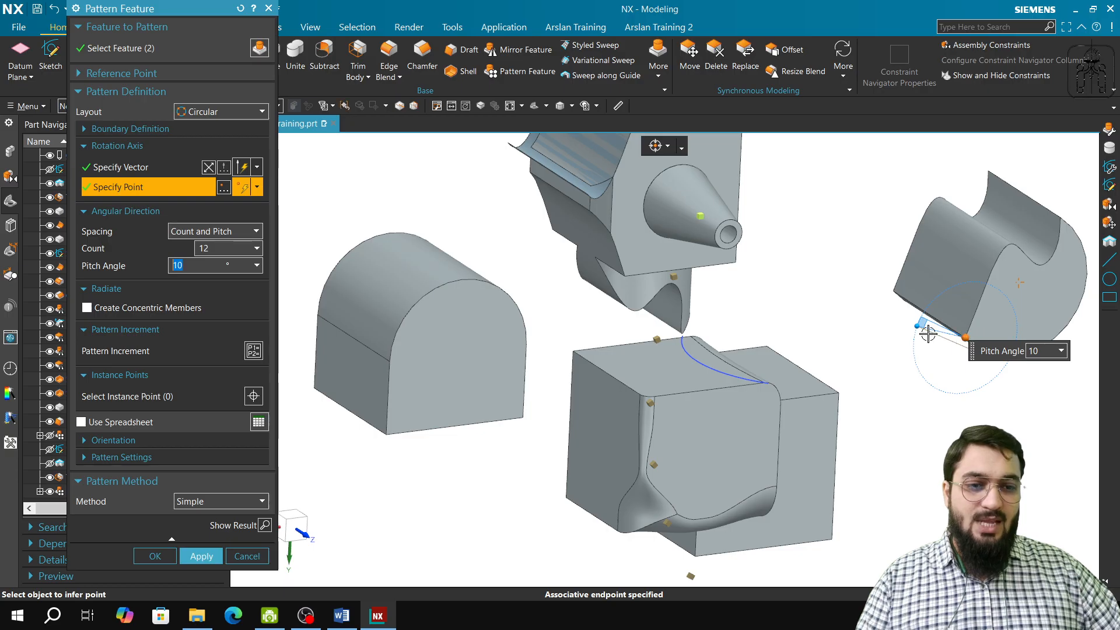
drag(915, 327, 920, 359)
click(201, 556)
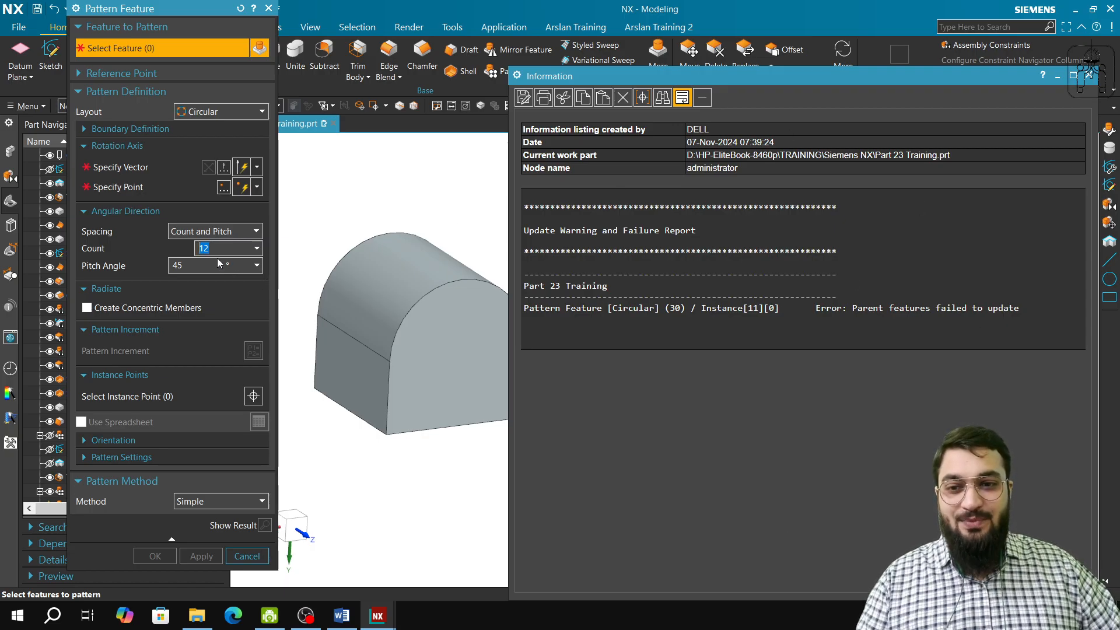
click(1088, 76)
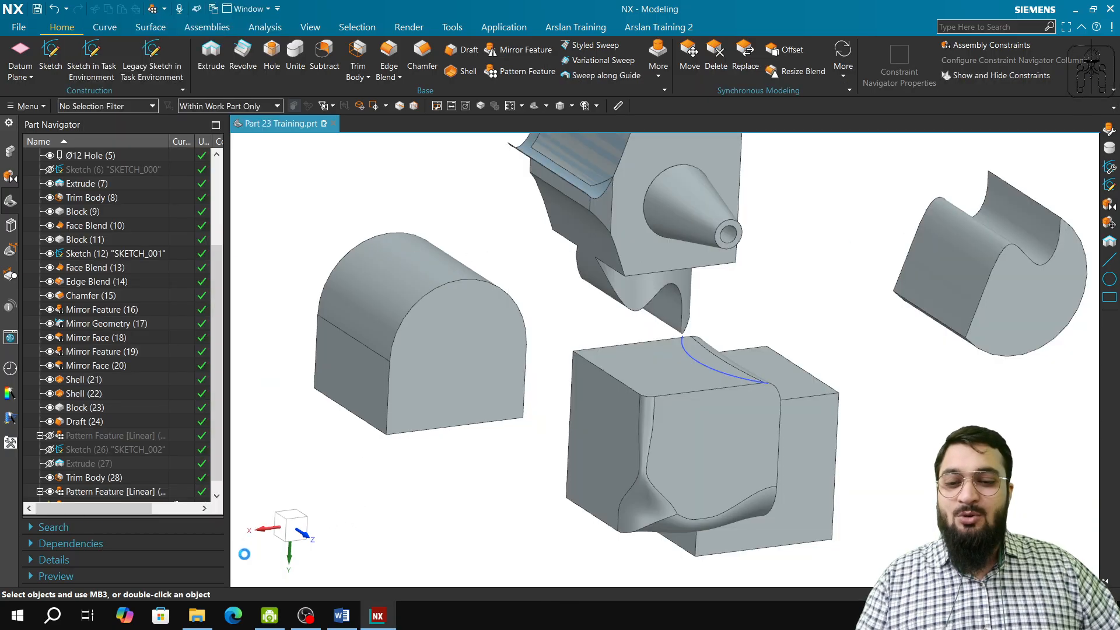
click(154, 556)
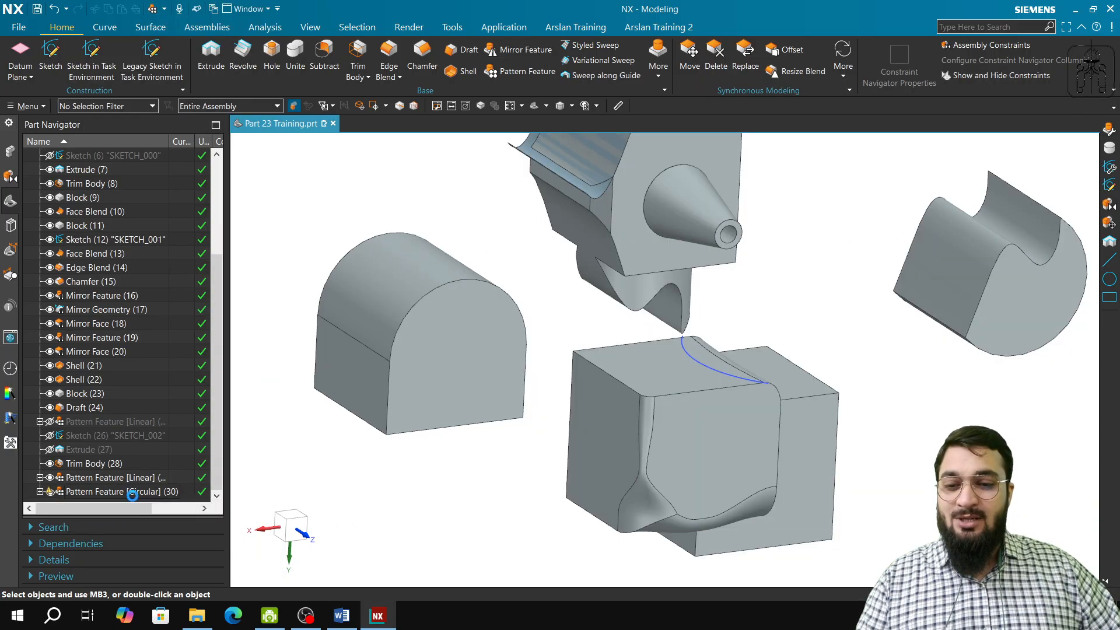
- Edit the circular pattern of the cone and hole, setting its pitch angle to 12°
double_click(133, 493)
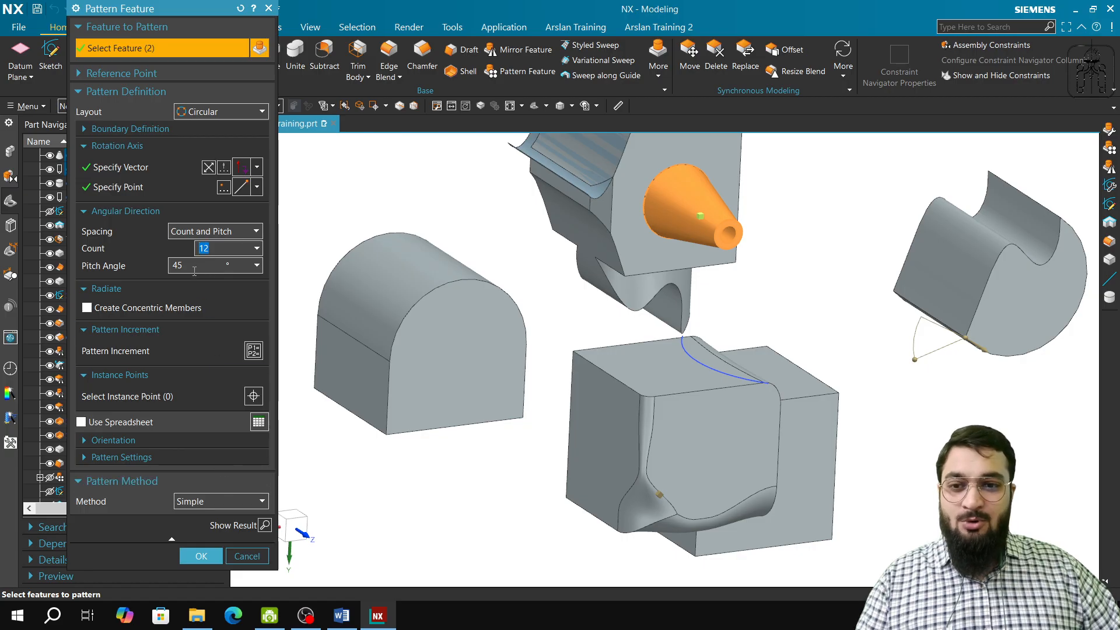
click(201, 267)
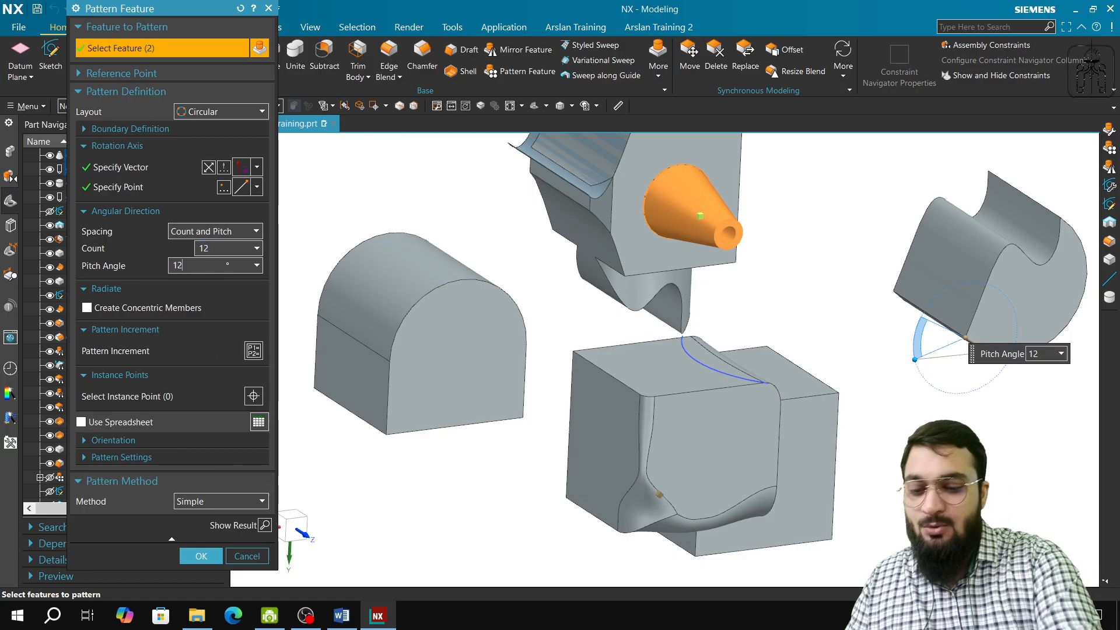
key(Tab)
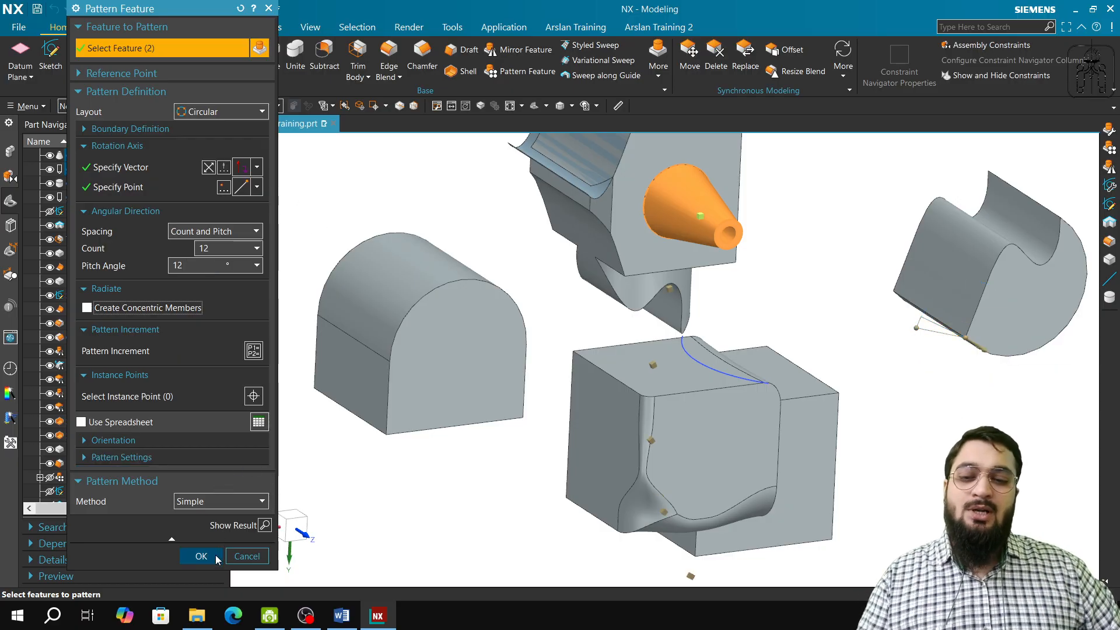
click(201, 555)
middle_drag(514, 466, 560, 452)
scroll(128, 461, down, 2)
double_click(116, 491)
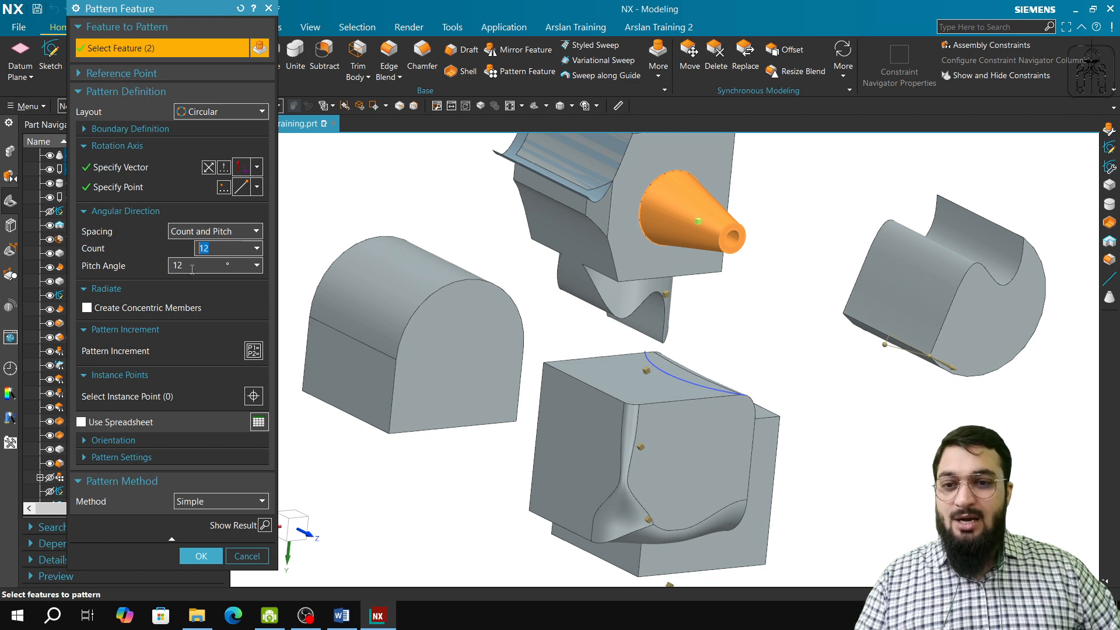
click(192, 266)
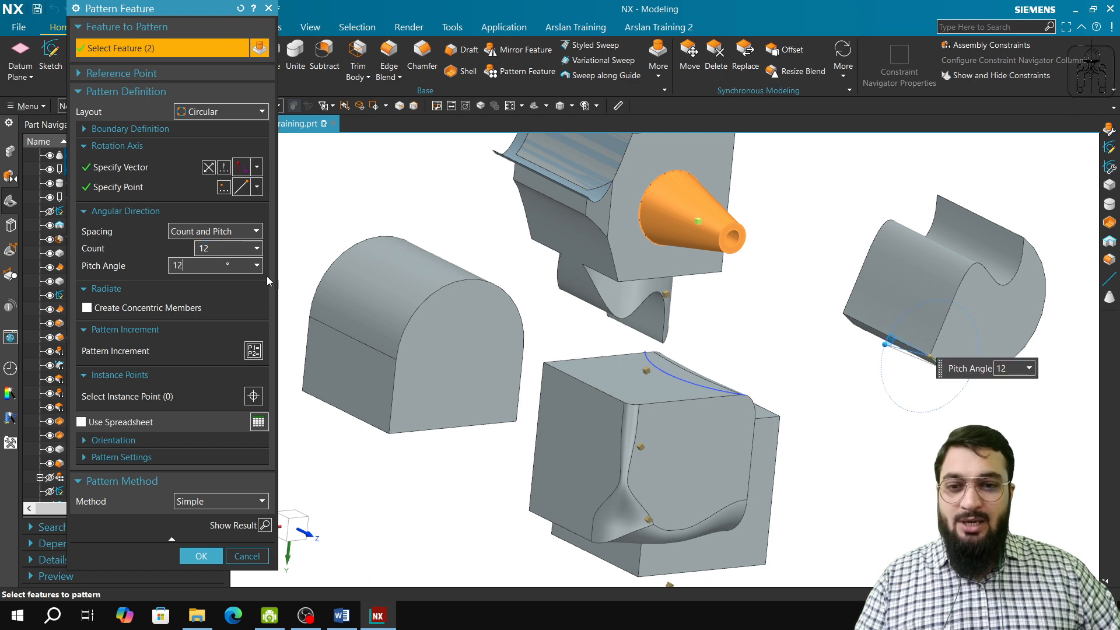
click(246, 556)
- Examine the circular pattern's cone instances and their placement relative to the surrounding bodies from several angles
middle_drag(609, 318, 752, 397)
scroll(721, 345, up, 2)
scroll(720, 345, up, 2)
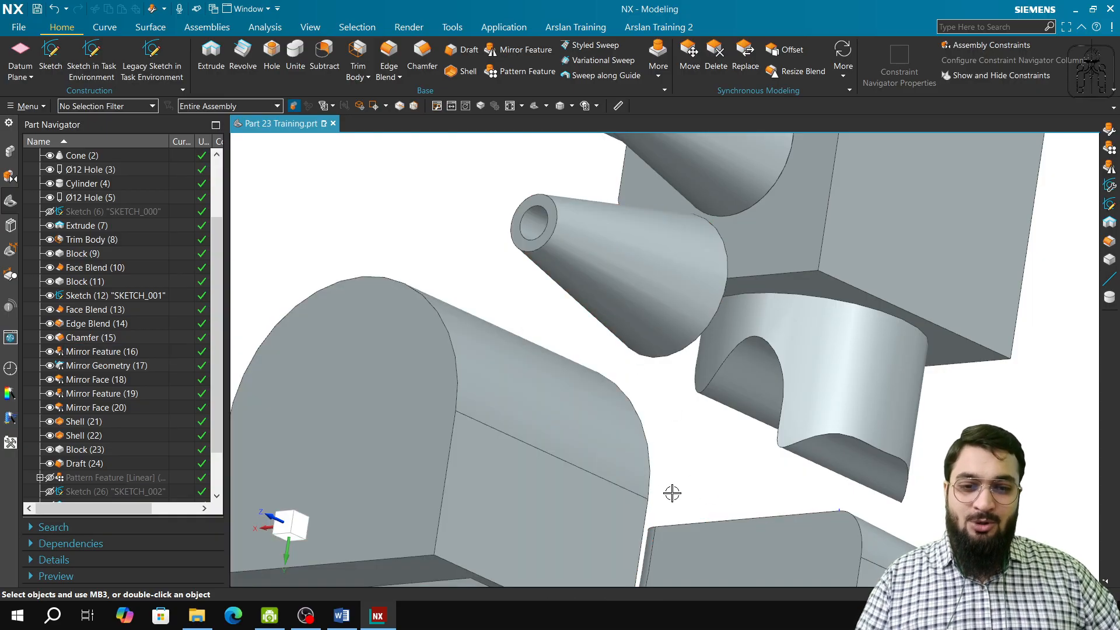
middle_drag(627, 470, 600, 468)
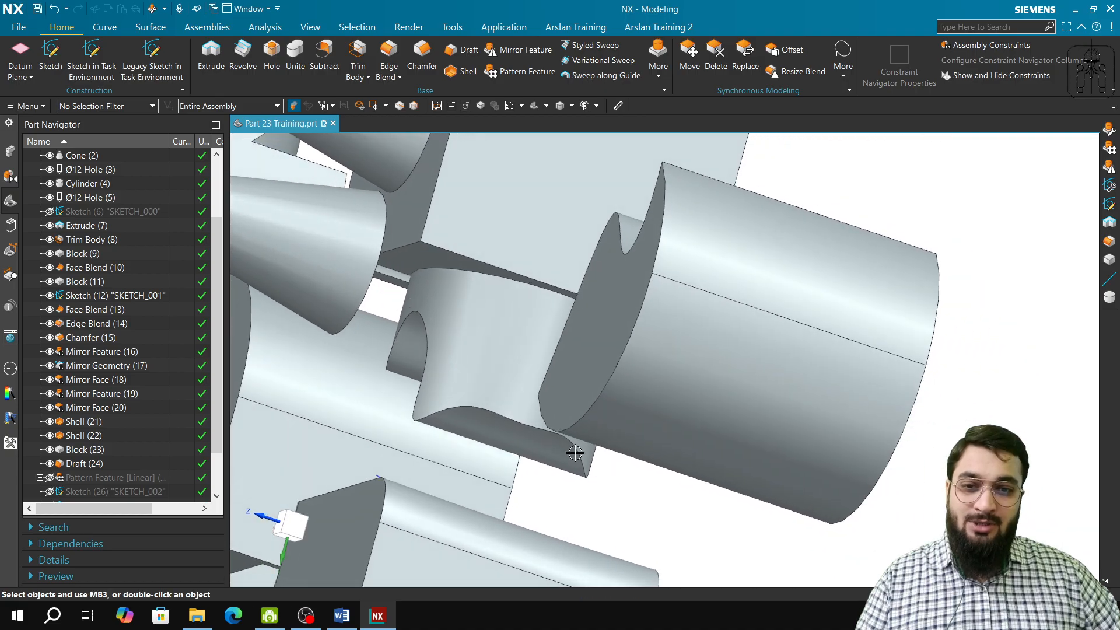
shift+middle_drag(561, 508, 824, 573)
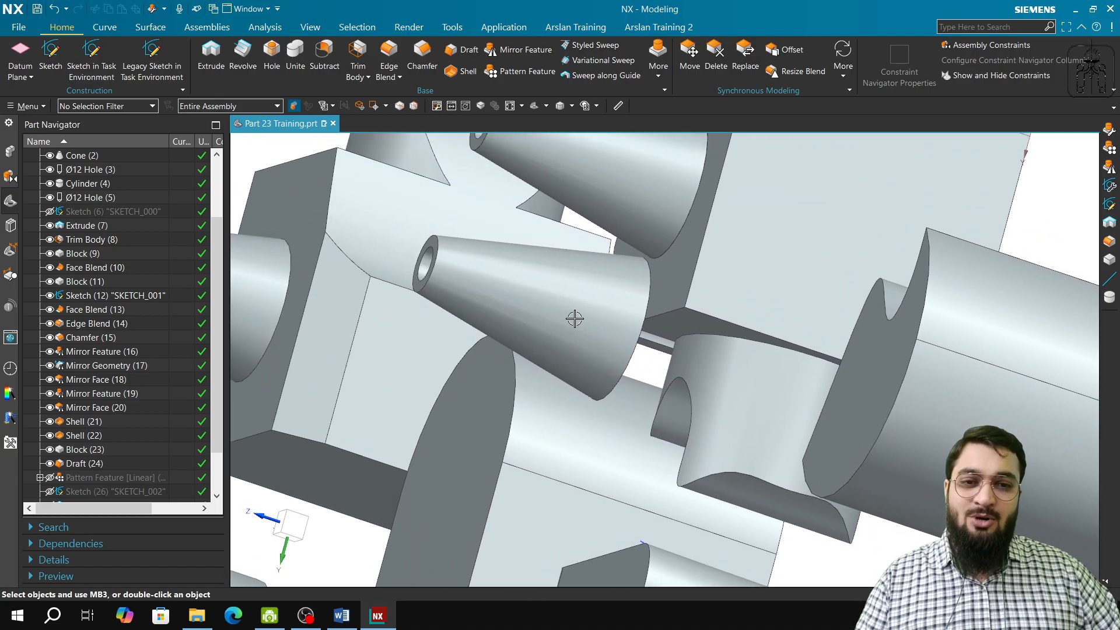
middle_drag(574, 318, 348, 299)
middle_drag(761, 467, 799, 467)
scroll(863, 458, down, 5)
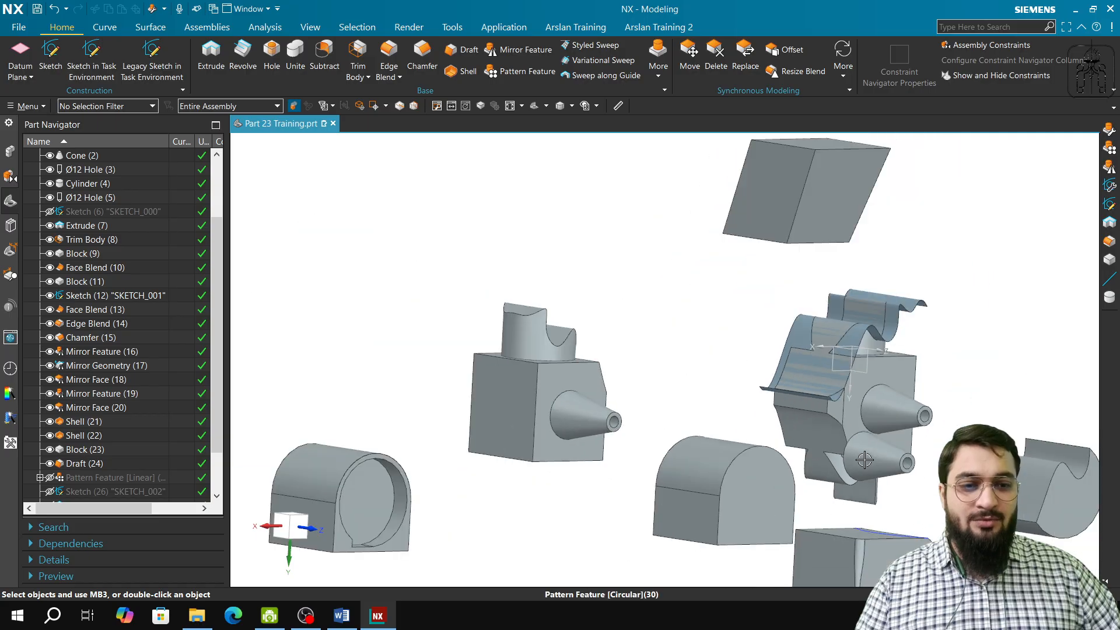
shift+middle_drag(946, 489, 871, 445)
scroll(150, 419, down, 2)
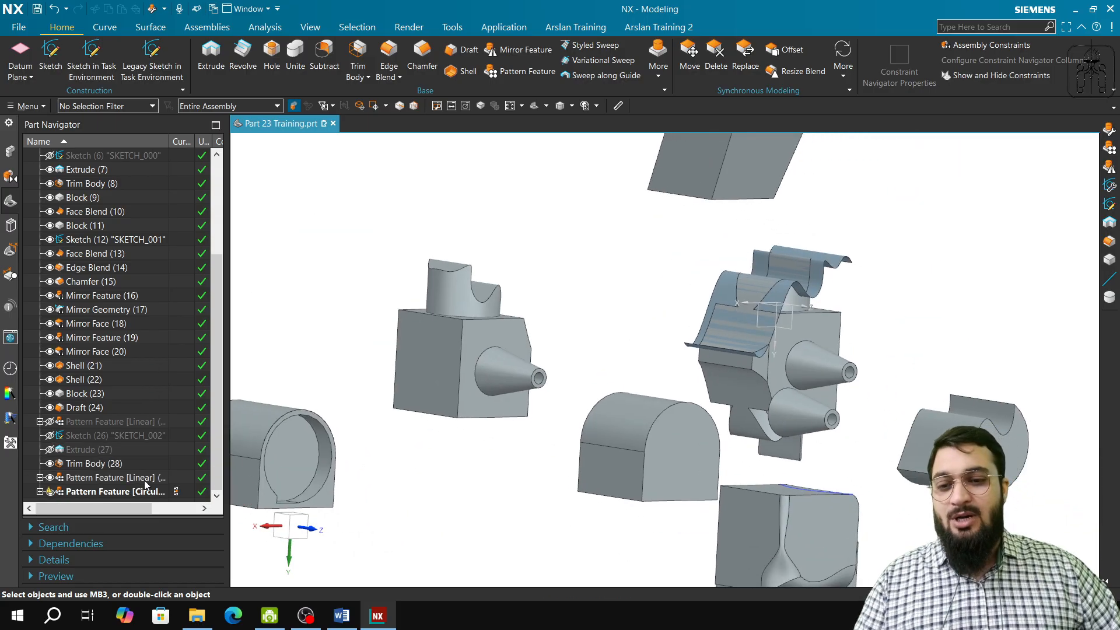
- Edit the circular pattern of the cone and hole again, setting its pitch angle to 10°
double_click(146, 490)
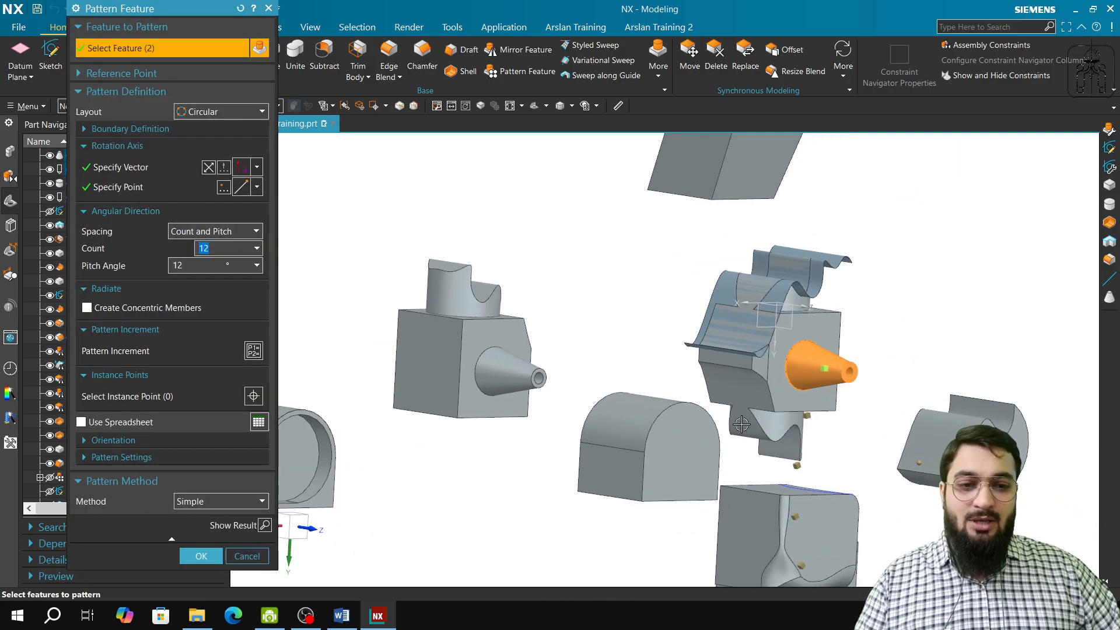
click(192, 265)
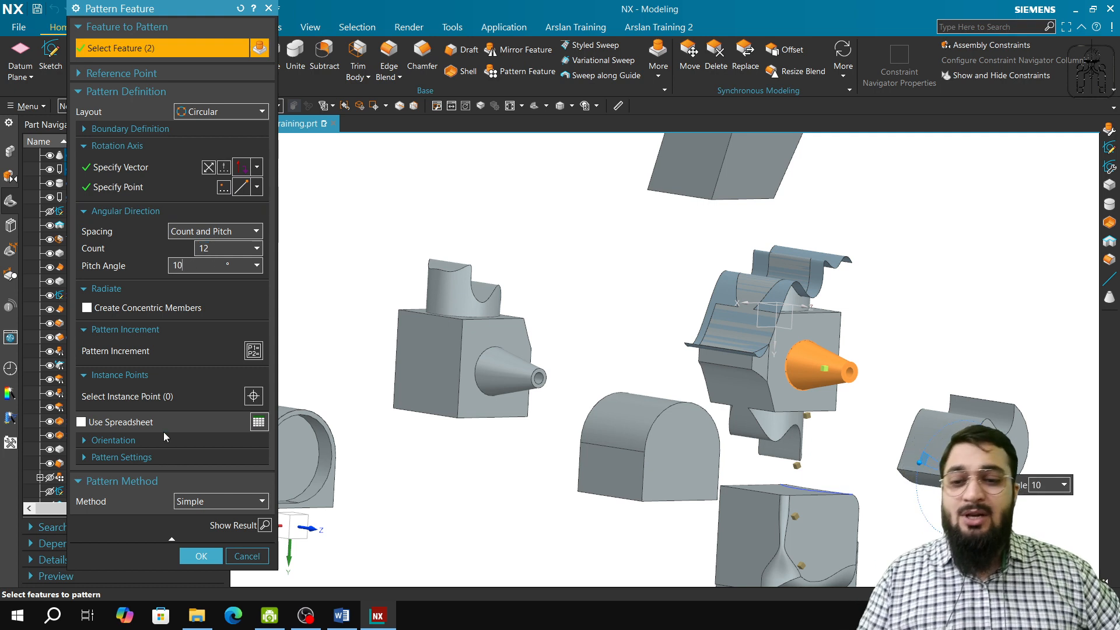
click(201, 556)
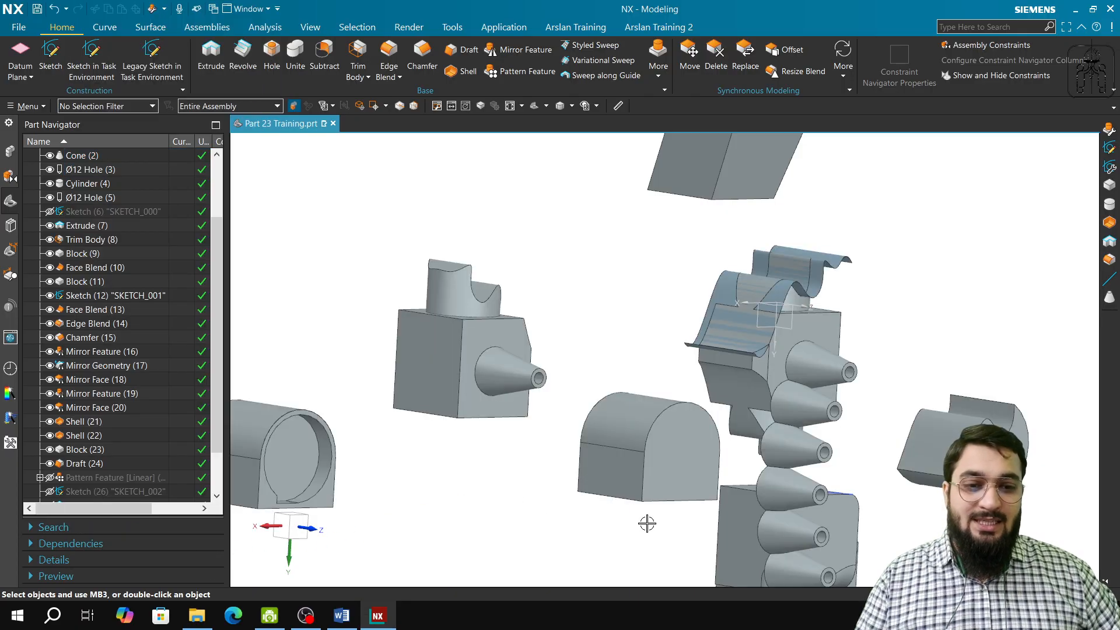
middle_drag(646, 523, 627, 510)
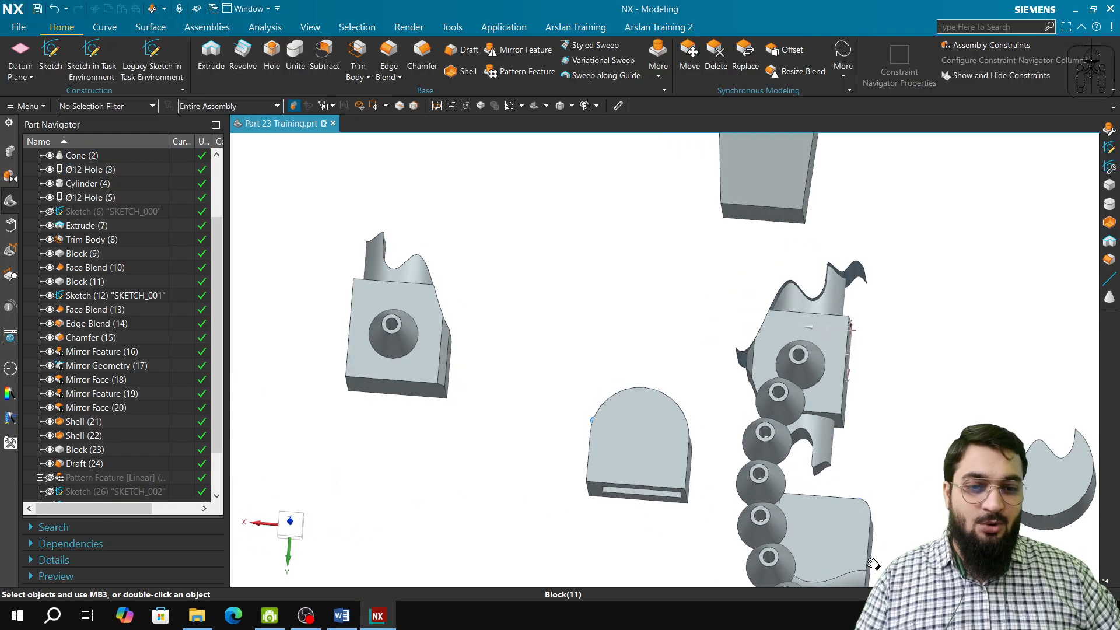
shift+middle_drag(873, 564, 656, 168)
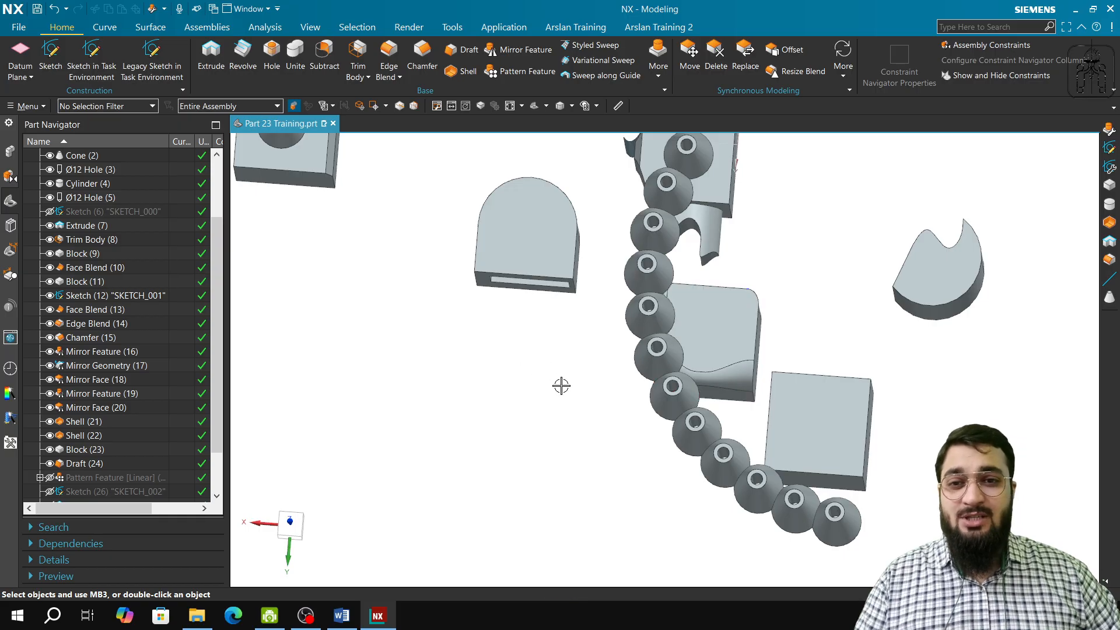
- Create a separate block 500 mm long, 100 mm wide and 100 mm high in the empty area below the other bodies
shift+middle_drag(561, 386, 737, 343)
click(658, 58)
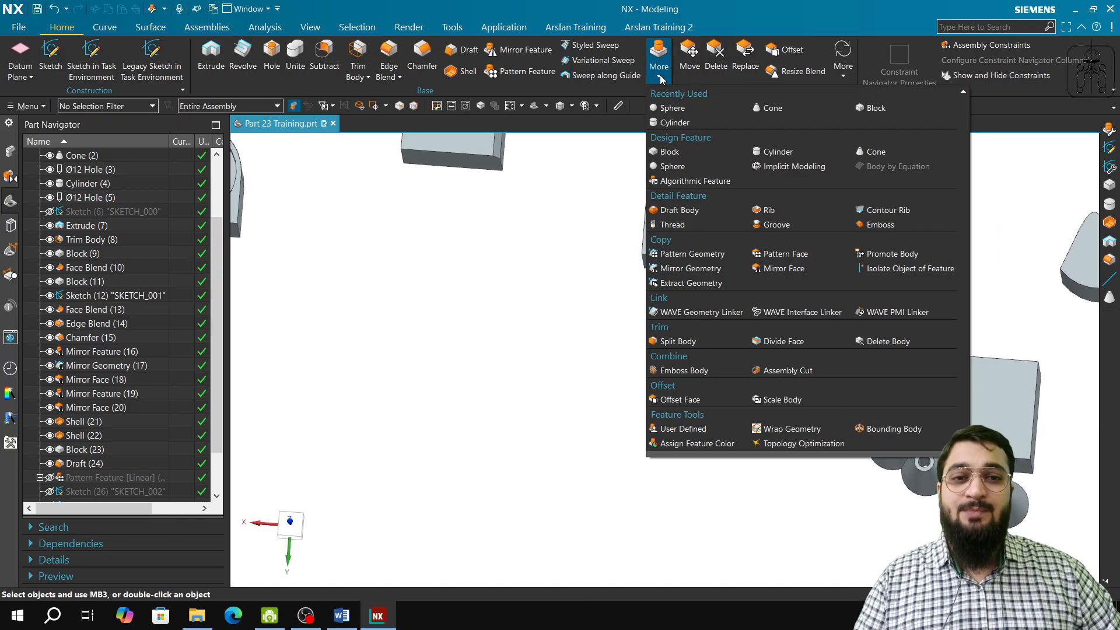
click(865, 110)
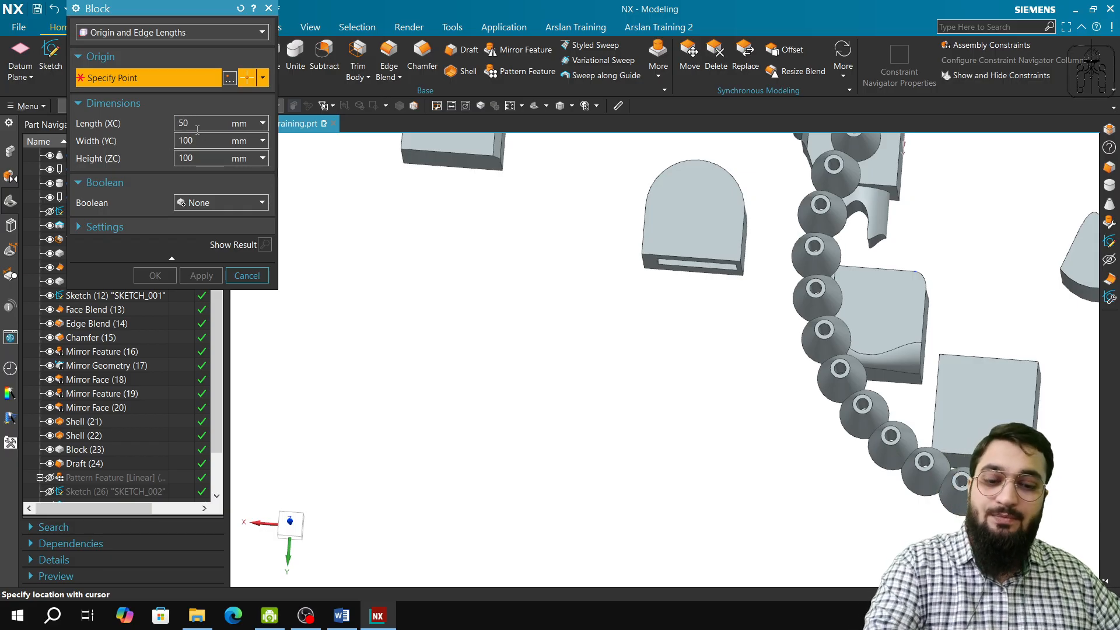
scroll(292, 502, up, 3)
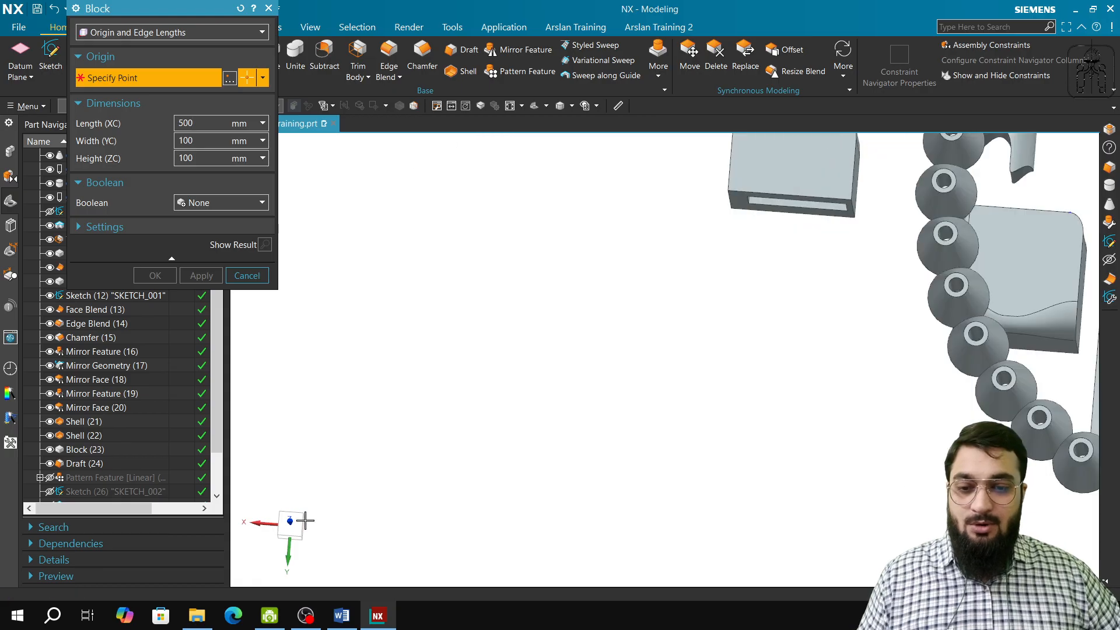
click(290, 523)
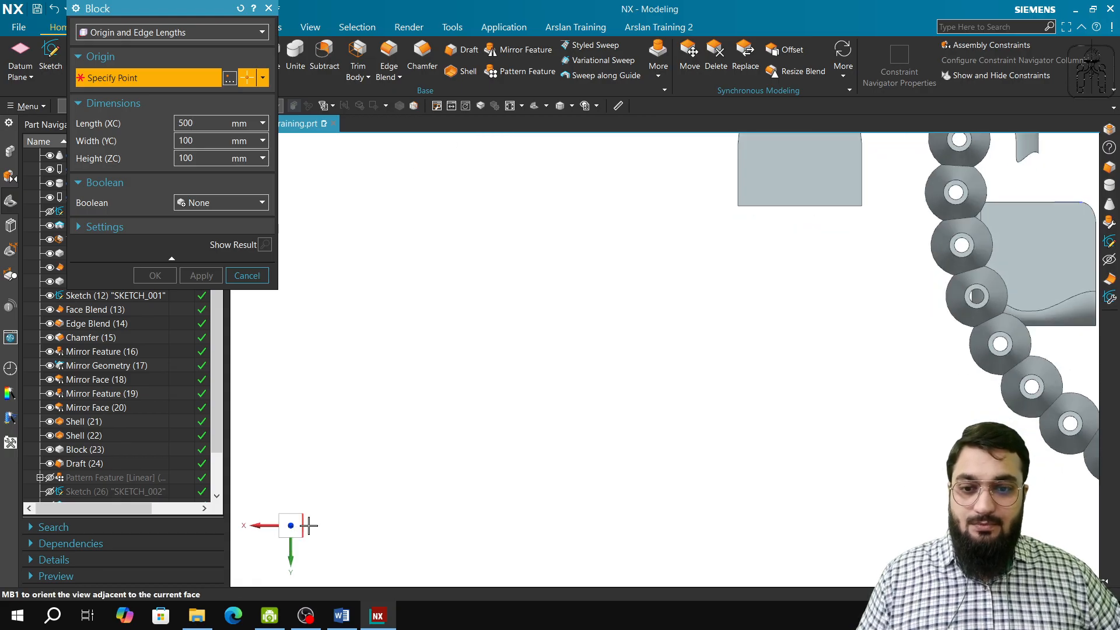
click(337, 408)
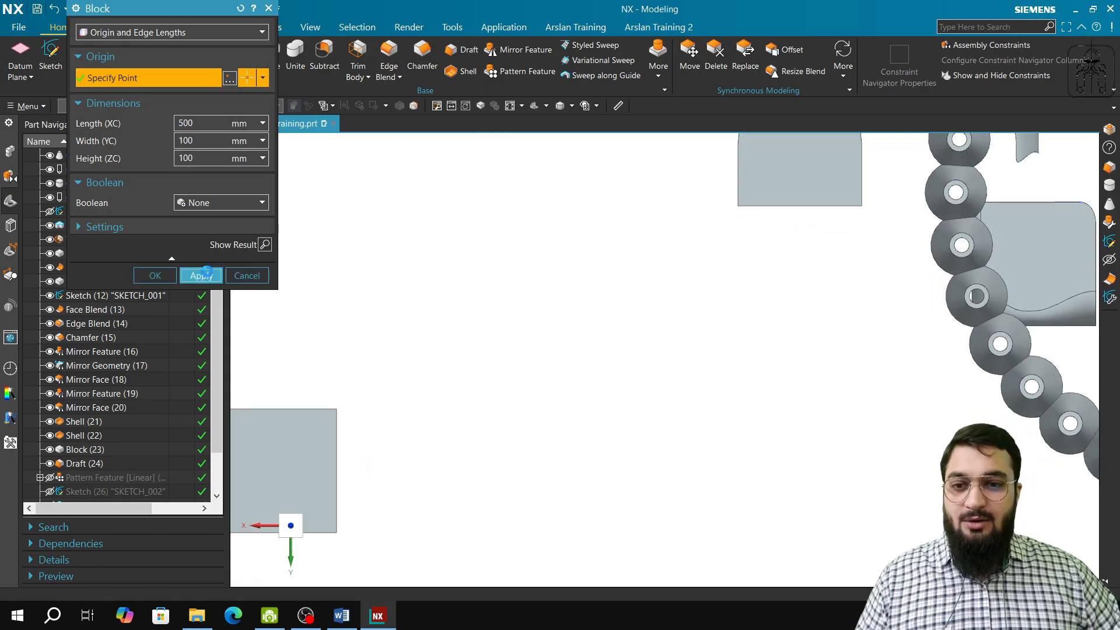
click(200, 275)
shift+middle_drag(357, 393, 933, 311)
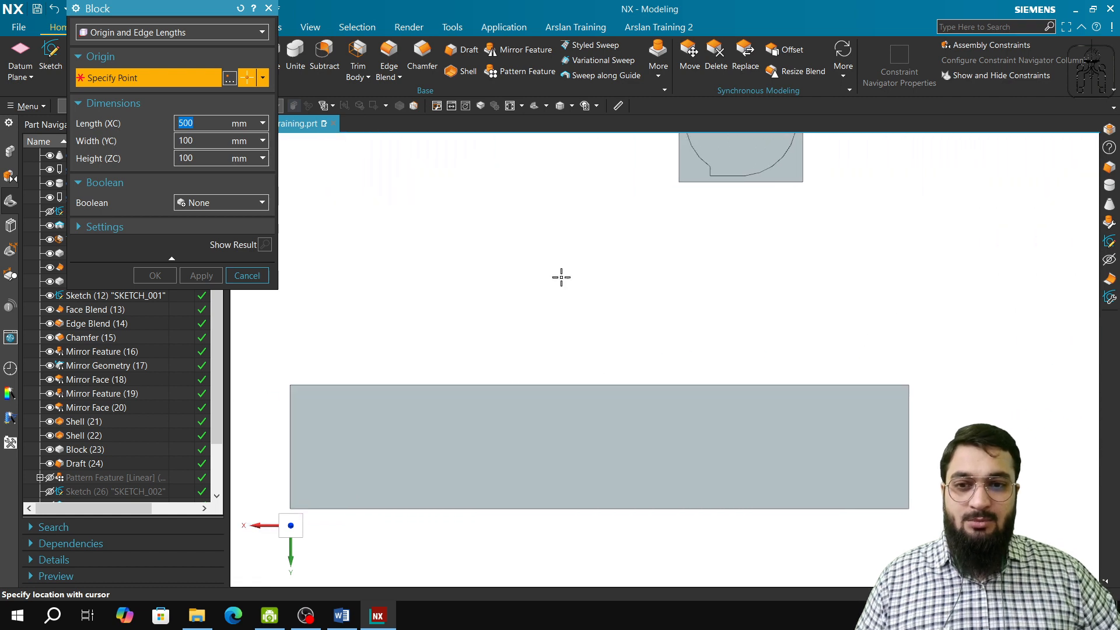
click(246, 275)
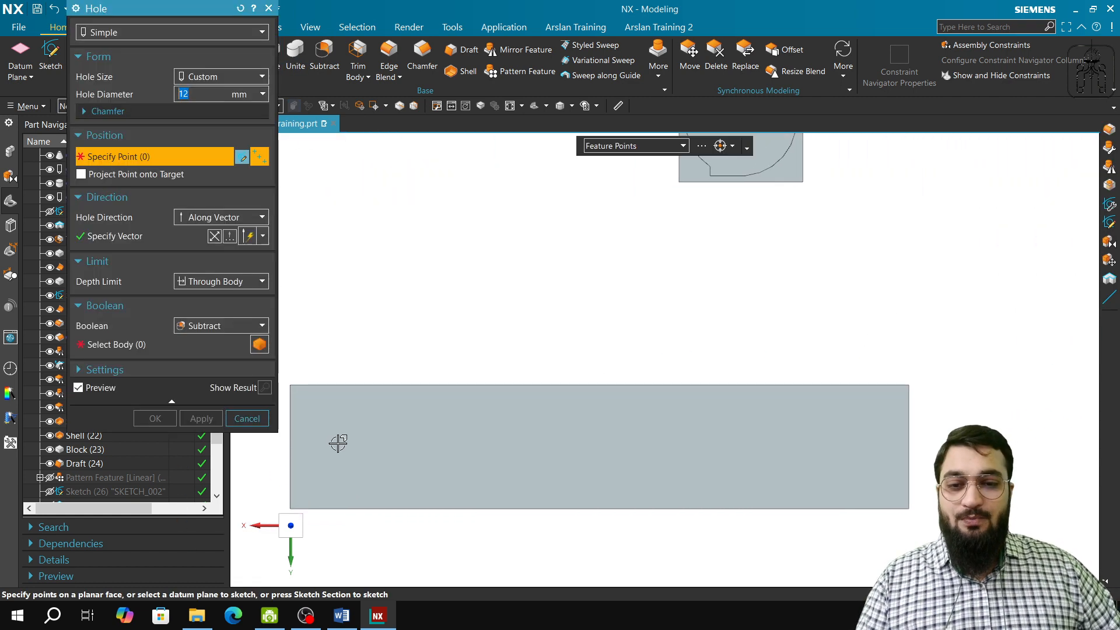
- Set up a simple 12 mm Hole directed Along Vector, running along negative Z into the new block's long face
middle_drag(338, 443, 425, 429)
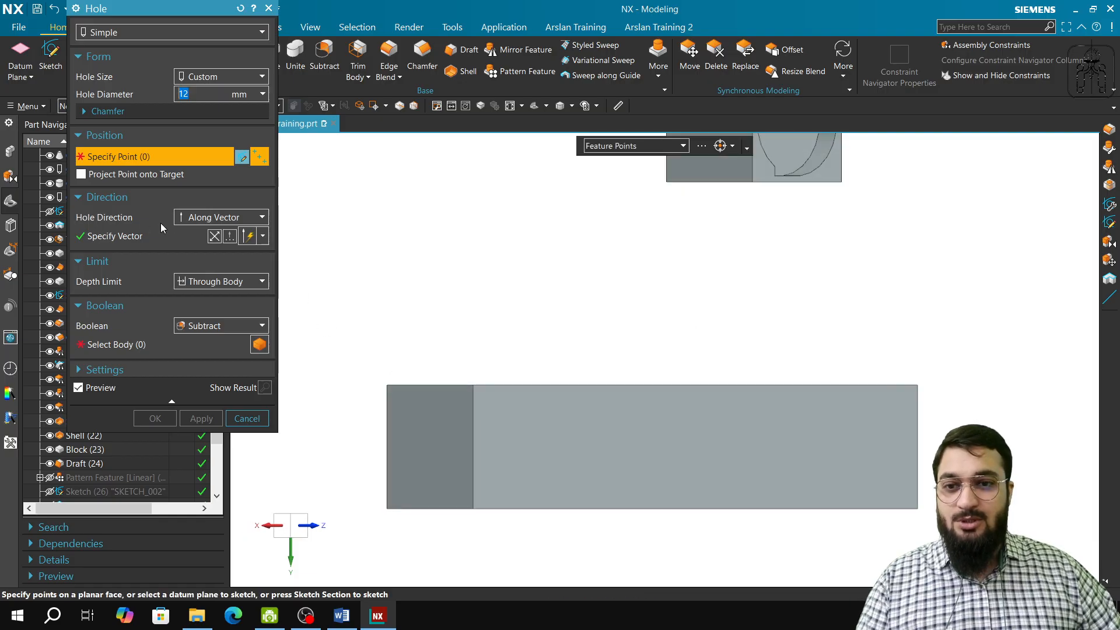
click(216, 218)
click(215, 240)
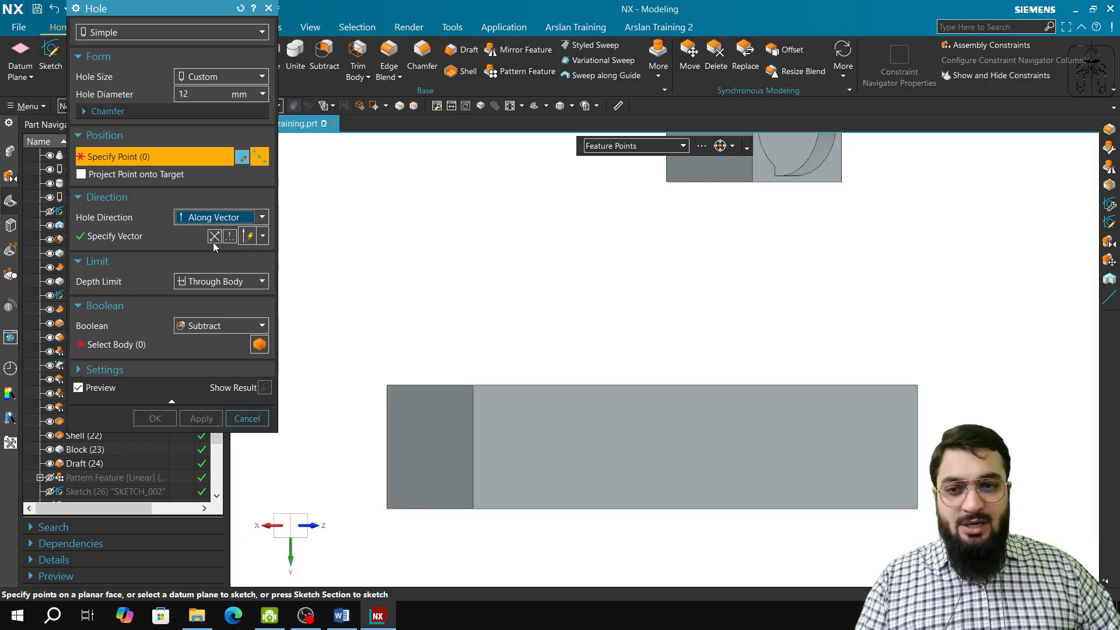
click(222, 217)
click(229, 233)
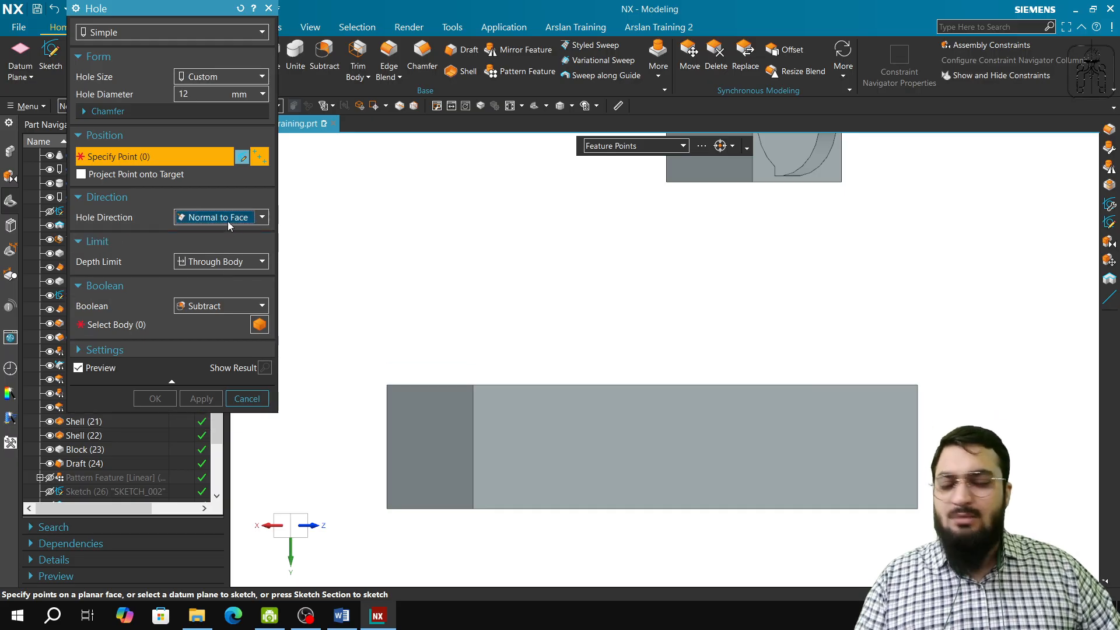
click(231, 220)
click(224, 241)
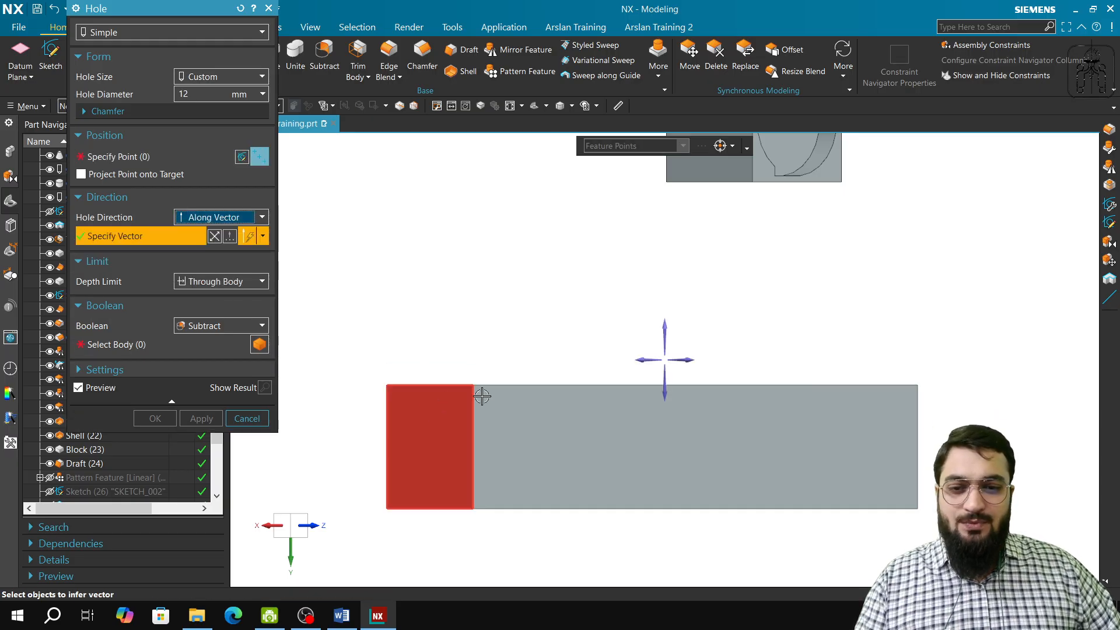
click(642, 360)
middle_drag(615, 414, 366, 345)
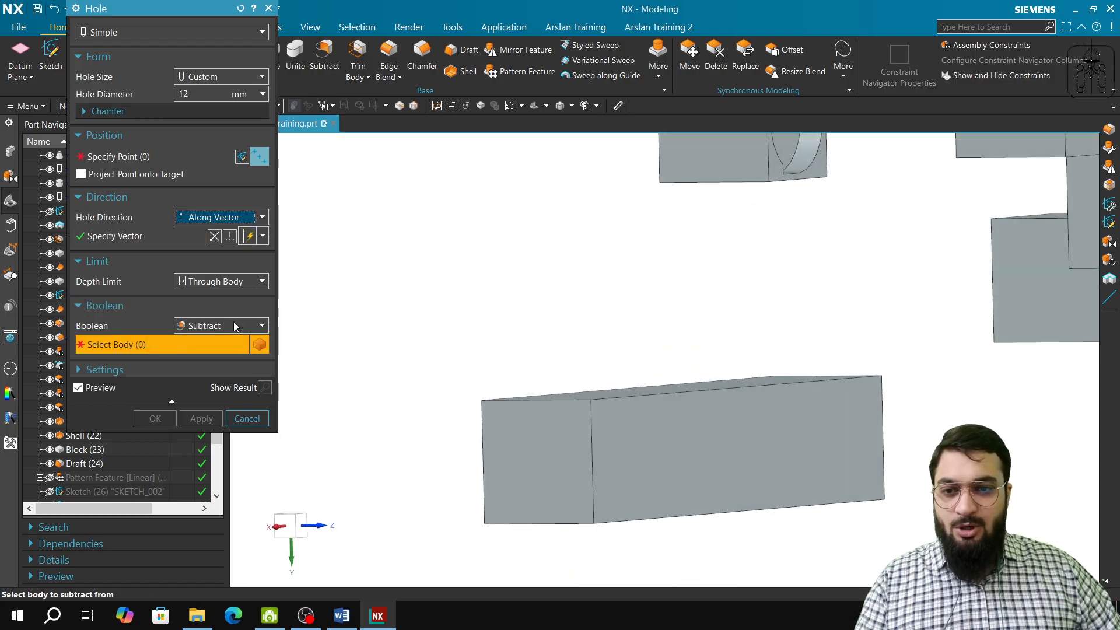
- Cut the 12 mm hole through the new block, placed near the upper corner at one end of its long face
click(519, 426)
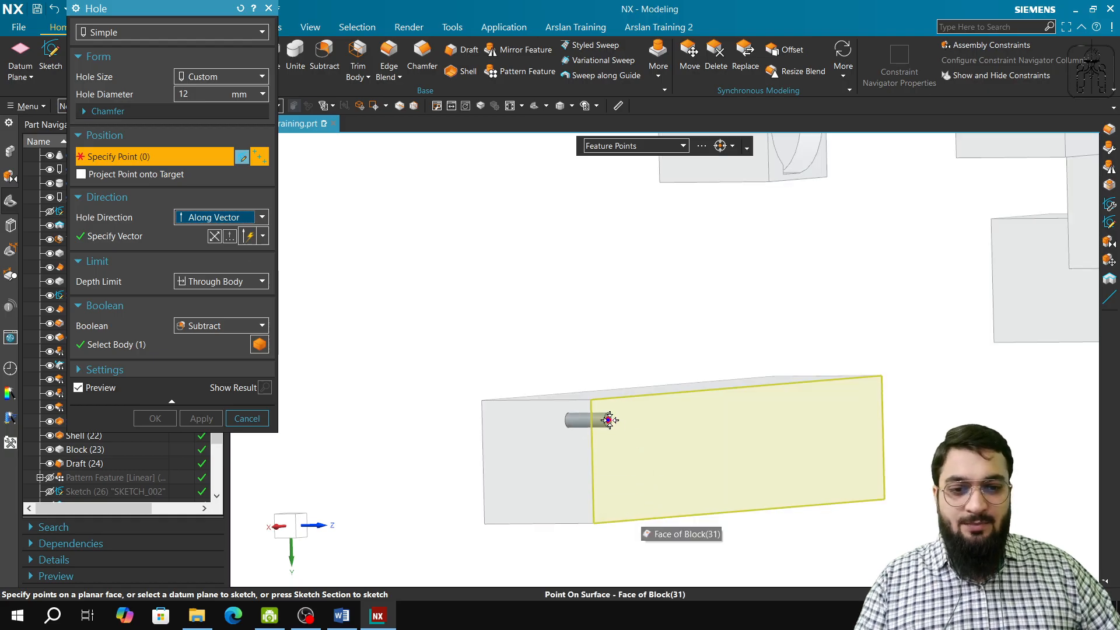
click(608, 419)
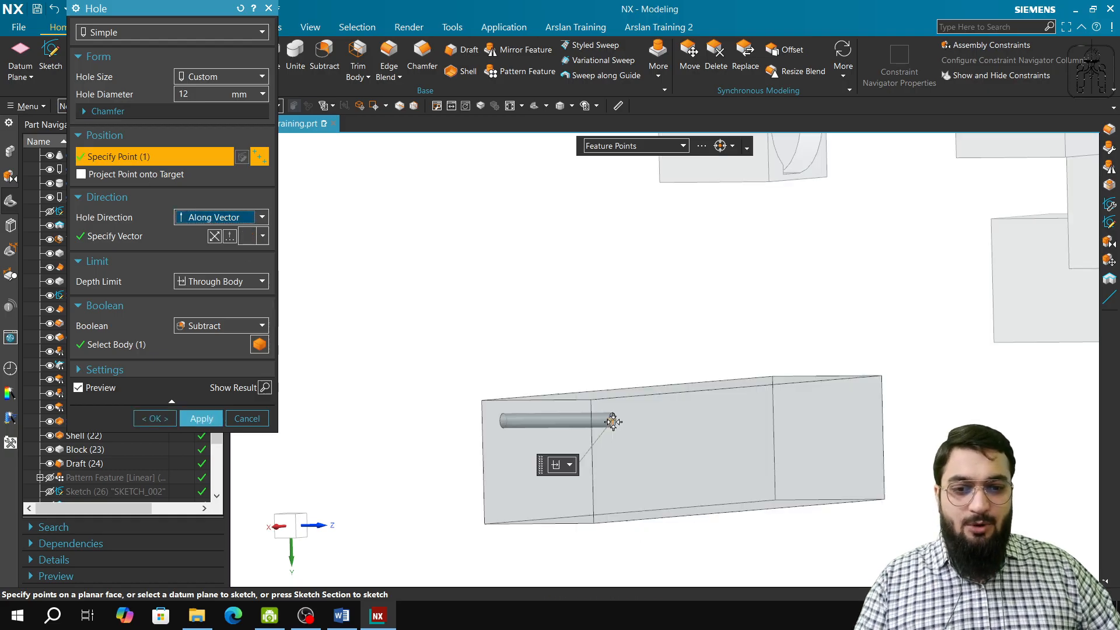
click(198, 419)
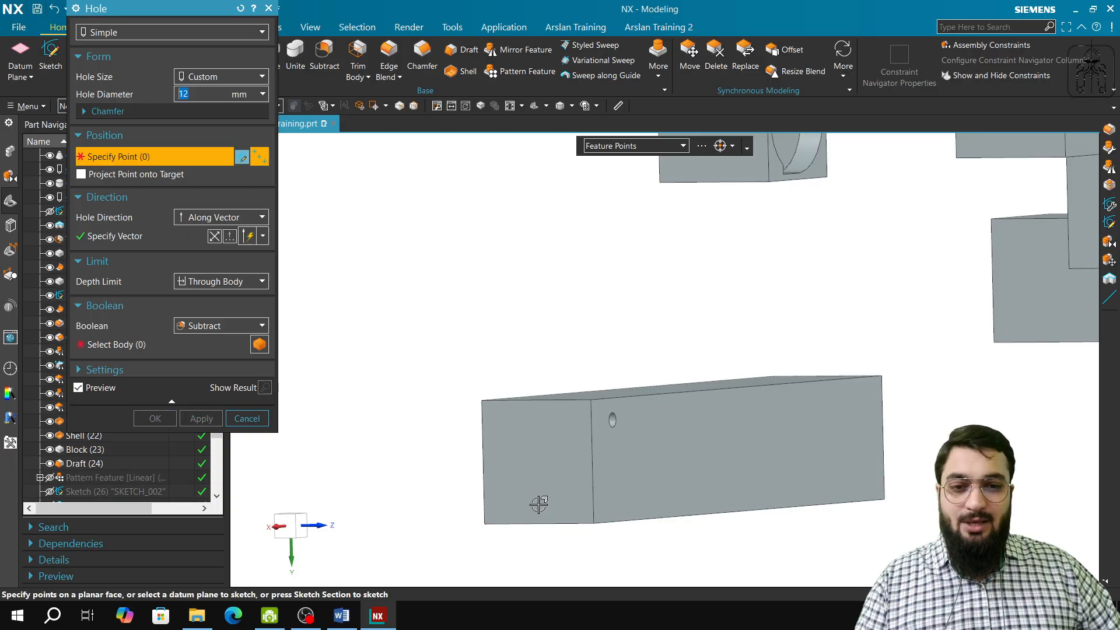
middle_drag(538, 505, 525, 500)
click(244, 420)
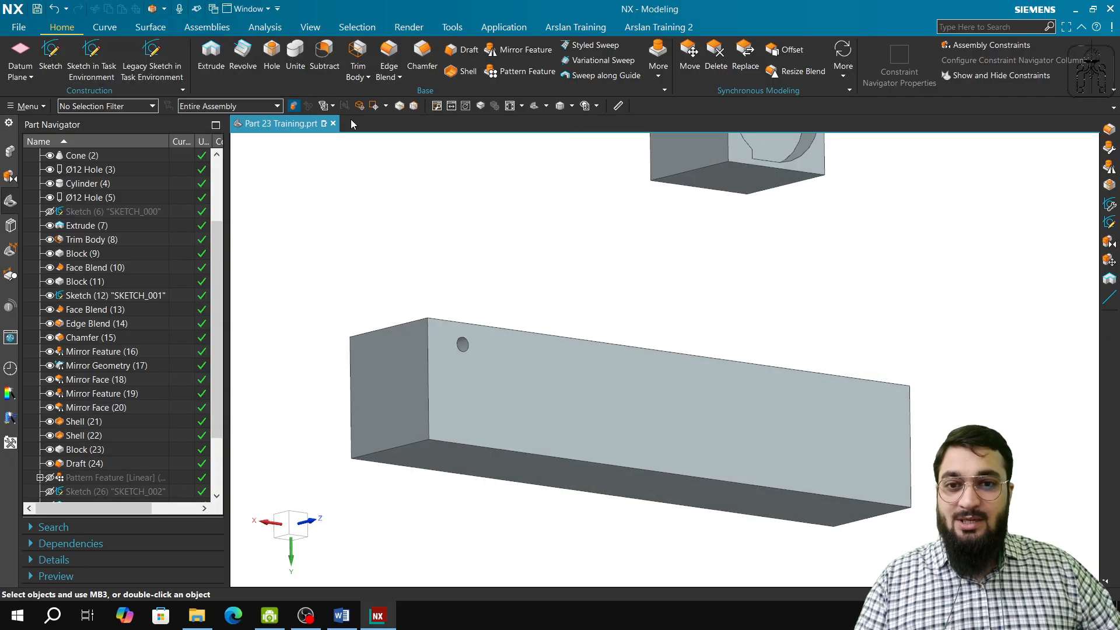
- Start a pattern feature of the 12 mm hole in the long block and set its layout to Linear
click(521, 72)
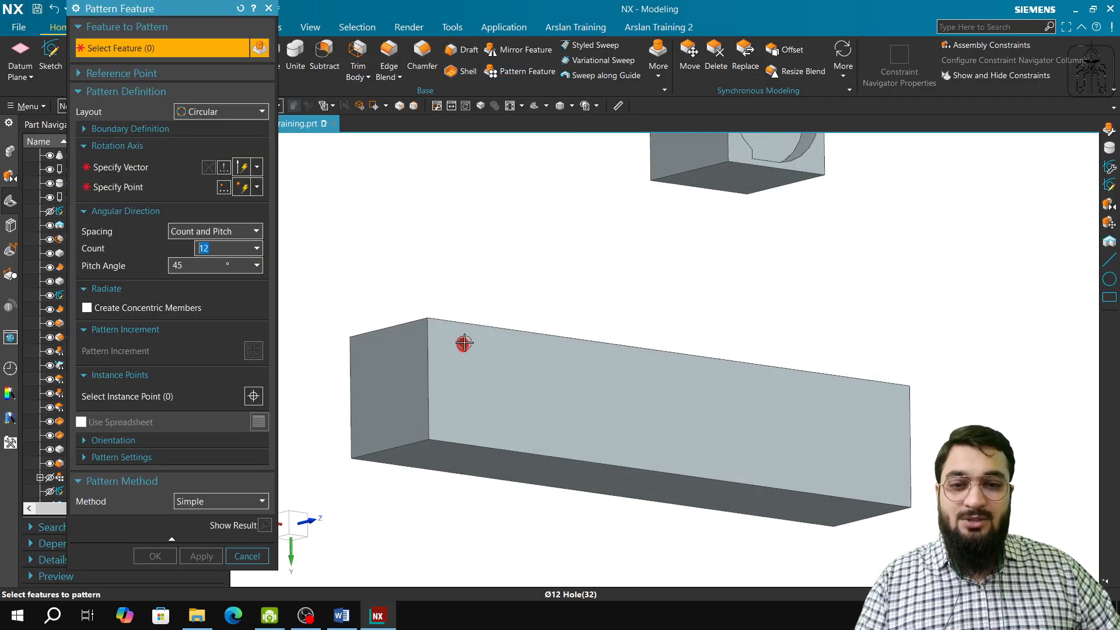
click(464, 343)
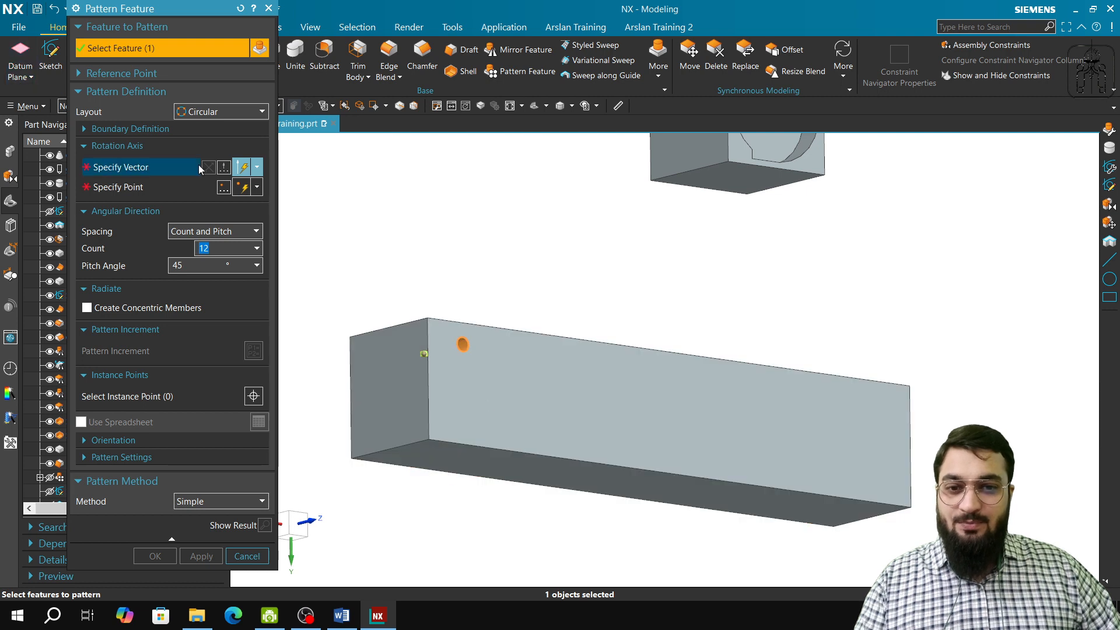
click(101, 171)
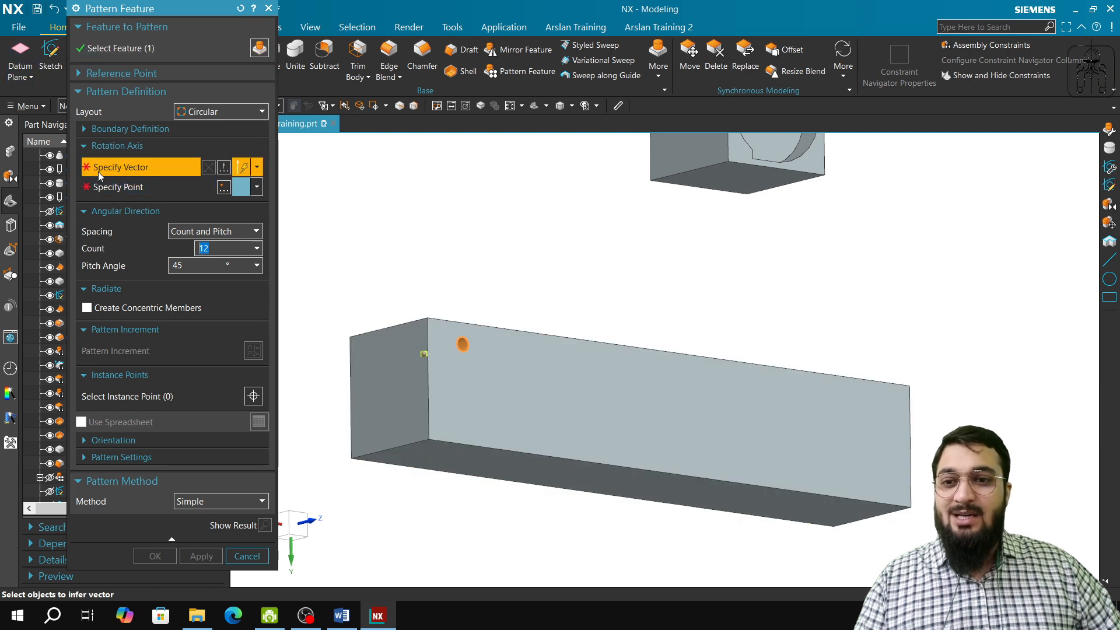
click(697, 376)
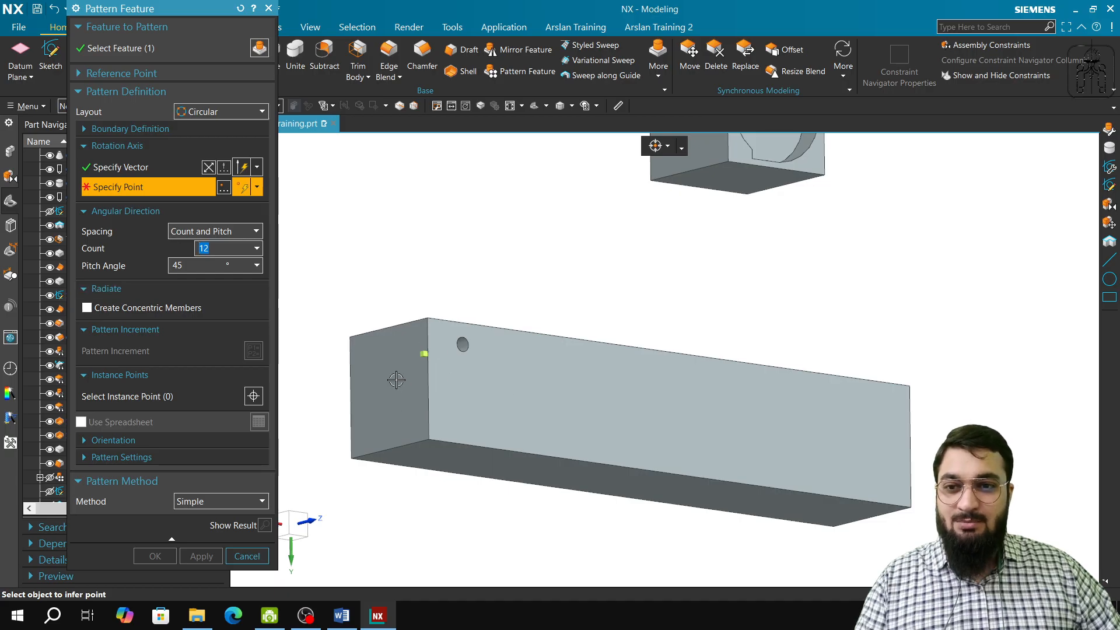
mouse_move(396, 380)
middle_down()
mouse_move(392, 408)
mouse_move(389, 382)
middle_up()
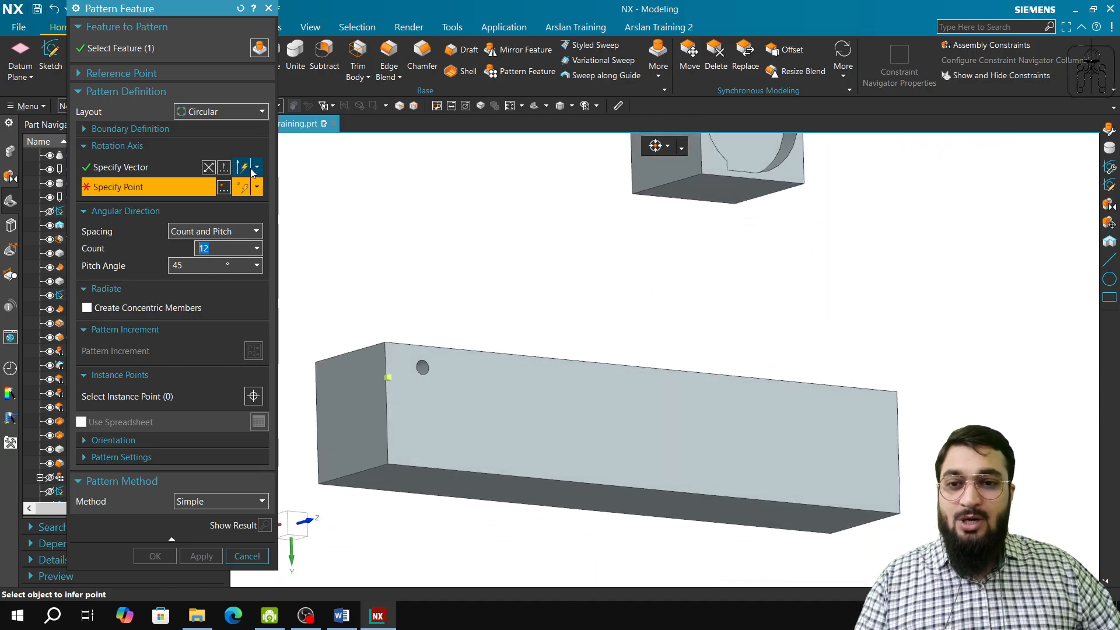
click(215, 110)
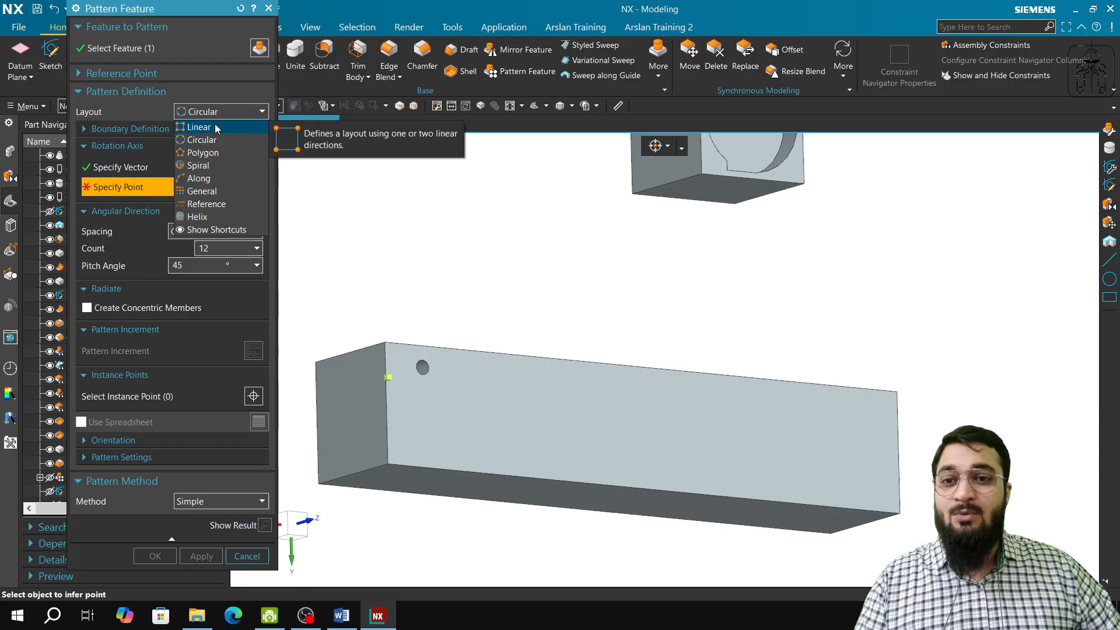
click(215, 128)
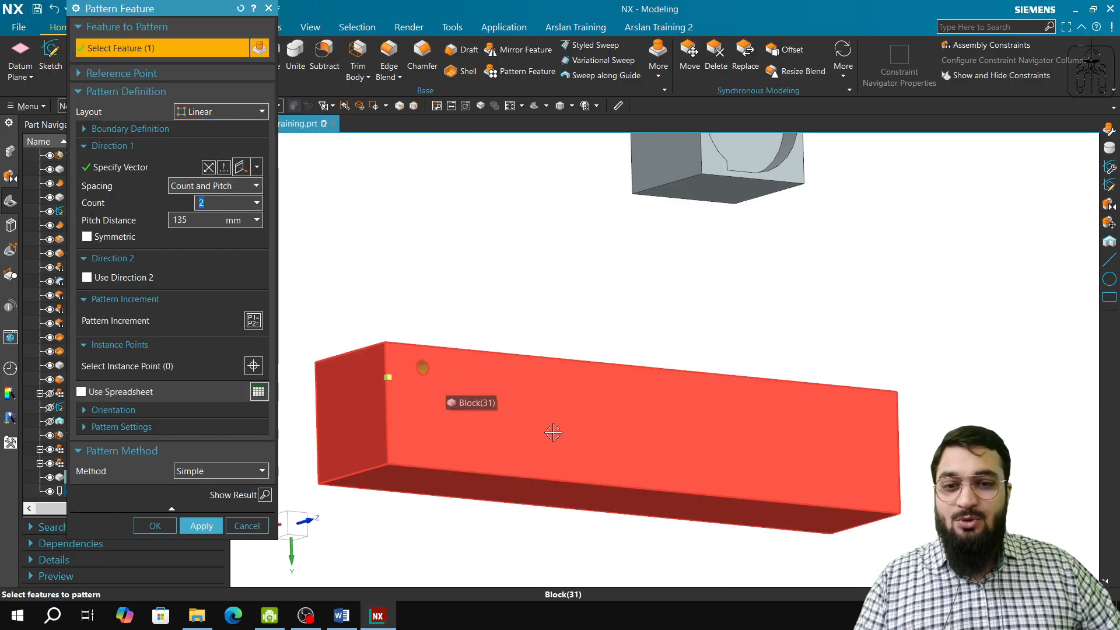
- Define Direction 1 of the hole pattern as an inferred vector running lengthwise along the block, away from the hole's end
click(121, 167)
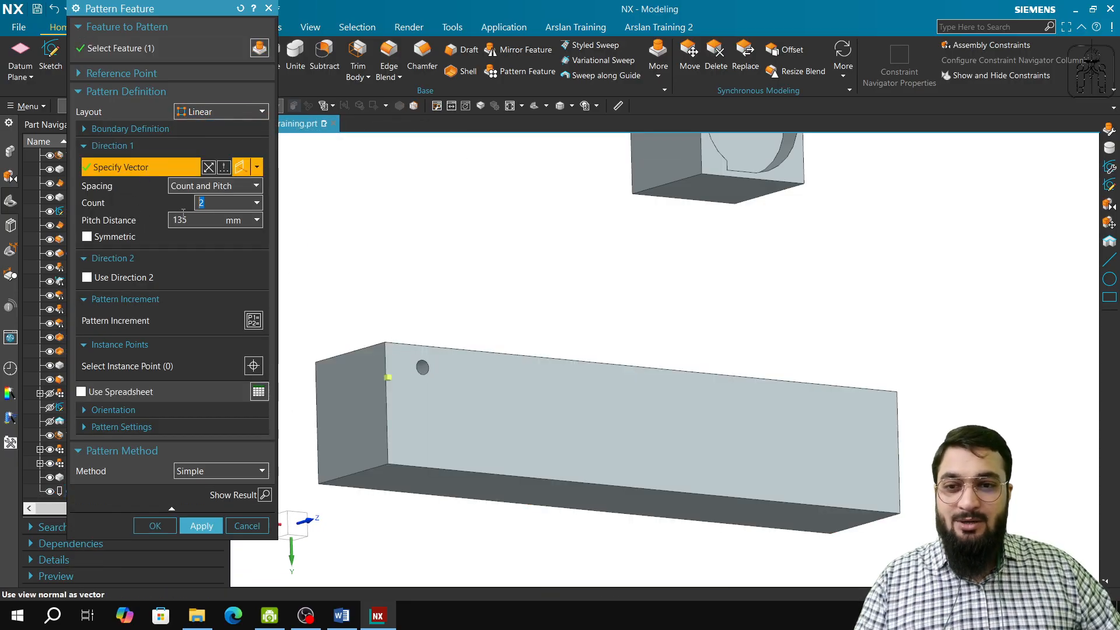
click(223, 168)
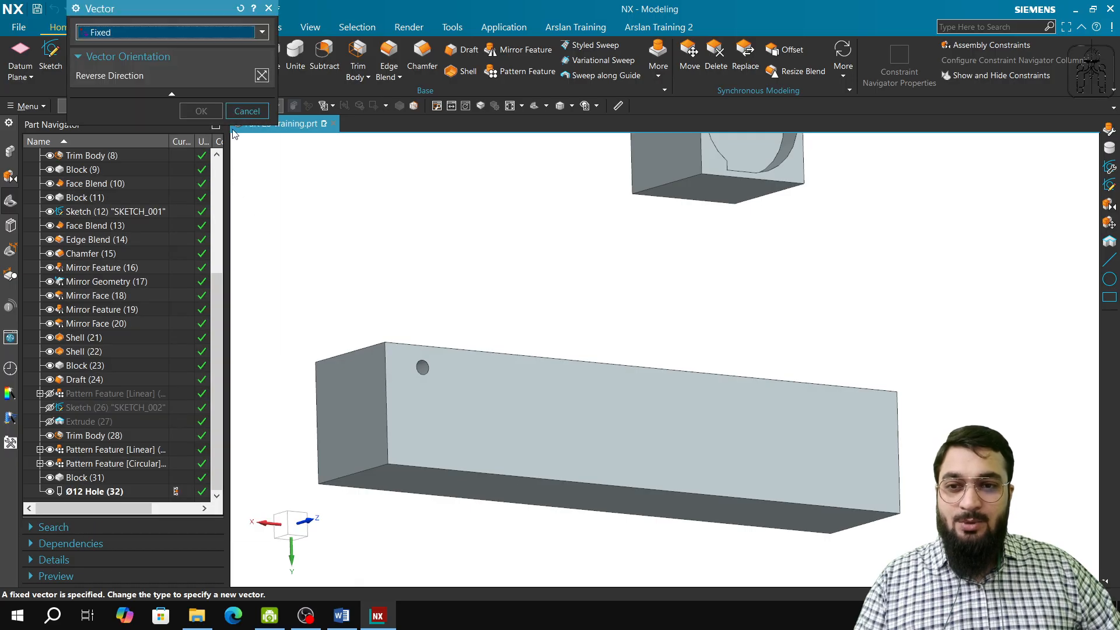
click(193, 38)
click(176, 52)
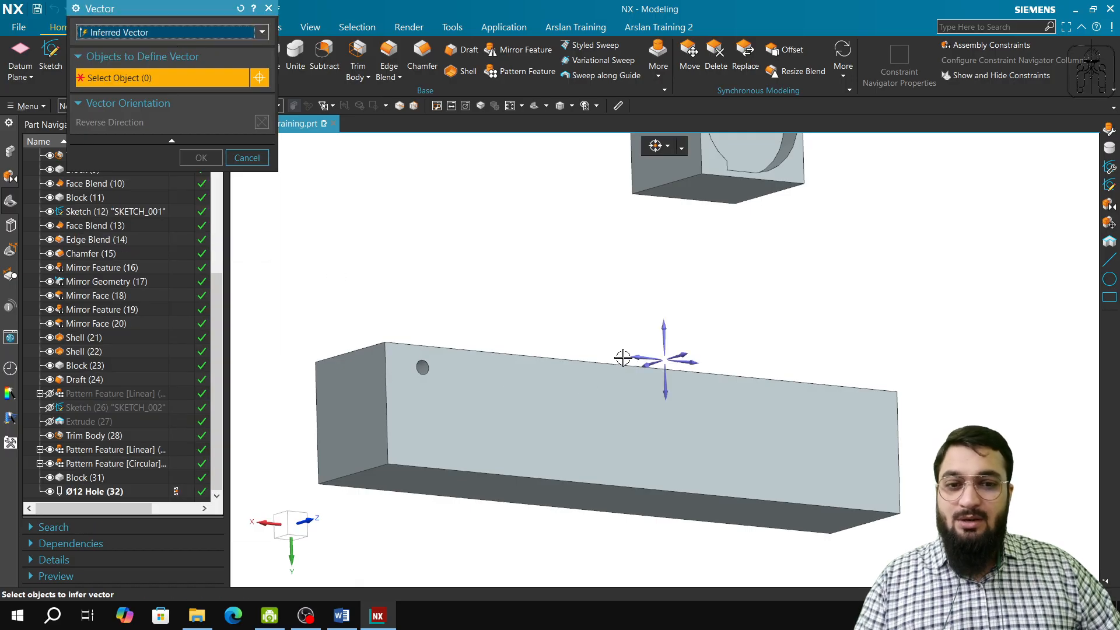
click(698, 364)
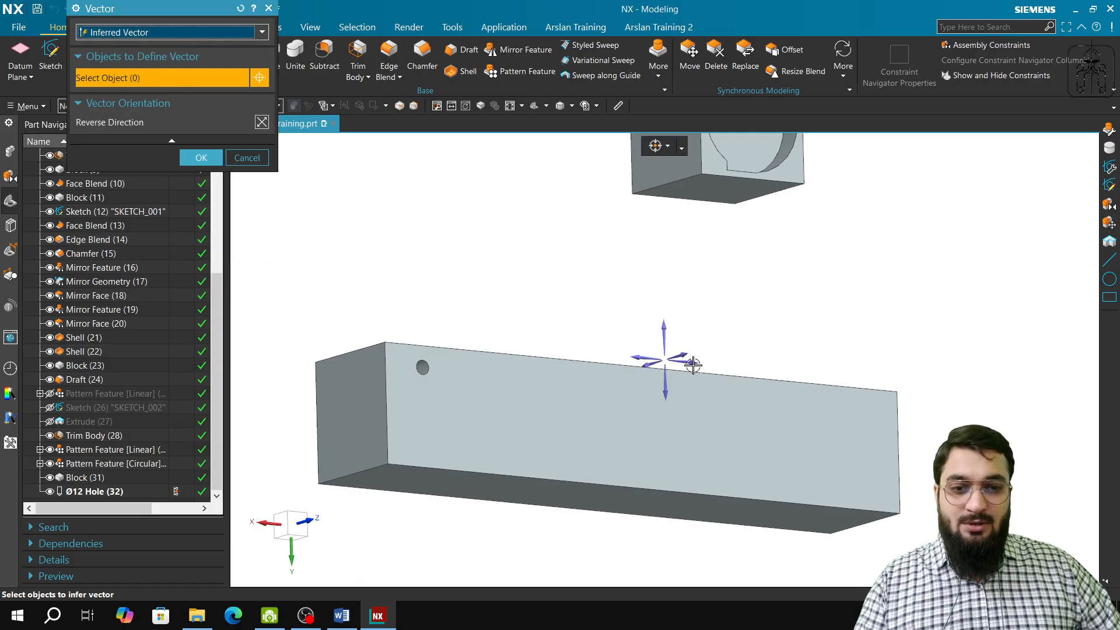
click(199, 158)
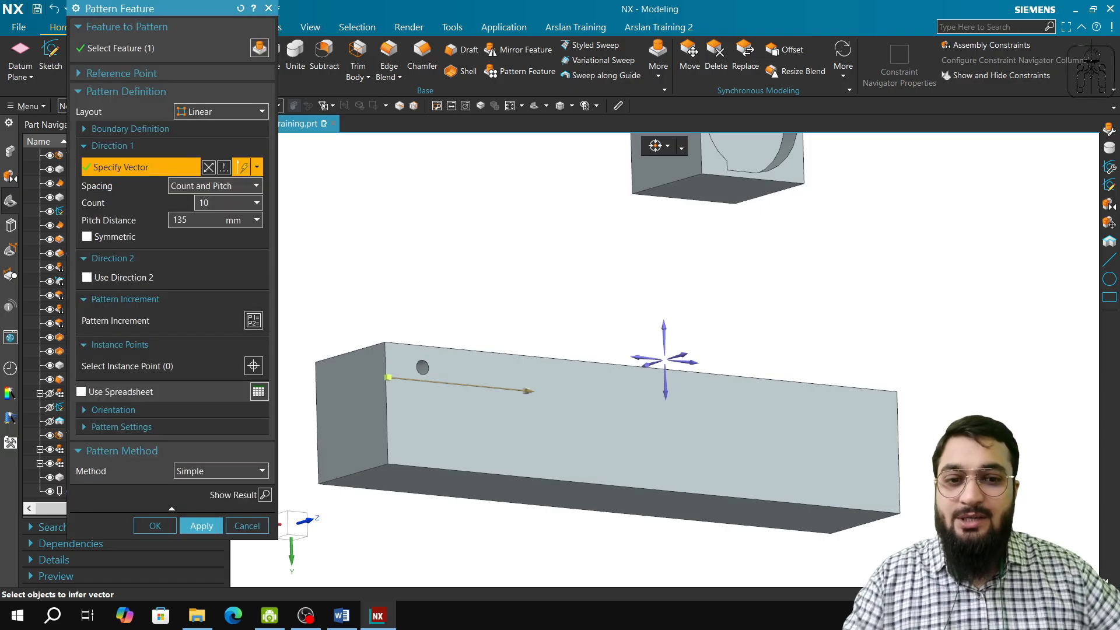
- Set Direction 1 to a count of 10 with Count and Span spacing and a span distance of 450 mm
key(Tab)
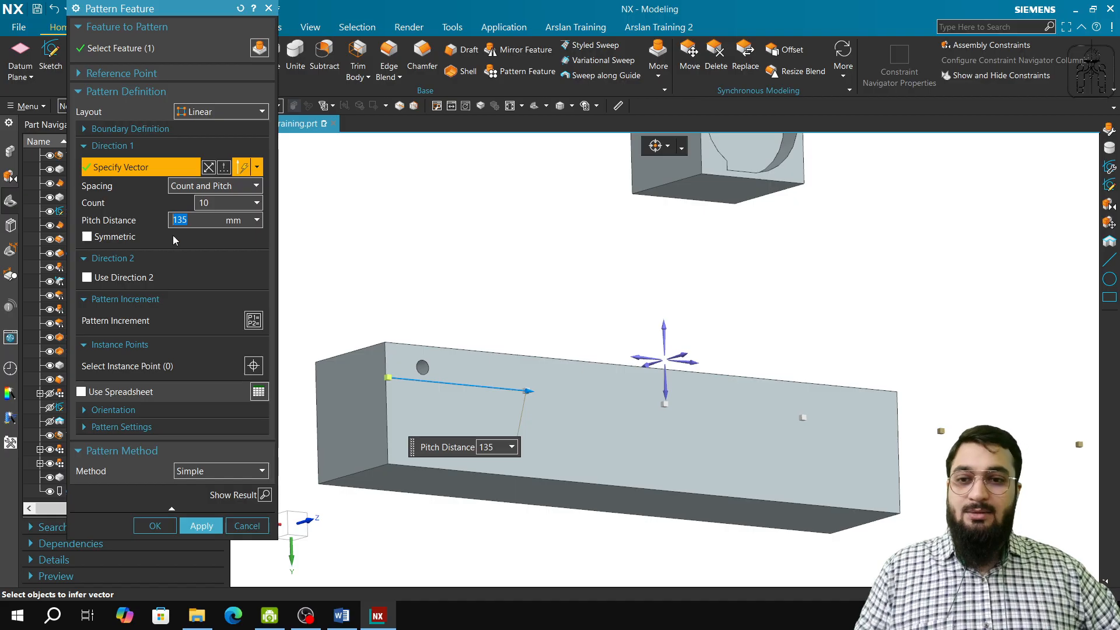
click(221, 187)
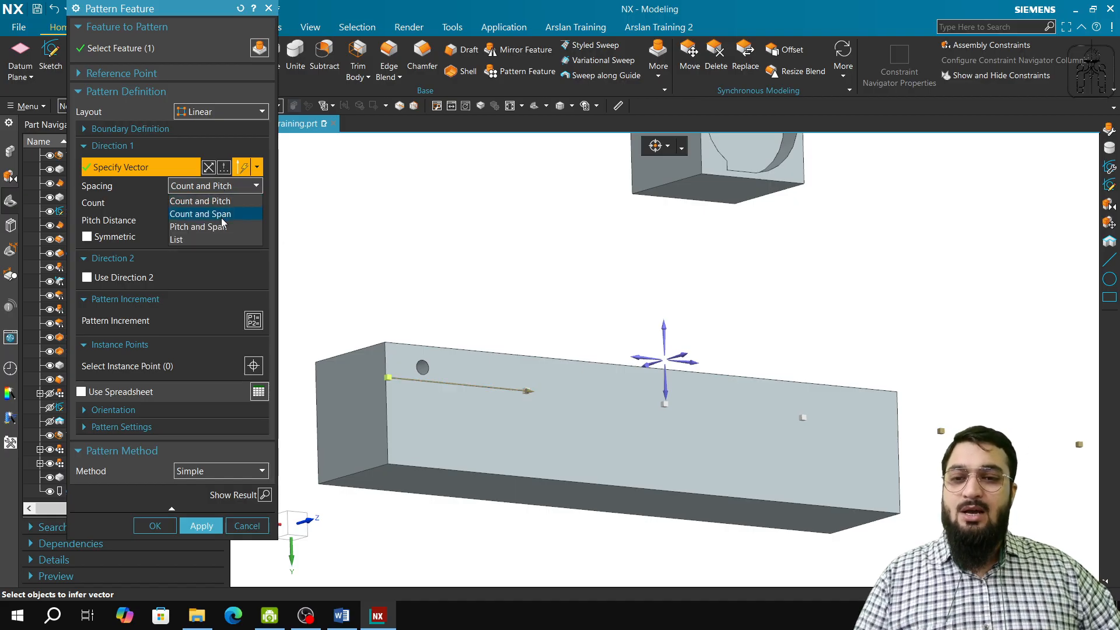
click(221, 217)
scroll(600, 438, down, 2)
scroll(752, 484, up, 5)
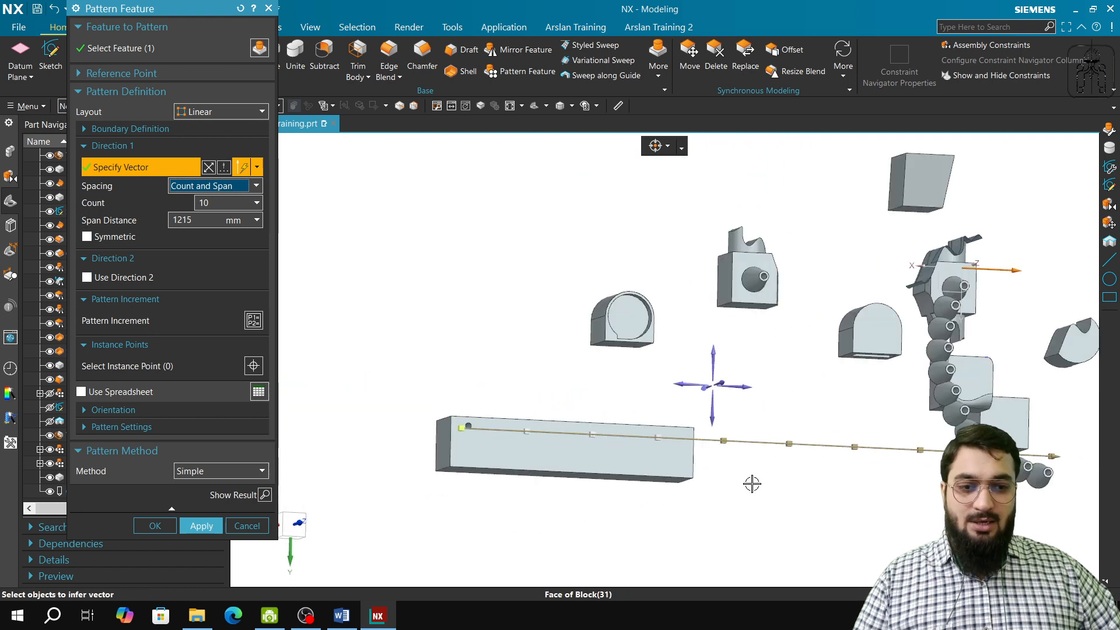
drag(1061, 463, 686, 447)
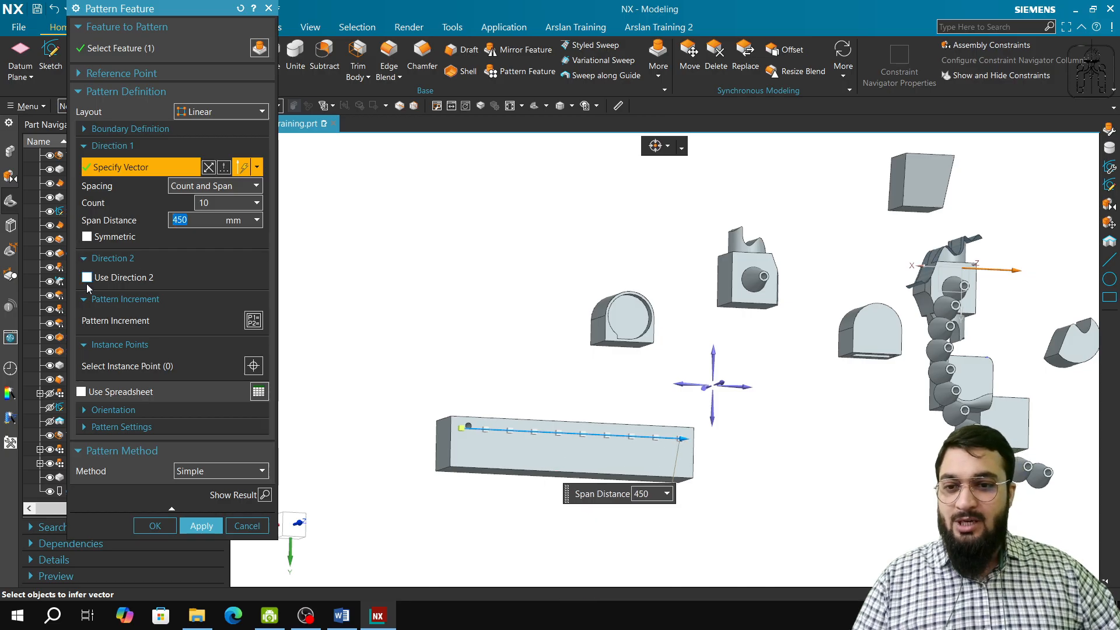
- Add Direction 2 down the block's face along the Y-axis, using Count and Span with 3 holes over 50 mm, and create the pattern
click(86, 282)
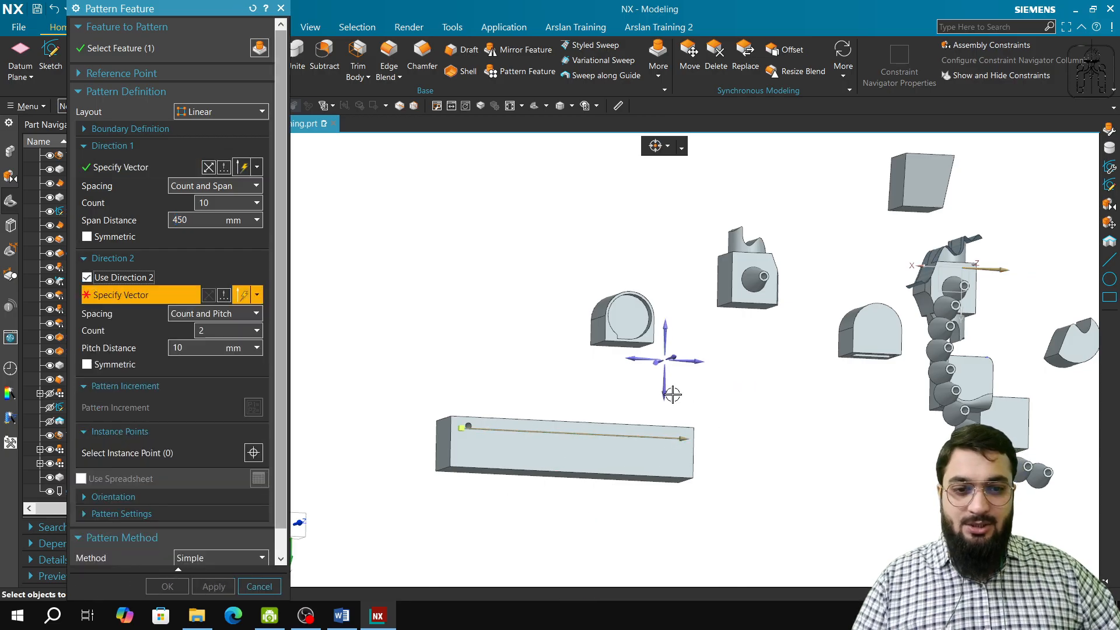
click(663, 379)
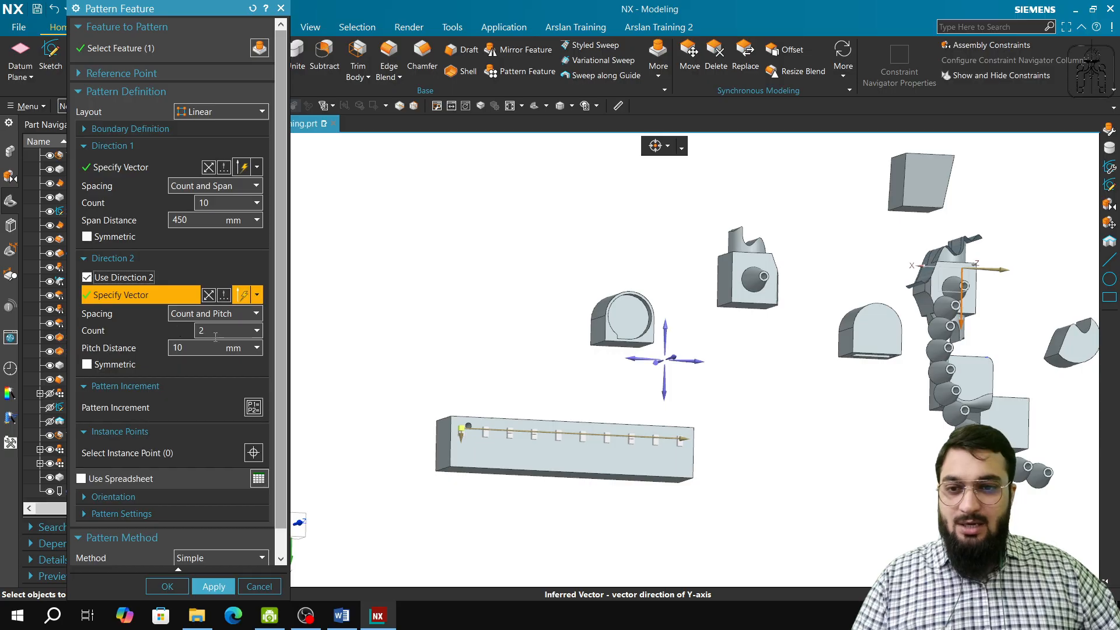
click(220, 315)
click(221, 343)
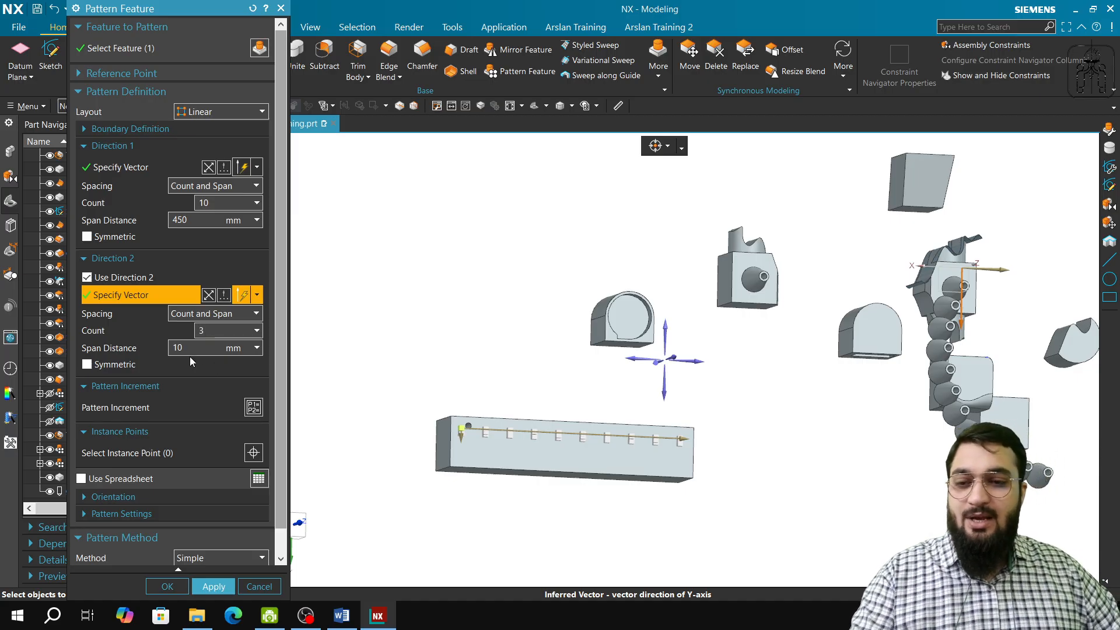
key(Tab)
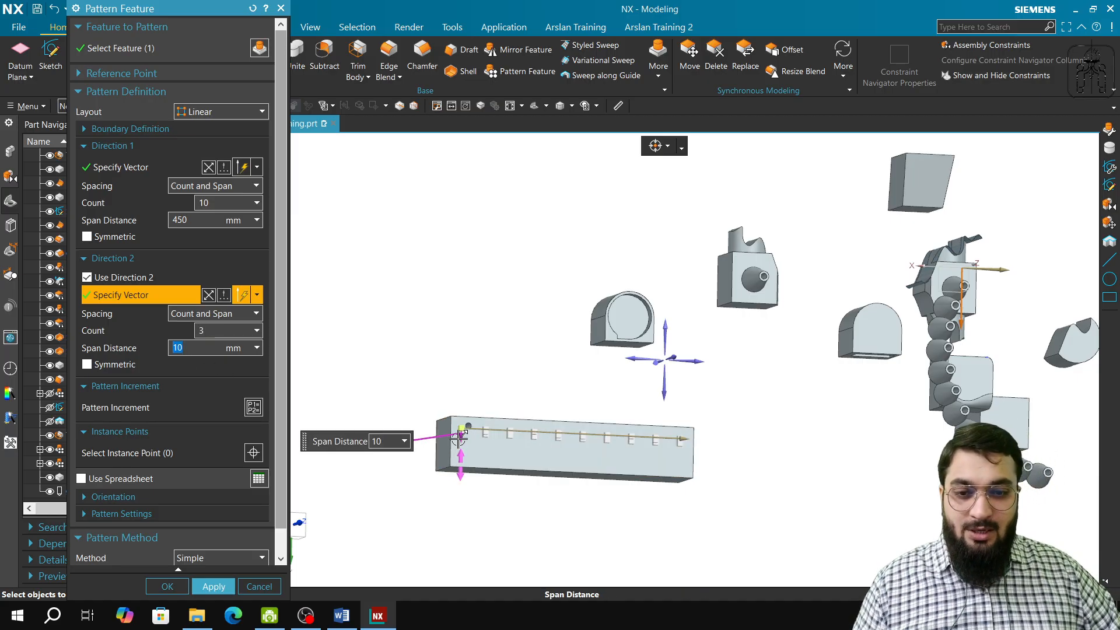
drag(458, 439, 461, 456)
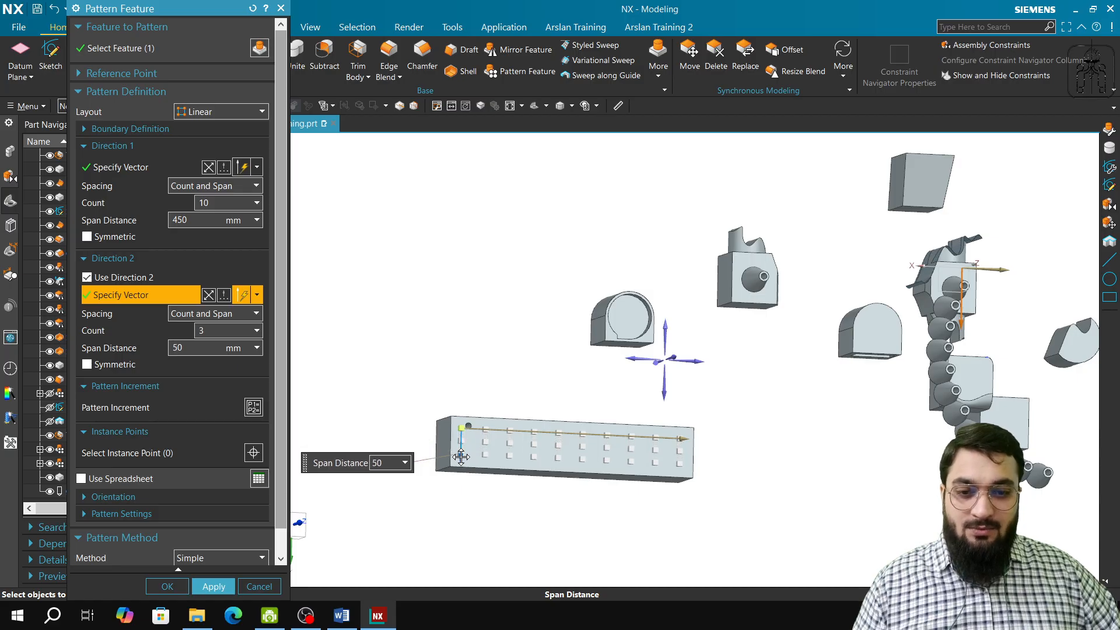
click(213, 586)
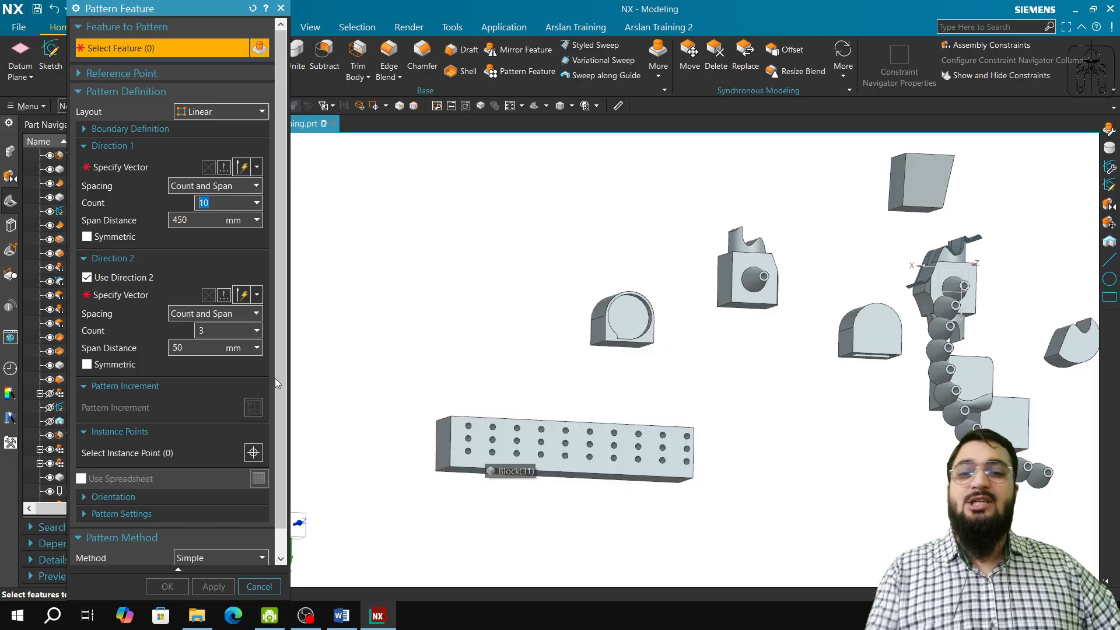
click(253, 585)
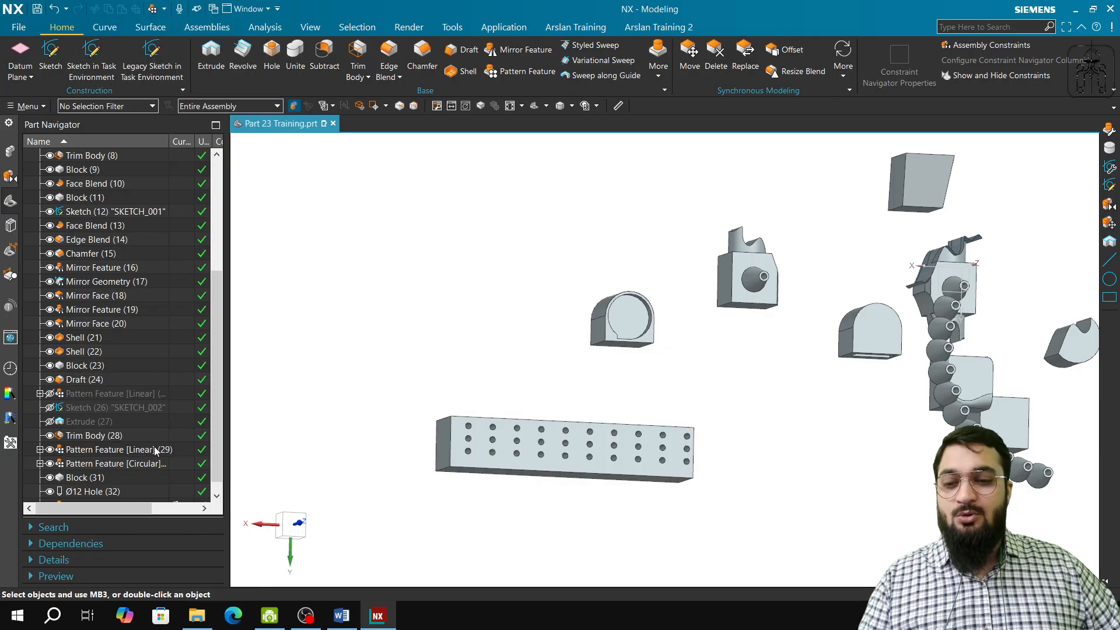
- Edit the long block's hole pattern, turning off Direction 2 and changing the layout to Circular
double_click(139, 492)
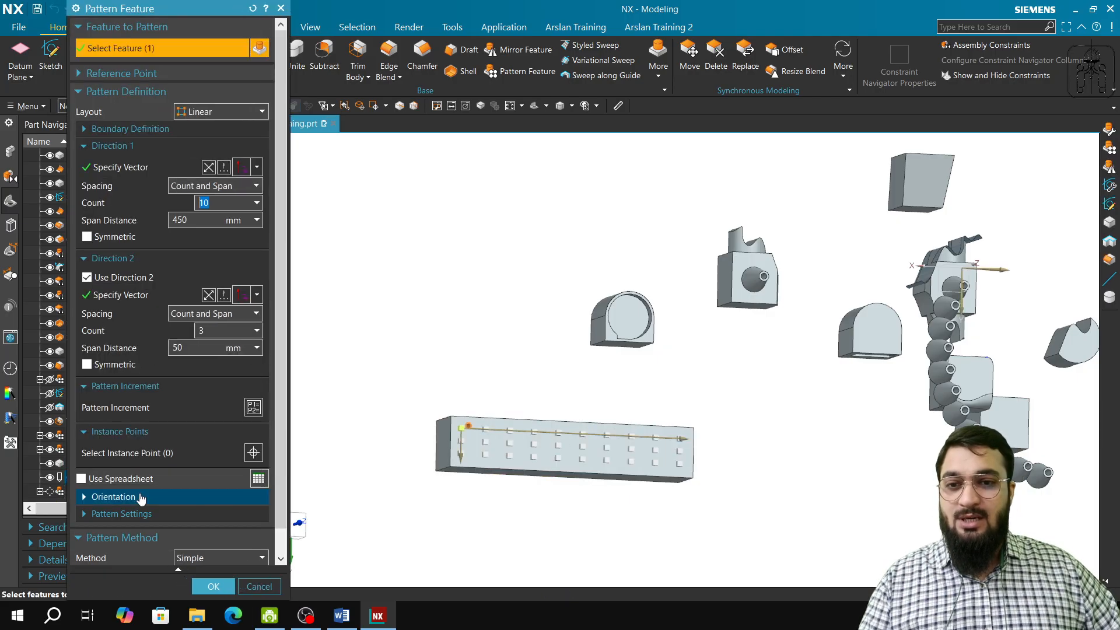
click(121, 275)
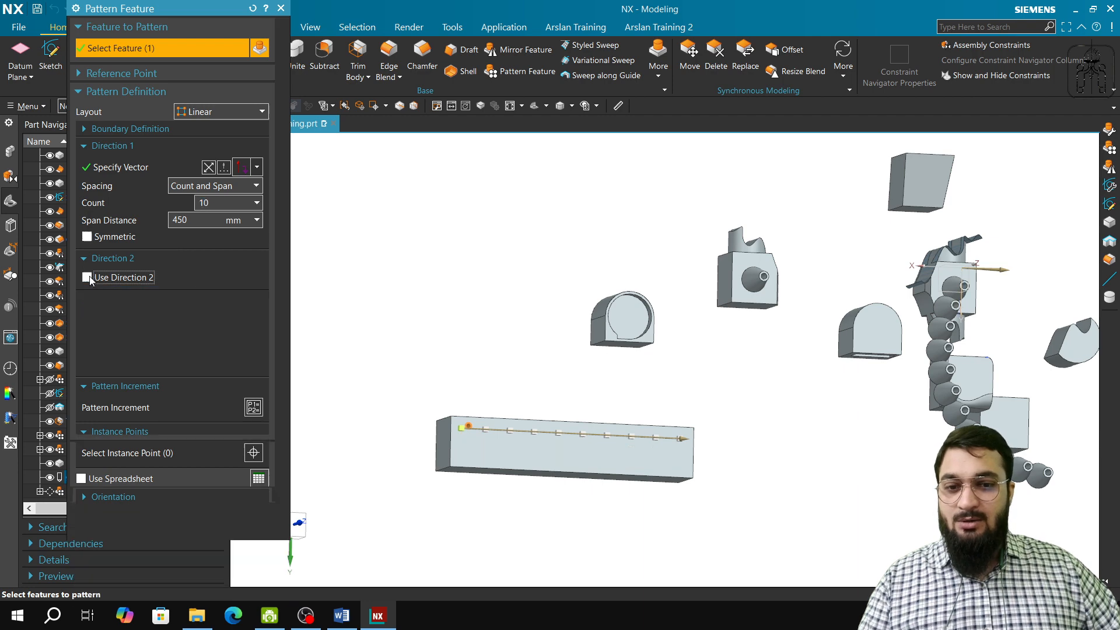
click(217, 113)
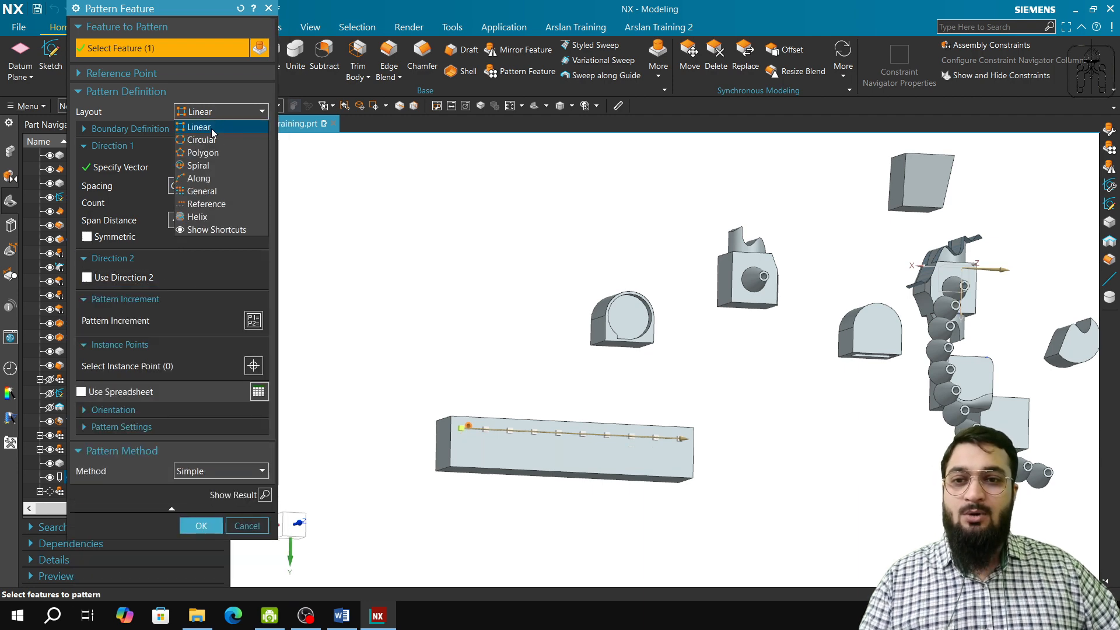
click(214, 134)
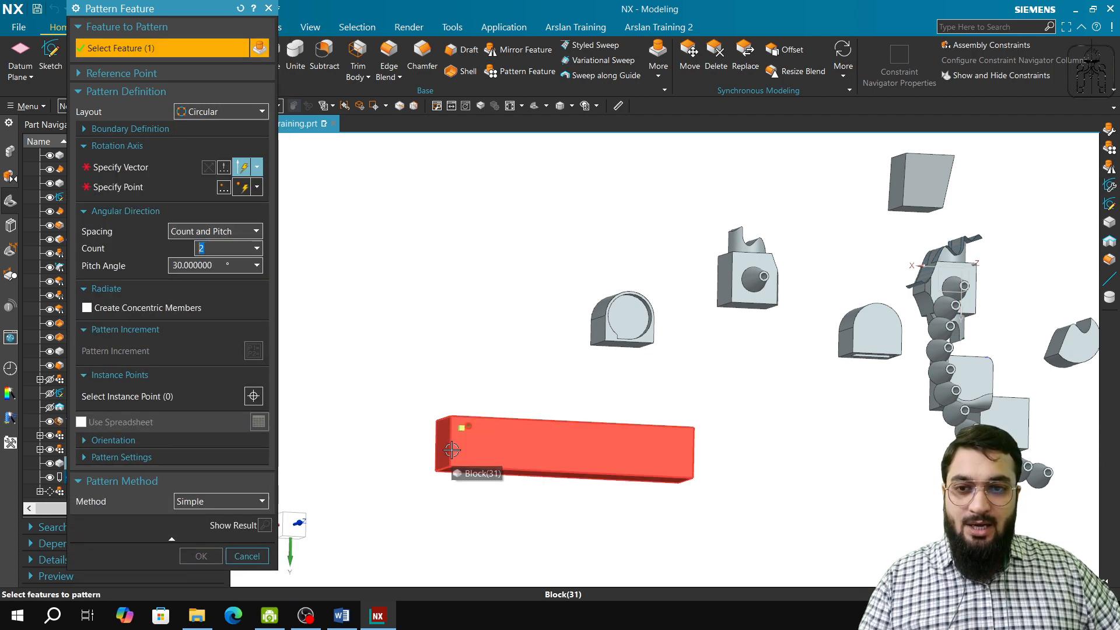
- Define the circular pattern's rotation axis perpendicular to the block's long face, through a point on the face just beside and below the hole
scroll(452, 449, up, 3)
click(165, 179)
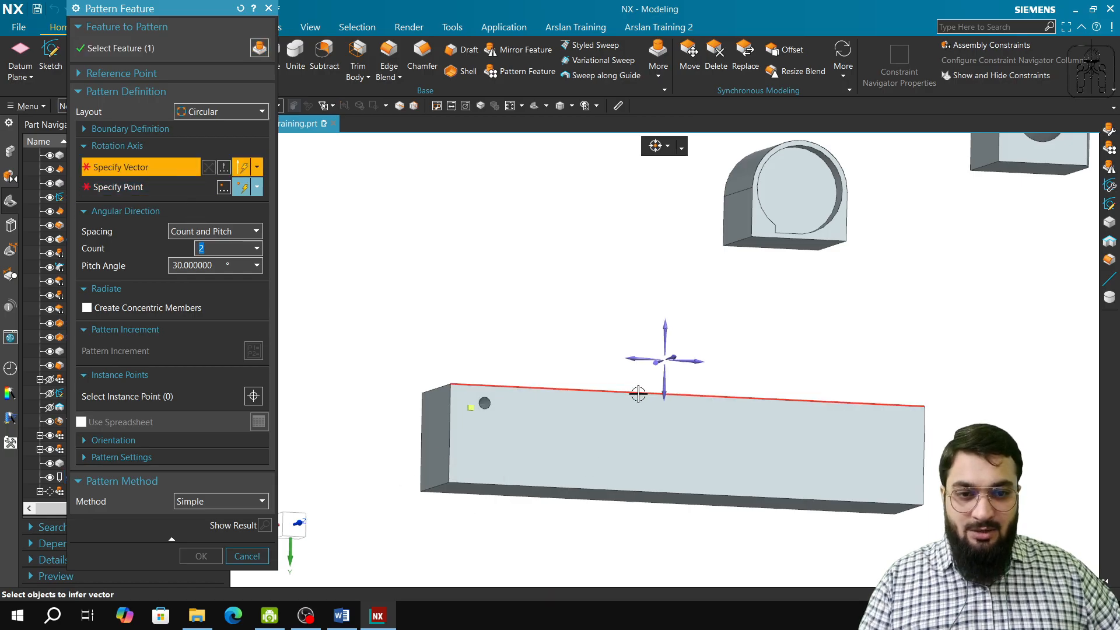
middle_drag(637, 393, 655, 395)
click(591, 353)
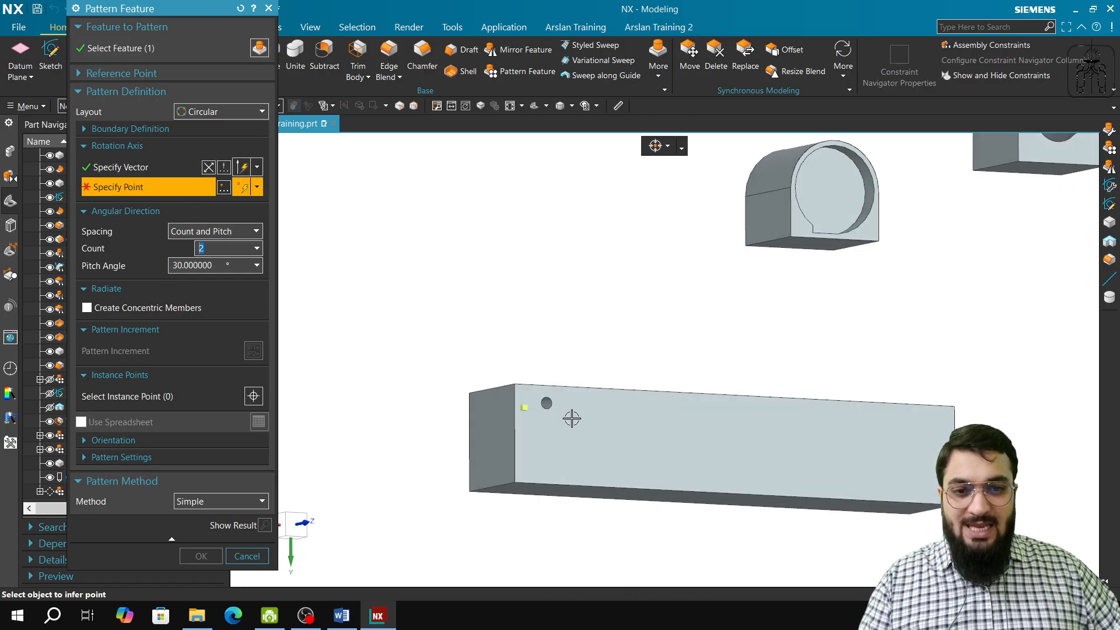
middle_drag(547, 427, 508, 445)
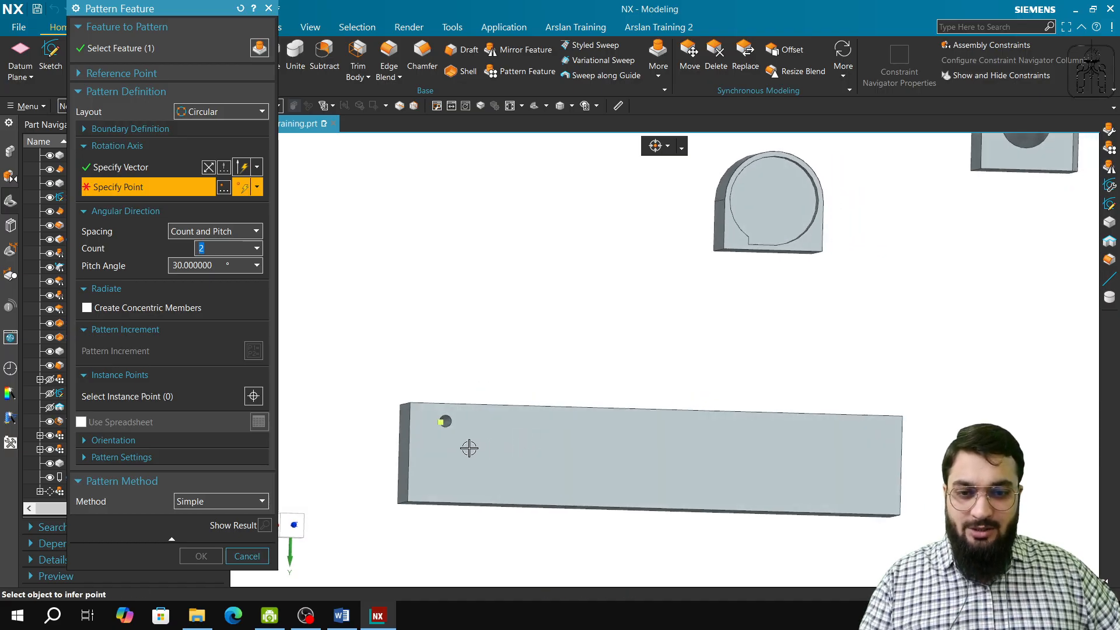
click(469, 441)
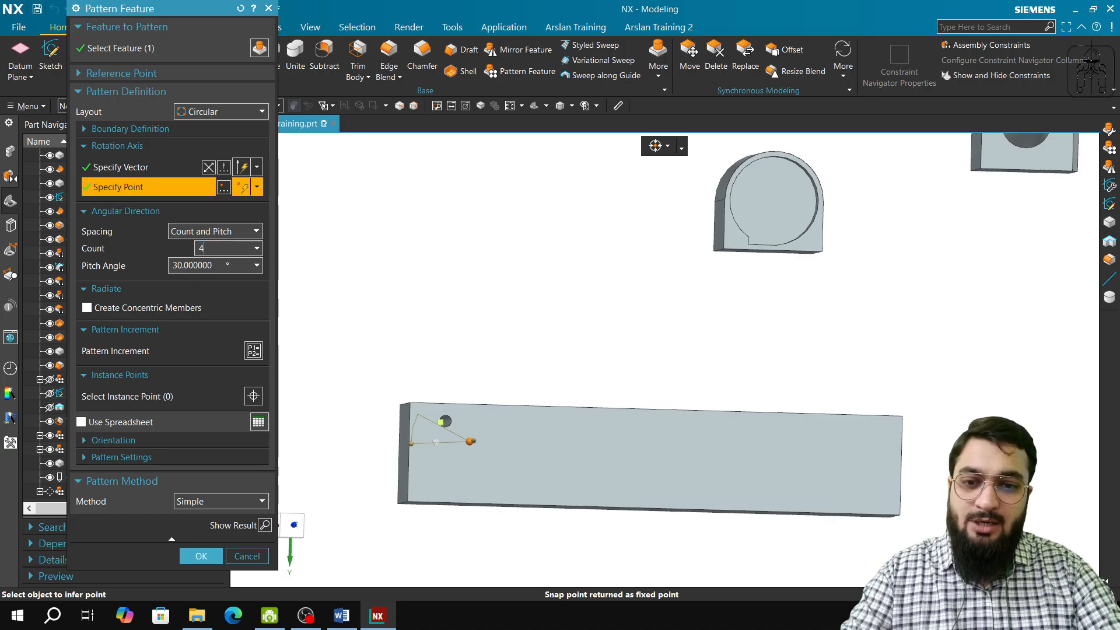
- Set the circular hole pattern's count to 8, keeping Count and Pitch spacing
key(Tab)
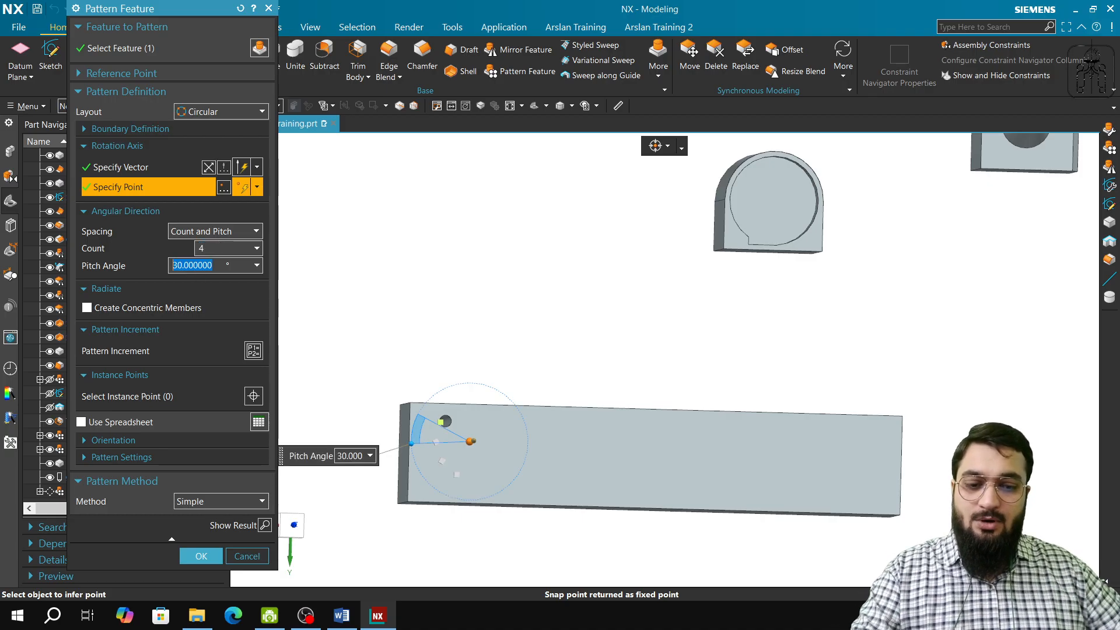
key(BackSpace)
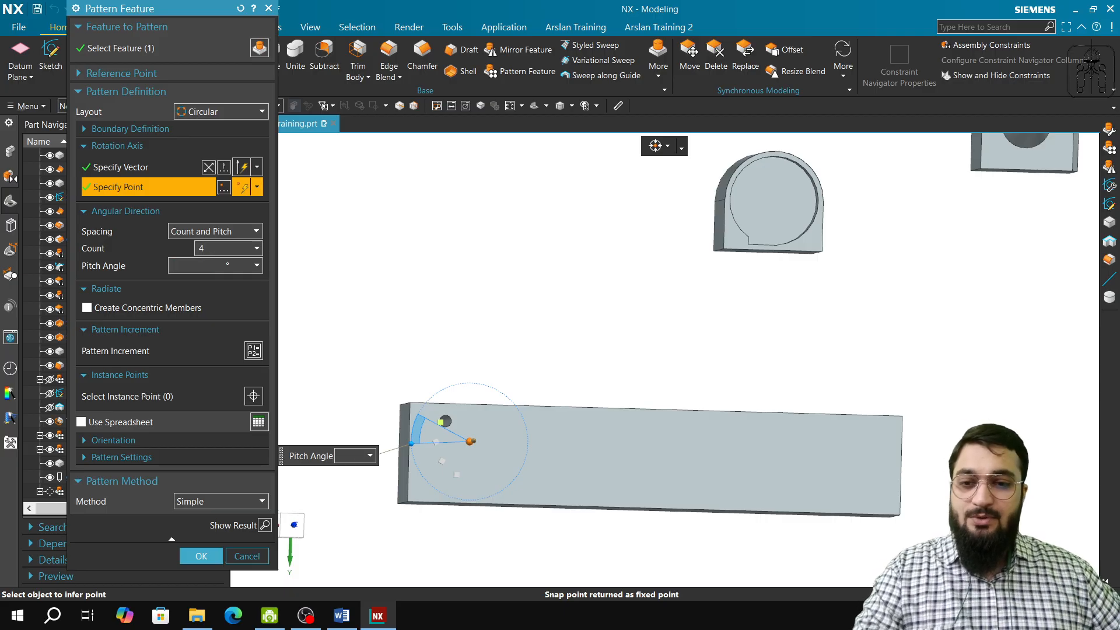
click(226, 248)
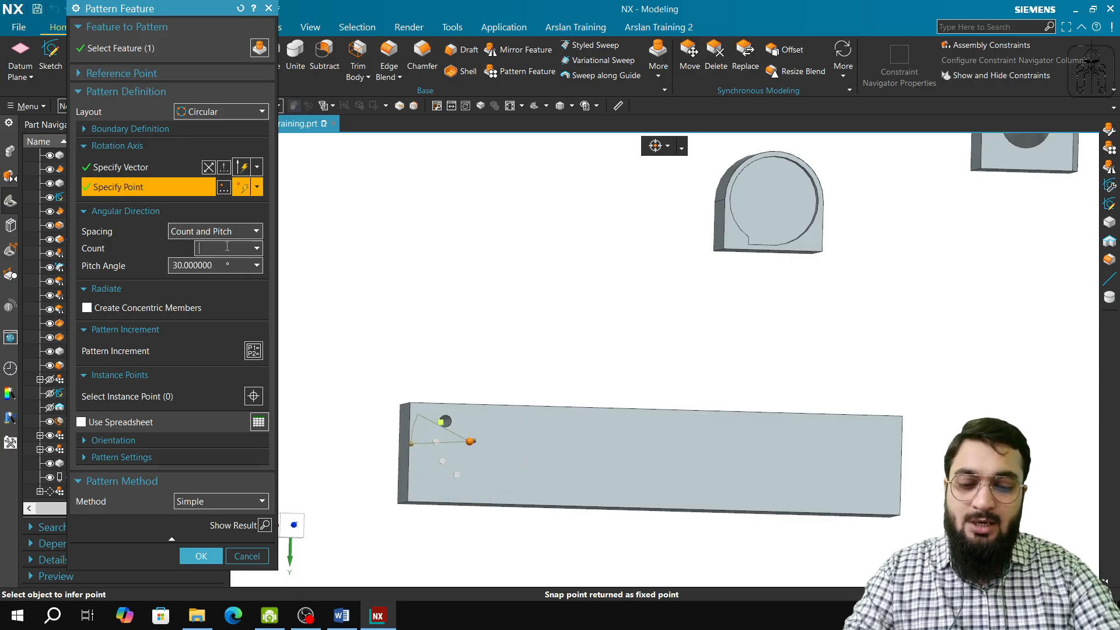
text(8)
key(Tab)
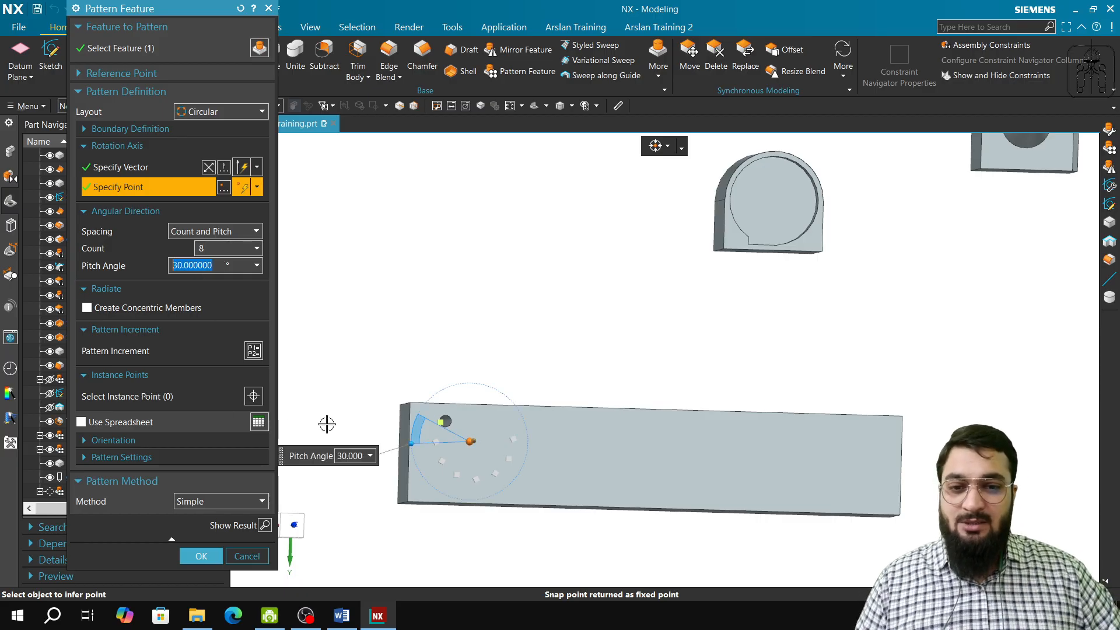
- Apply the circular layout to the long block's hole pattern and inspect the holes on the block's face
click(201, 556)
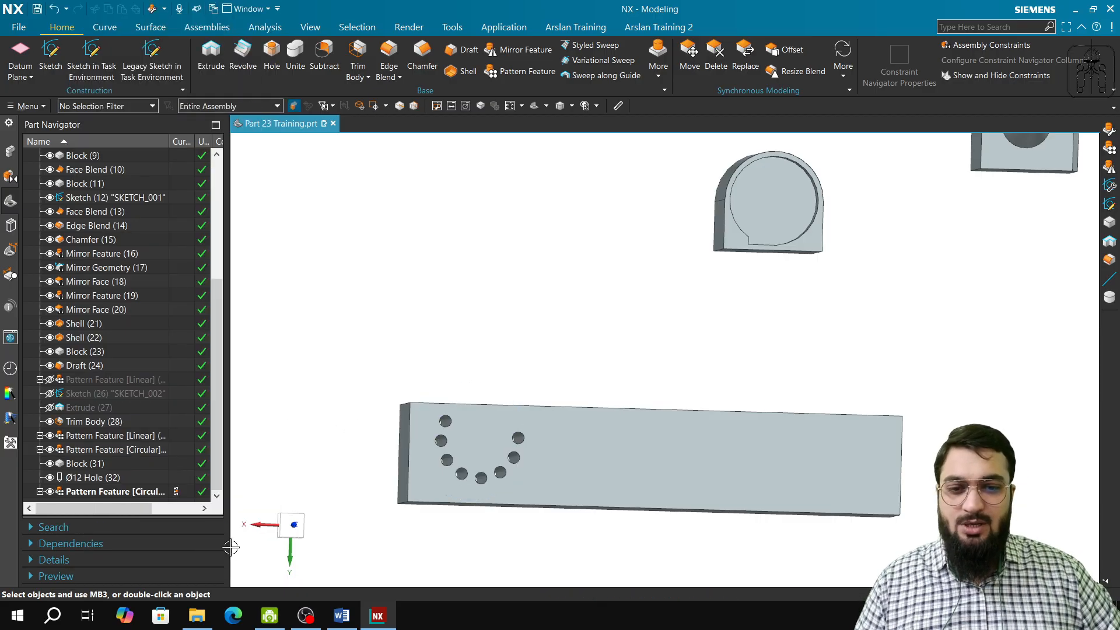
middle_drag(442, 483, 453, 491)
scroll(707, 463, up, 3)
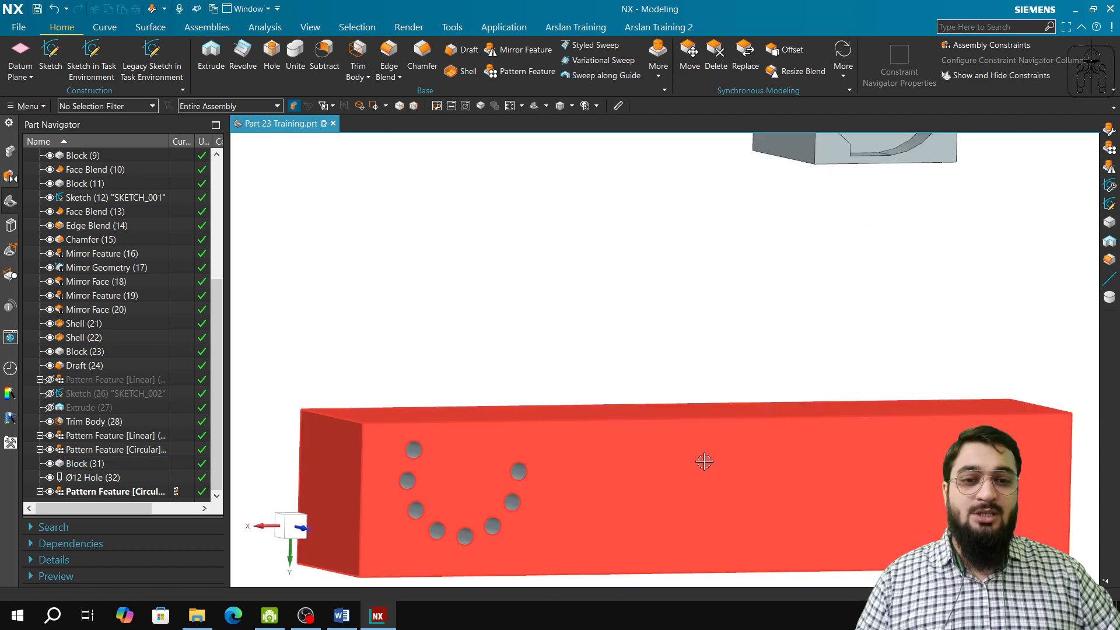
scroll(708, 460, down, 5)
shift+middle_drag(865, 323, 469, 322)
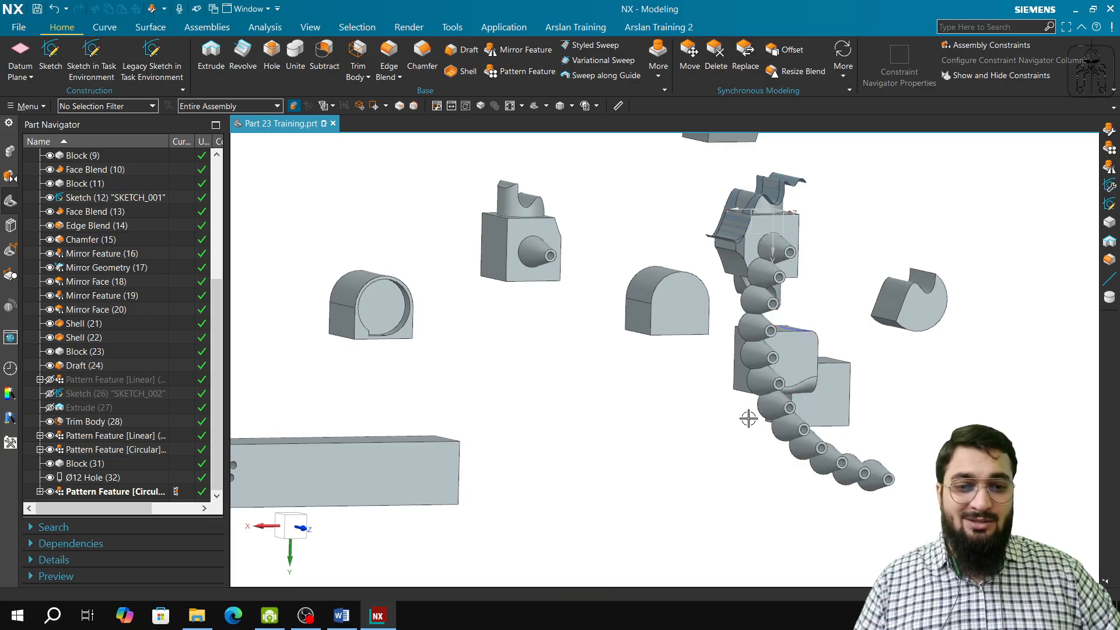
middle_drag(748, 418, 887, 434)
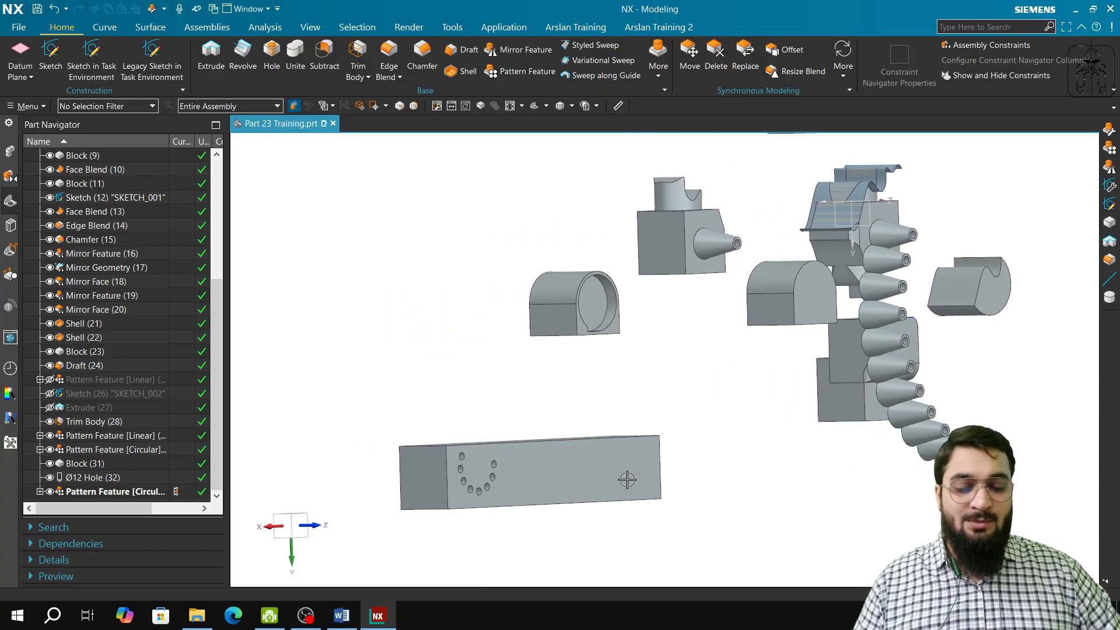
scroll(456, 493, up, 4)
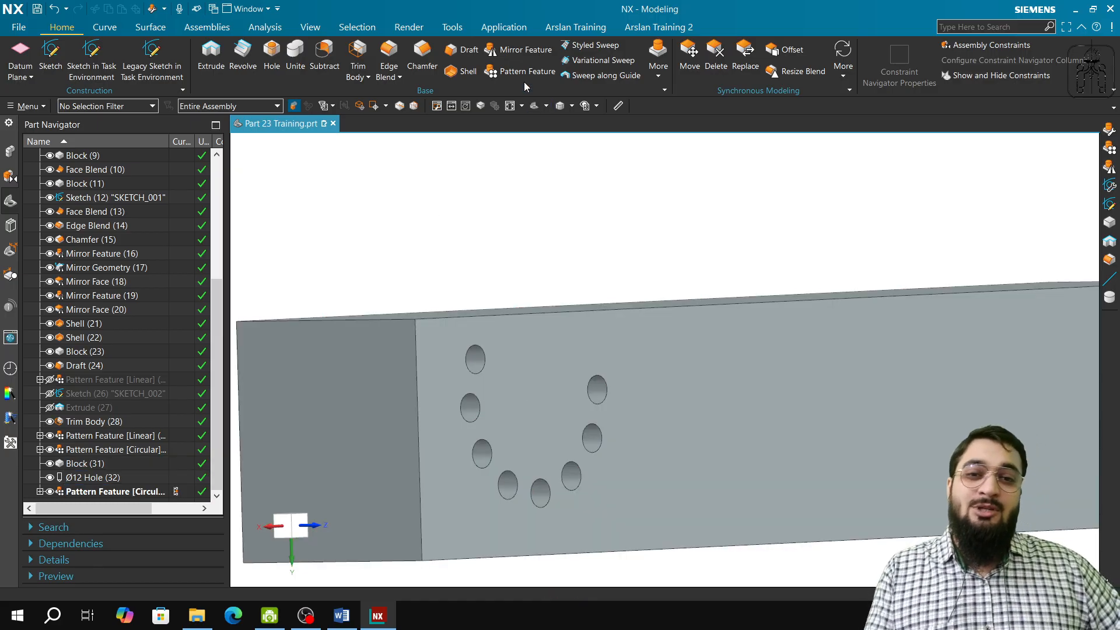
click(523, 71)
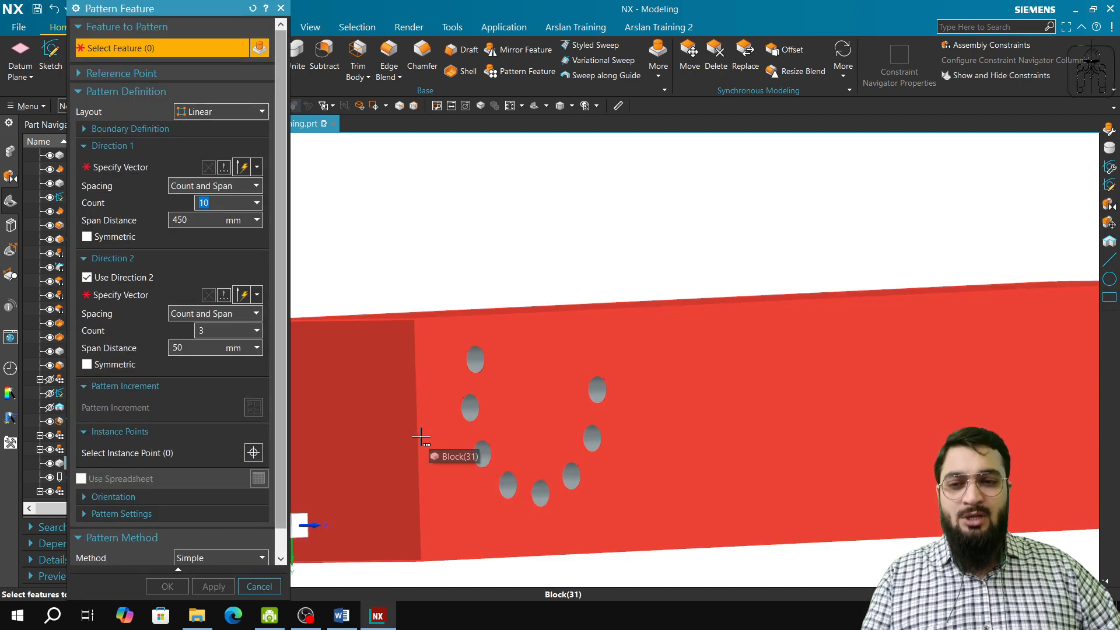
click(245, 111)
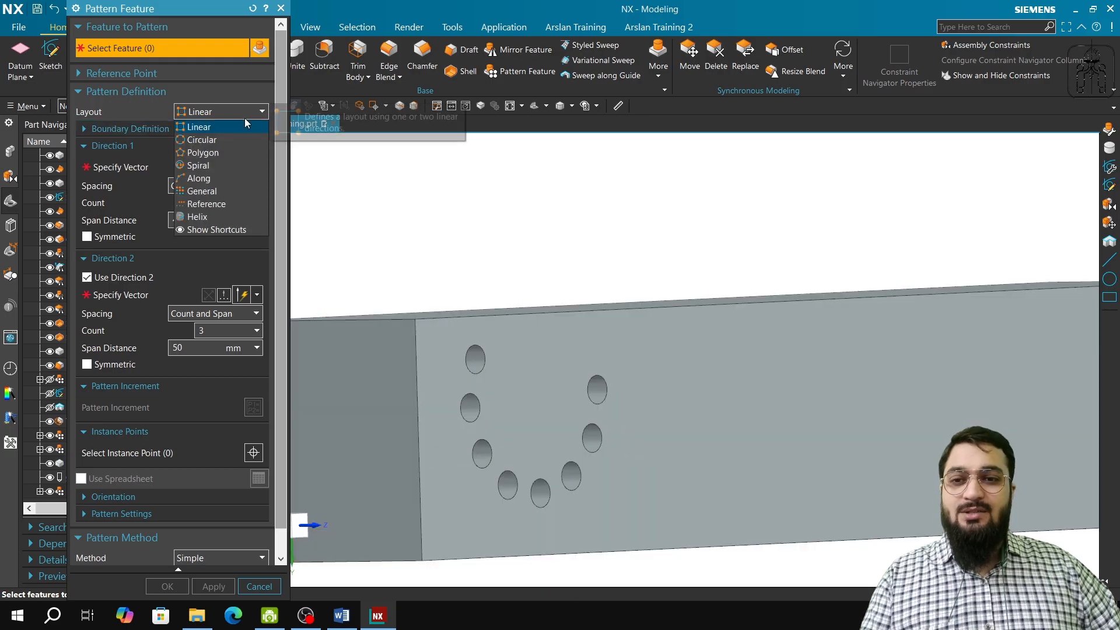
click(240, 156)
click(258, 586)
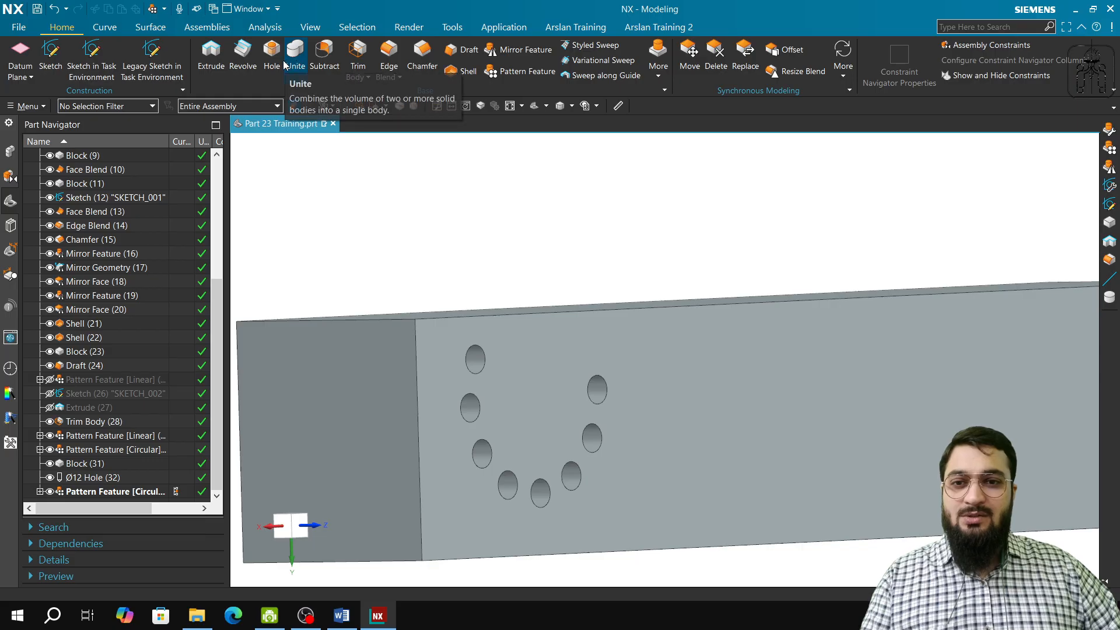
- Create a cylinder 200 mm in diameter and 200 mm high on the long block's face, near its upper edge, united with the block
click(659, 74)
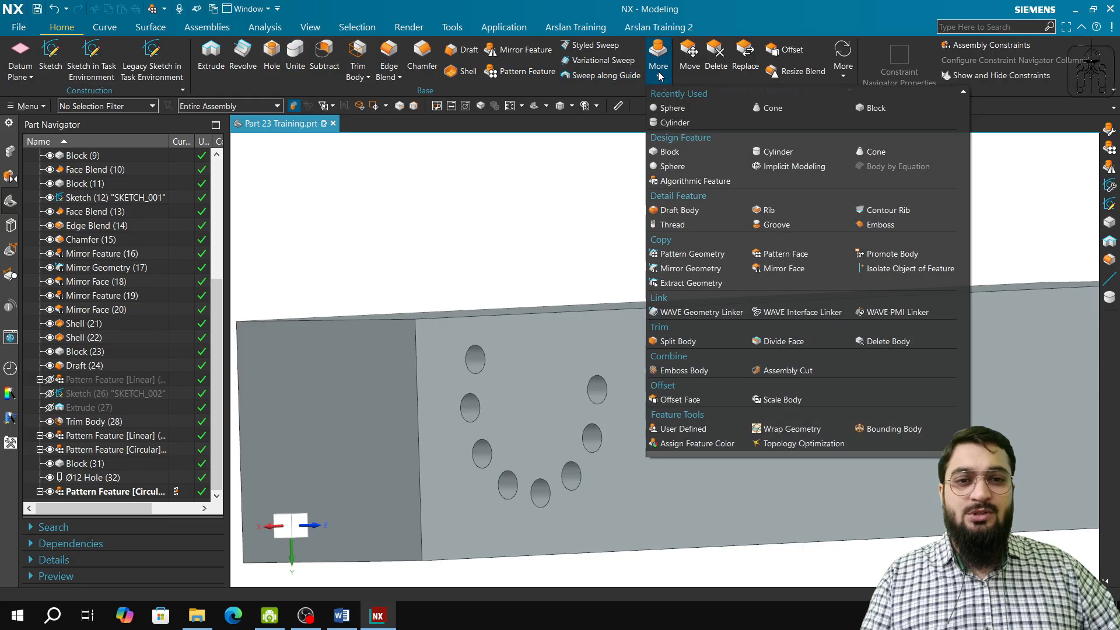
click(741, 122)
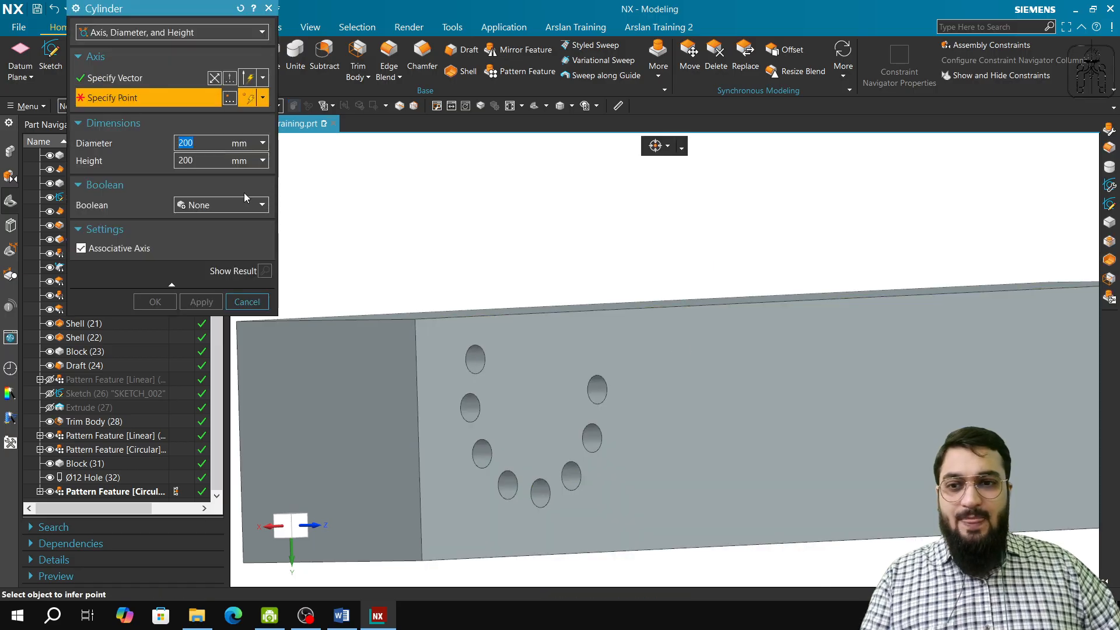
click(810, 339)
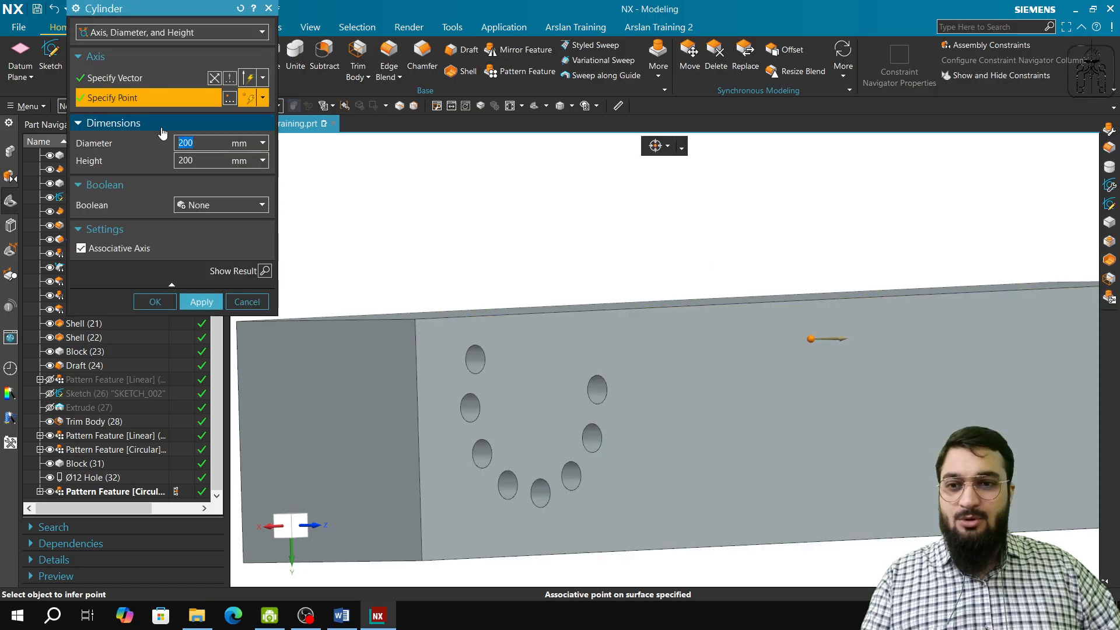
click(204, 204)
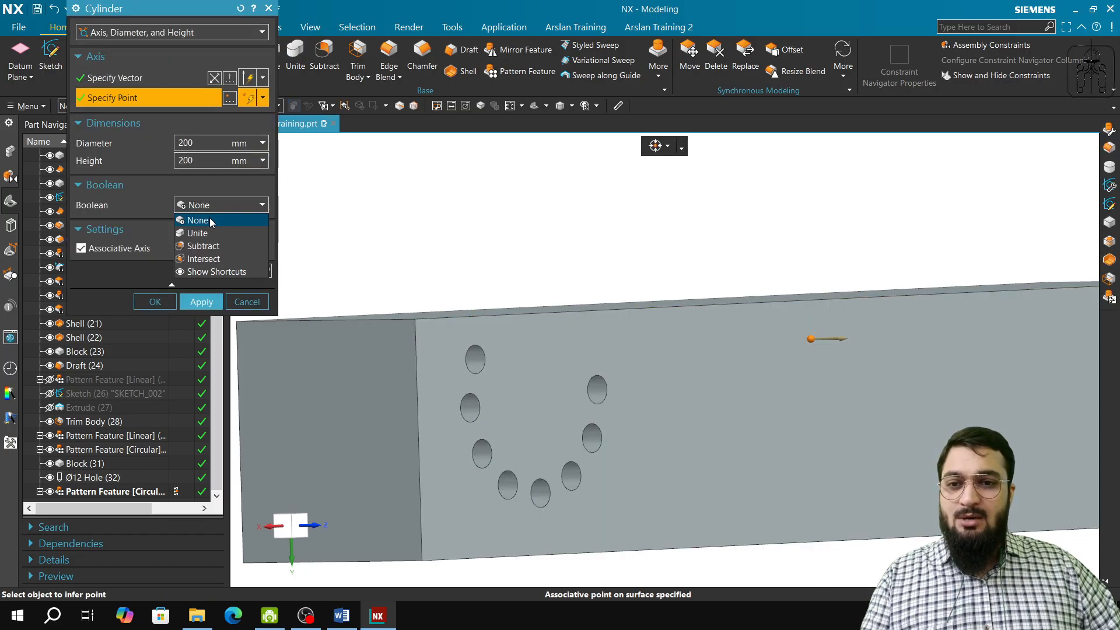
click(208, 233)
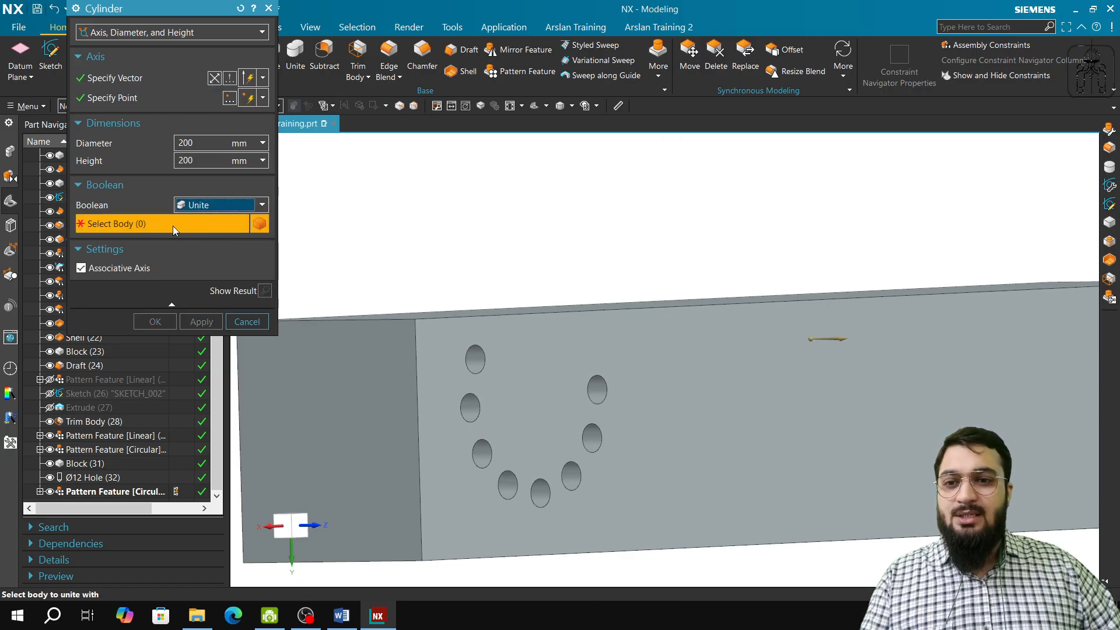
click(812, 425)
click(198, 323)
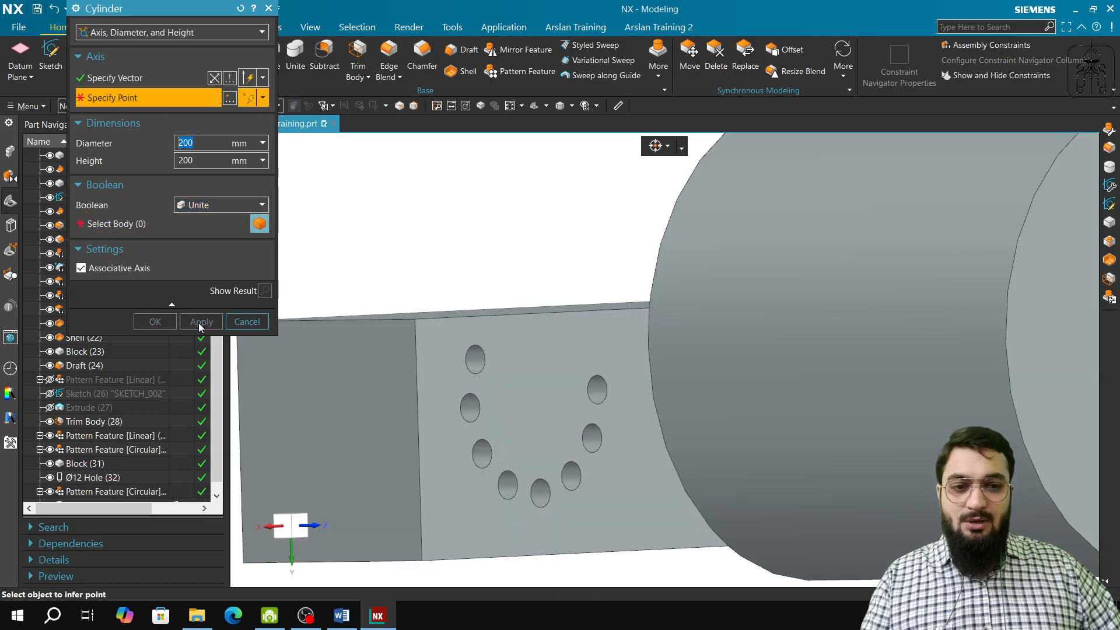
click(250, 323)
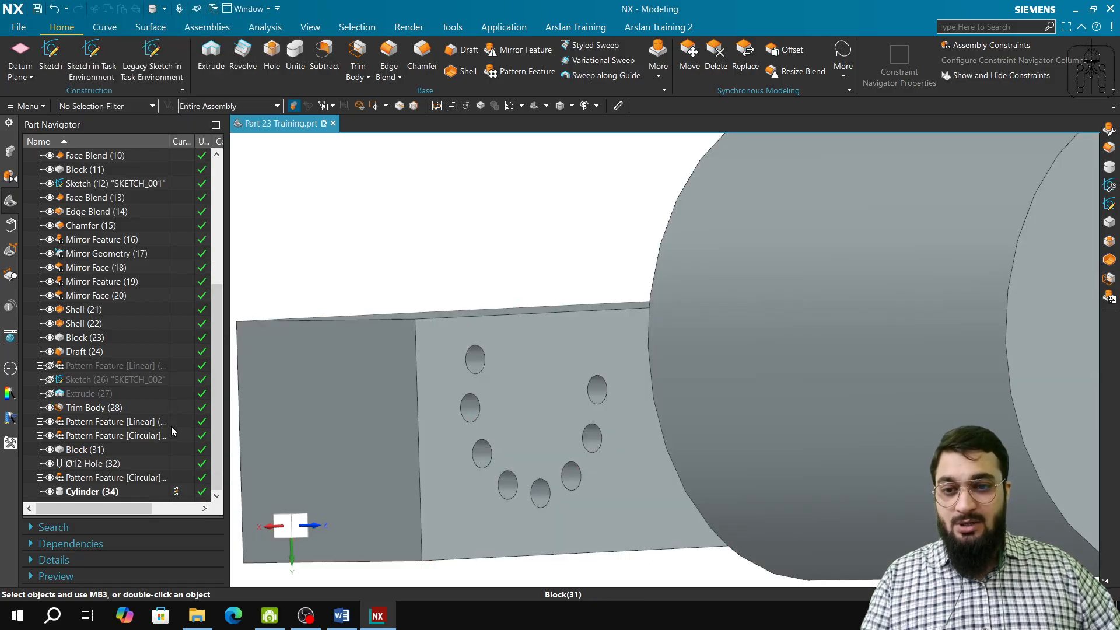
- Set the new cylinder's diameter and height to 20 mm
double_click(139, 489)
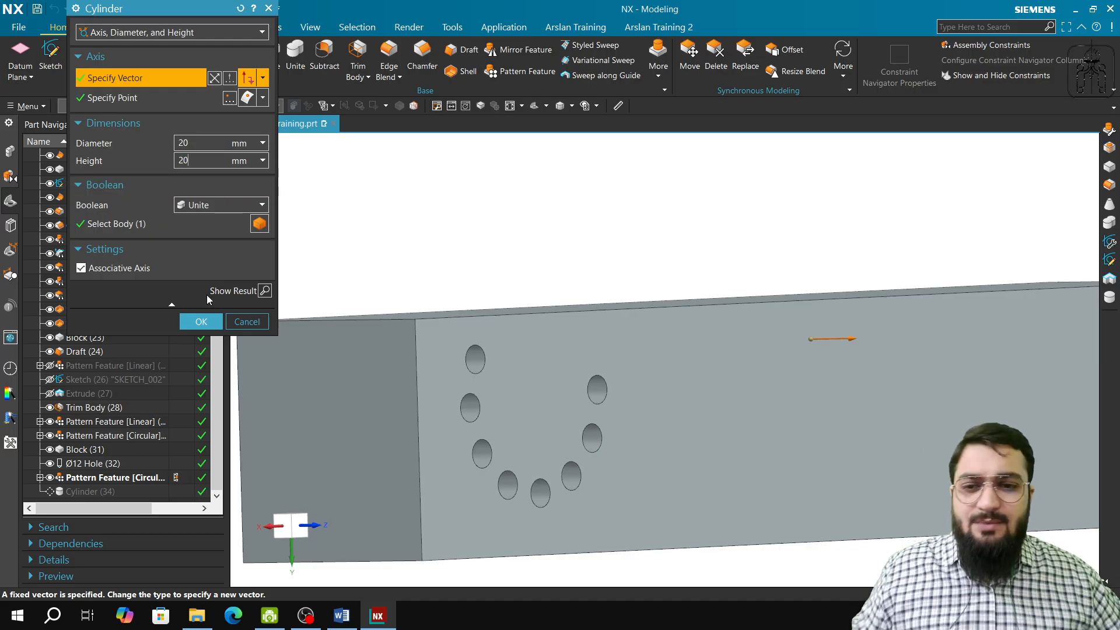
click(200, 321)
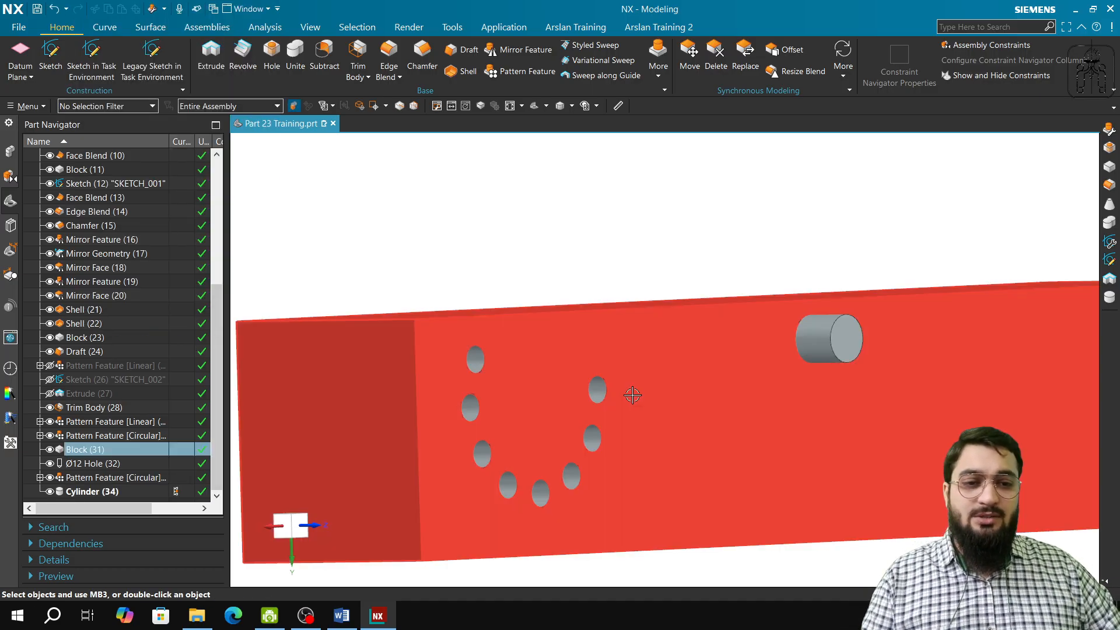
mouse_move(629, 392)
middle_down()
mouse_move(615, 385)
mouse_move(614, 402)
middle_up()
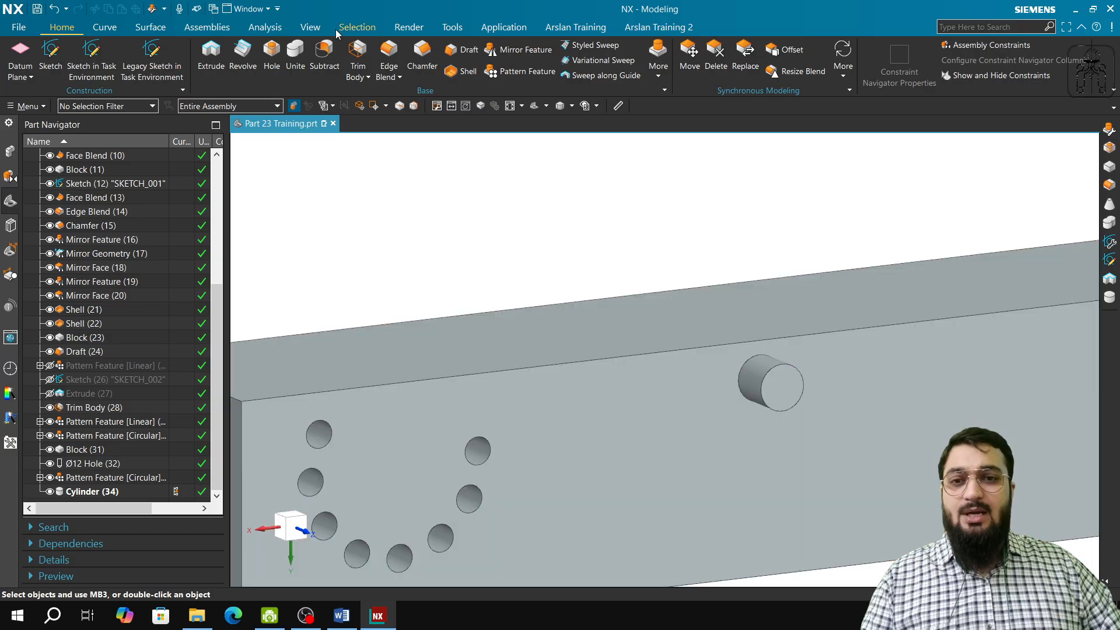
- Start a feature pattern with the Circular layout and select the small cylinder on the long block as the feature to pattern
click(520, 71)
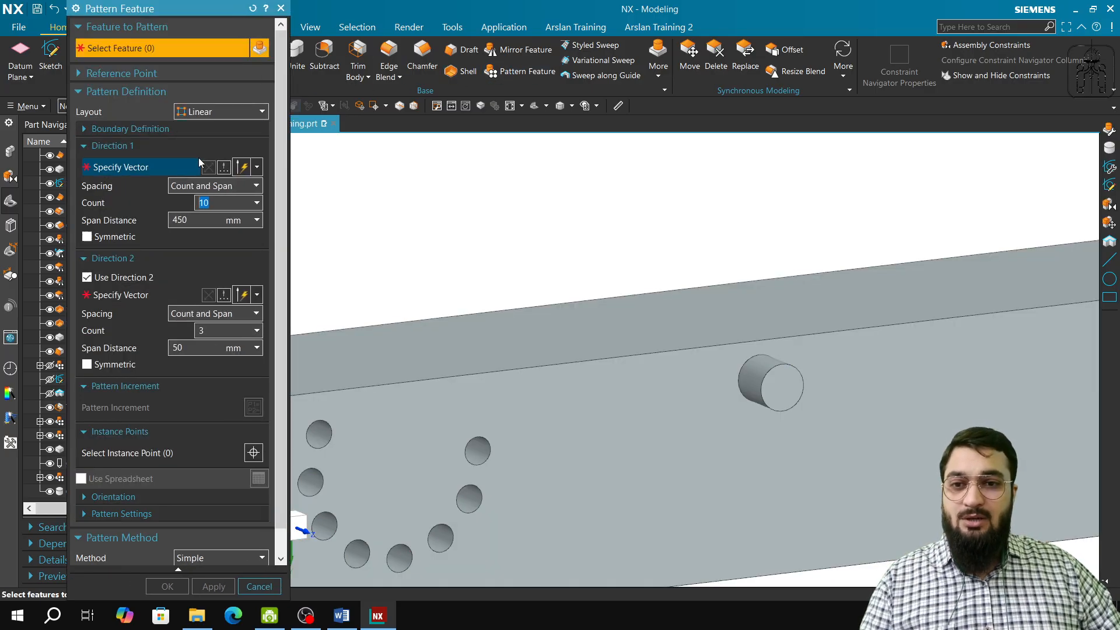
click(222, 112)
click(207, 135)
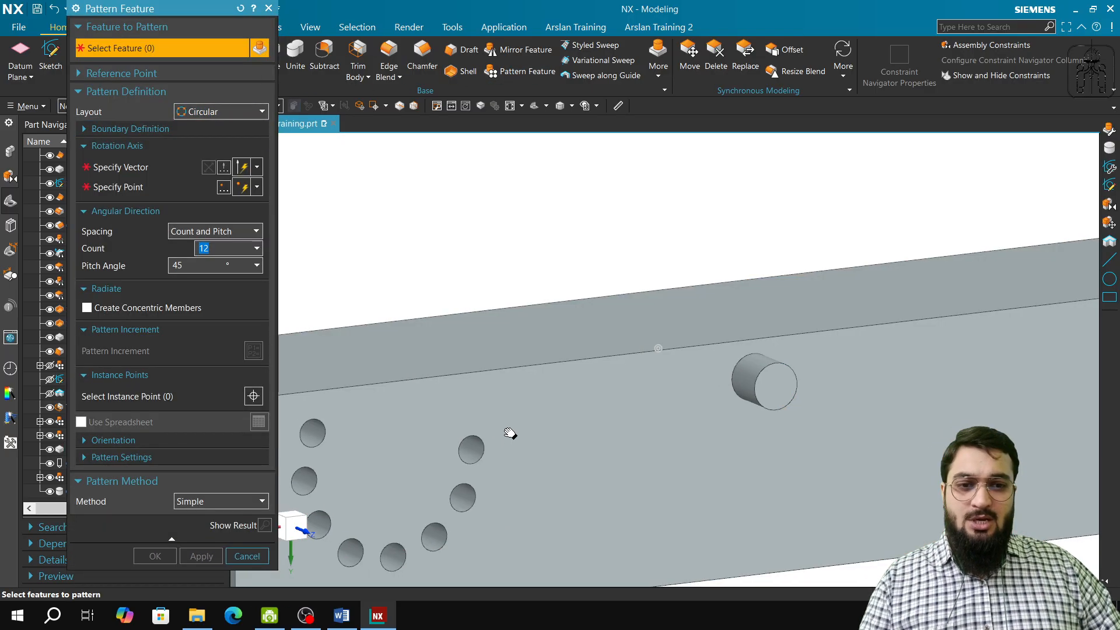
shift+middle_drag(512, 432, 520, 330)
middle_drag(574, 360, 487, 298)
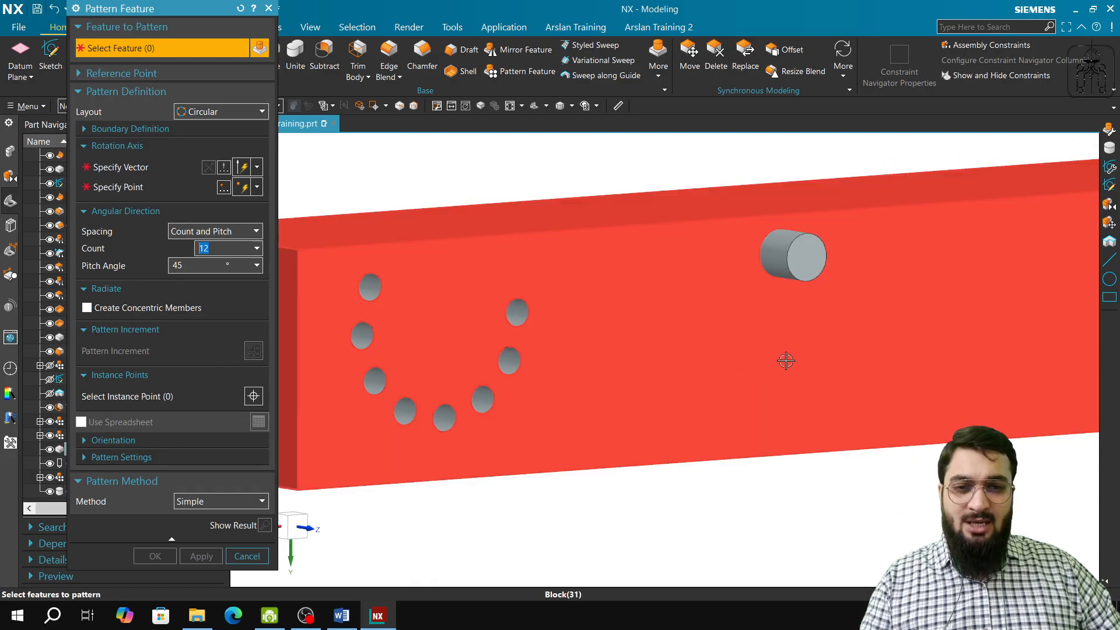
middle_drag(786, 360, 614, 404)
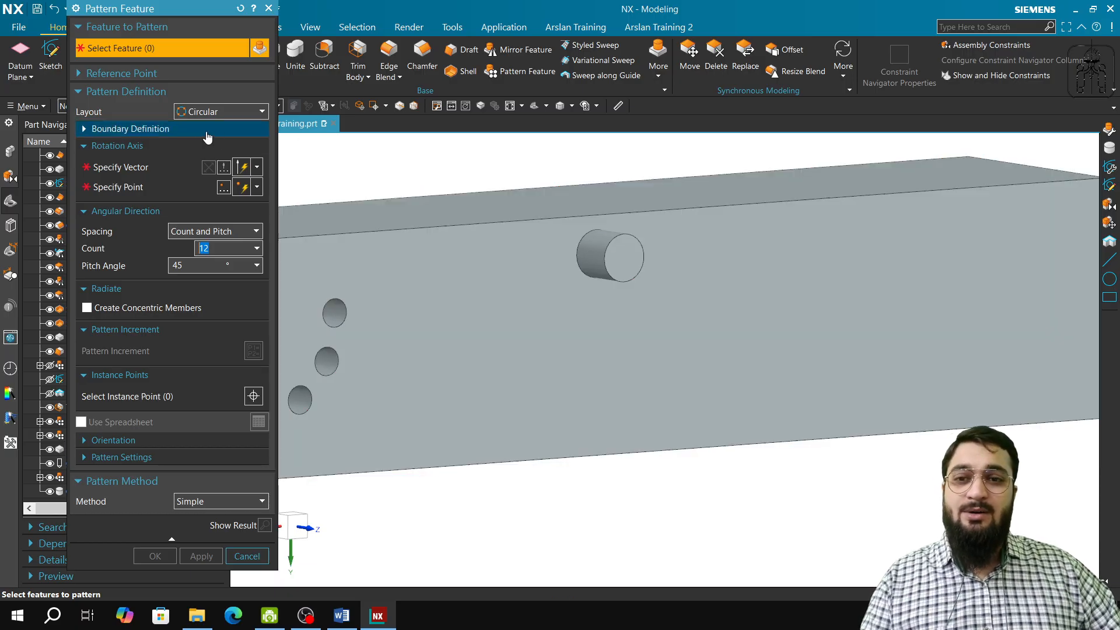
click(613, 263)
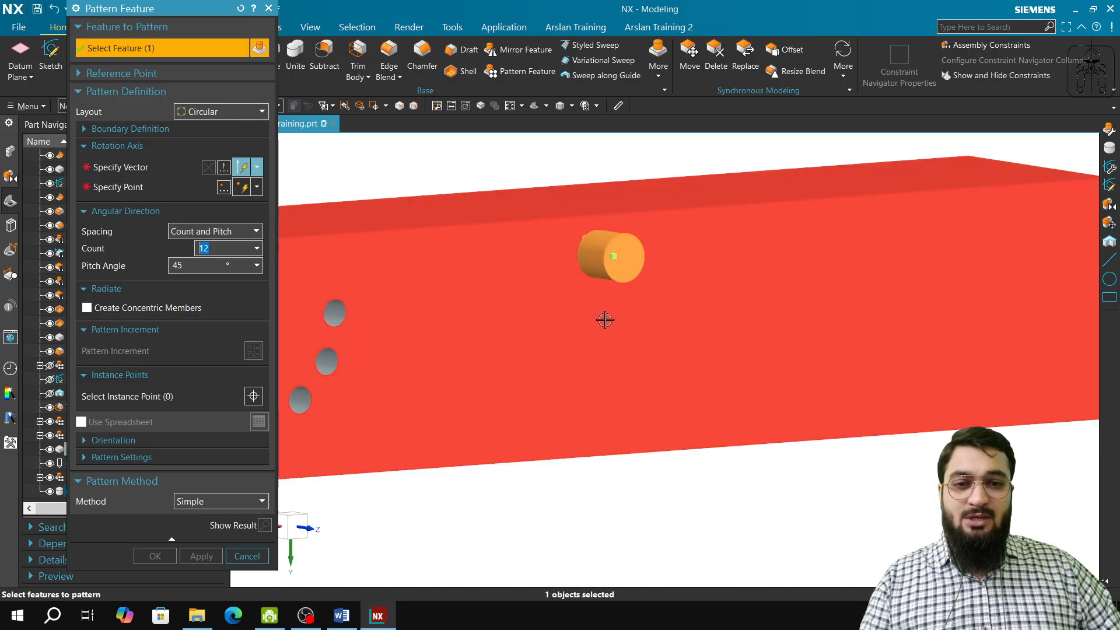
- Define the circular pattern's rotation vector as an Inferred Vector perpendicular to the block's long face
click(135, 168)
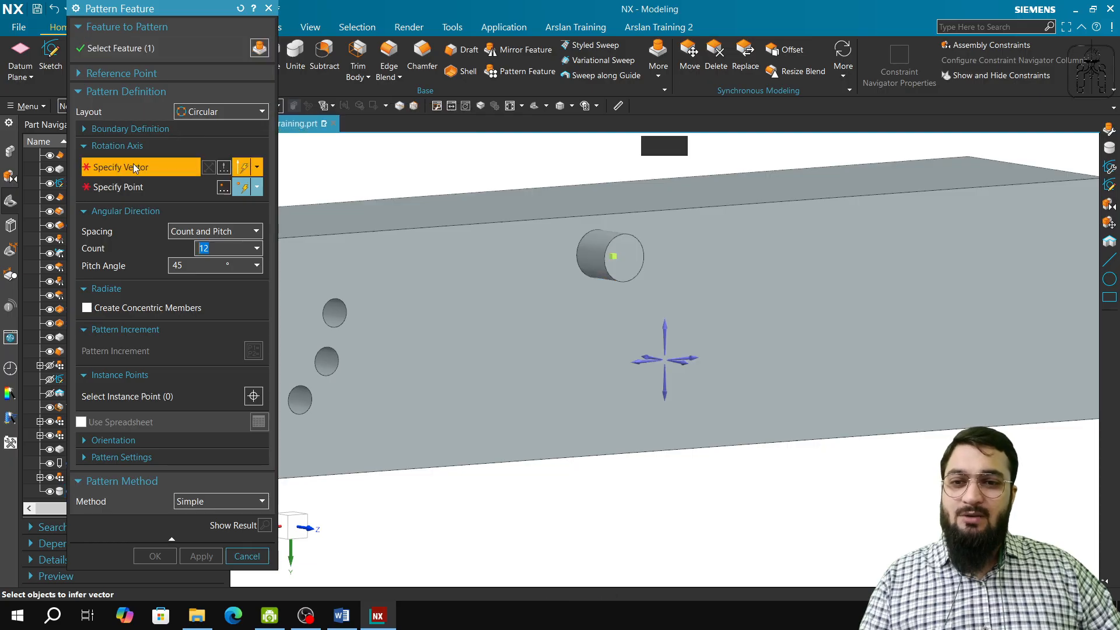
click(690, 365)
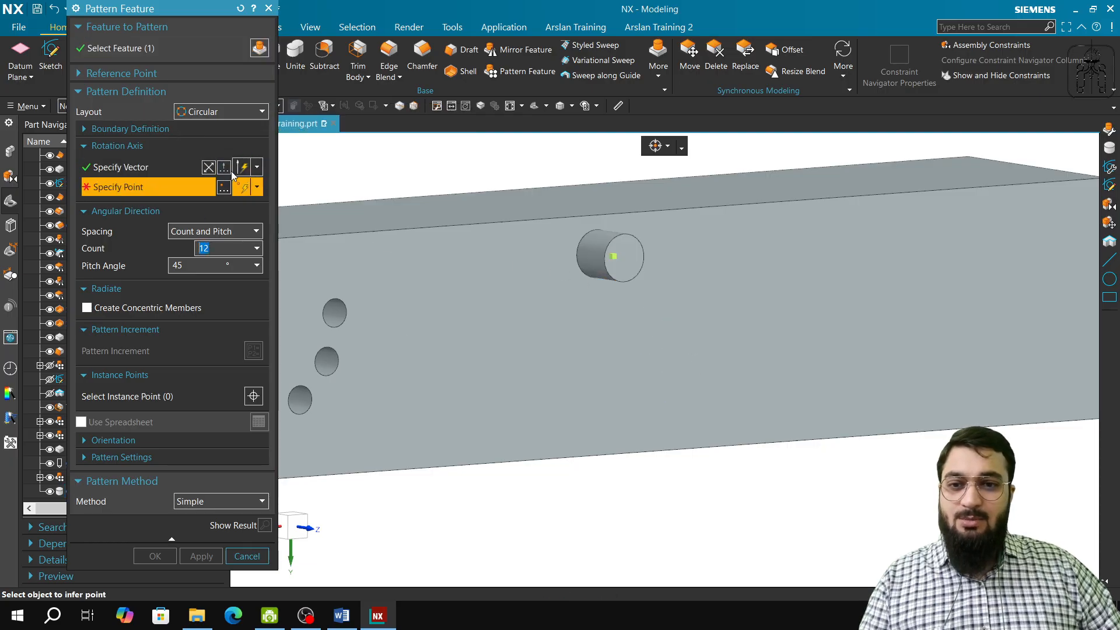
click(228, 169)
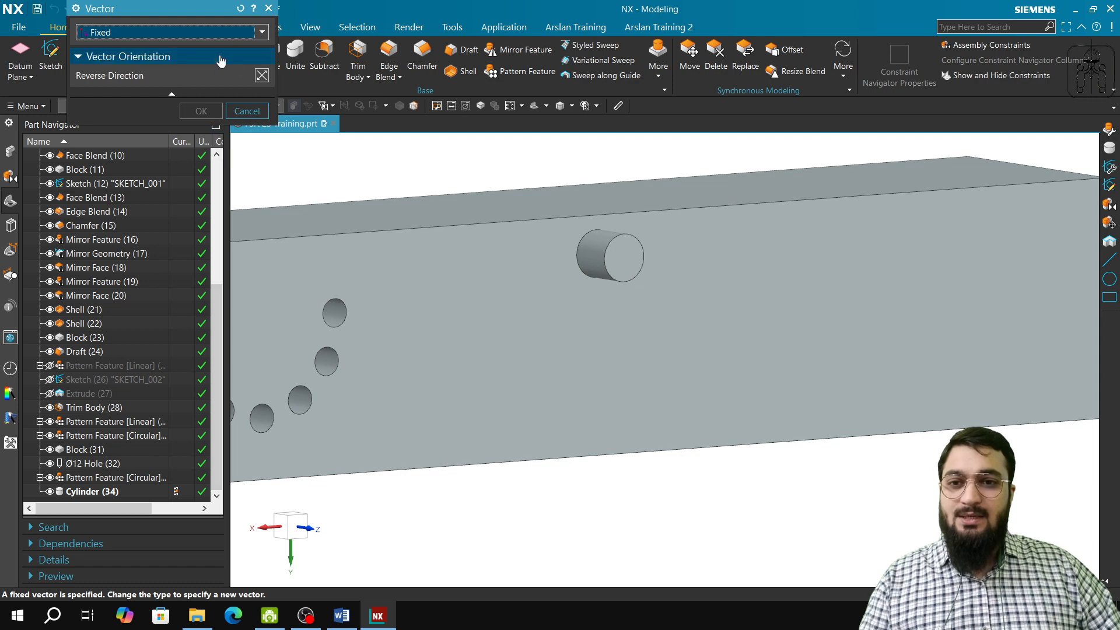
click(219, 32)
click(217, 51)
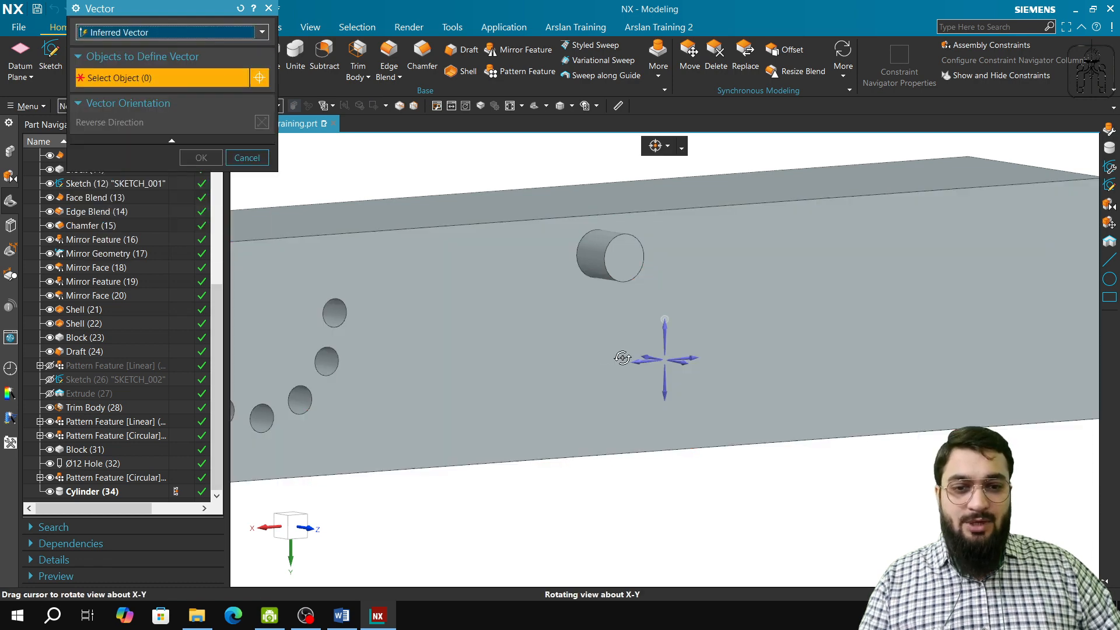
middle_drag(622, 358, 632, 365)
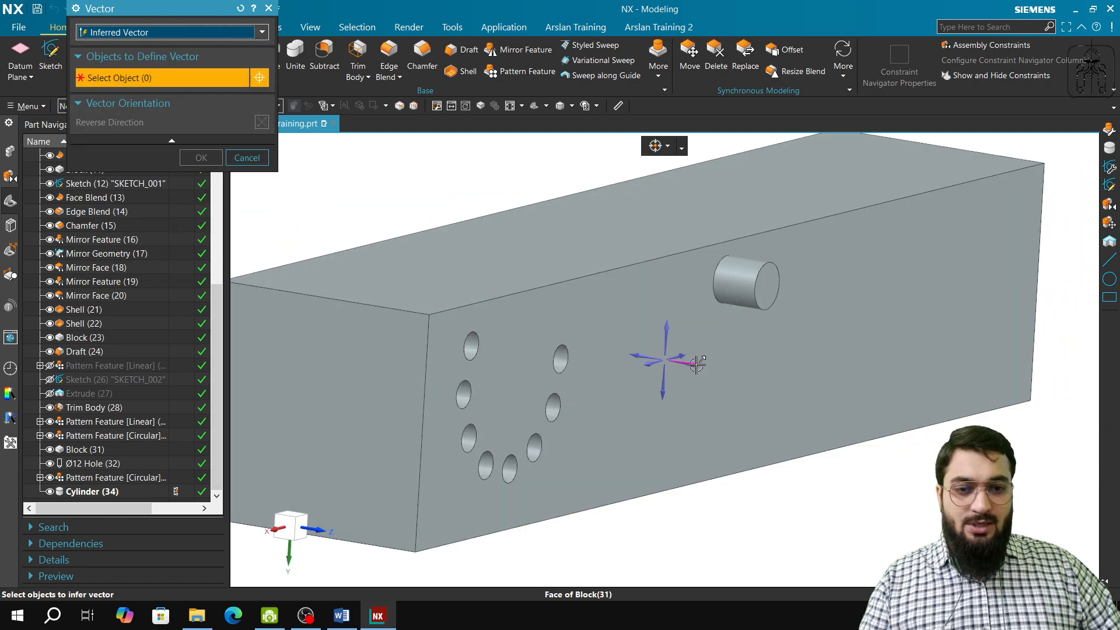
click(211, 156)
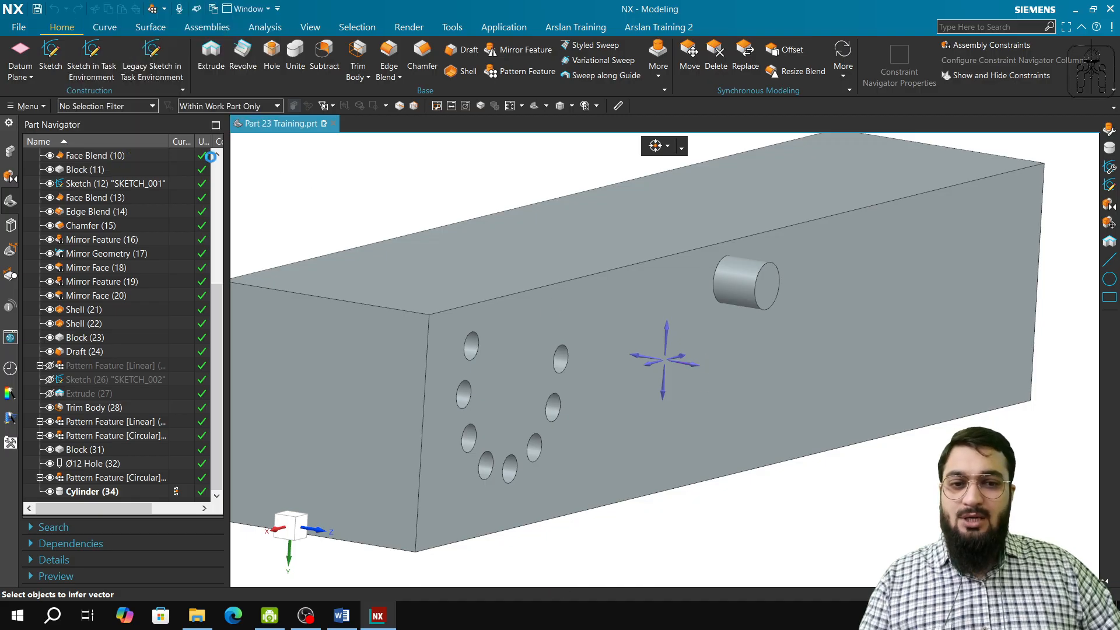
- Place the rotation point on the block's face just below and beside the cylinder, and apply the pattern with count 12 and 45° pitch
middle_drag(553, 347, 530, 334)
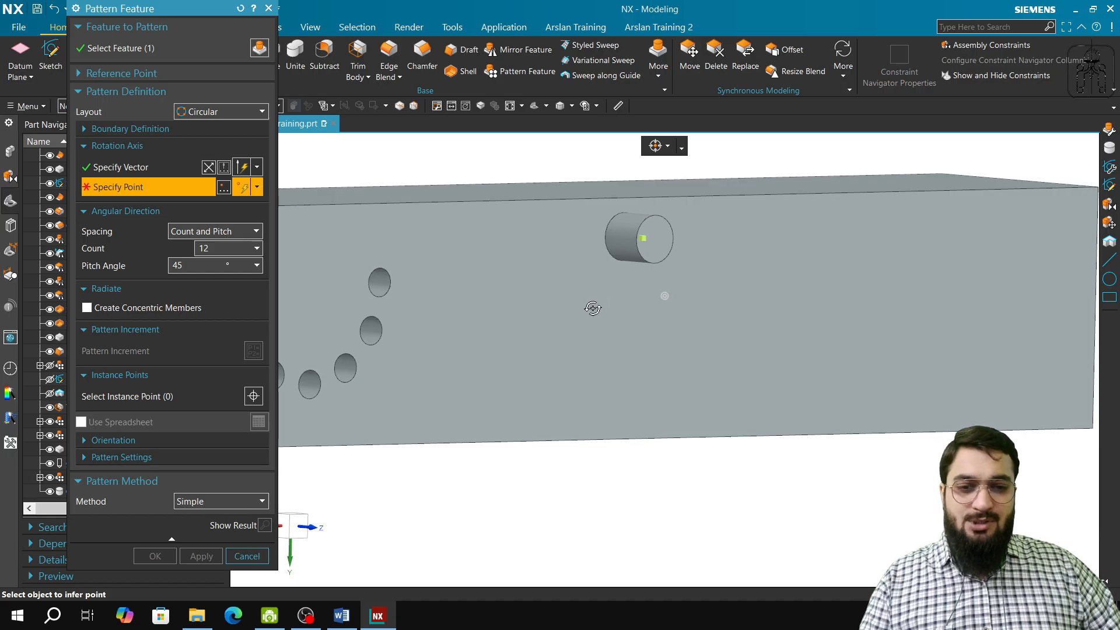
middle_drag(592, 307, 621, 305)
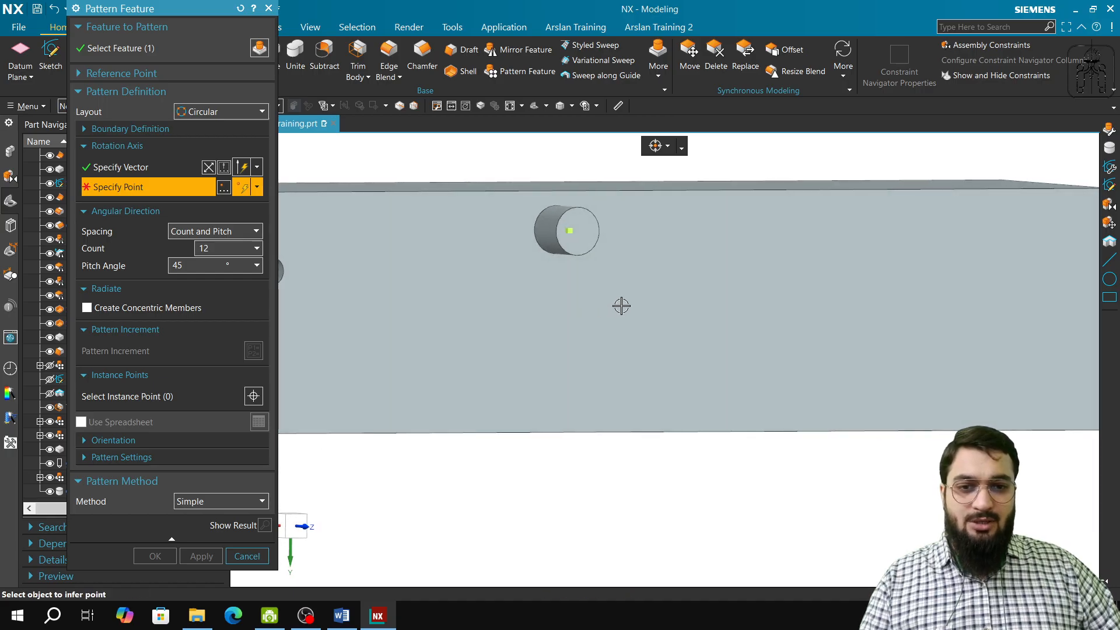
click(653, 286)
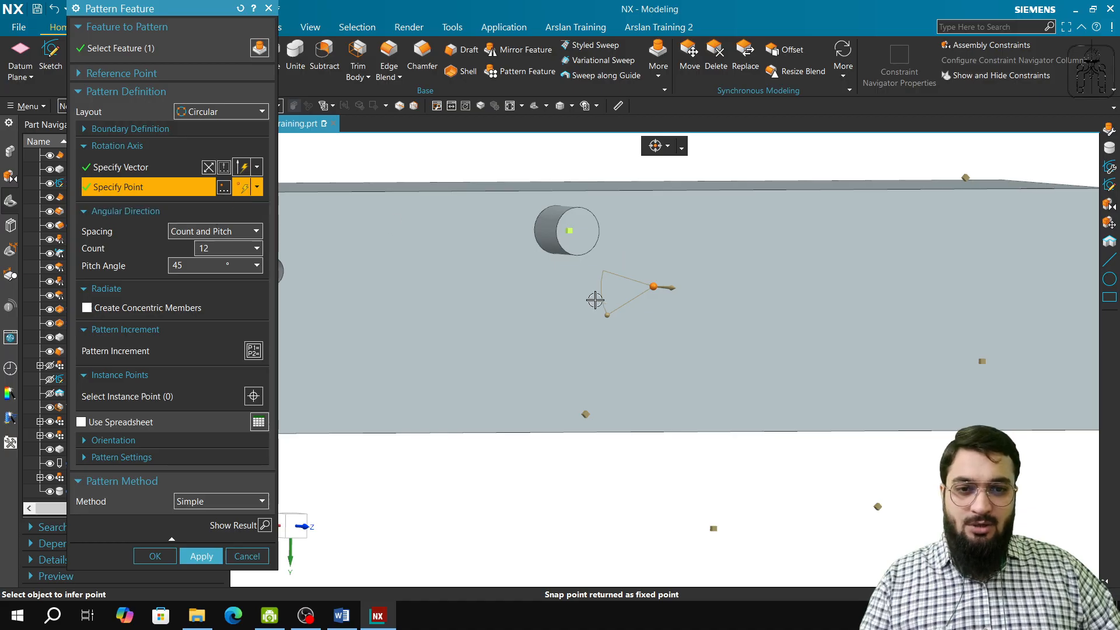
click(294, 525)
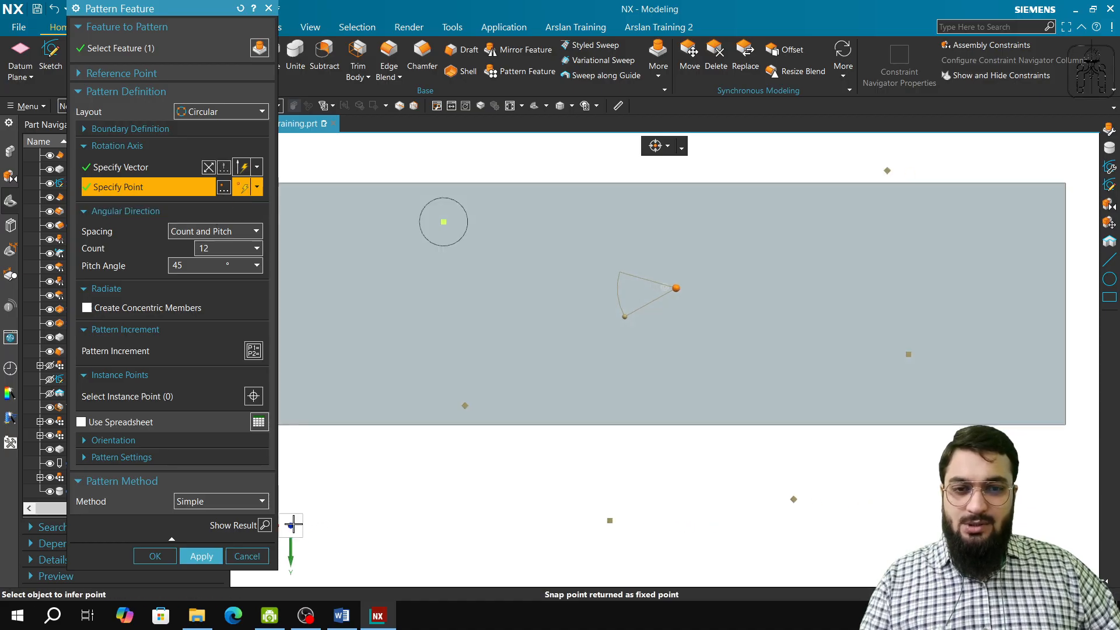
drag(672, 294, 513, 302)
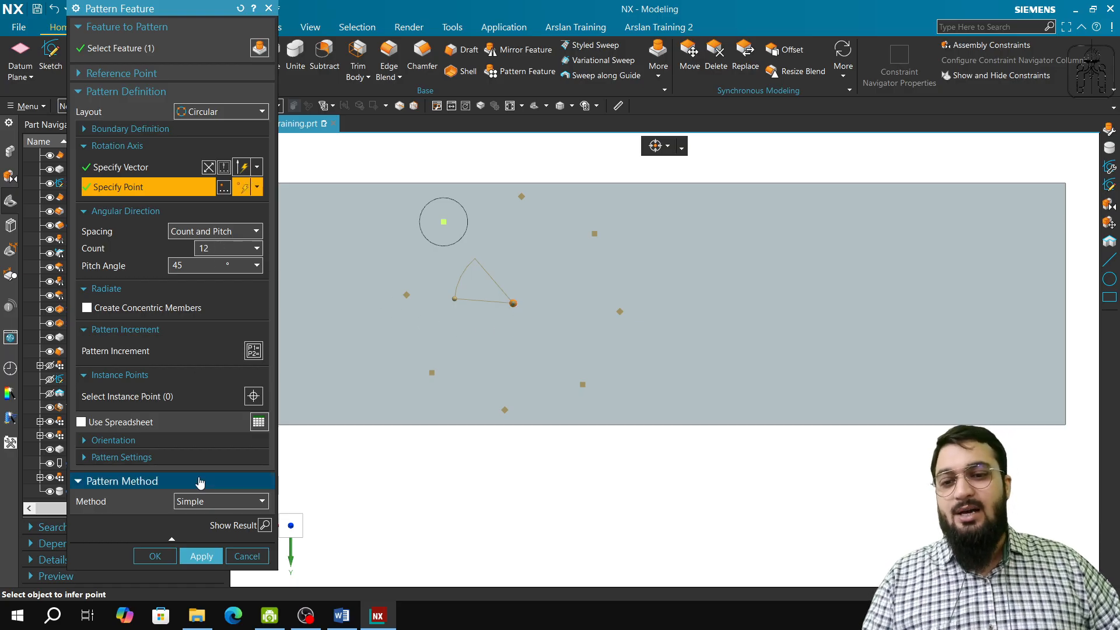
click(201, 556)
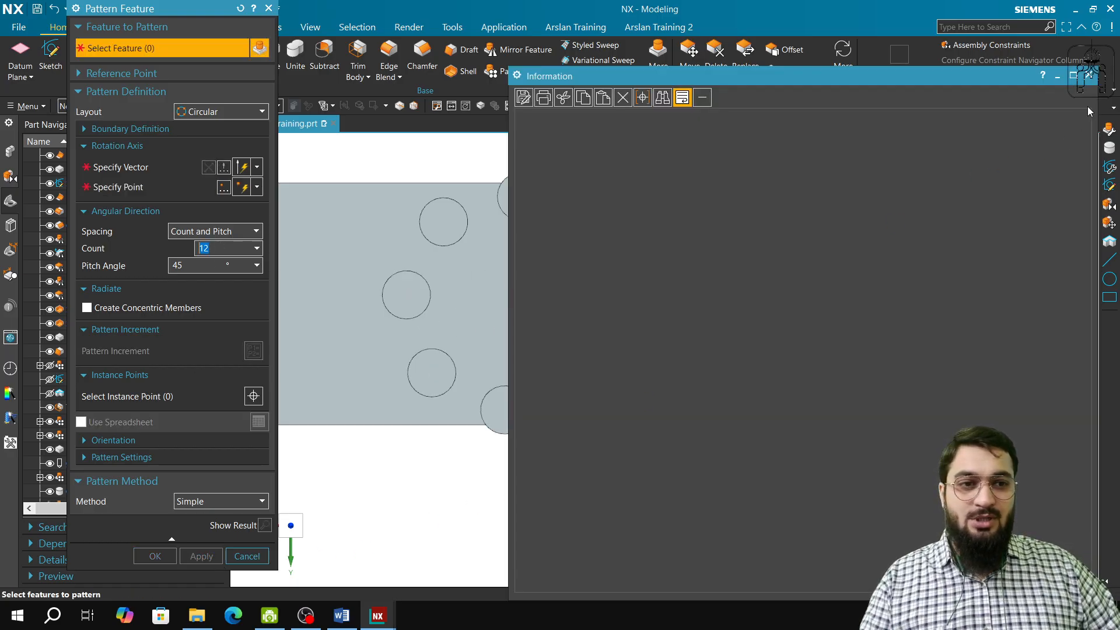
- Close the Information window and leave the Pattern Feature command without starting another pattern
click(1087, 76)
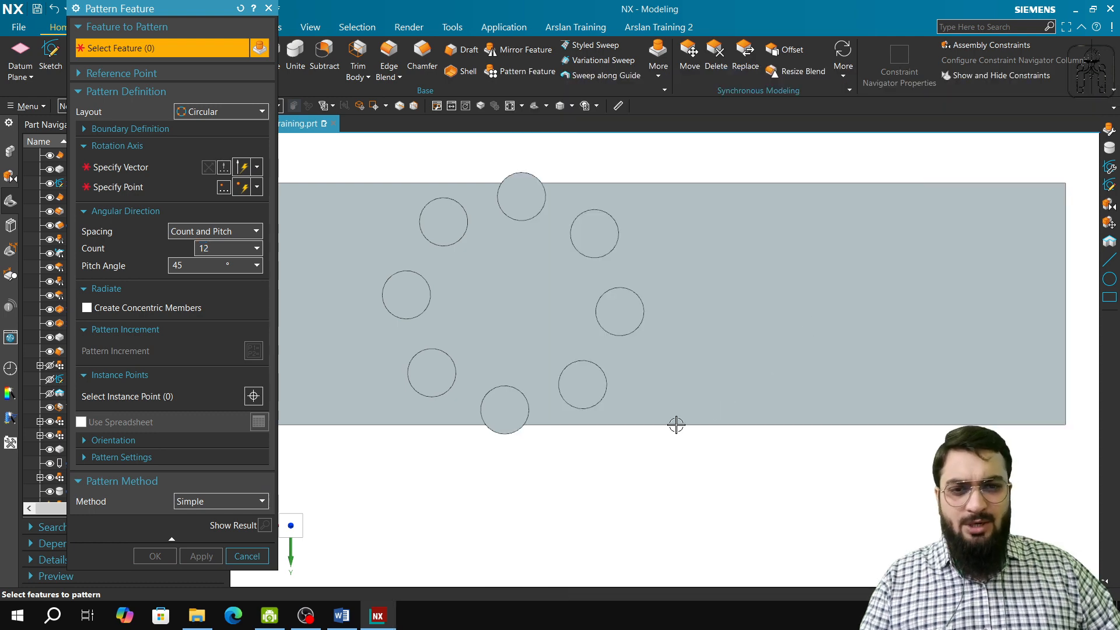
mouse_move(675, 425)
middle_down()
mouse_move(712, 431)
mouse_move(653, 434)
mouse_move(707, 428)
mouse_move(682, 431)
middle_up()
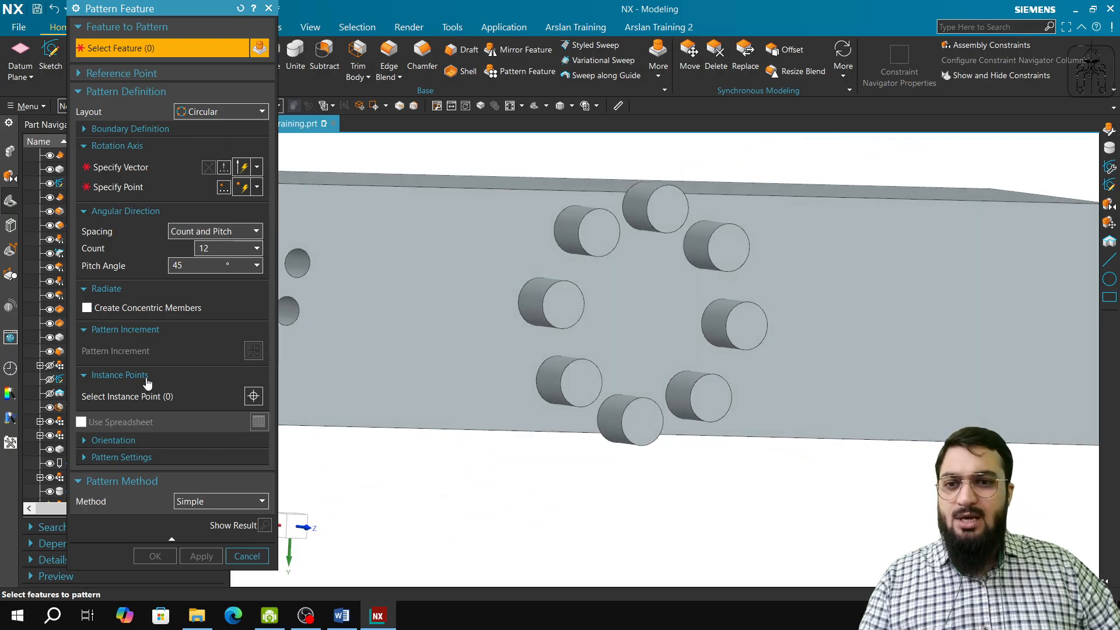
click(247, 556)
scroll(110, 460, down, 1)
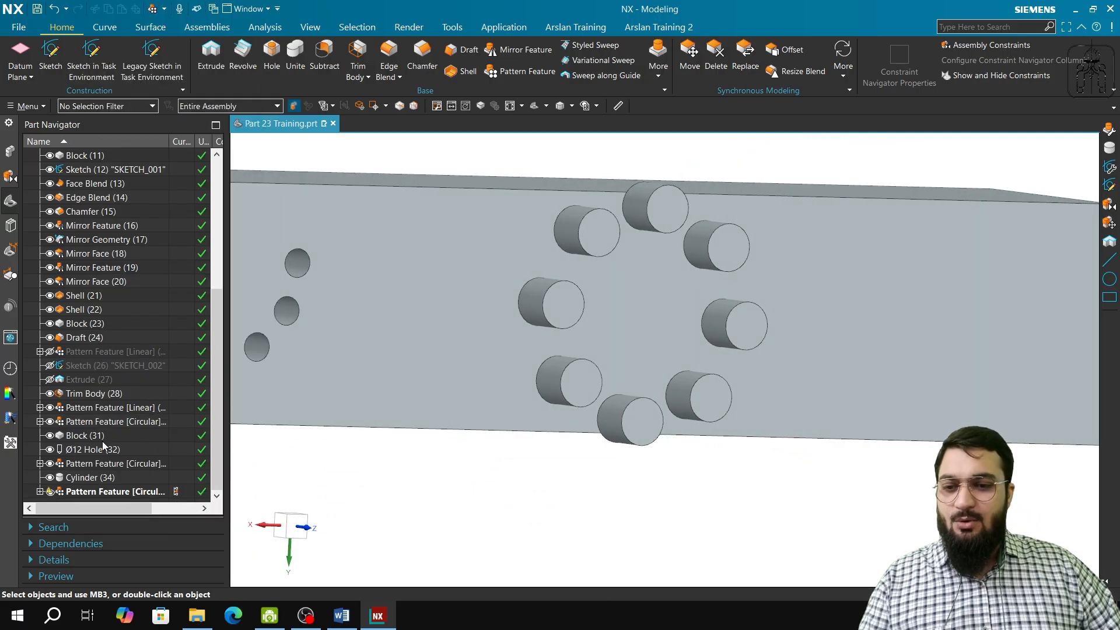
- Edit the cylinder's circular pattern and move its rotation point on the block's face to directly below the original cylinder
double_click(543, 309)
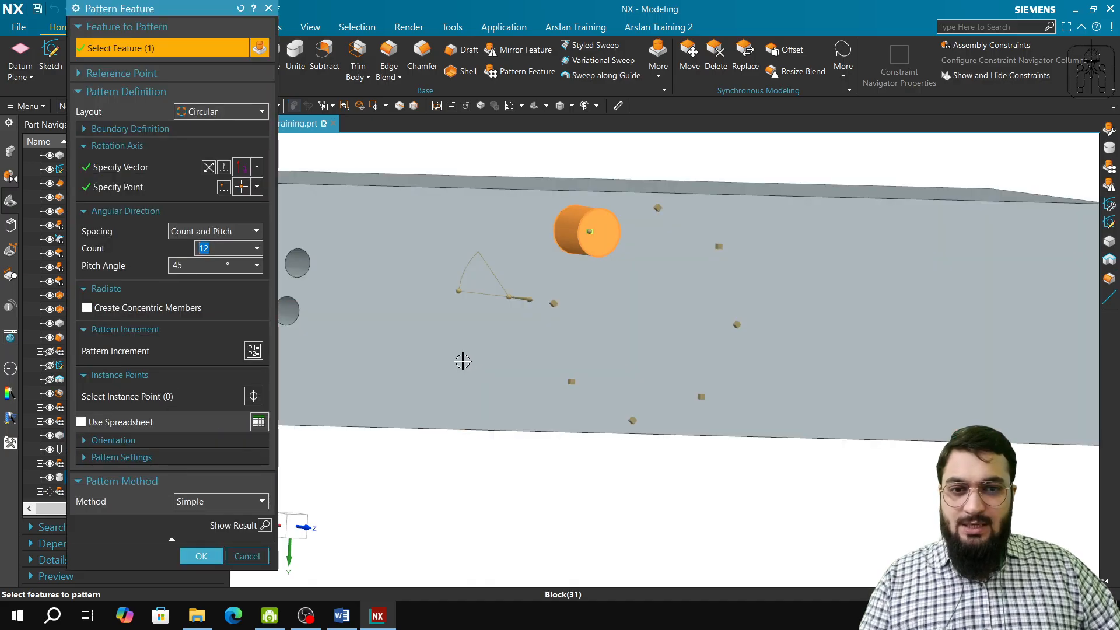
middle_drag(460, 358, 503, 309)
click(120, 192)
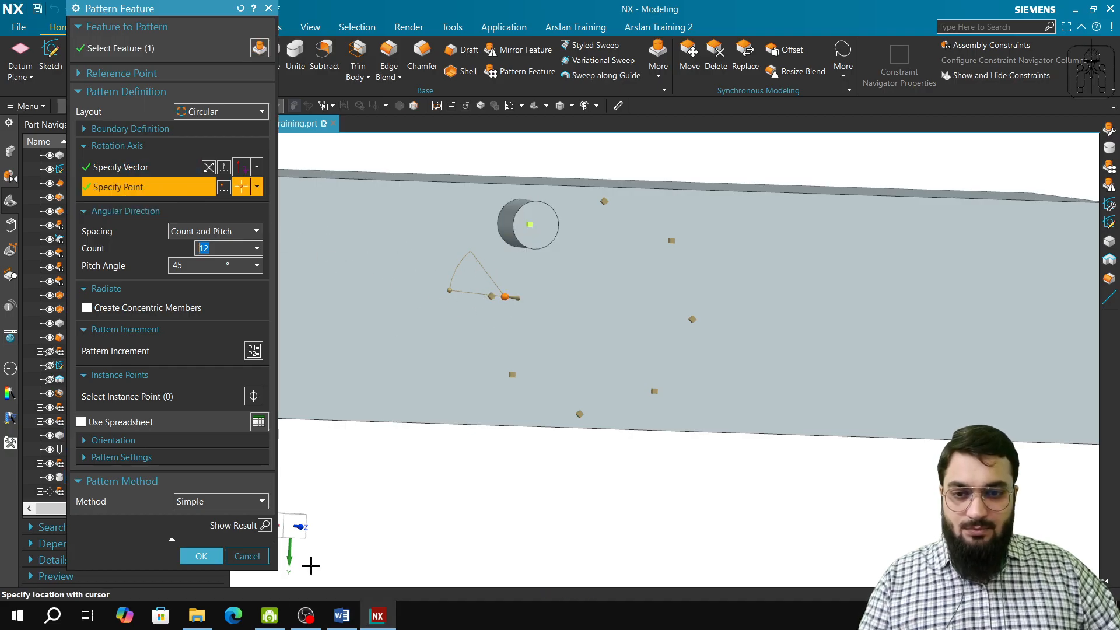
click(290, 530)
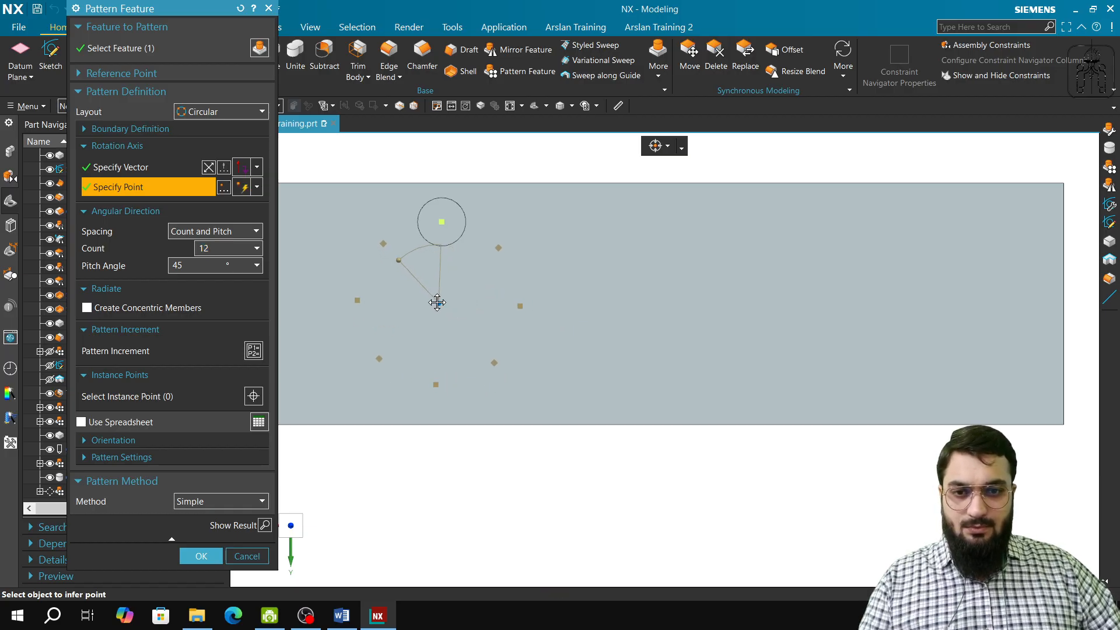
click(438, 302)
click(213, 561)
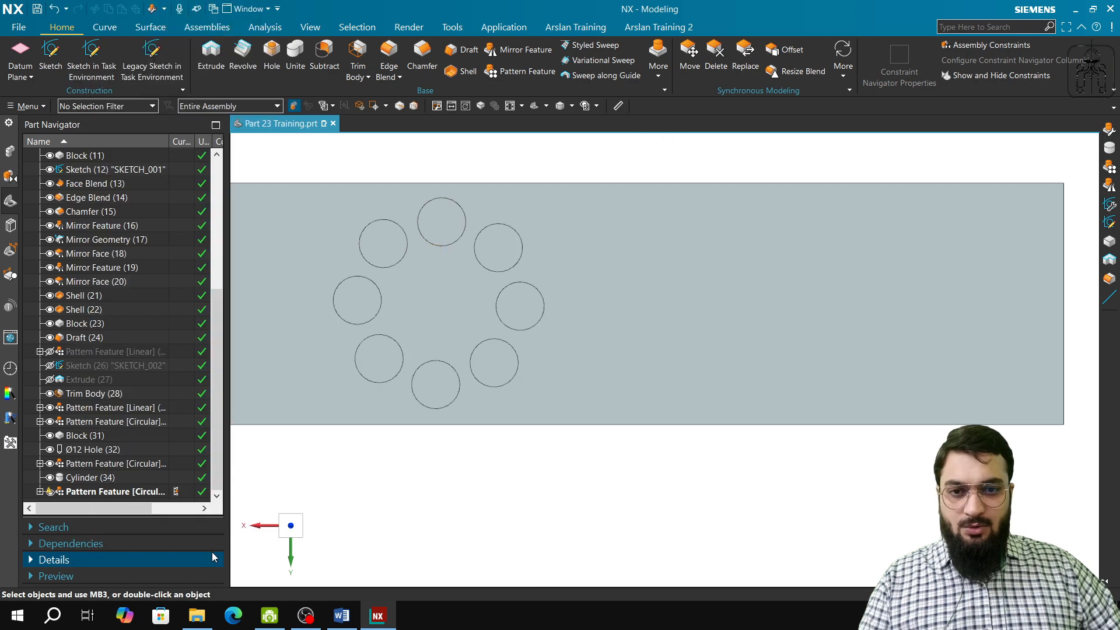
- Reopen the cylinder's circular pattern for editing and change its layout to Polygon
middle_drag(410, 424, 589, 367)
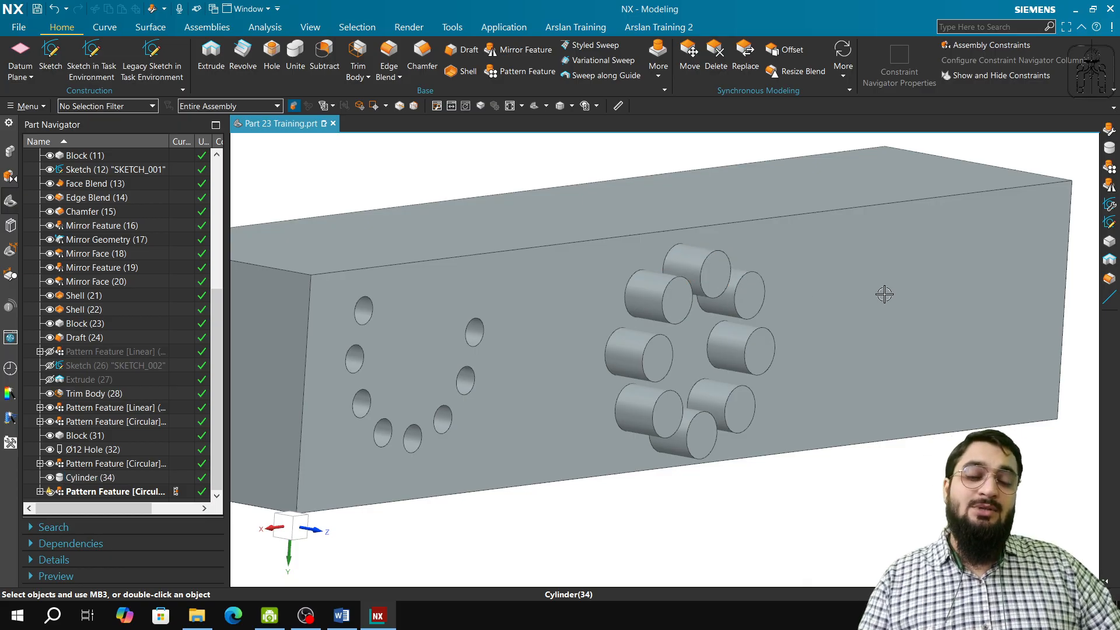
scroll(691, 288, up, 3)
scroll(670, 277, down, 3)
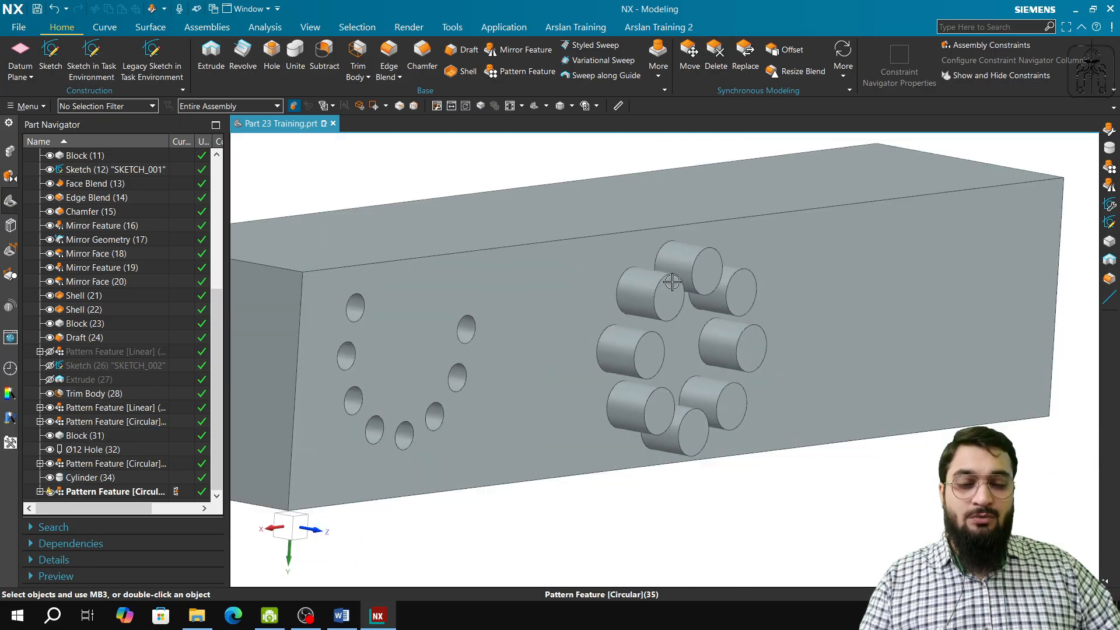
mouse_move(679, 387)
middle_down()
mouse_move(633, 378)
mouse_move(675, 375)
middle_up()
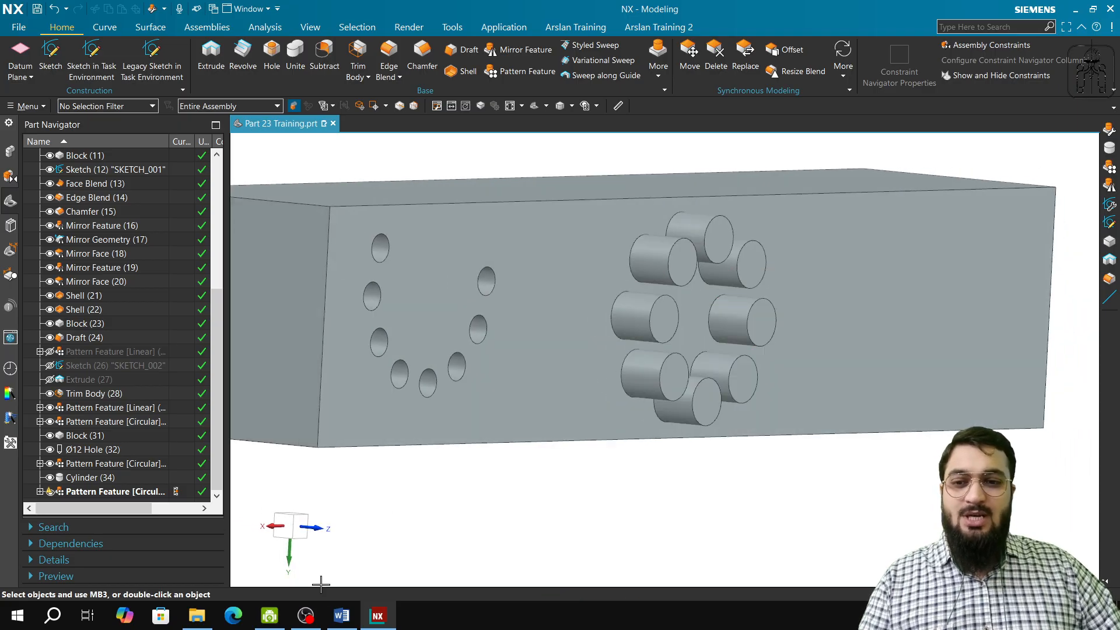
double_click(135, 493)
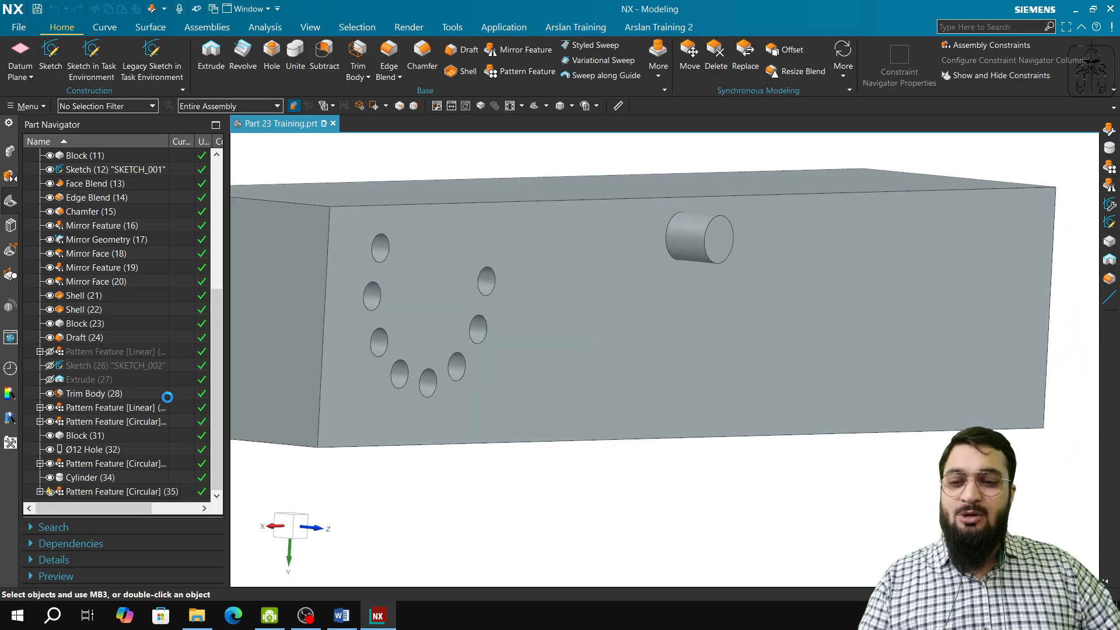
click(207, 113)
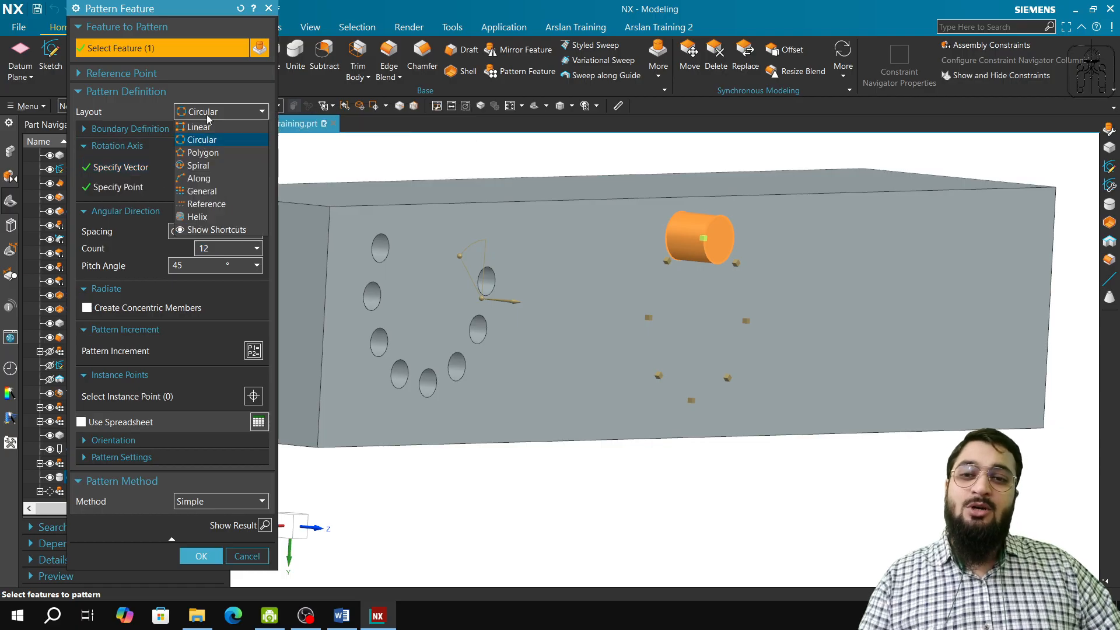
click(200, 154)
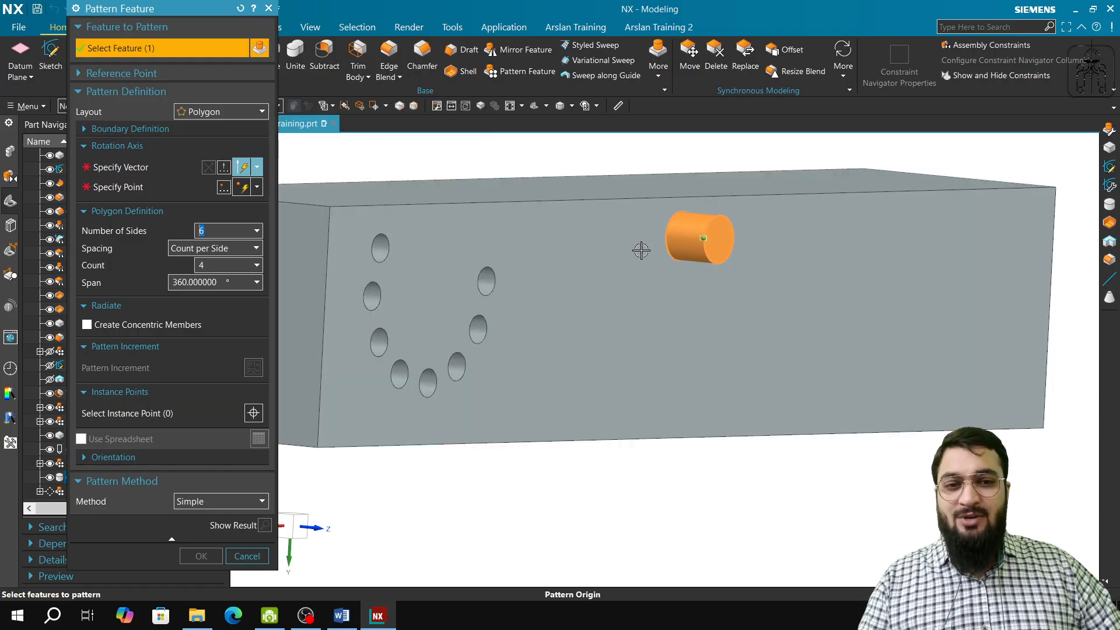
- Define the polygon pattern's rotation axis perpendicular to the block's long face, through a point directly below the cylinder
click(115, 169)
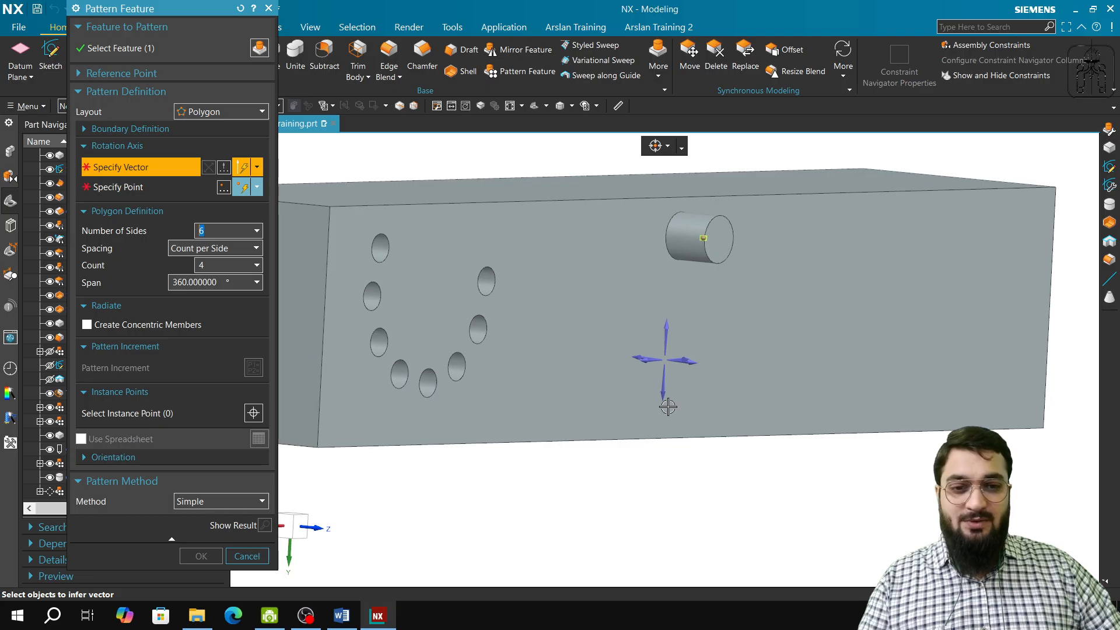
middle_drag(667, 406, 729, 419)
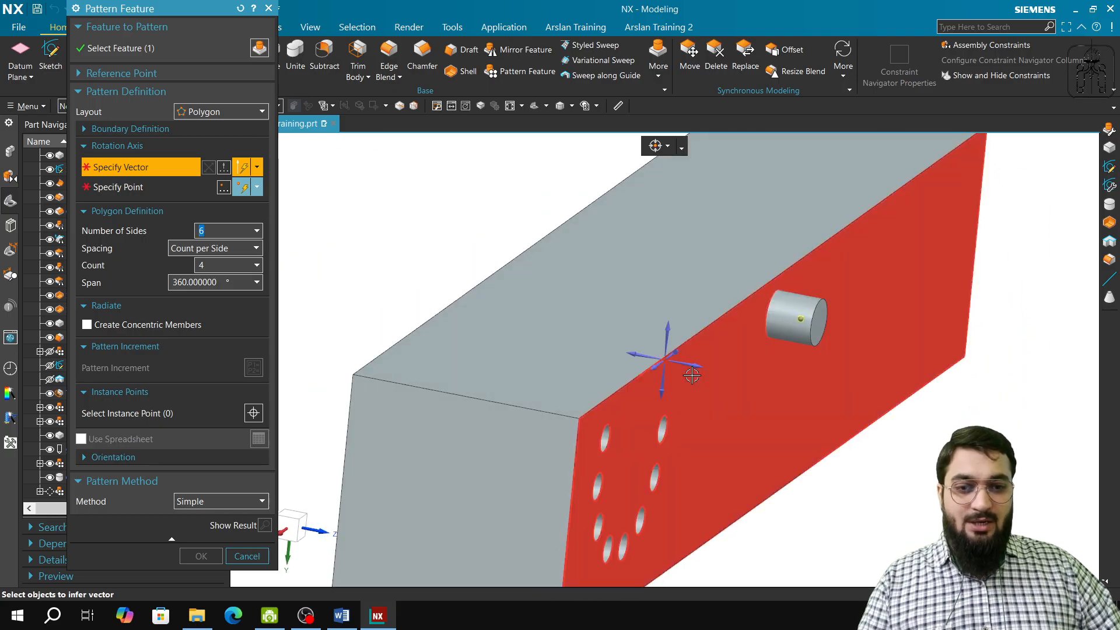
click(692, 382)
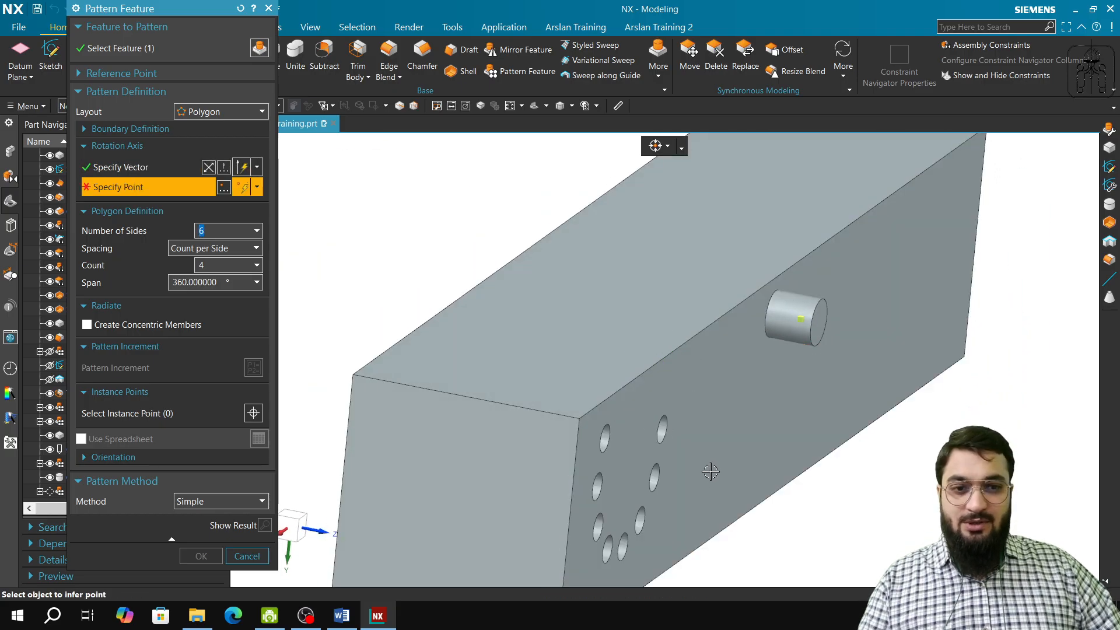
middle_drag(709, 470, 694, 460)
click(304, 531)
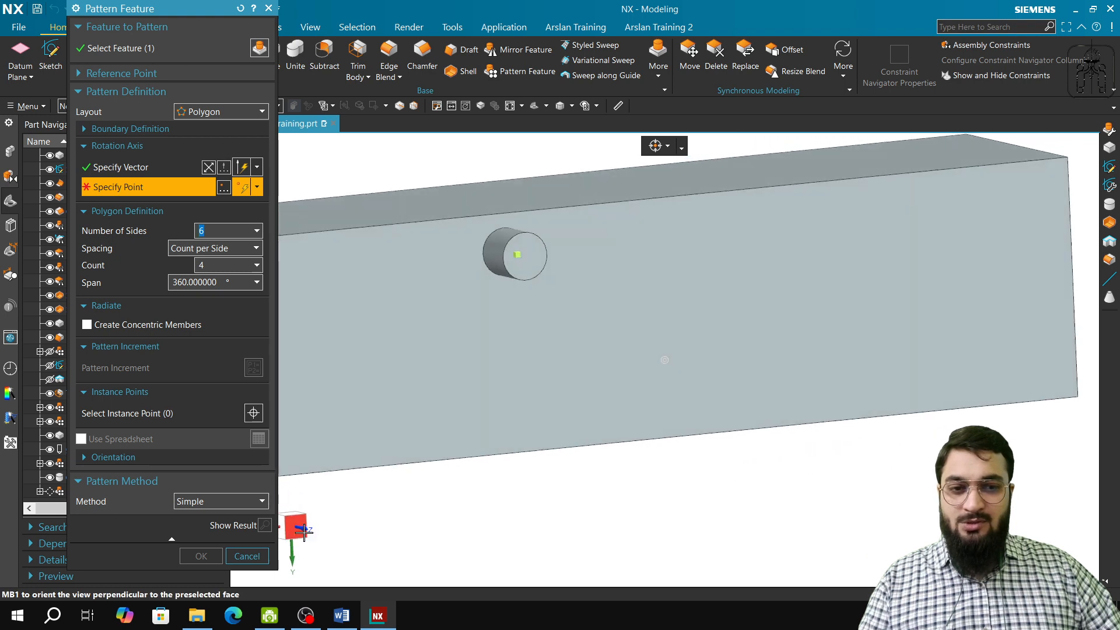
click(406, 280)
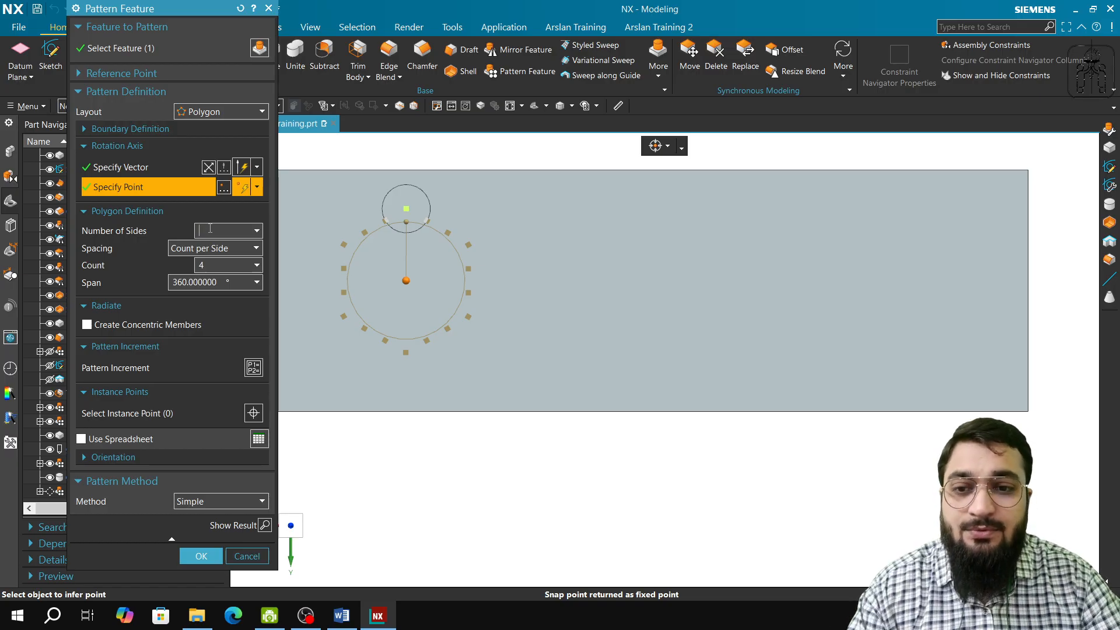
- Try the polygon pattern with 5 sides and Pitch along Side spacing
key(Tab)
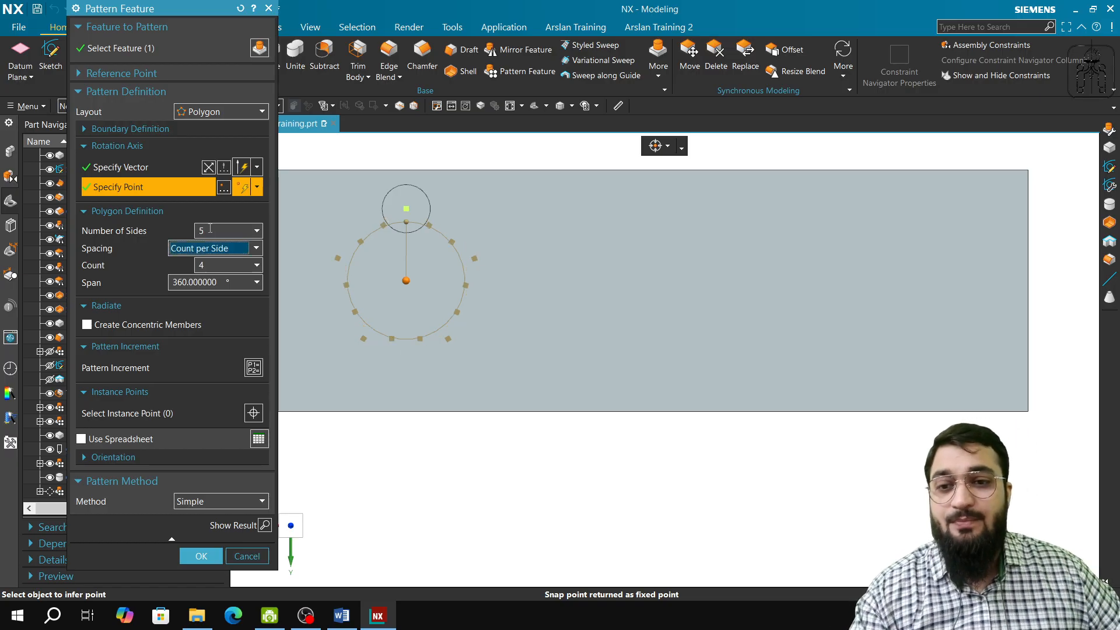
click(248, 266)
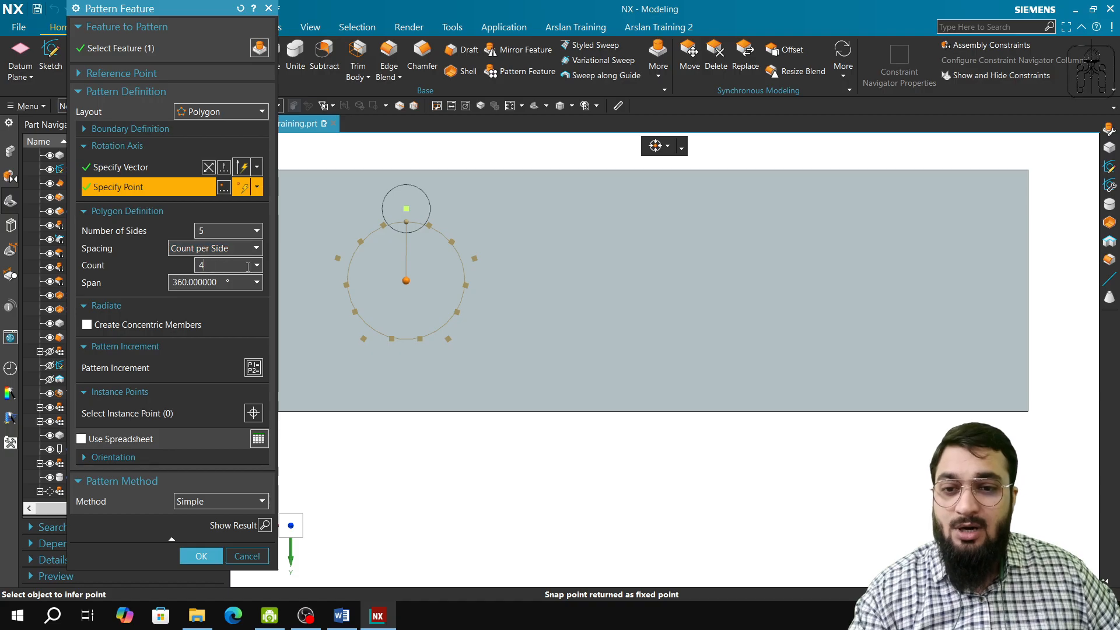
click(252, 251)
click(238, 275)
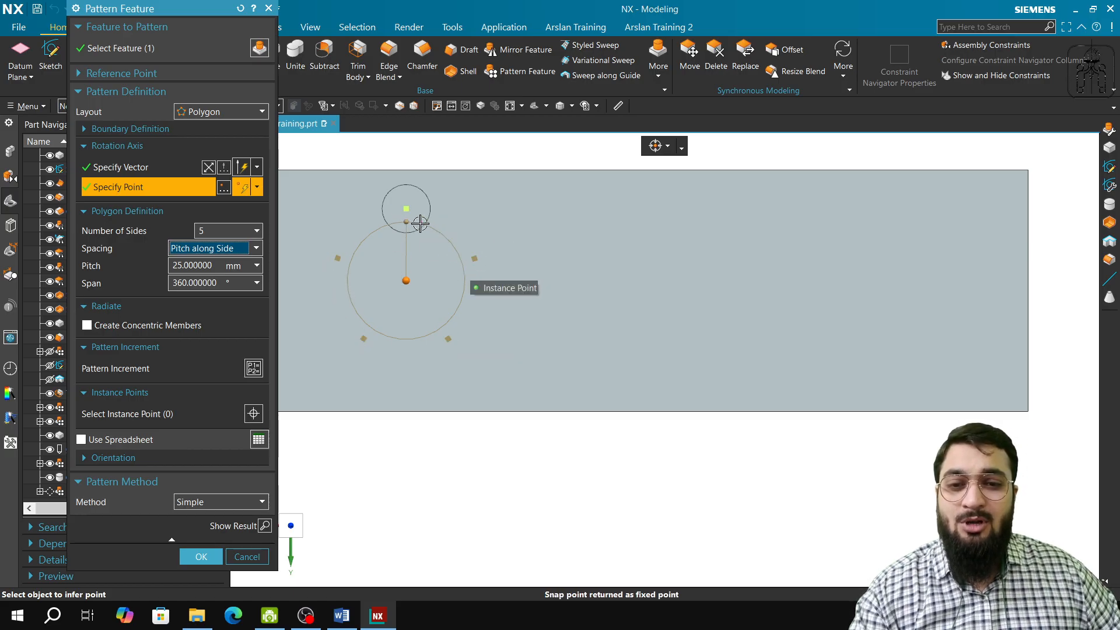
click(408, 210)
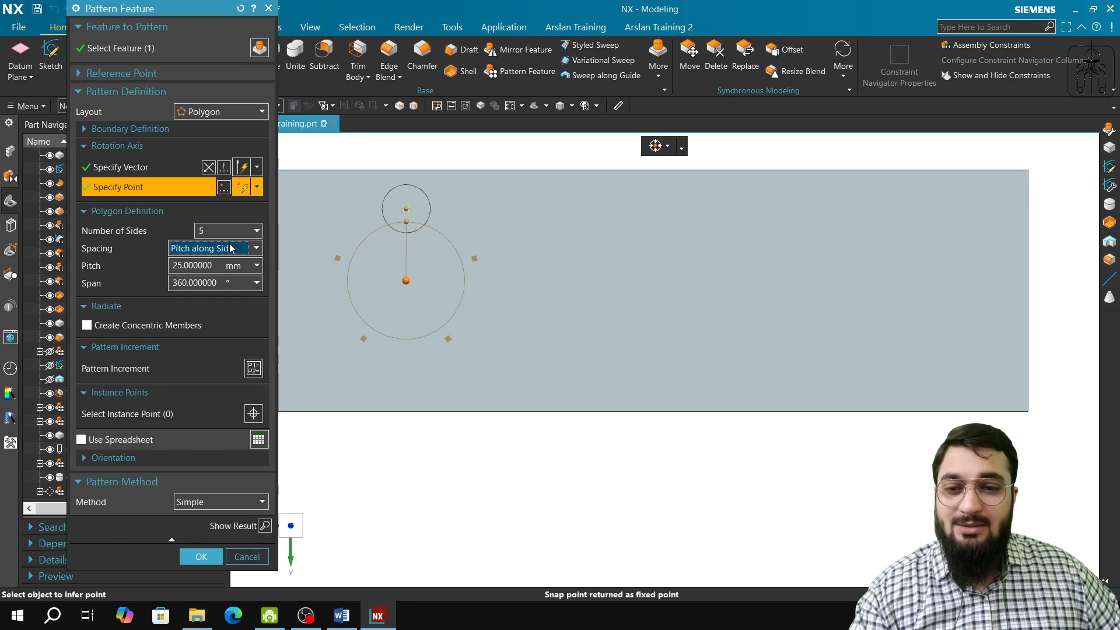
click(183, 266)
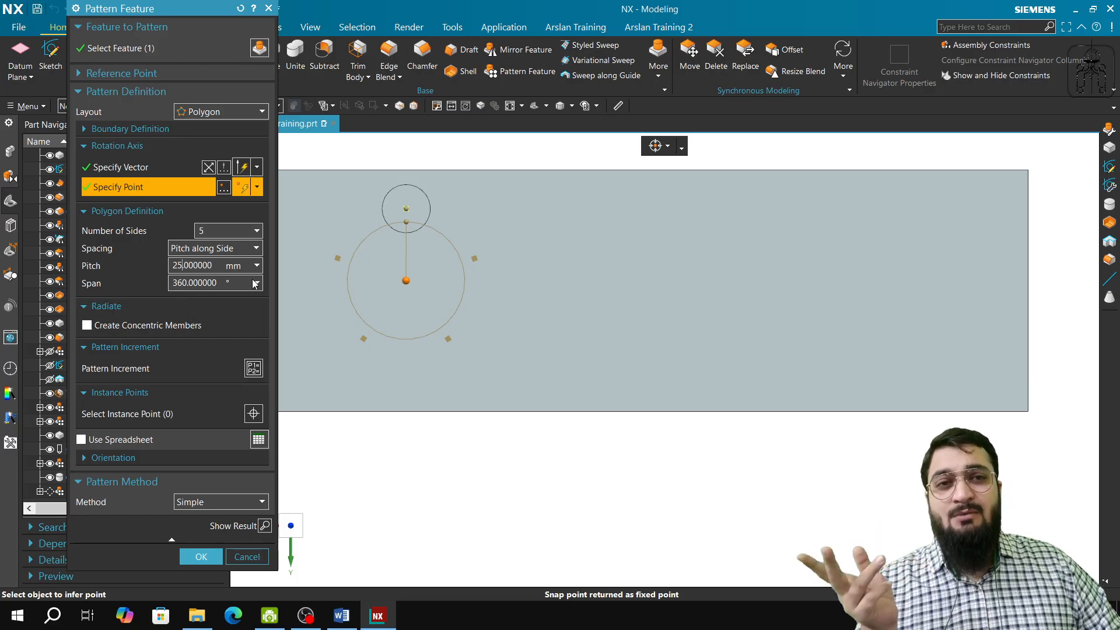
- Set the polygon pattern's span to 180°
click(189, 284)
key(BackSpace)
key(BackSpace)
key(BackSpace)
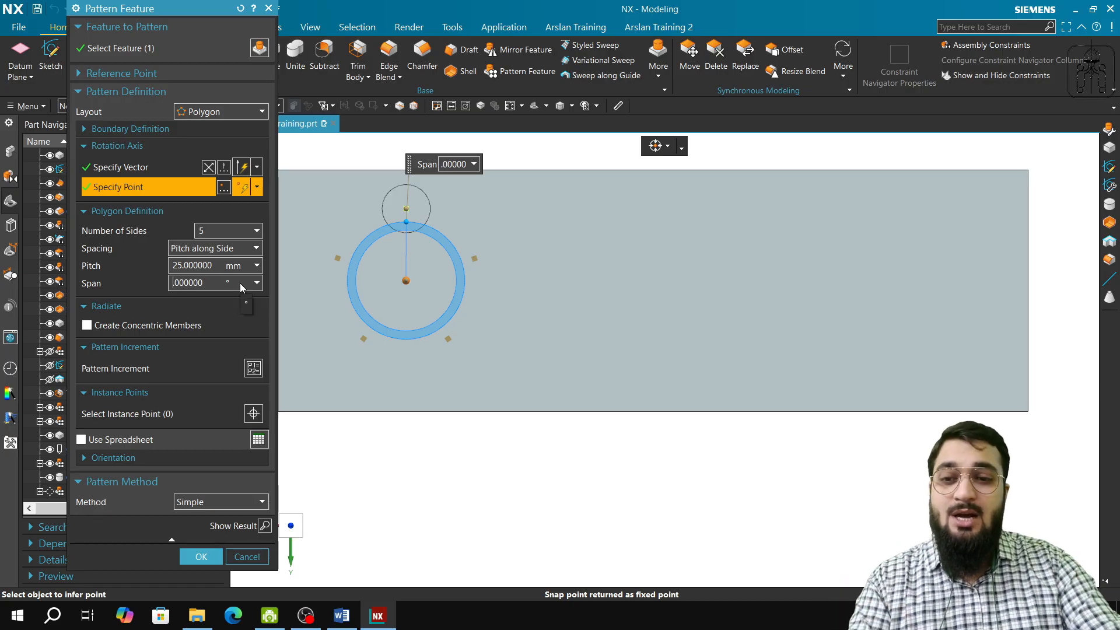
text(180)
key(Tab)
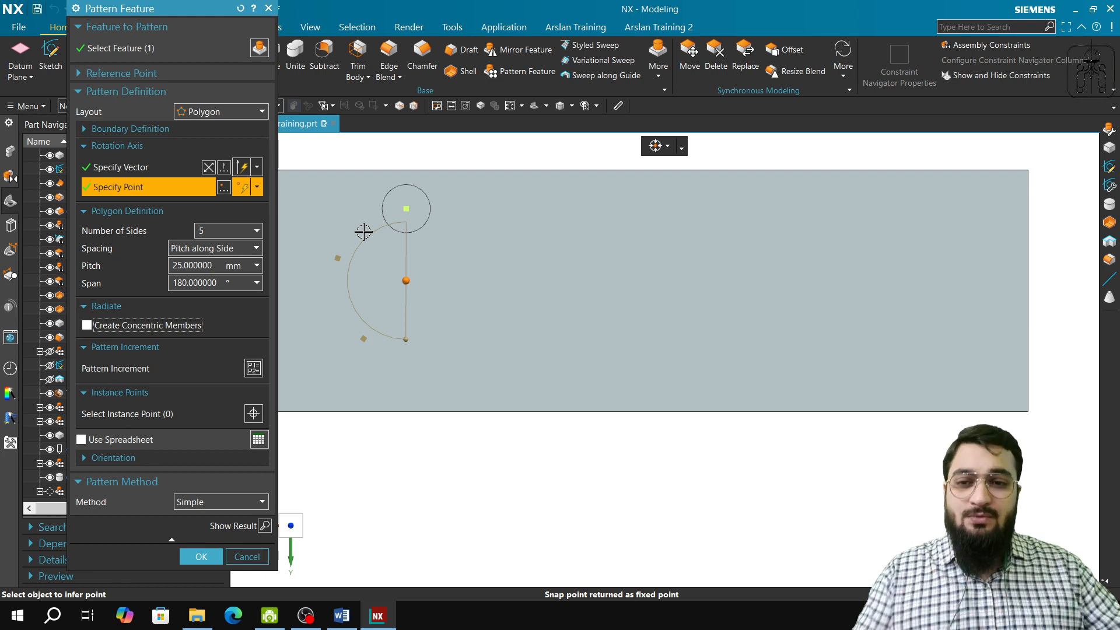
- Set the polygon pattern to 6 sides with Count per Side spacing
click(233, 234)
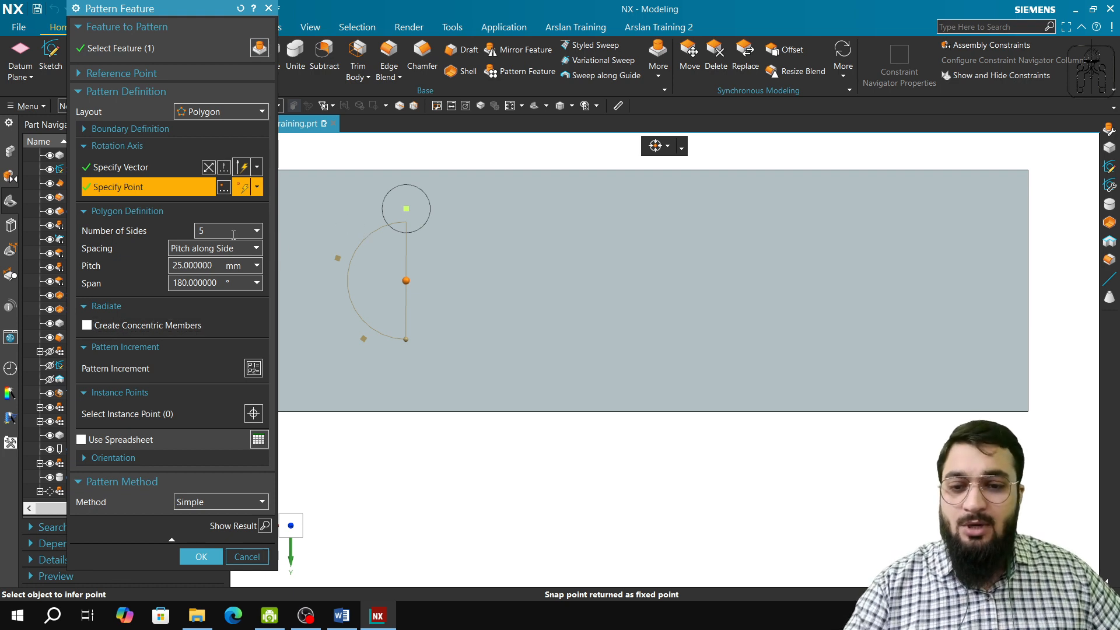
key(Tab)
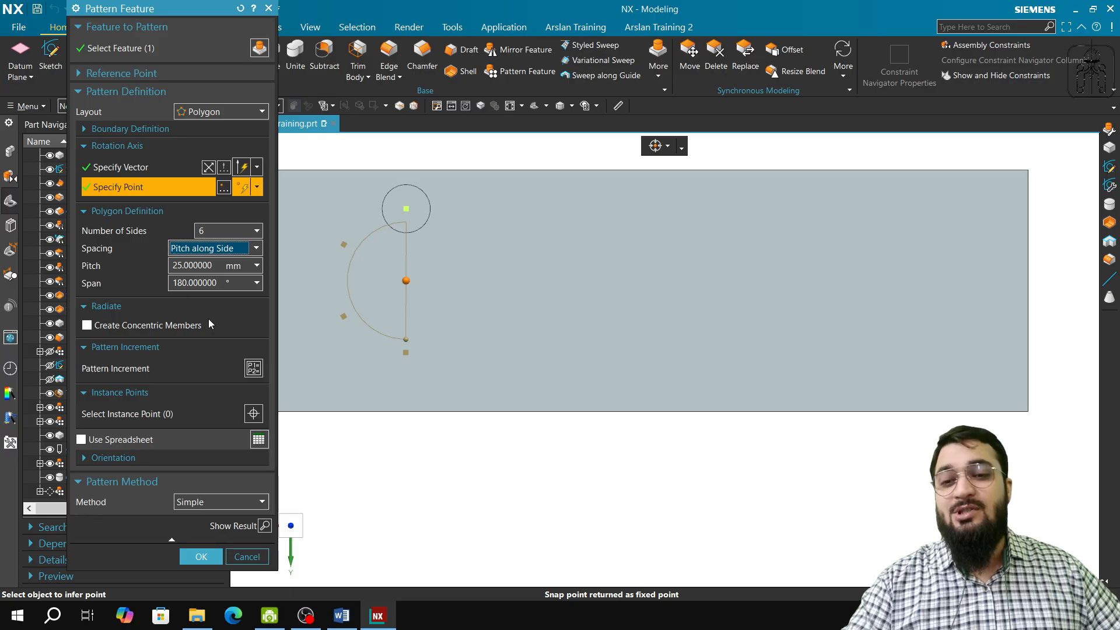
click(216, 250)
click(210, 263)
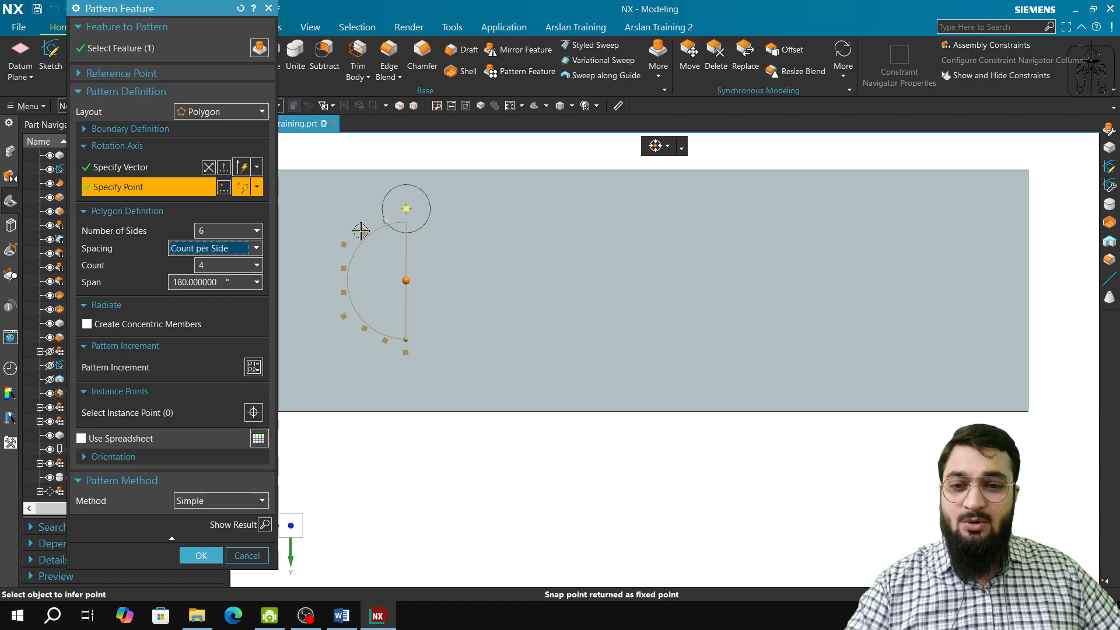
- Try counts of 4 and 3 per side for the polygon pattern, and settle on a count of 2
click(229, 265)
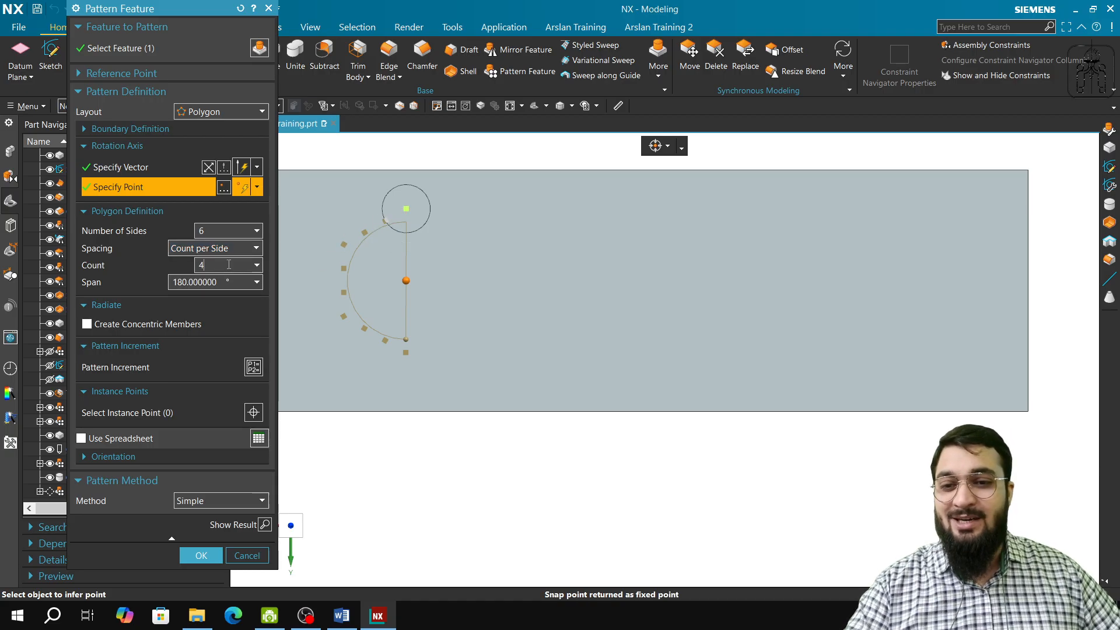
text(4)
key(Tab)
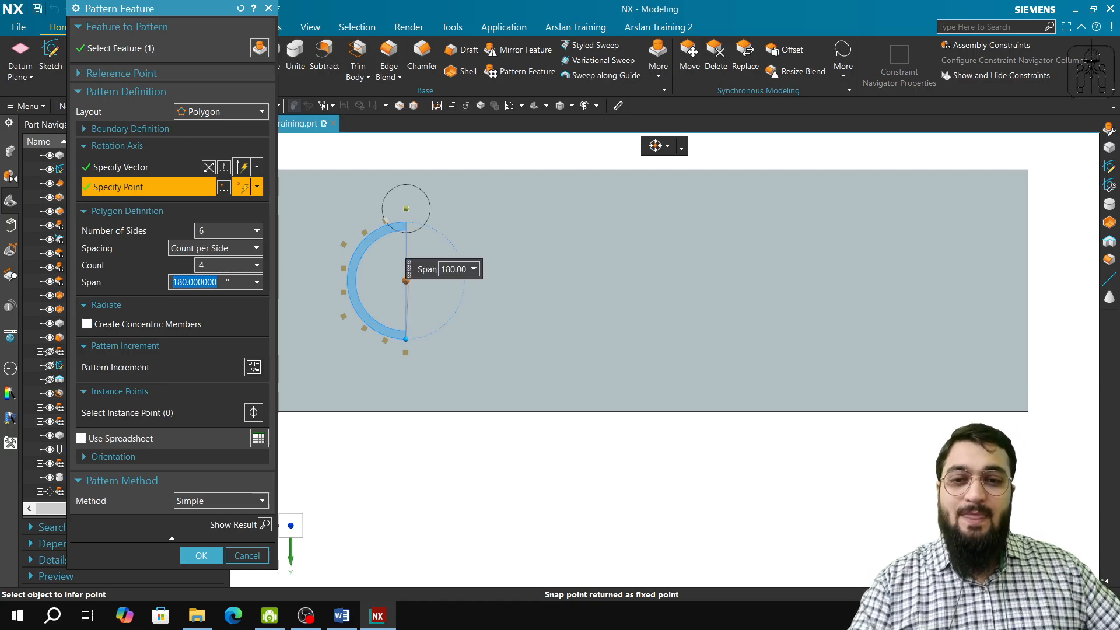
click(212, 265)
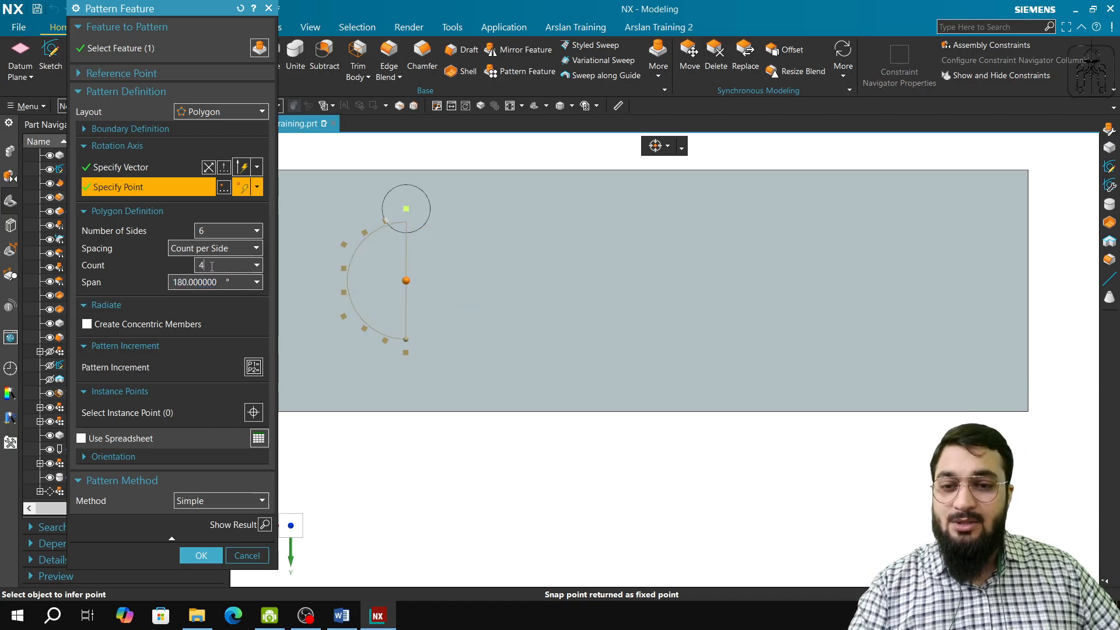
text(4)
key(Tab)
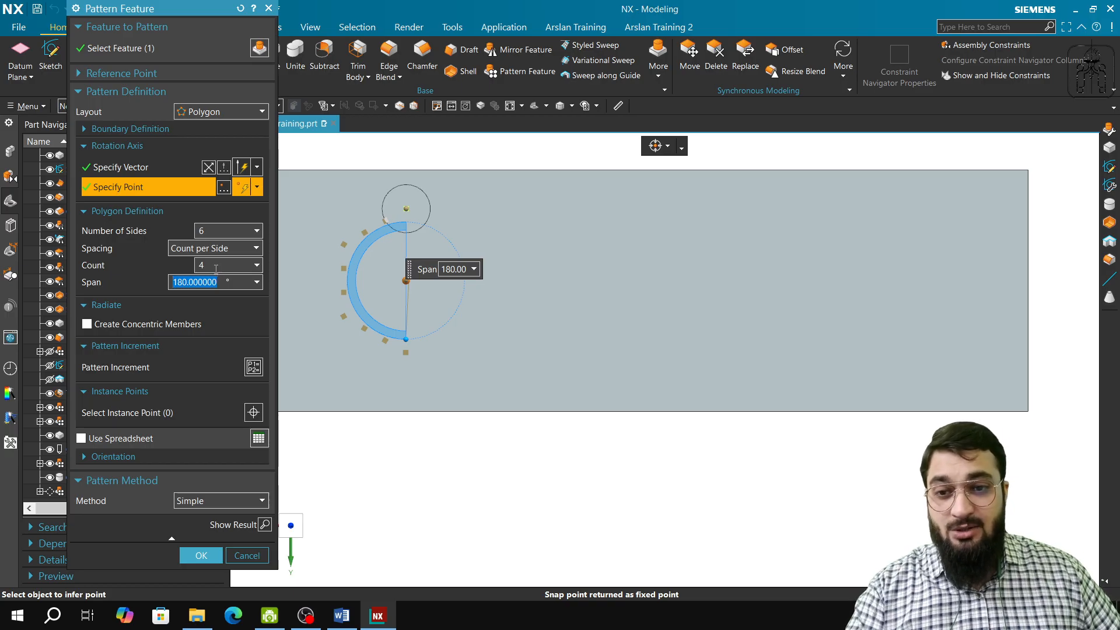
click(216, 267)
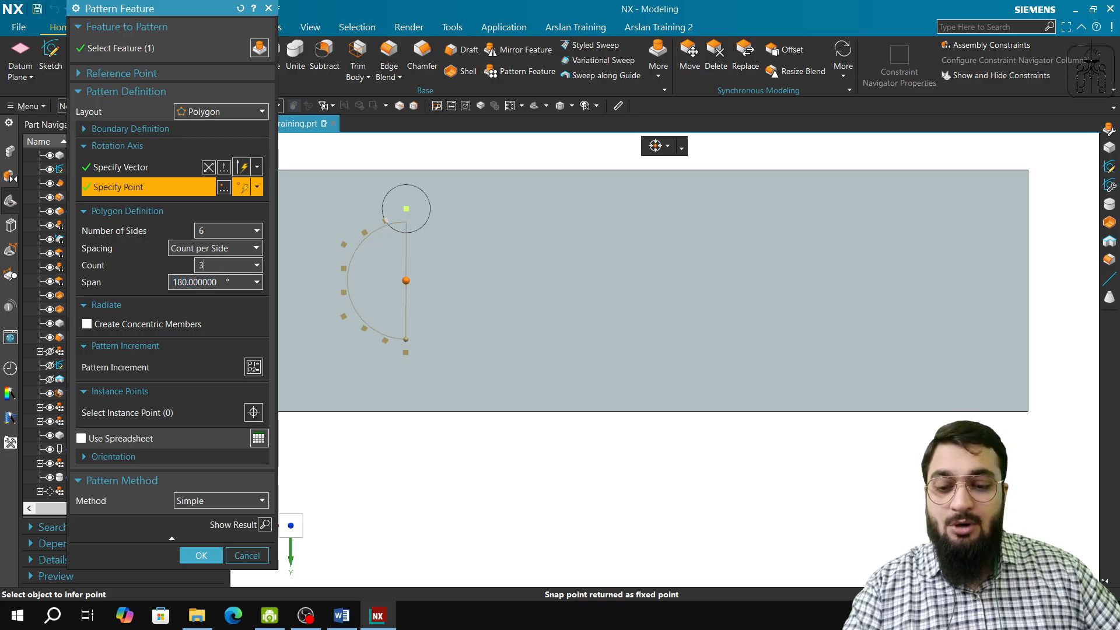
key(Tab)
click(216, 267)
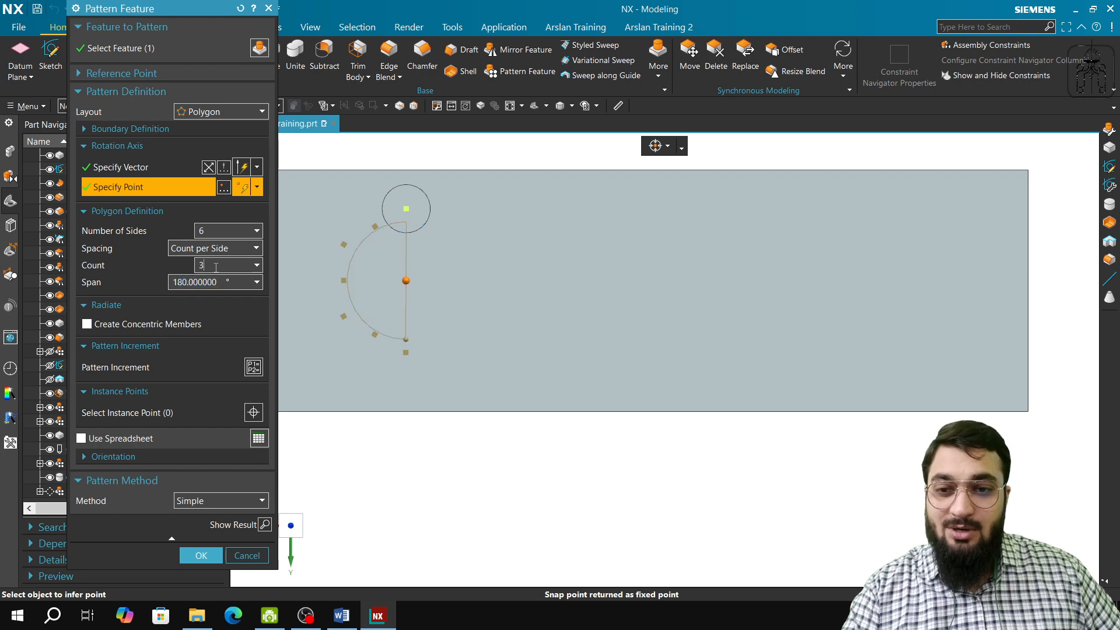
key(Tab)
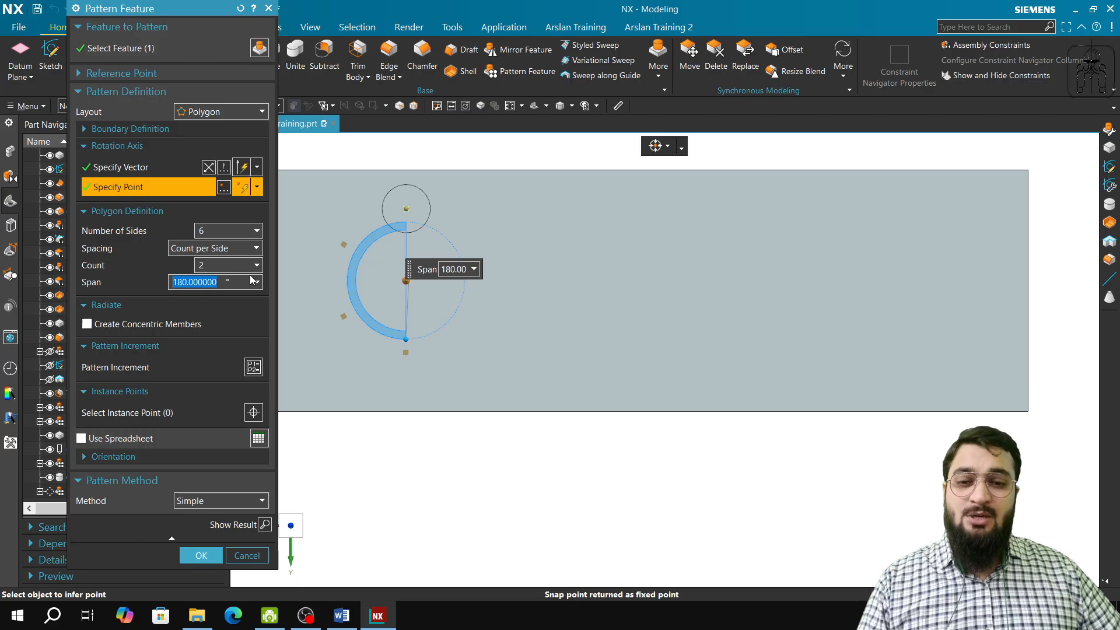
- Switch to the training syllabus in Word, review the linear and circular pattern curve topics under Part 16, and return to NX
click(341, 616)
scroll(349, 399, up, 10)
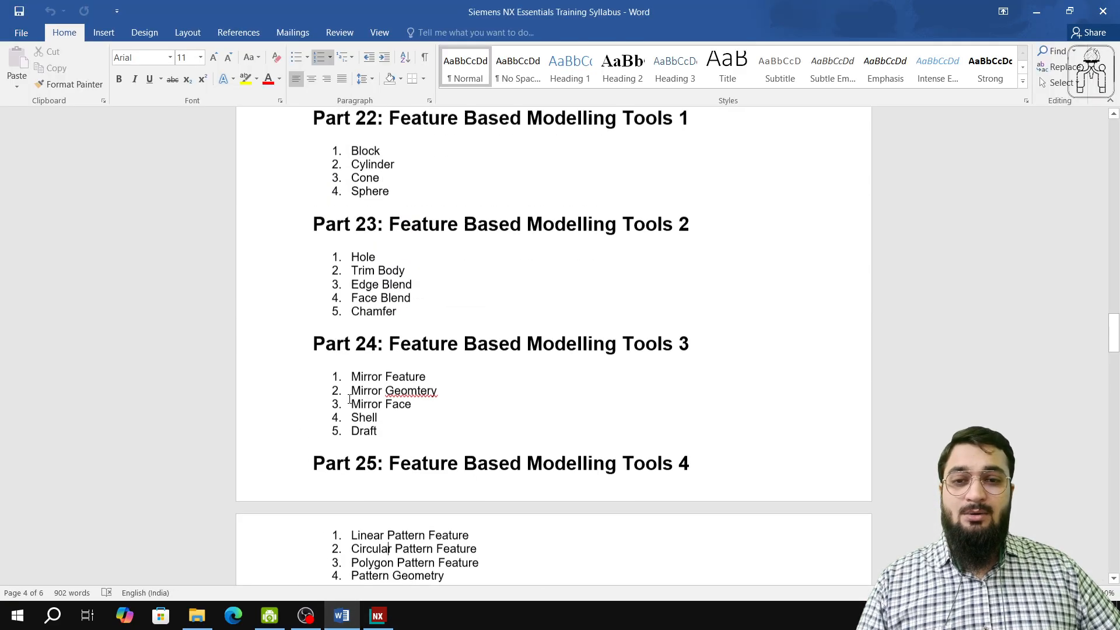
scroll(349, 398, up, 12)
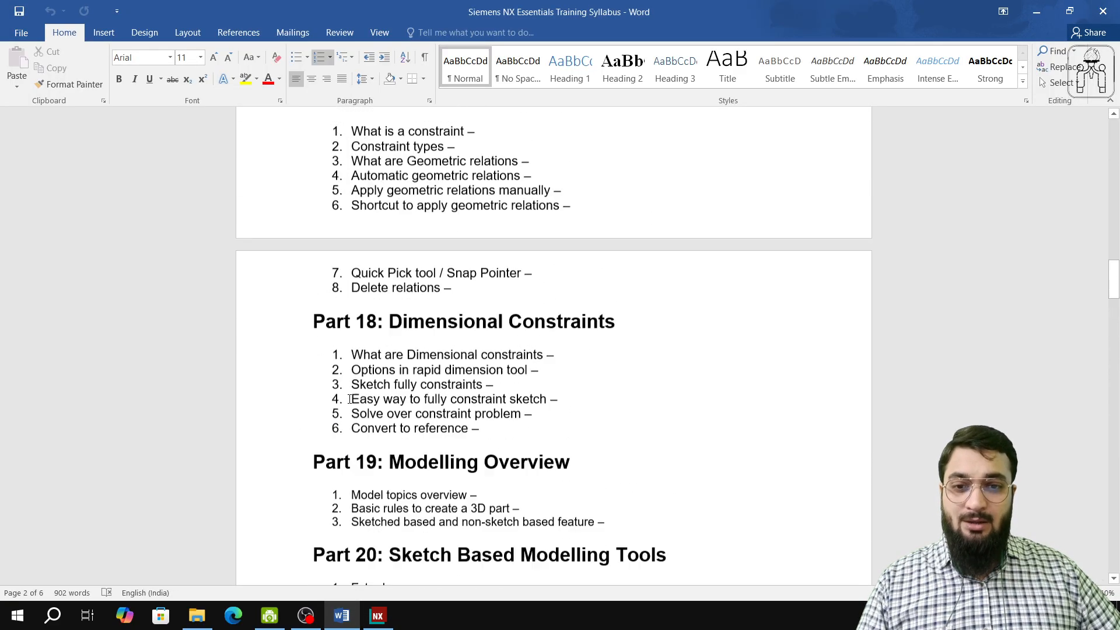
scroll(349, 399, up, 1)
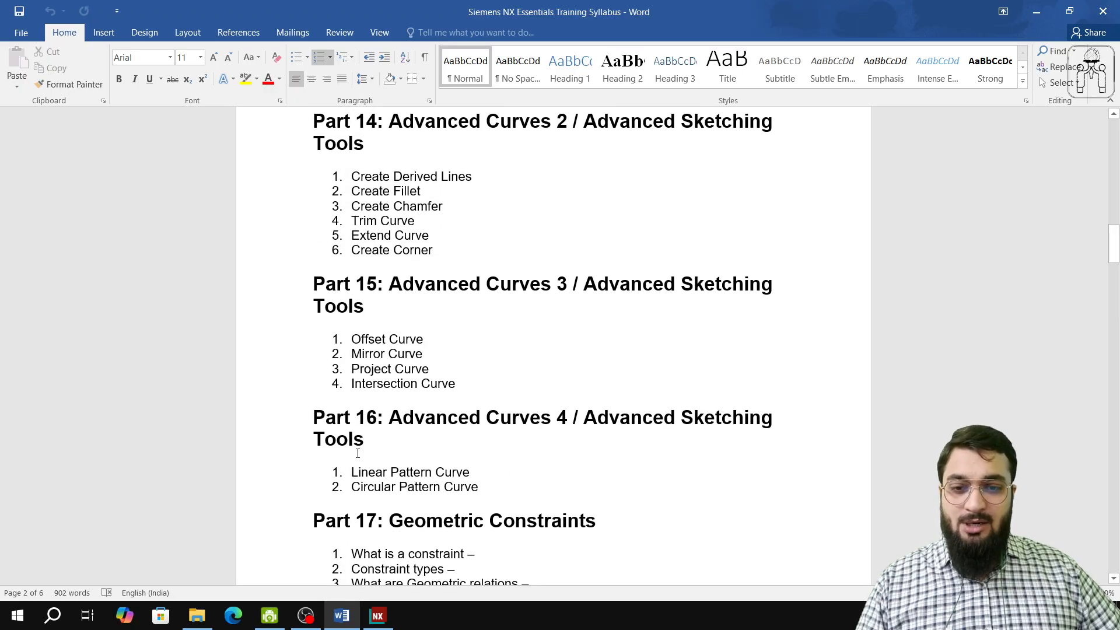
scroll(358, 453, down, 5)
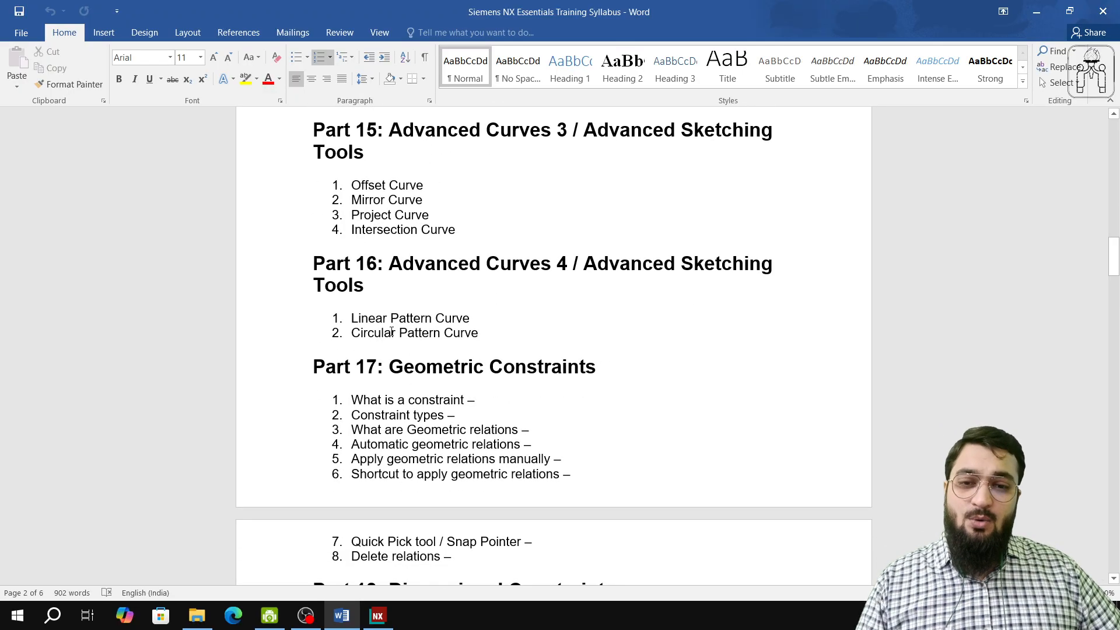
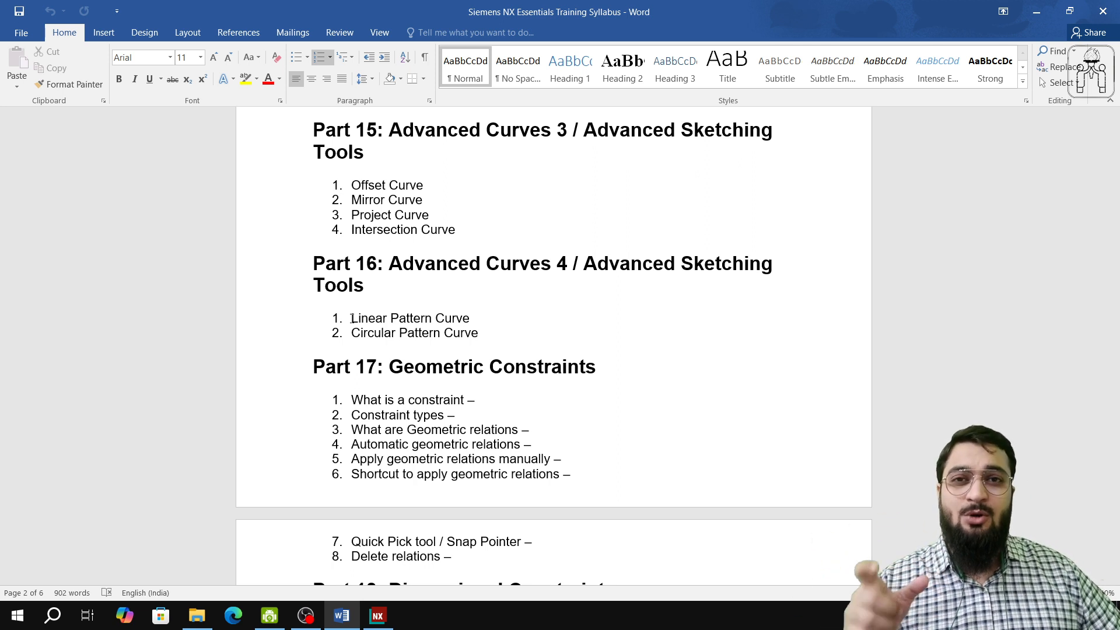
click(276, 618)
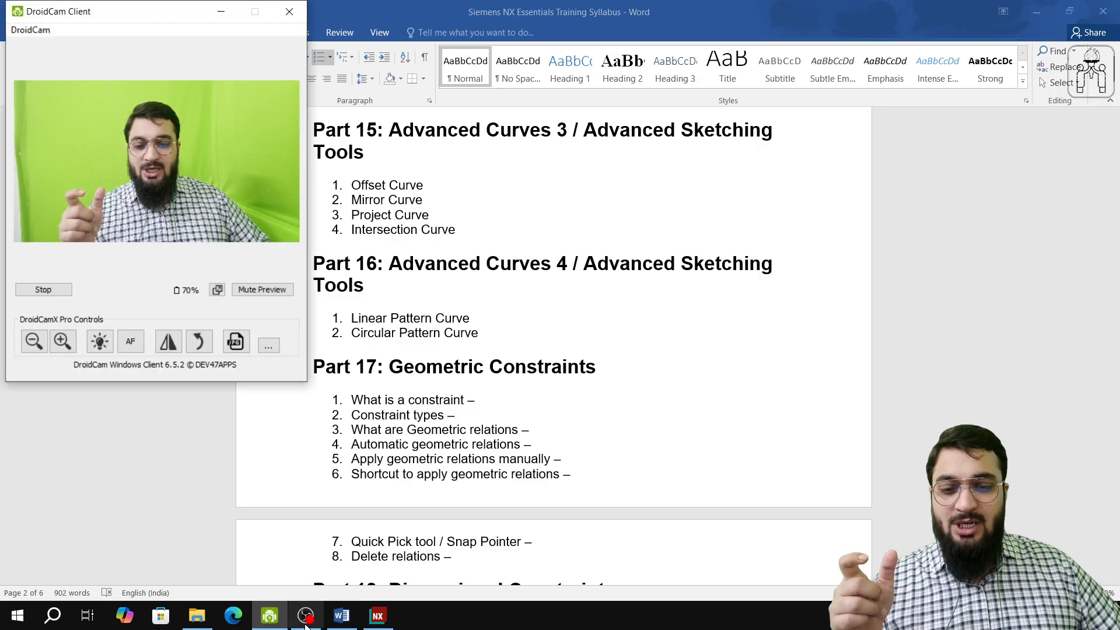
click(307, 618)
click(378, 617)
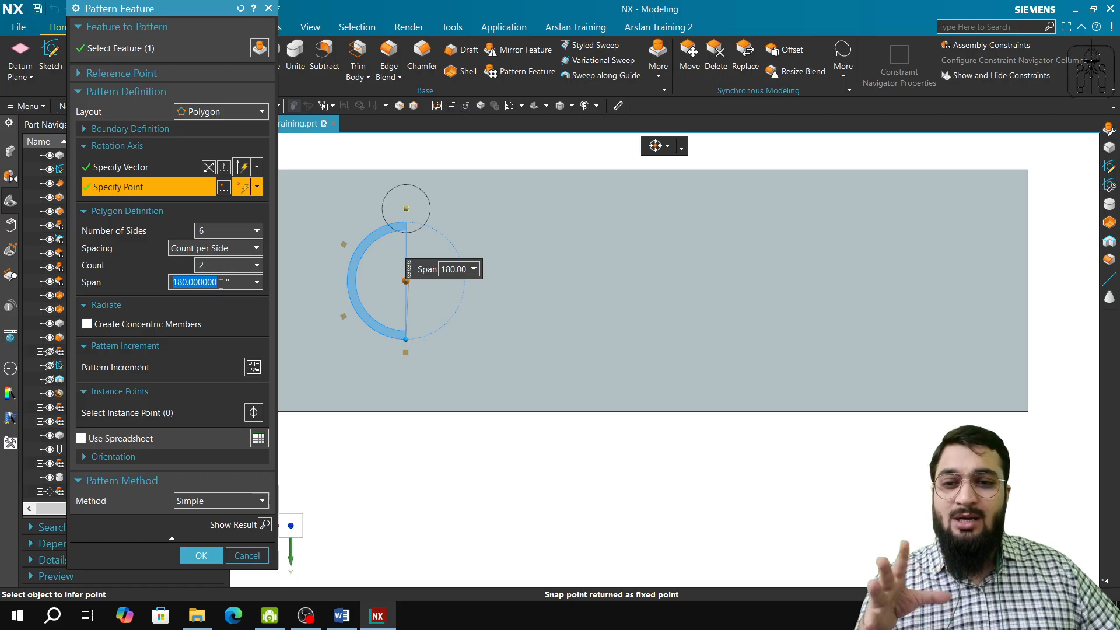
- Set the polygon pattern's count per side to 3 and create the pattern of the cylinder
click(213, 264)
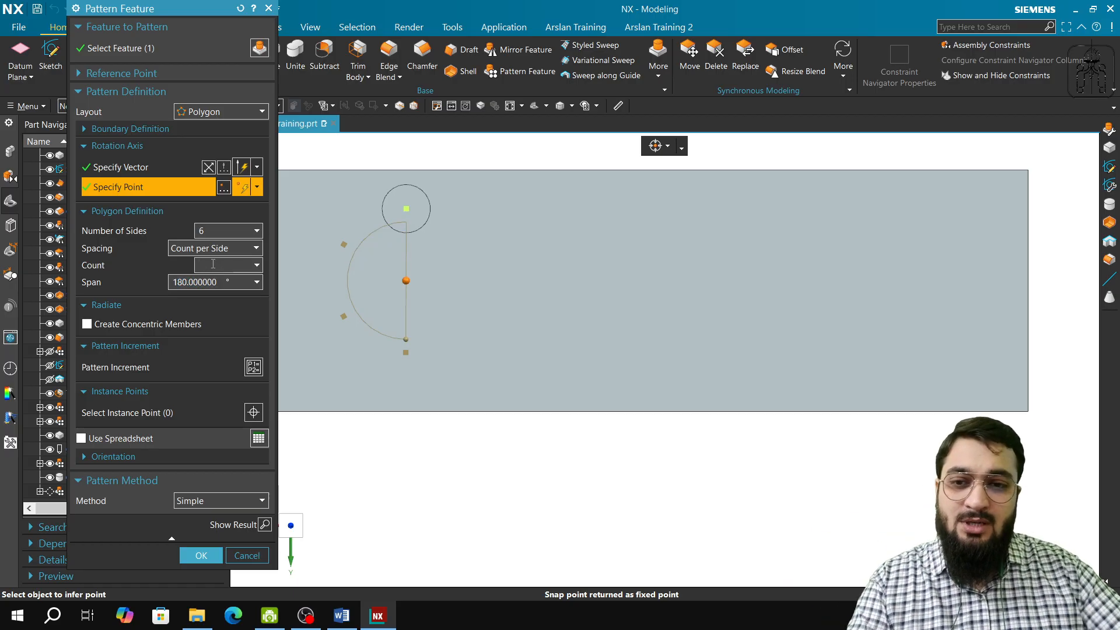
text(4)
key(BackSpace)
text(3)
key(Tab)
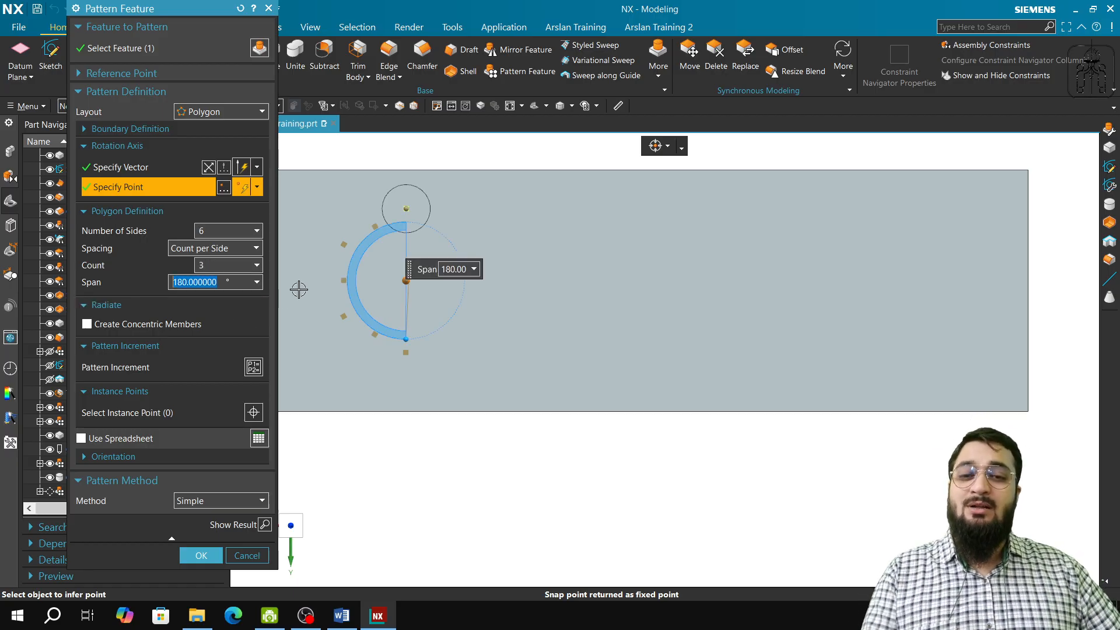
click(223, 556)
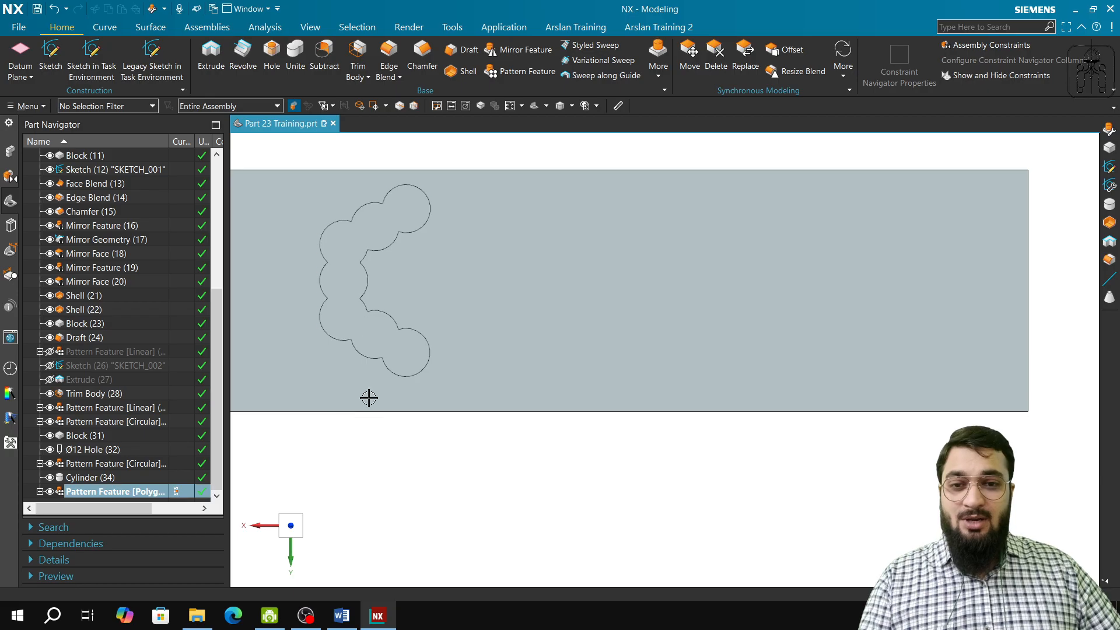
middle_drag(368, 397, 403, 400)
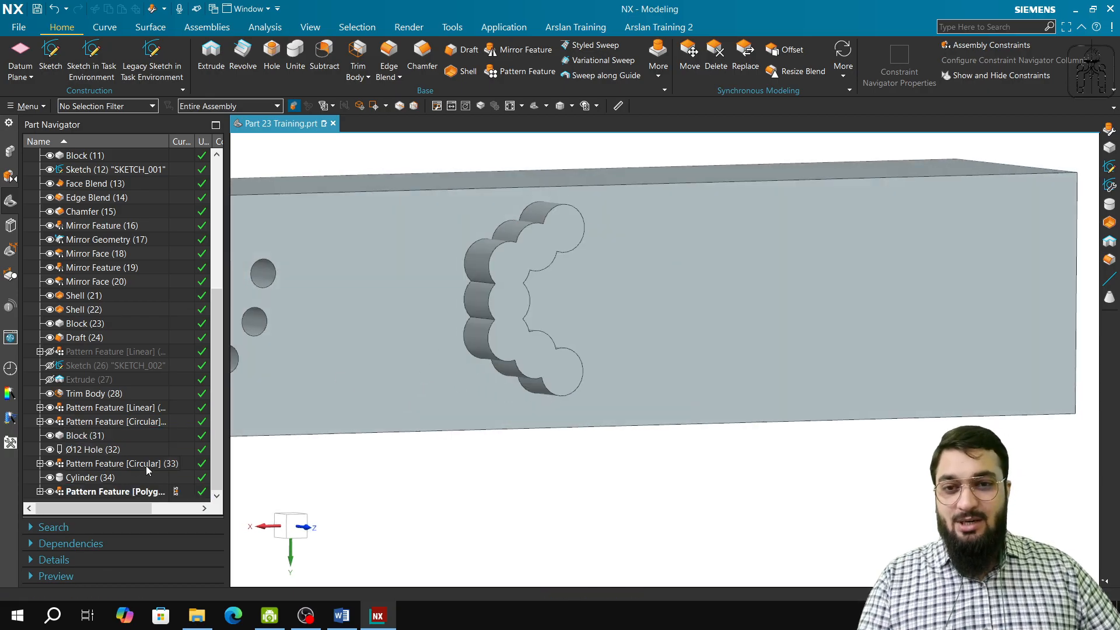
click(520, 71)
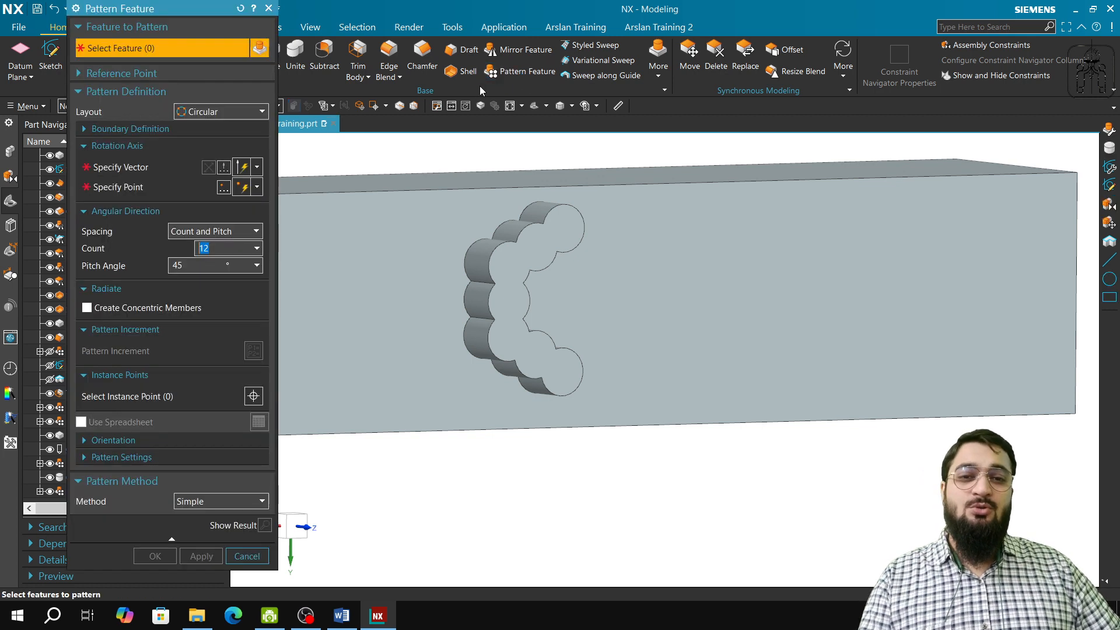
click(188, 117)
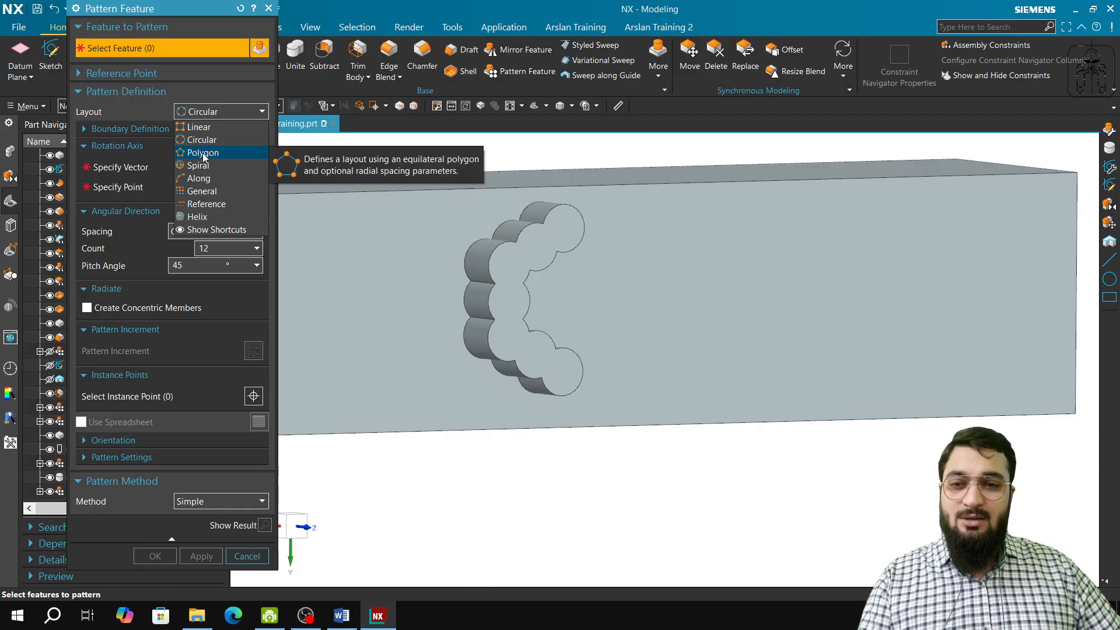
click(267, 13)
click(269, 10)
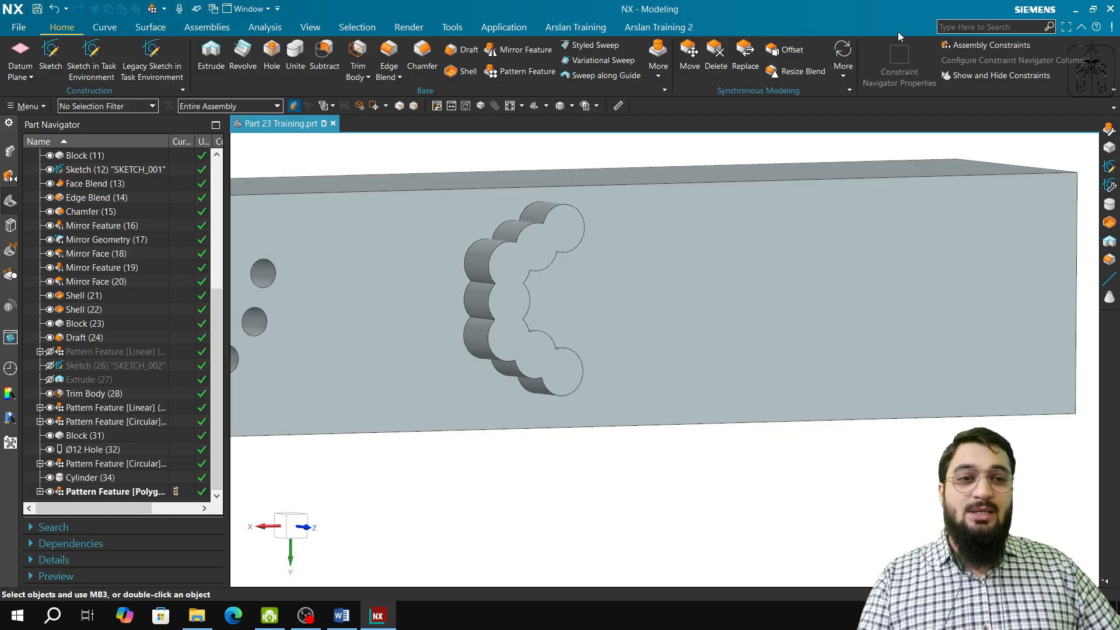
- Find the Pattern Geometry command by searching for "patter" and select the long block body with the hole and cylinder patterns
click(941, 27)
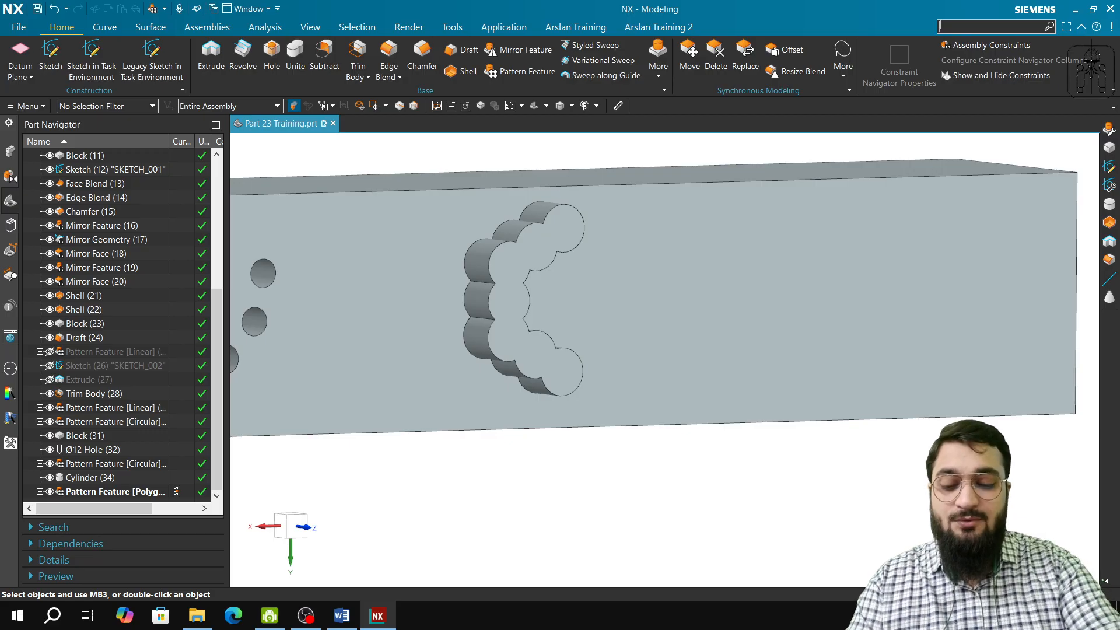
text(pa)
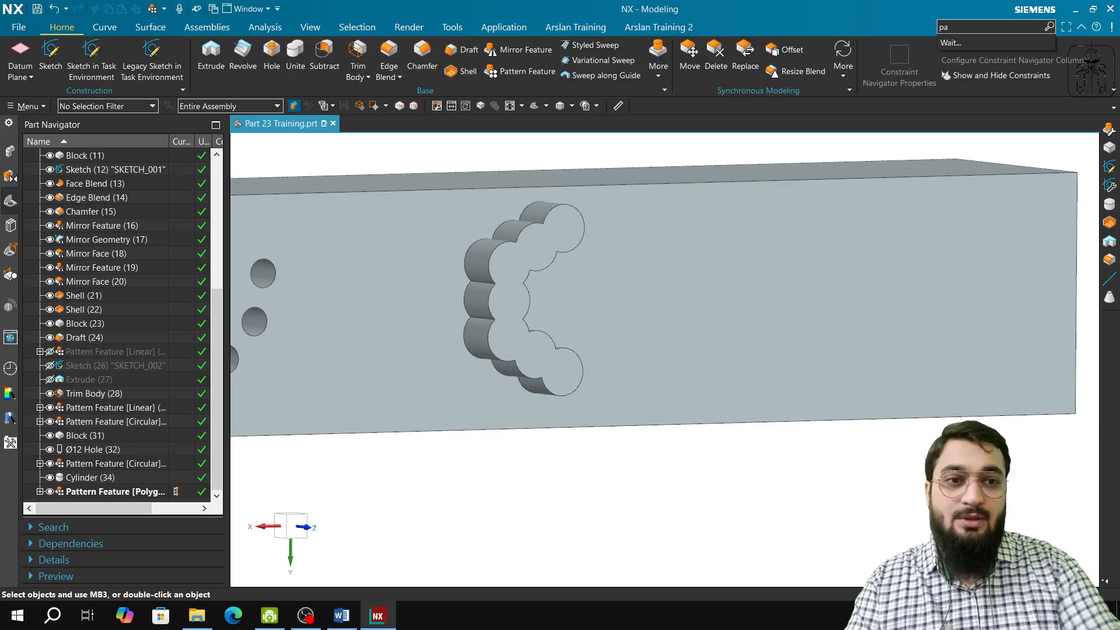
text(tter)
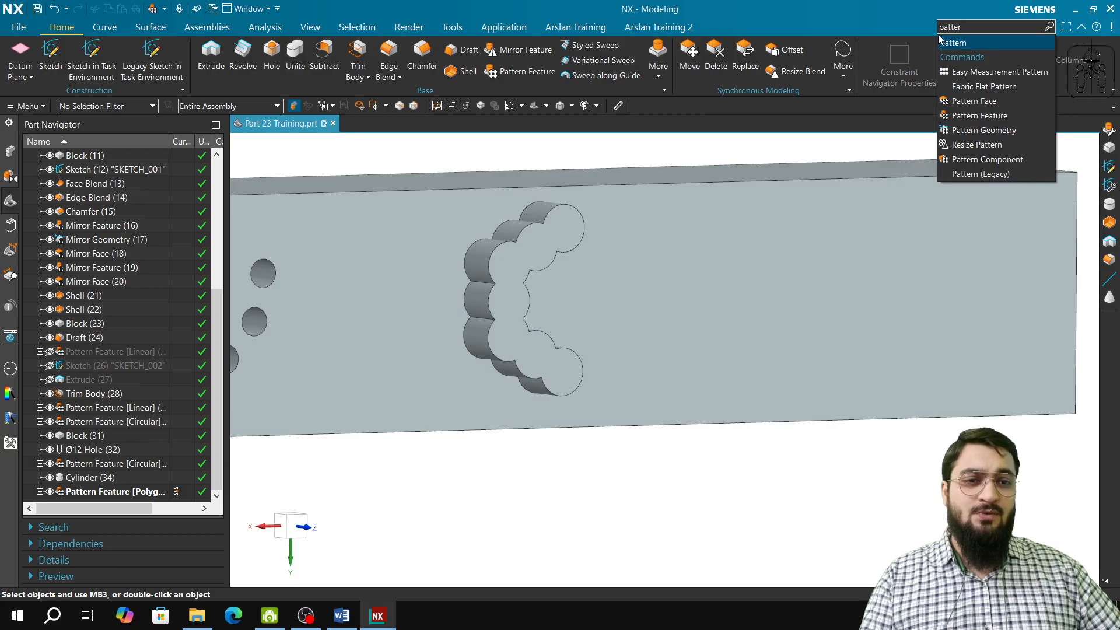
click(984, 130)
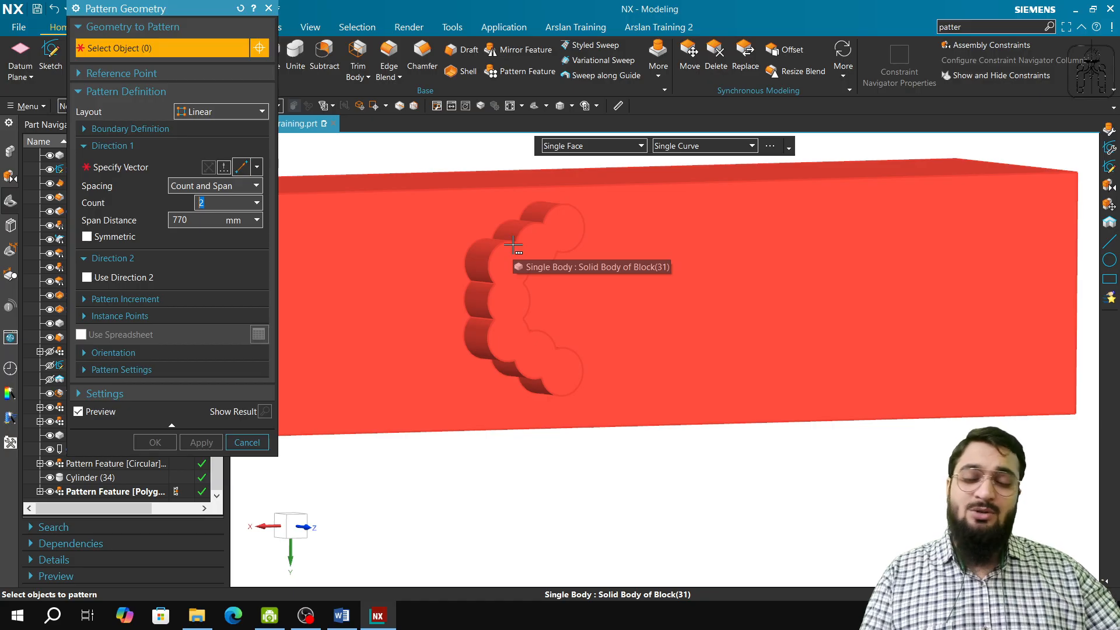
scroll(467, 368, down, 3)
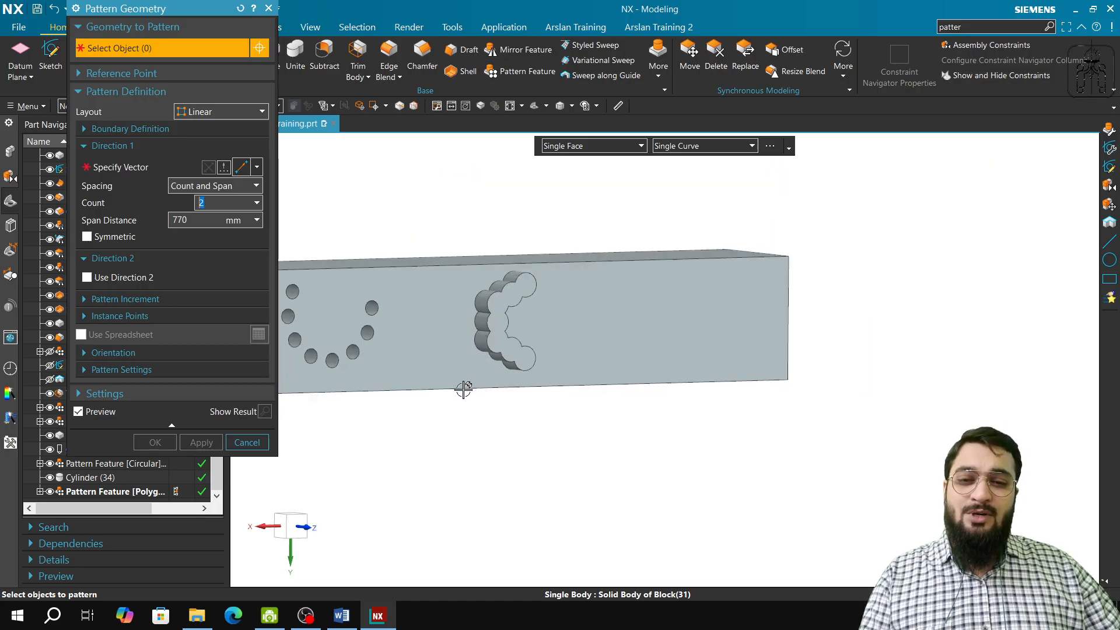
shift+middle_drag(459, 382, 692, 317)
click(682, 360)
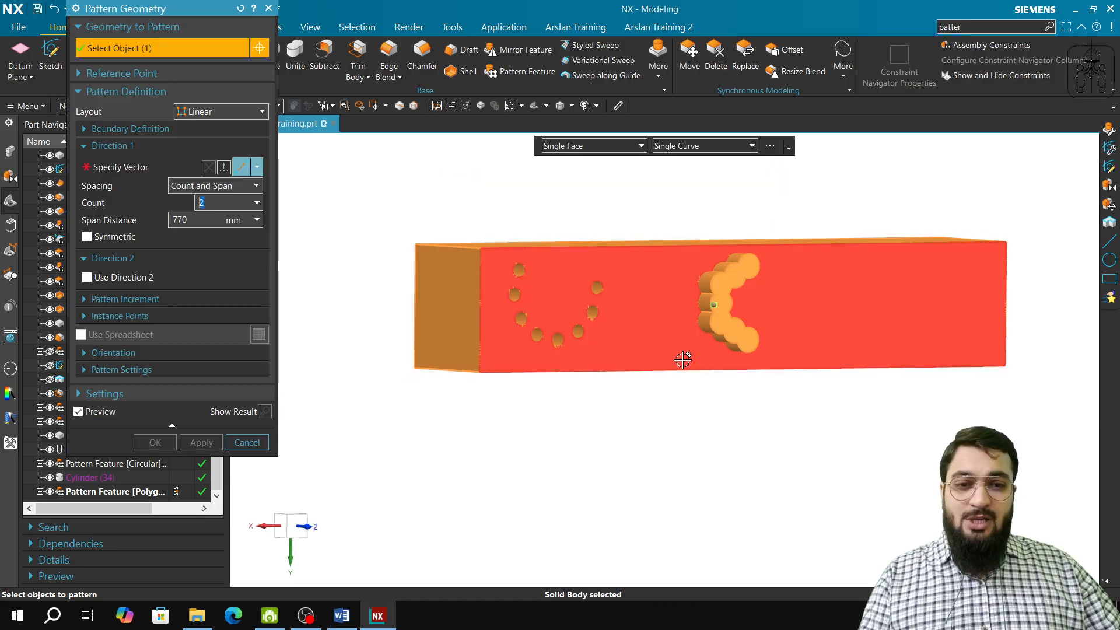
- Define a two-point direction pointing down across the block's front face and set the linear span distance to 100 mm
click(122, 167)
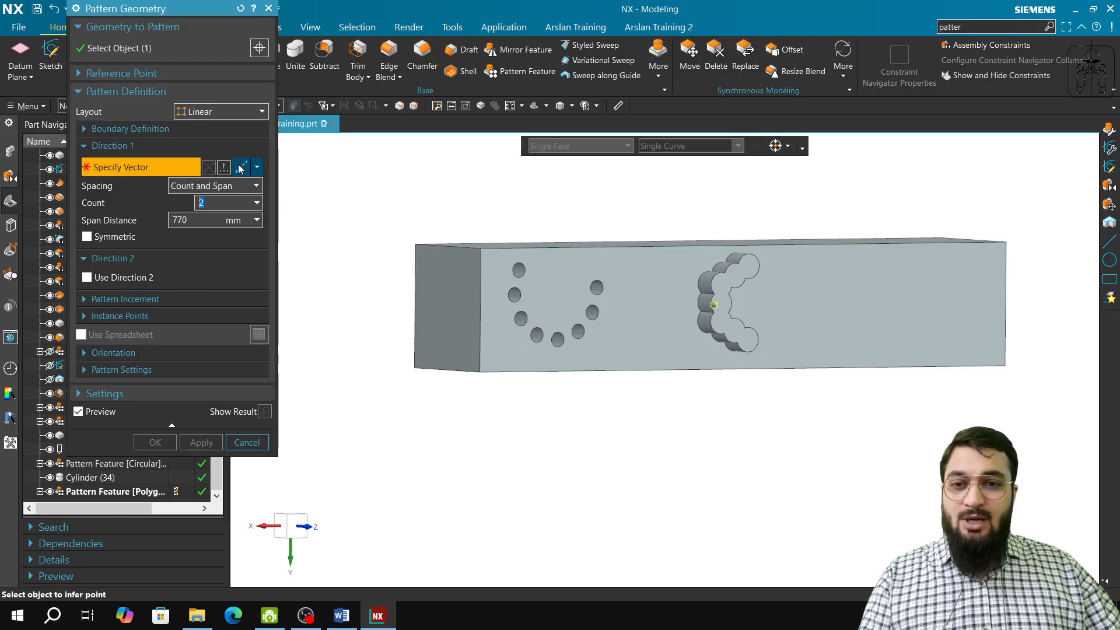
click(667, 405)
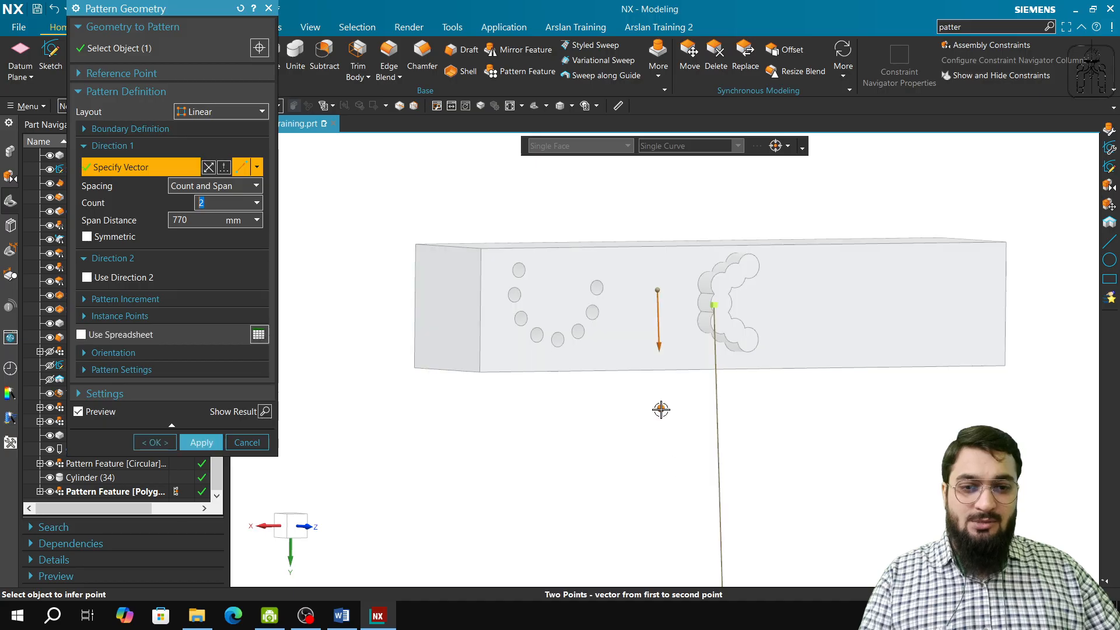
double_click(179, 221)
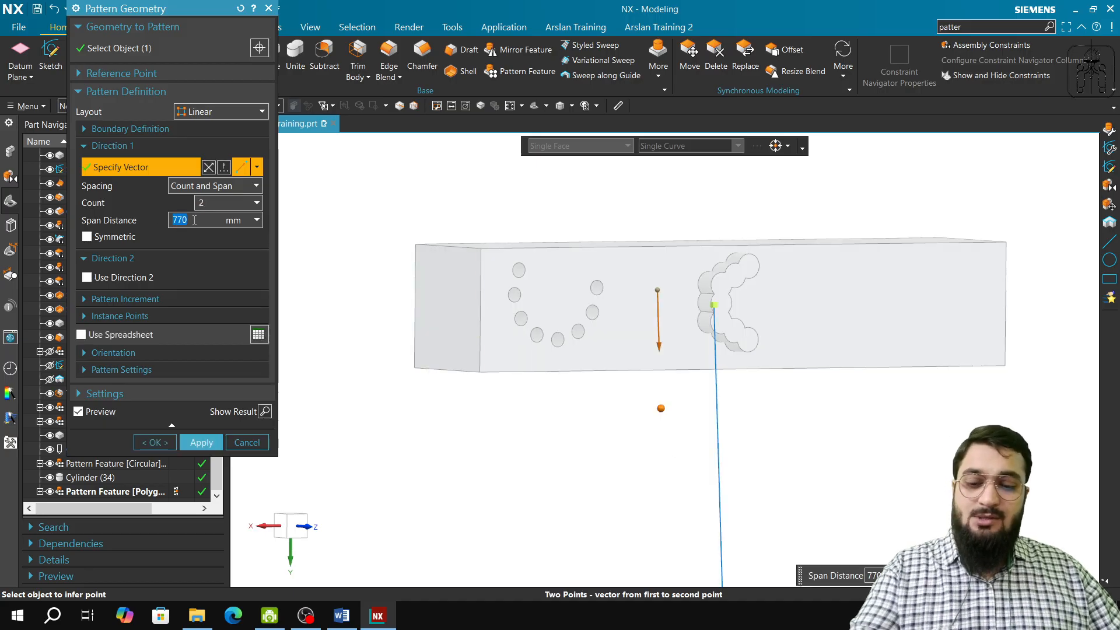
text(300)
key(Tab)
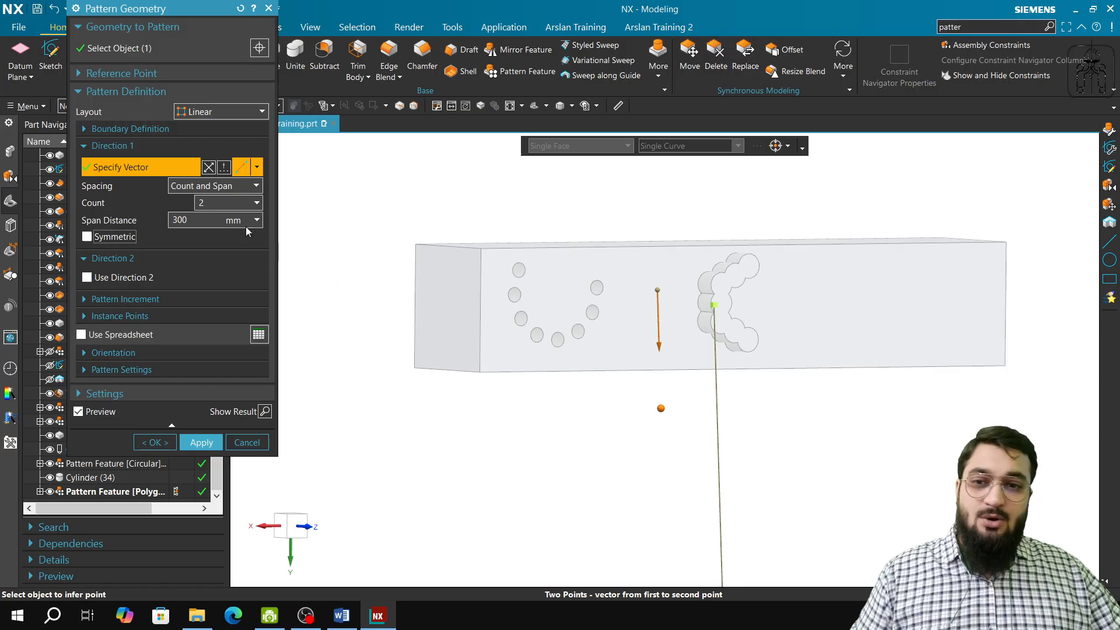
double_click(207, 219)
text(1)
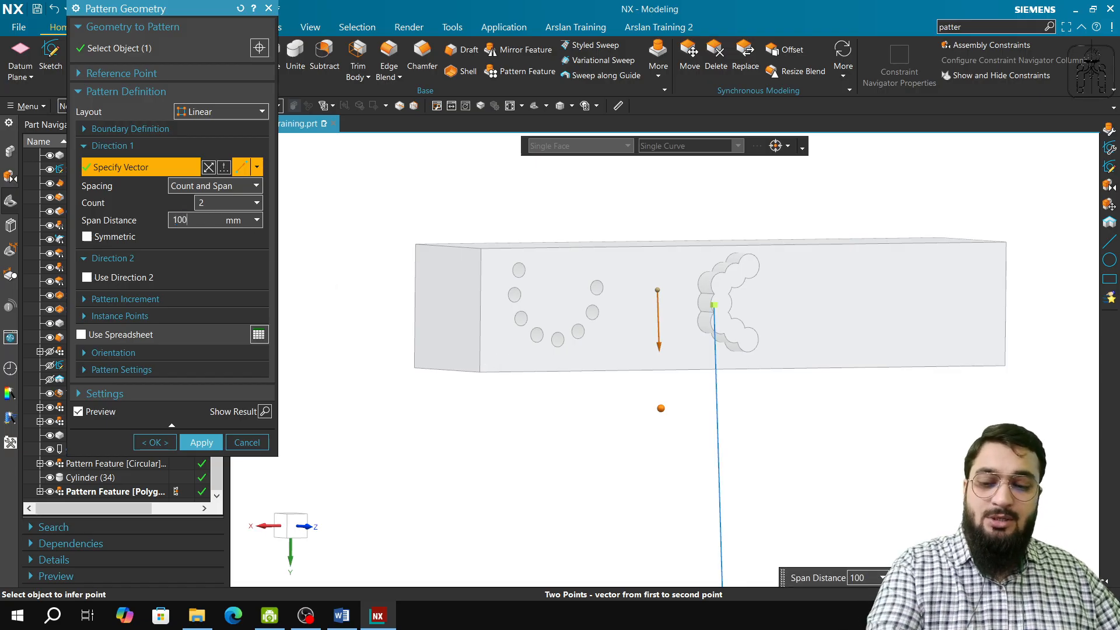
text(00)
key(Tab)
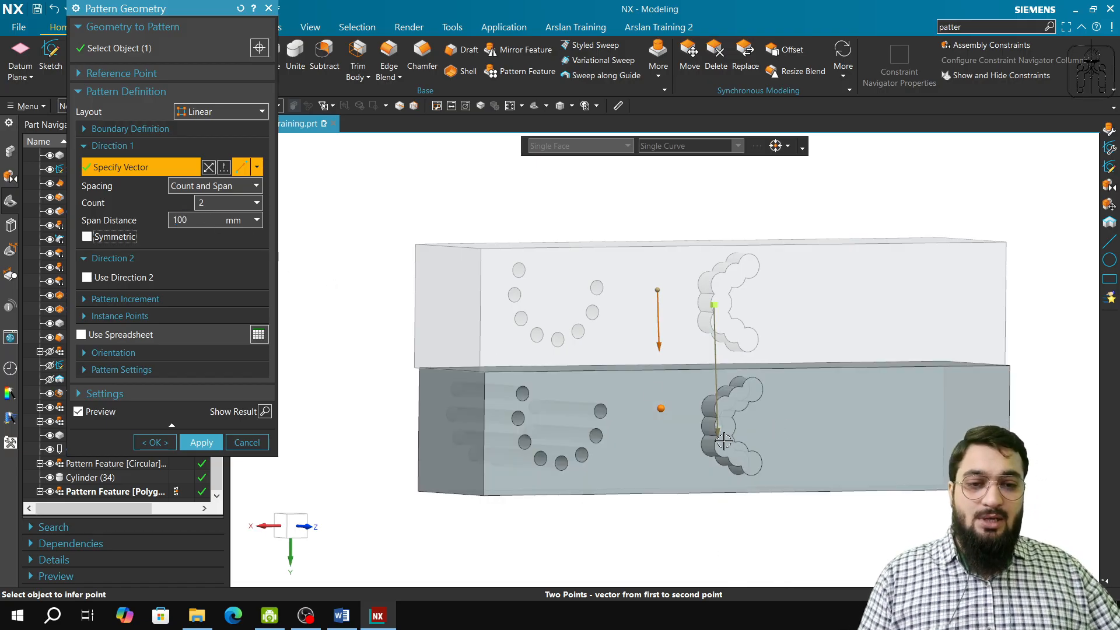
- Increase the span distance to 115 mm, create the copy of the block below the original, and close Pattern Geometry
drag(723, 441, 719, 456)
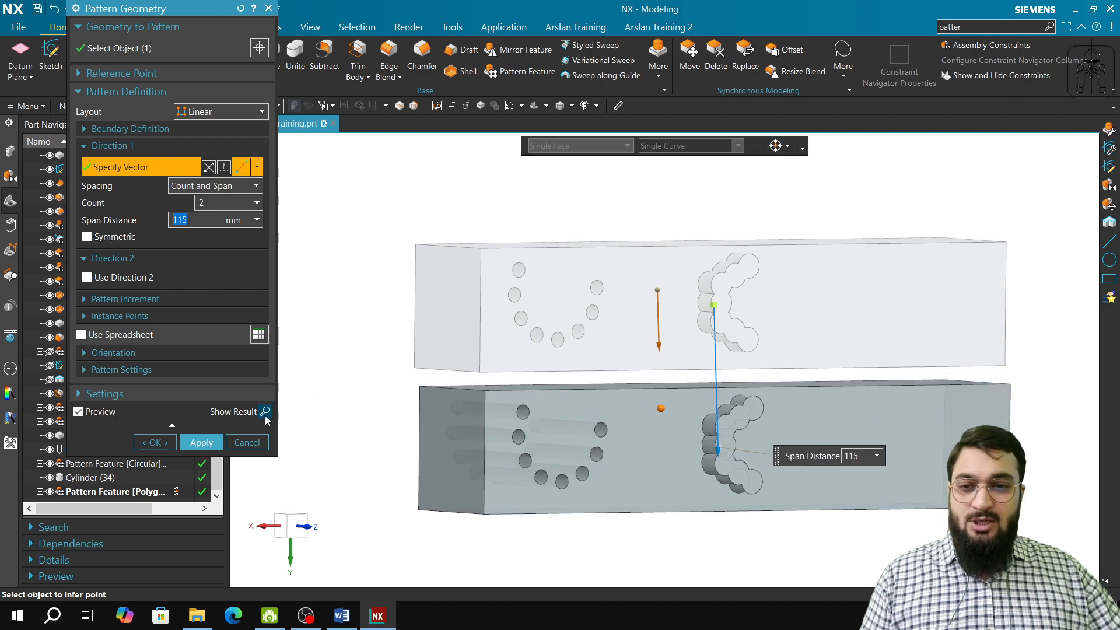
click(201, 442)
middle_drag(525, 445, 494, 435)
scroll(495, 435, down, 2)
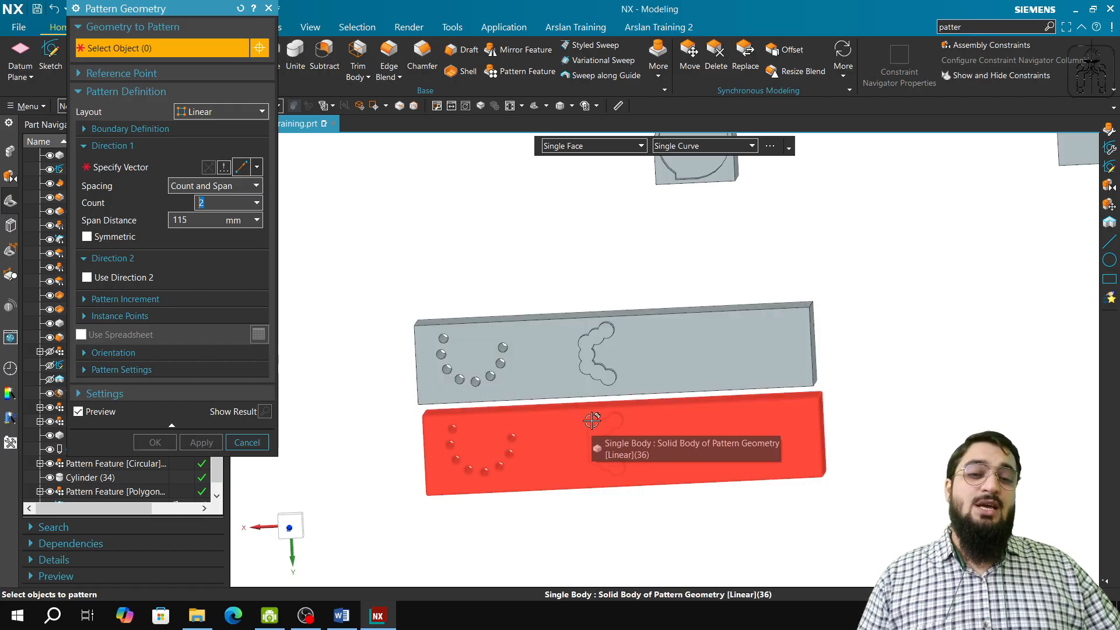
scroll(592, 421, down, 4)
shift+middle_drag(880, 400, 710, 467)
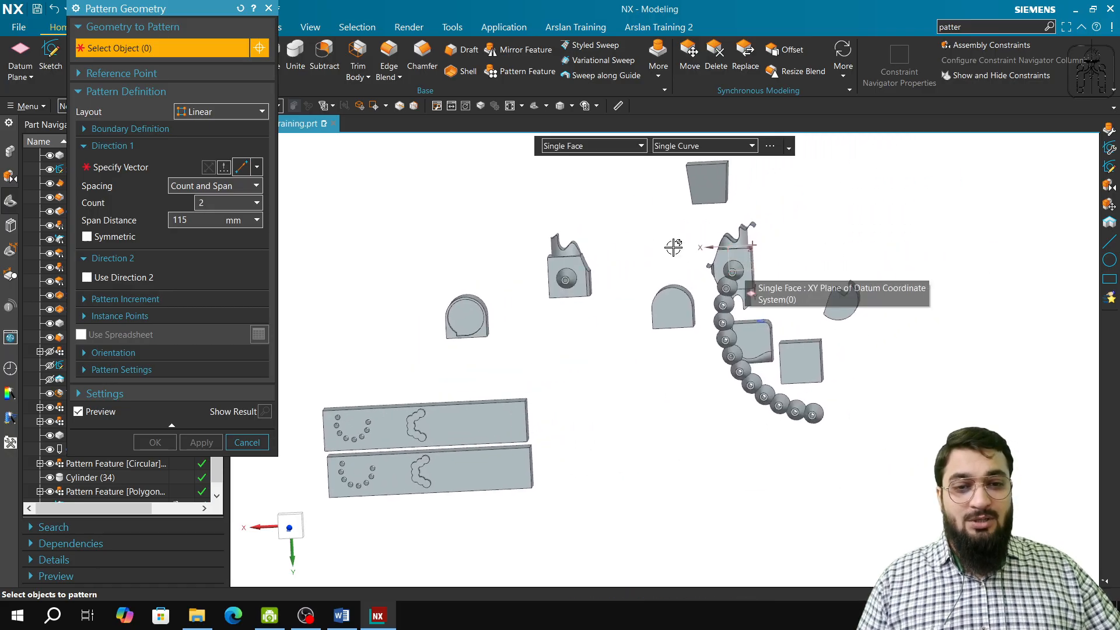
scroll(764, 298, up, 2)
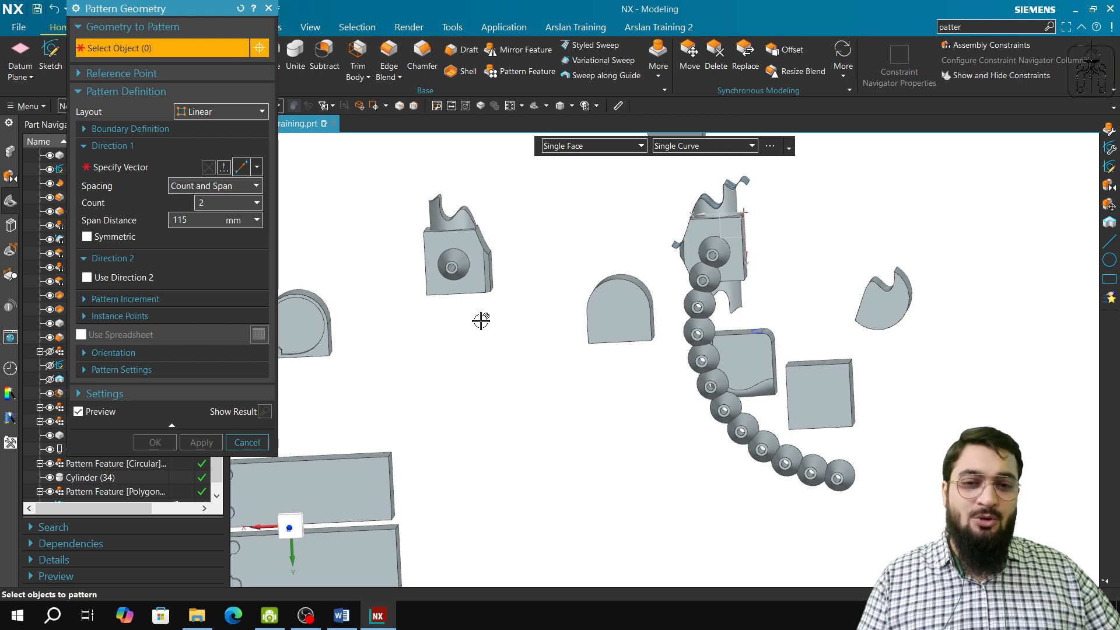
click(245, 445)
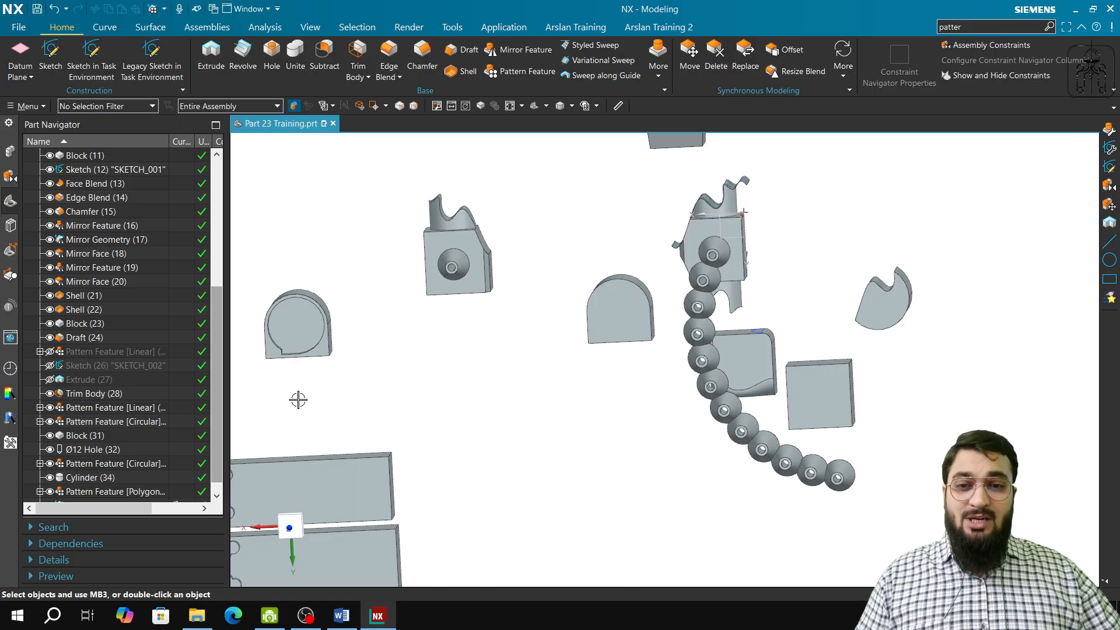
- Switch the display of all the bodies to wireframe and back to shaded with edges
scroll(298, 400, down, 3)
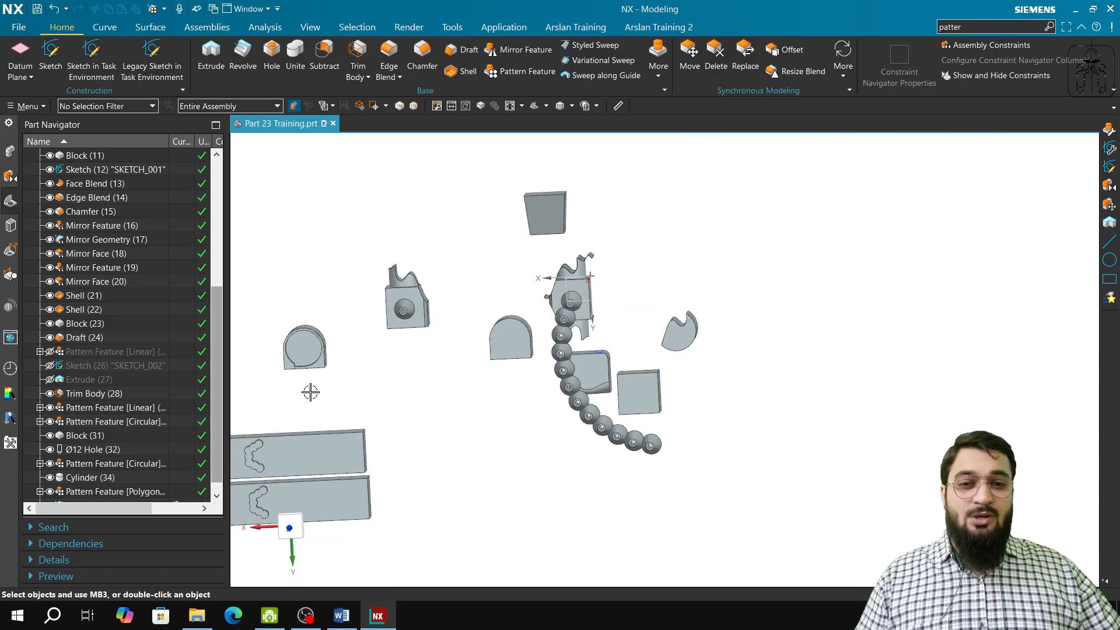
shift+middle_drag(371, 457, 541, 423)
right_click(562, 425)
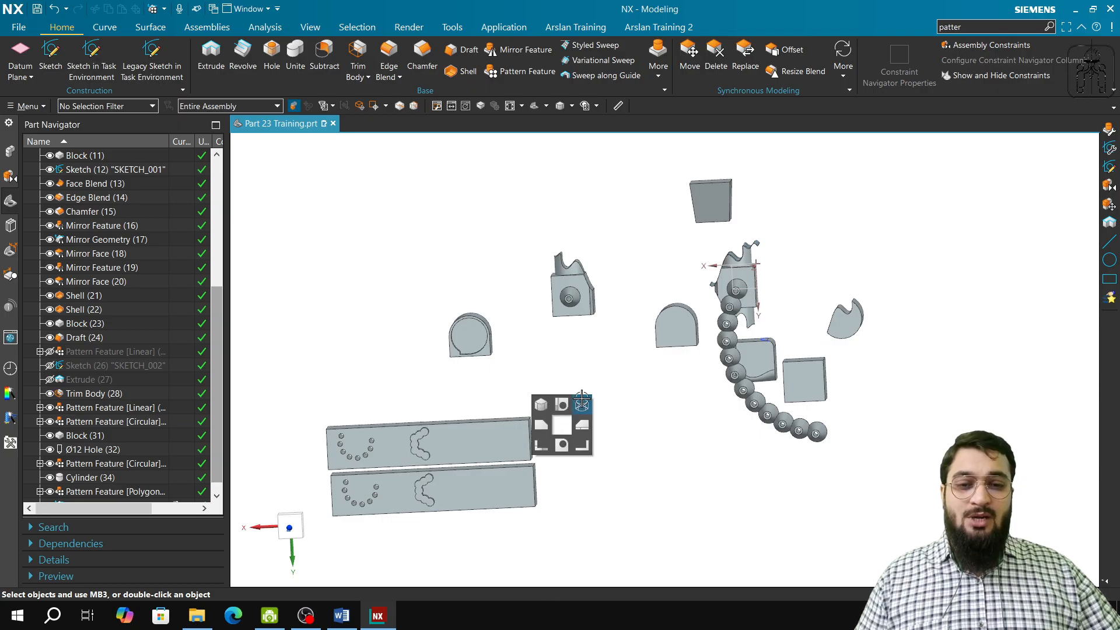
click(583, 411)
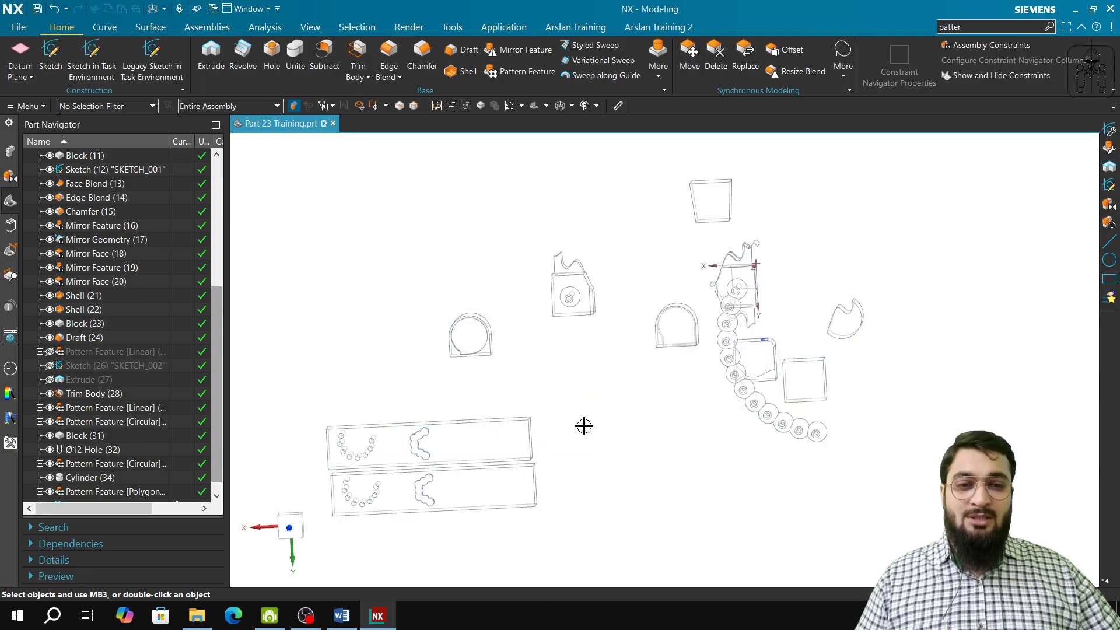
right_click(583, 426)
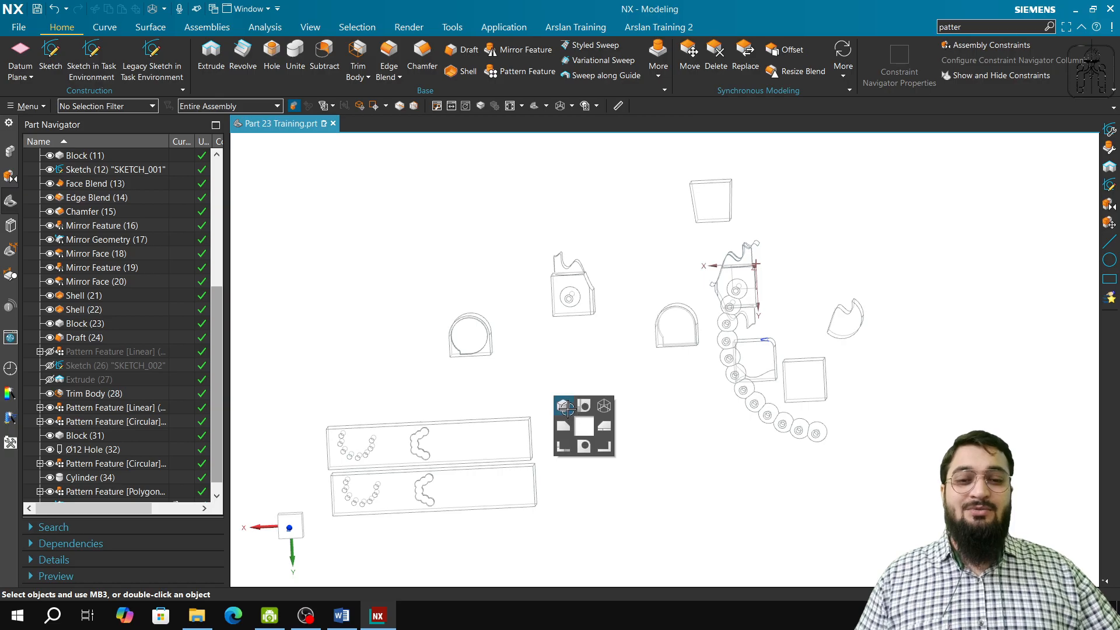
click(567, 409)
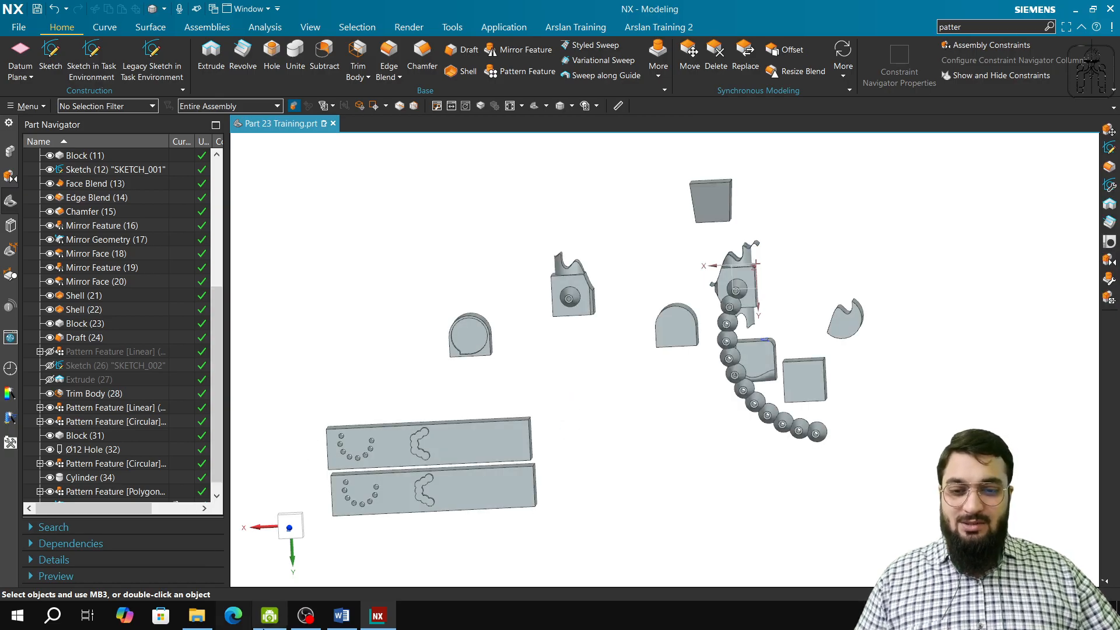
- Switch to the Siemens NX Essentials Training Syllabus in Word and select the Part 26: Part Navigator heading with its three topics
click(270, 617)
click(305, 616)
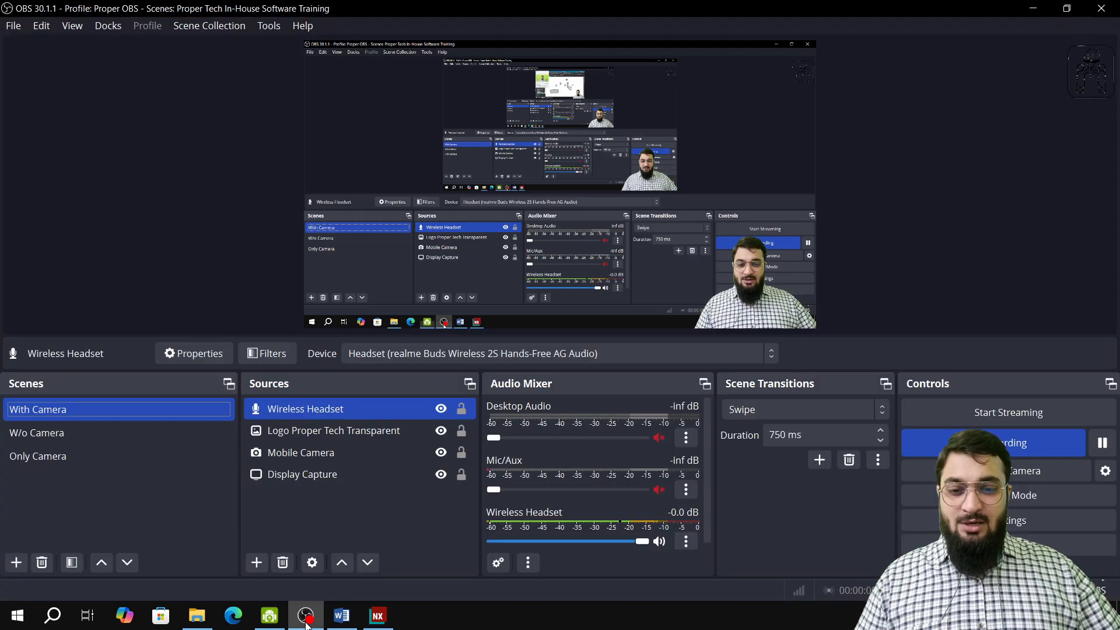
click(342, 616)
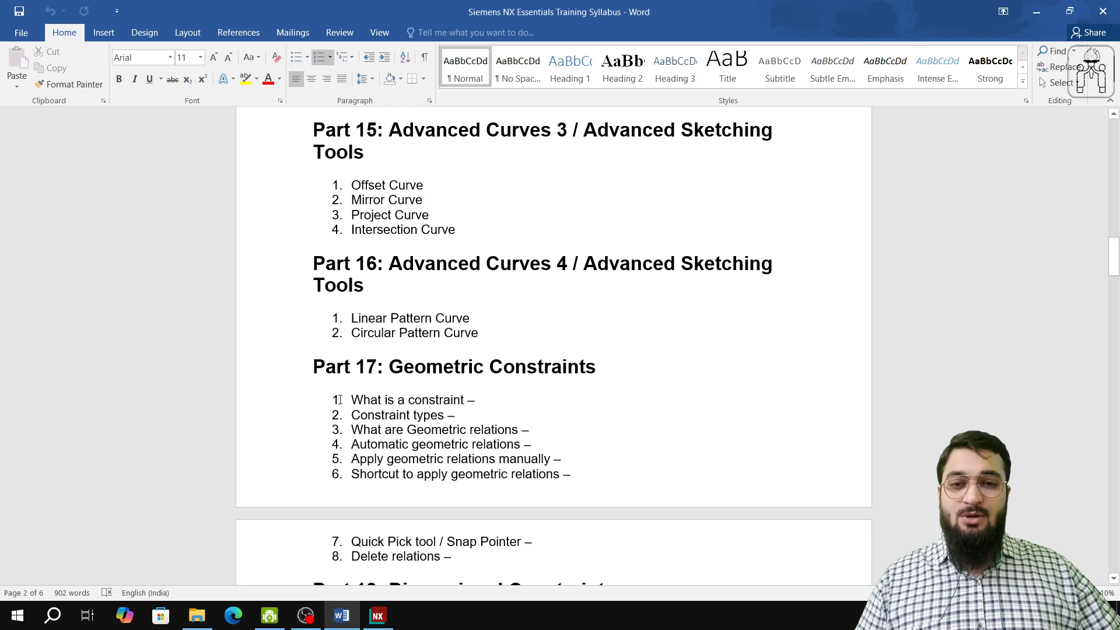
scroll(340, 400, down, 15)
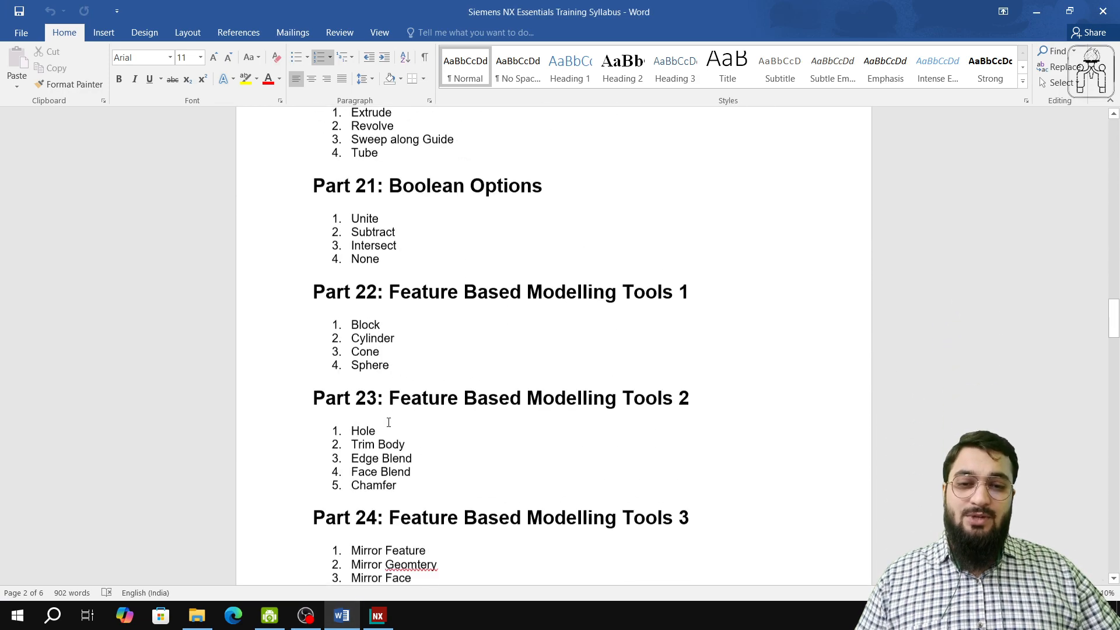
scroll(388, 422, down, 15)
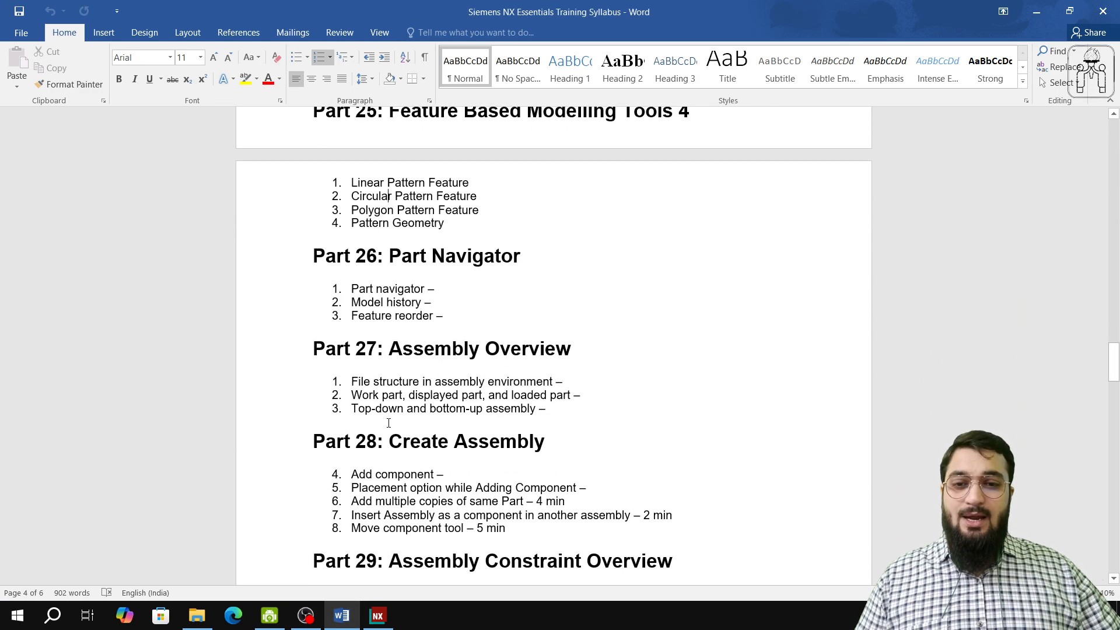
drag(313, 255, 449, 314)
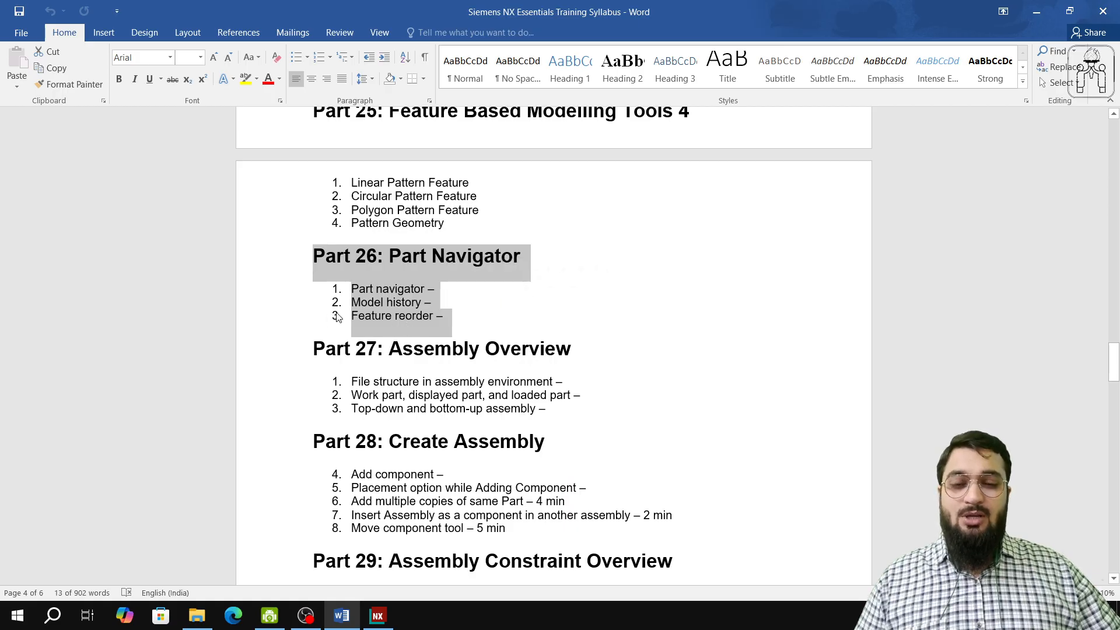
- Review the earlier syllabus topics in the document, from Part 1: Introduction up to the datum, sketching and modelling parts
scroll(336, 316, up, 20)
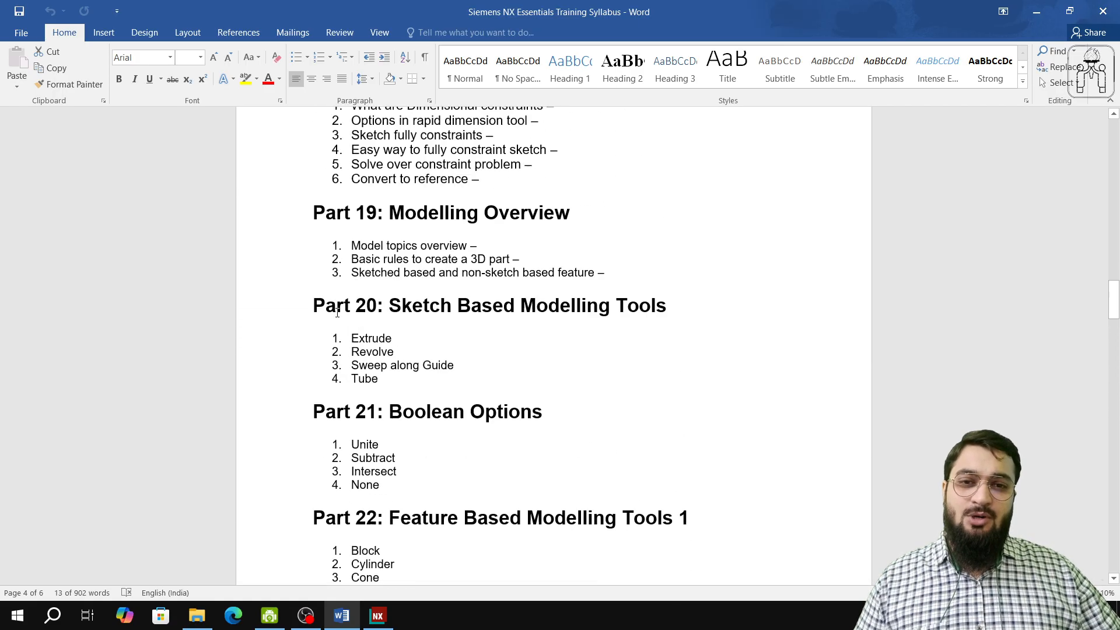
scroll(337, 313, up, 20)
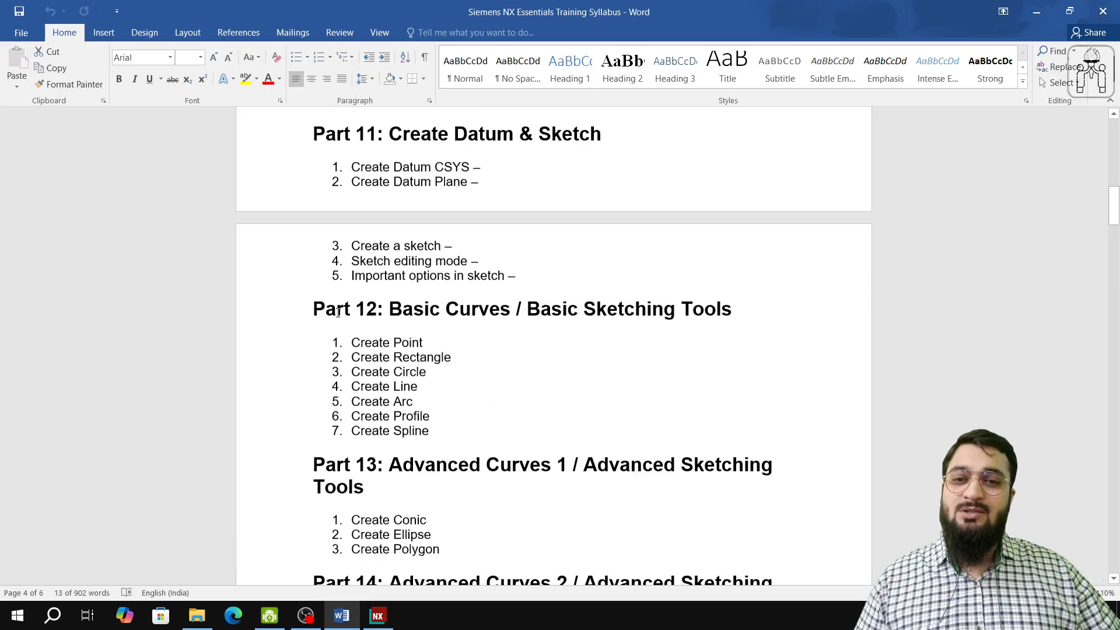
scroll(338, 313, up, 1)
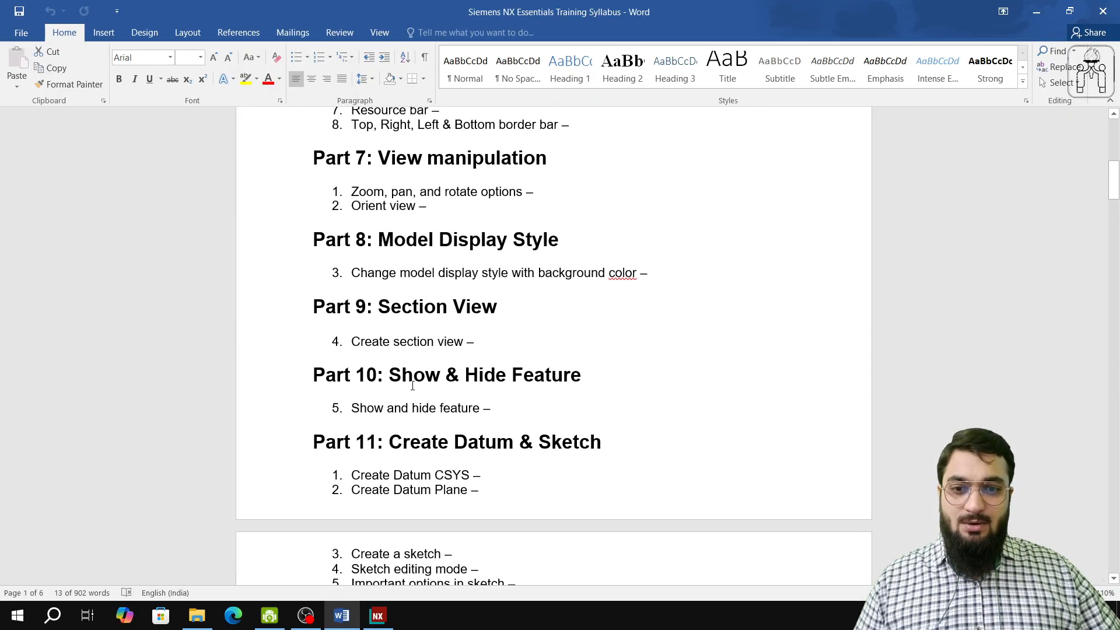
scroll(412, 386, down, 6)
scroll(412, 385, up, 6)
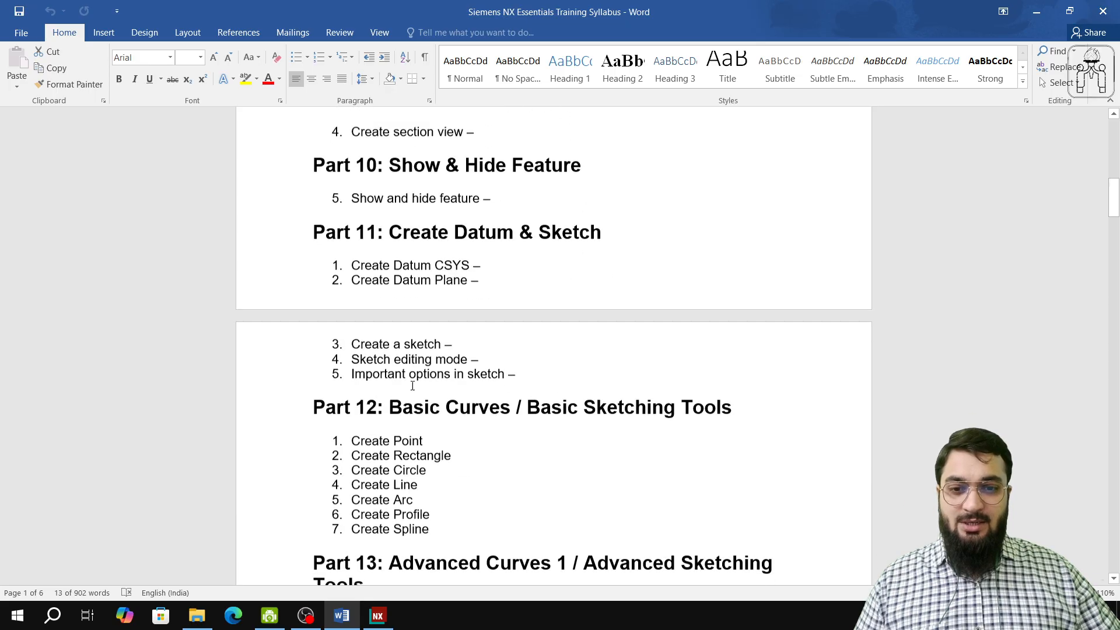
scroll(413, 385, up, 6)
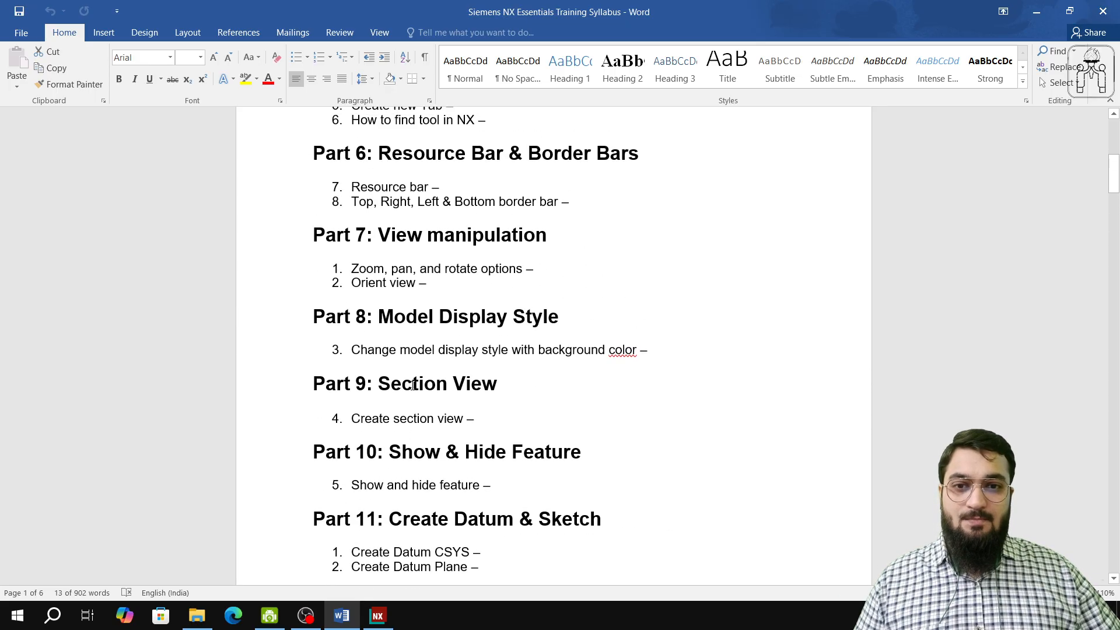
scroll(413, 386, up, 5)
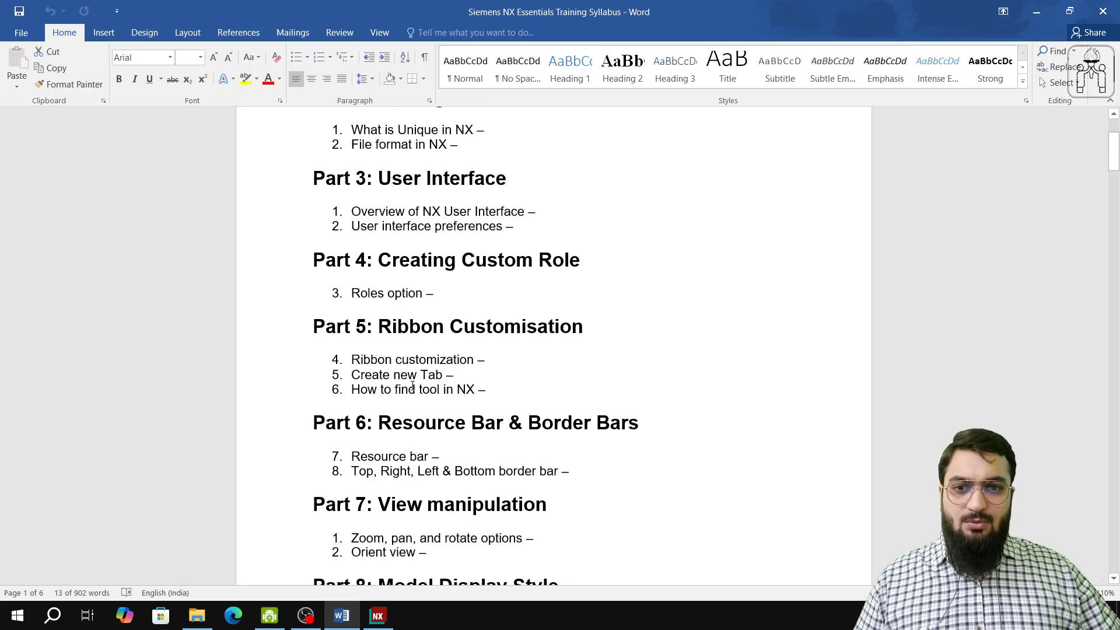
scroll(412, 385, down, 4)
scroll(413, 386, down, 5)
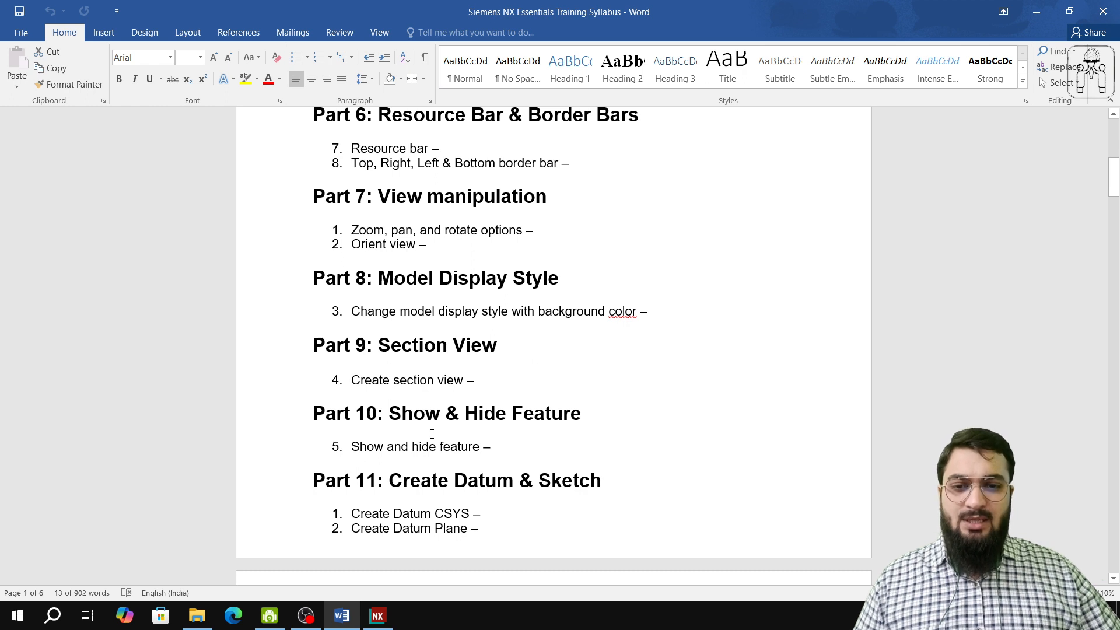
scroll(432, 434, down, 2)
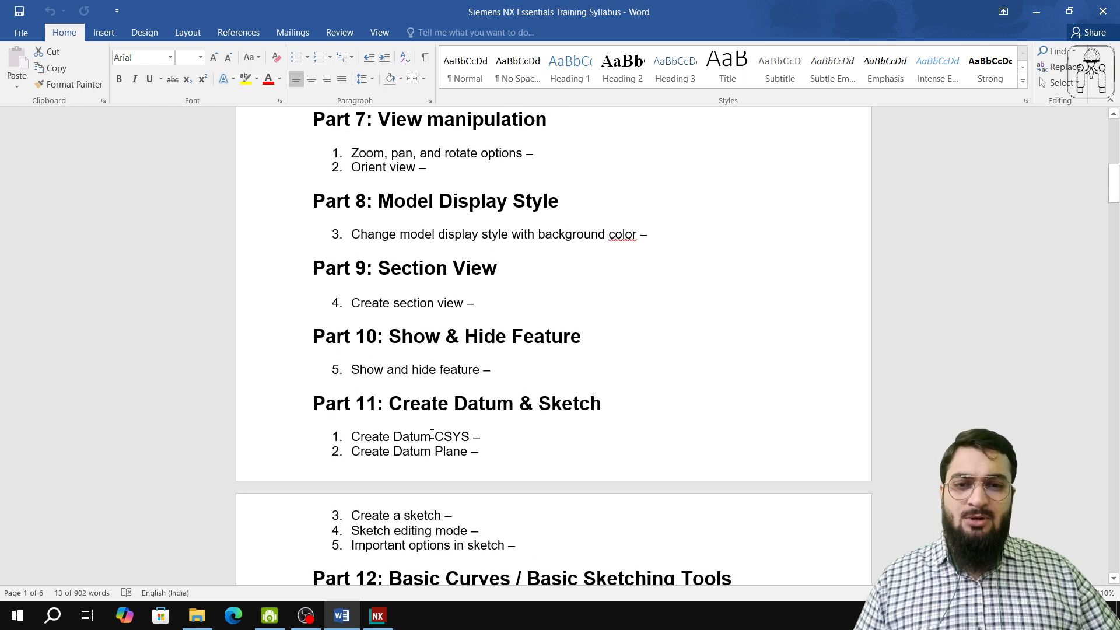
scroll(431, 434, up, 4)
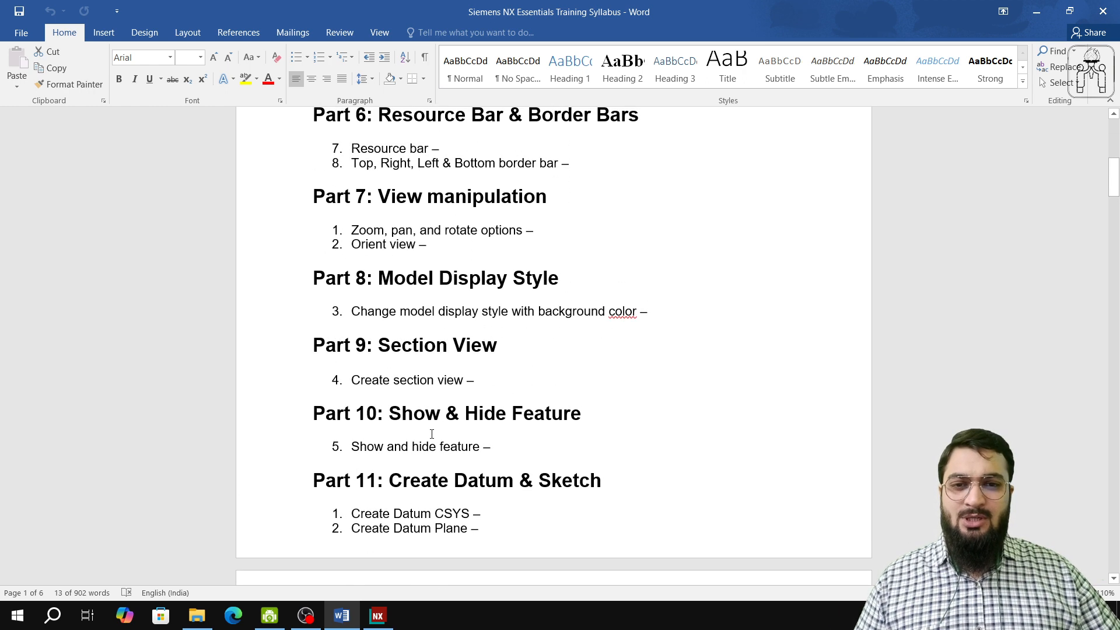
scroll(439, 430, up, 10)
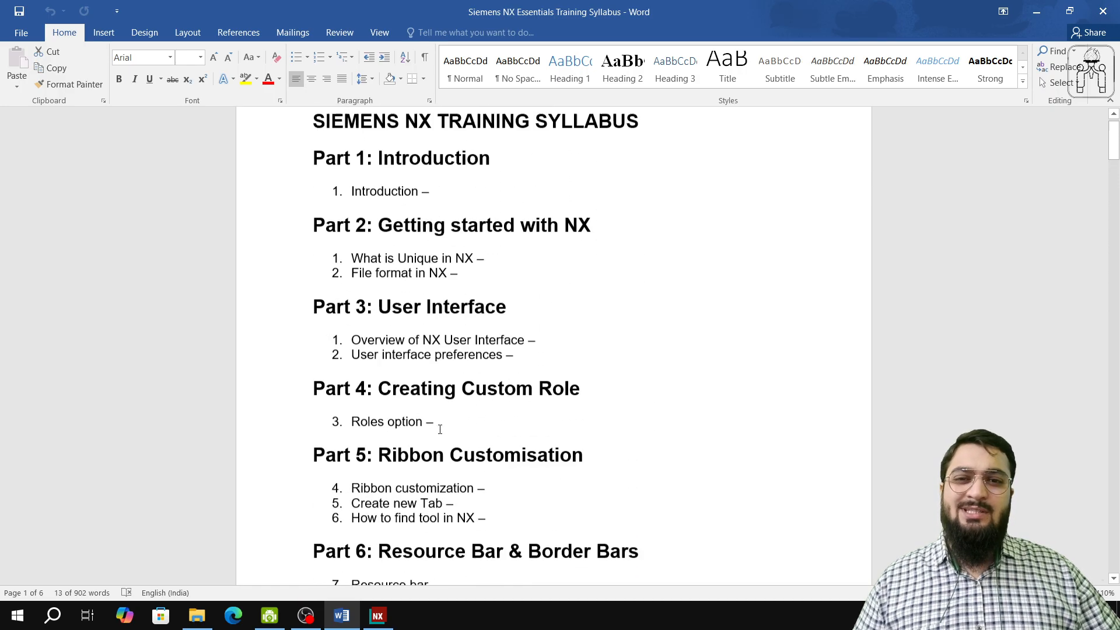
scroll(442, 421, down, 4)
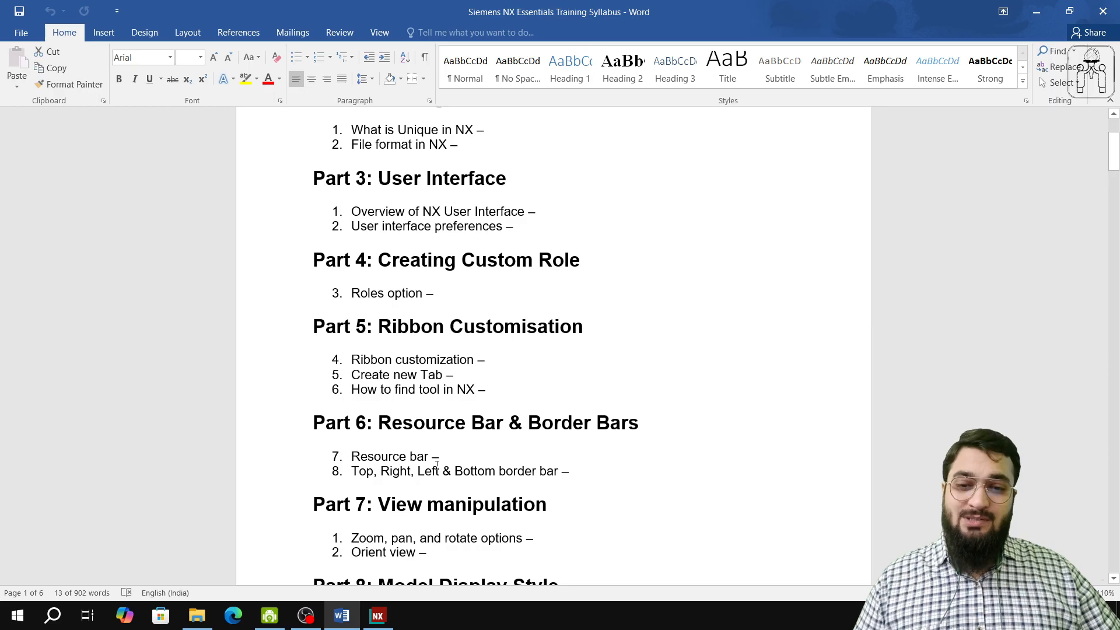
scroll(437, 465, down, 4)
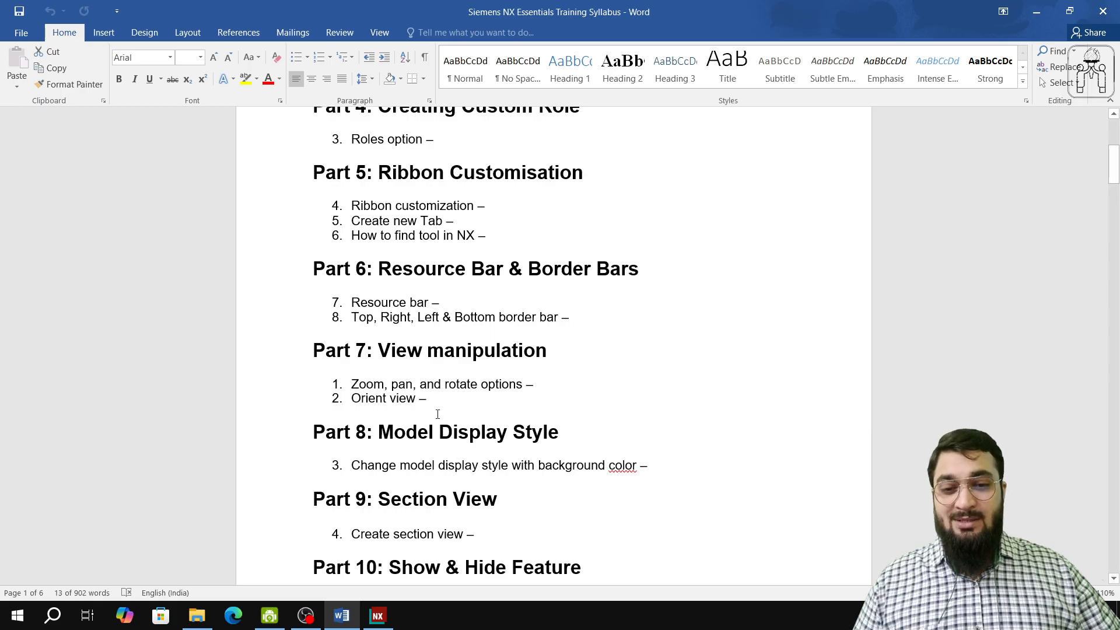
scroll(437, 413, down, 3)
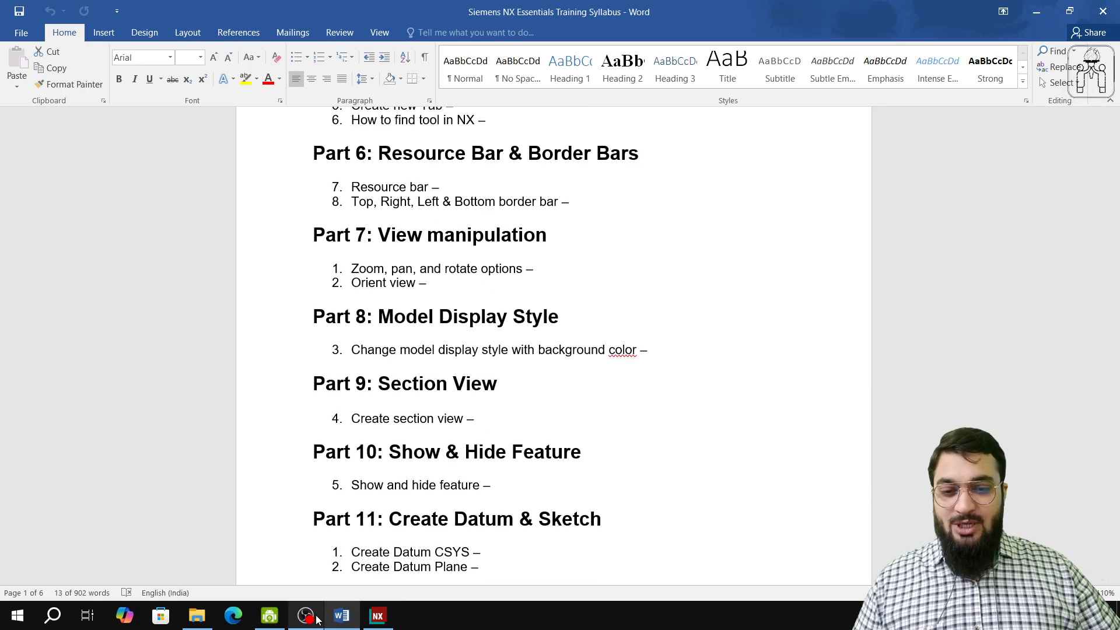
- Switch to File Explorer and open New folder under HP-EliteBook-8460p, YouTube, Proper Tech Tutorial on Local Disk (D:)
mouse_move(277, 622)
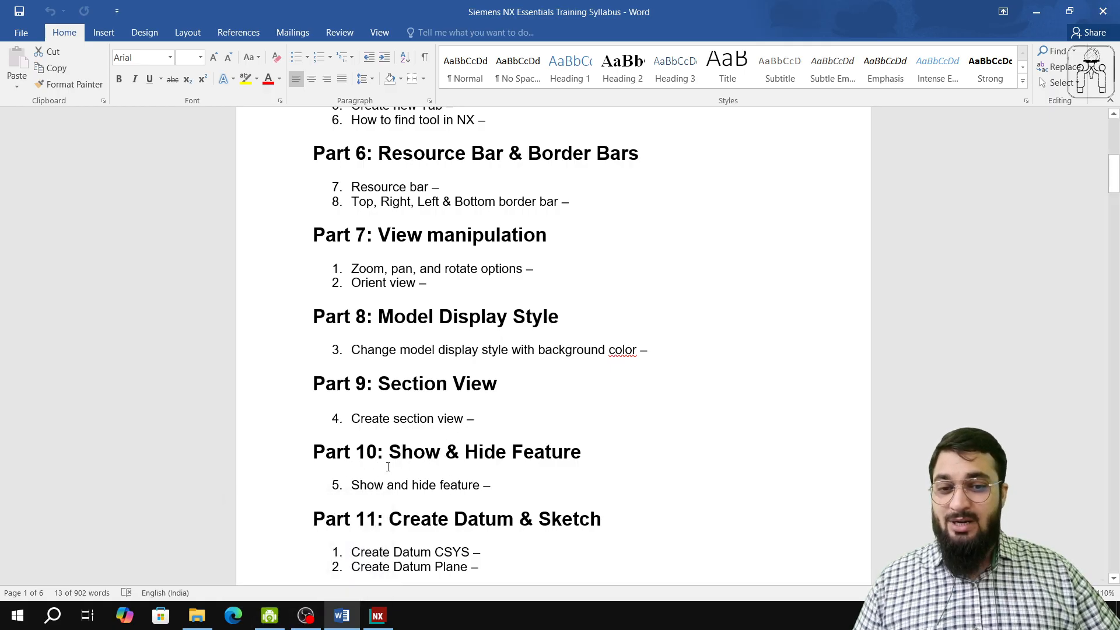
mouse_move(192, 623)
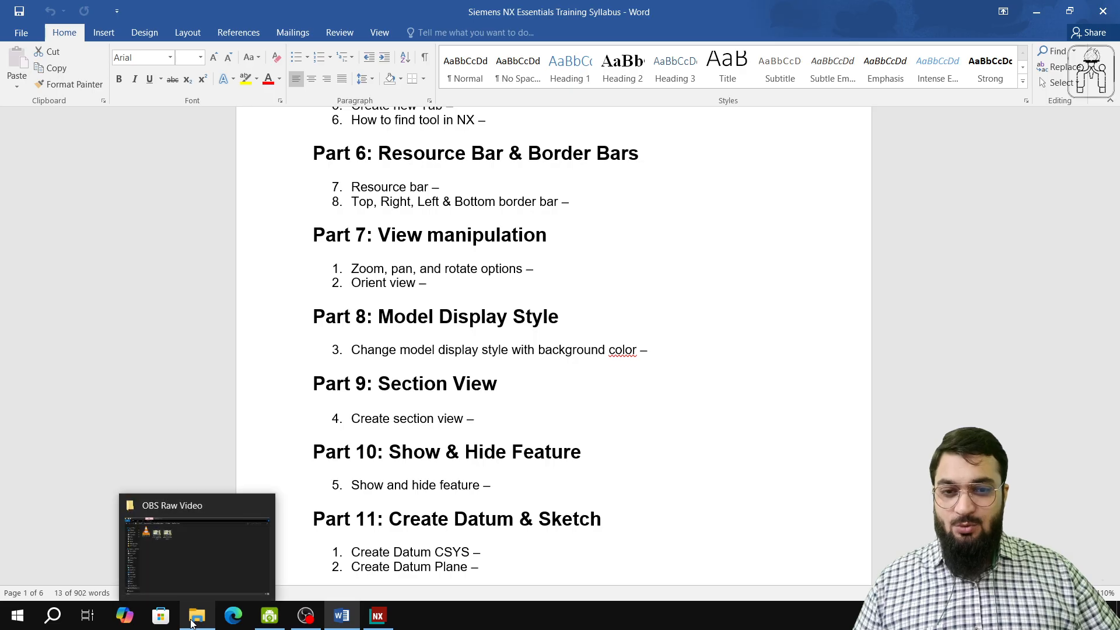
click(193, 554)
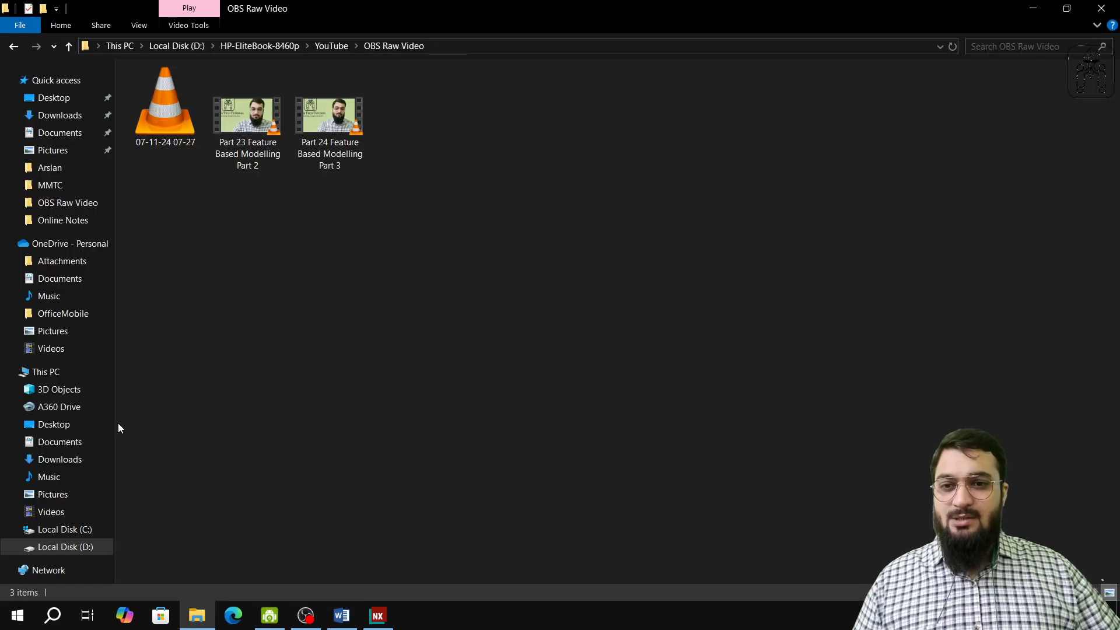
click(65, 546)
double_click(171, 105)
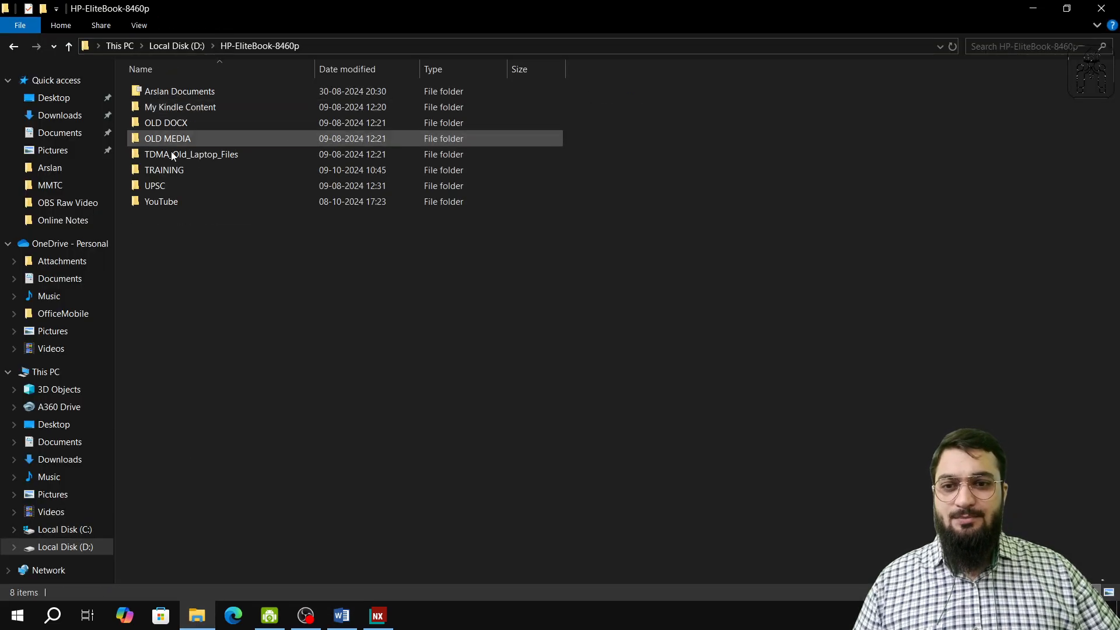
double_click(175, 199)
double_click(193, 122)
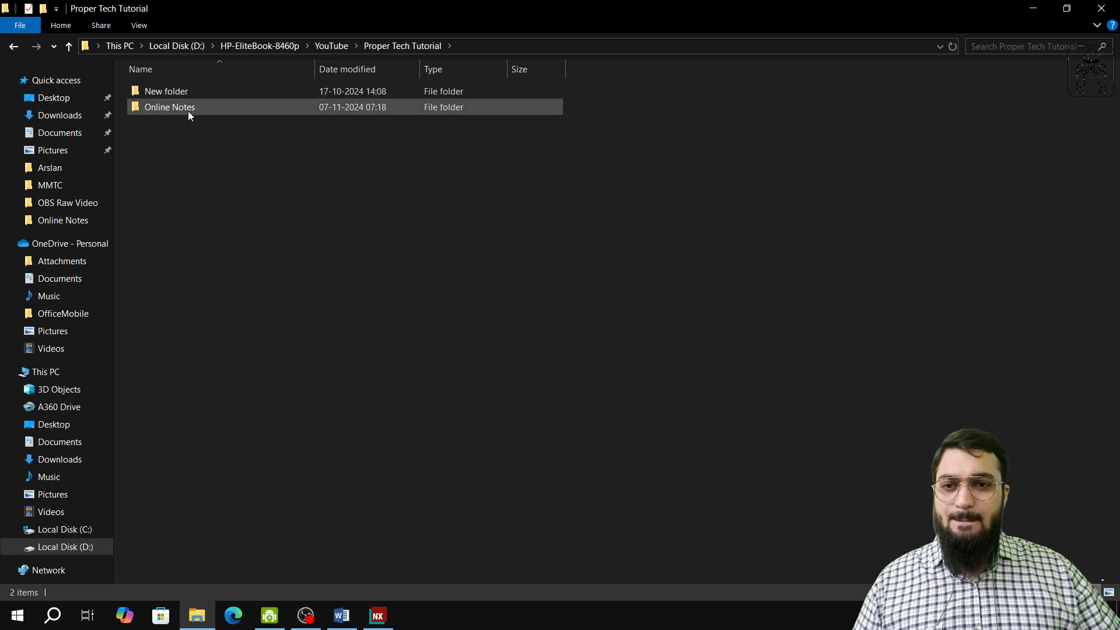
double_click(172, 93)
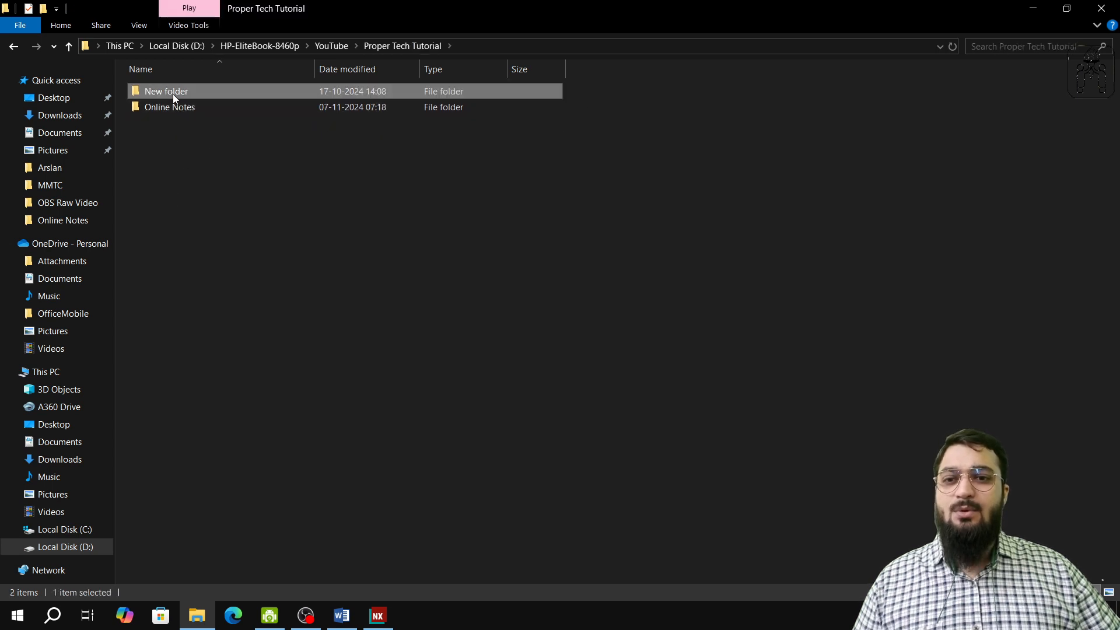
- Go back through the visited folders to HP-EliteBook-8460p
click(15, 47)
click(15, 47)
click(15, 47)
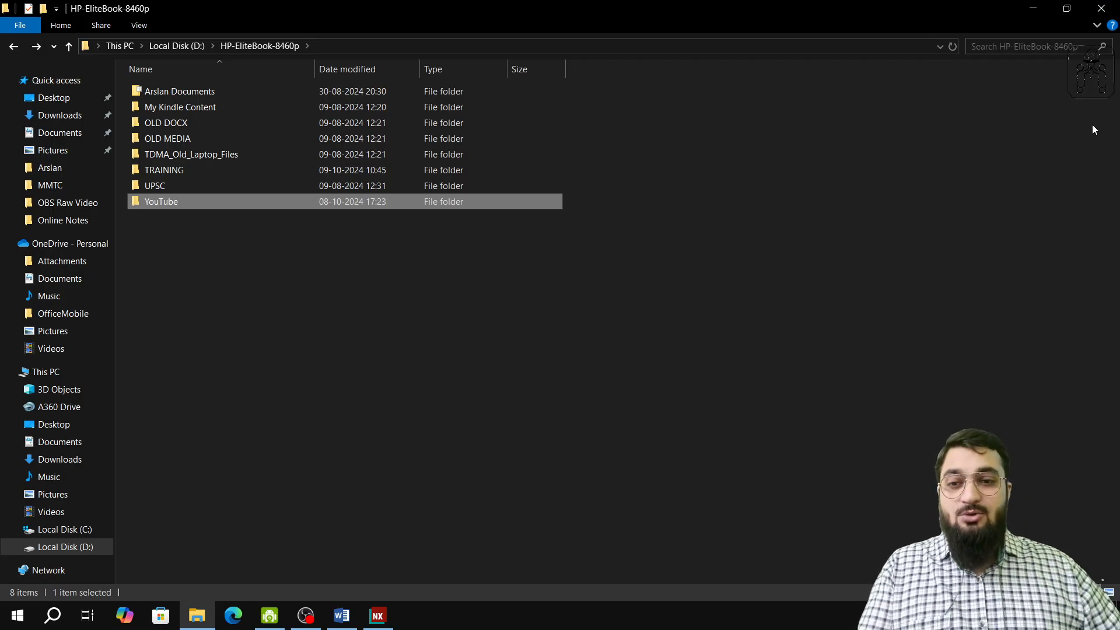
- Return to the training syllabus in Word and view the topics of Part 11 to Part 13
click(269, 615)
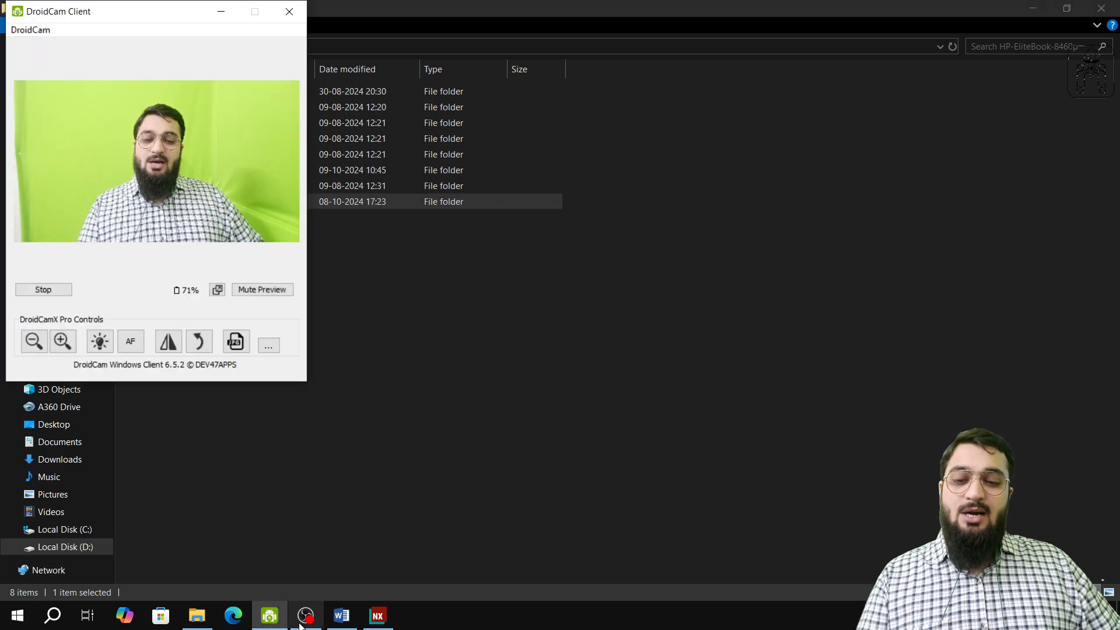
click(305, 615)
click(378, 616)
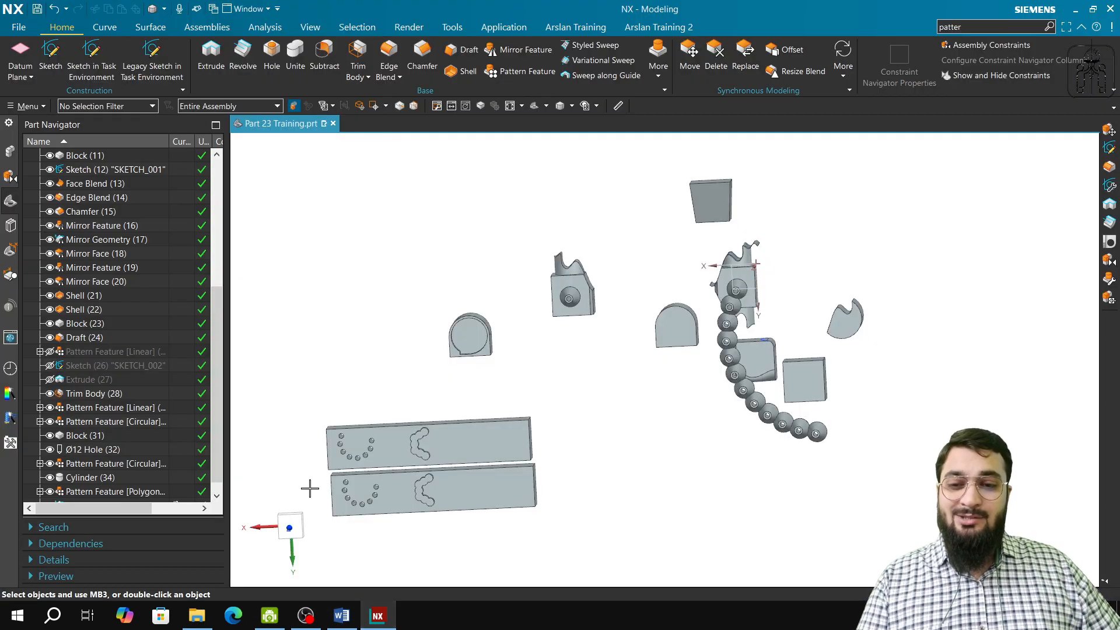
click(342, 615)
scroll(379, 414, down, 10)
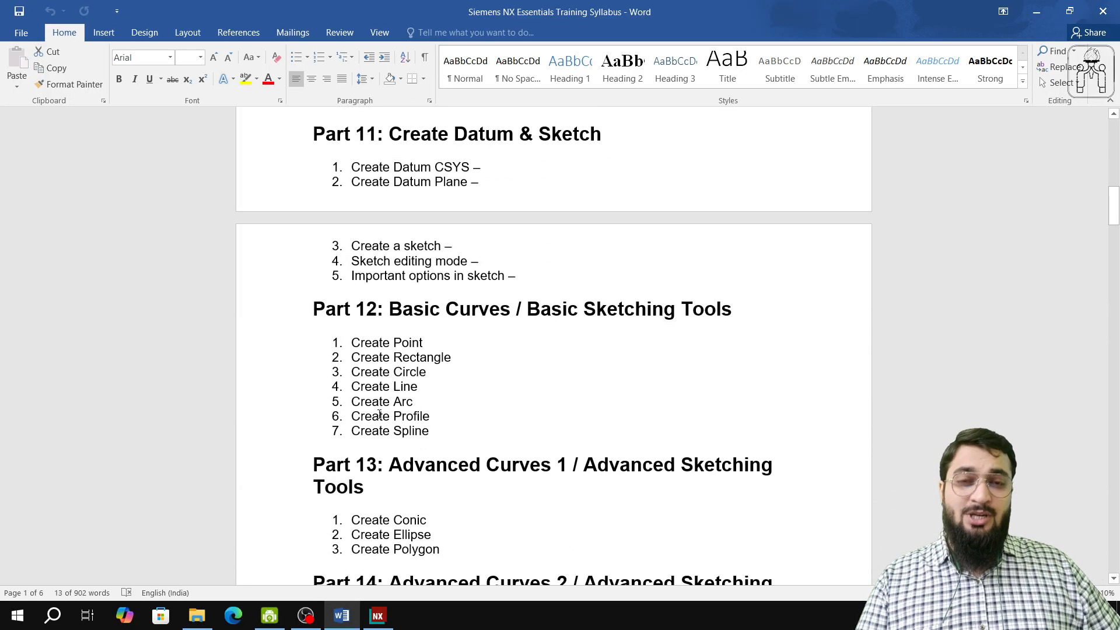